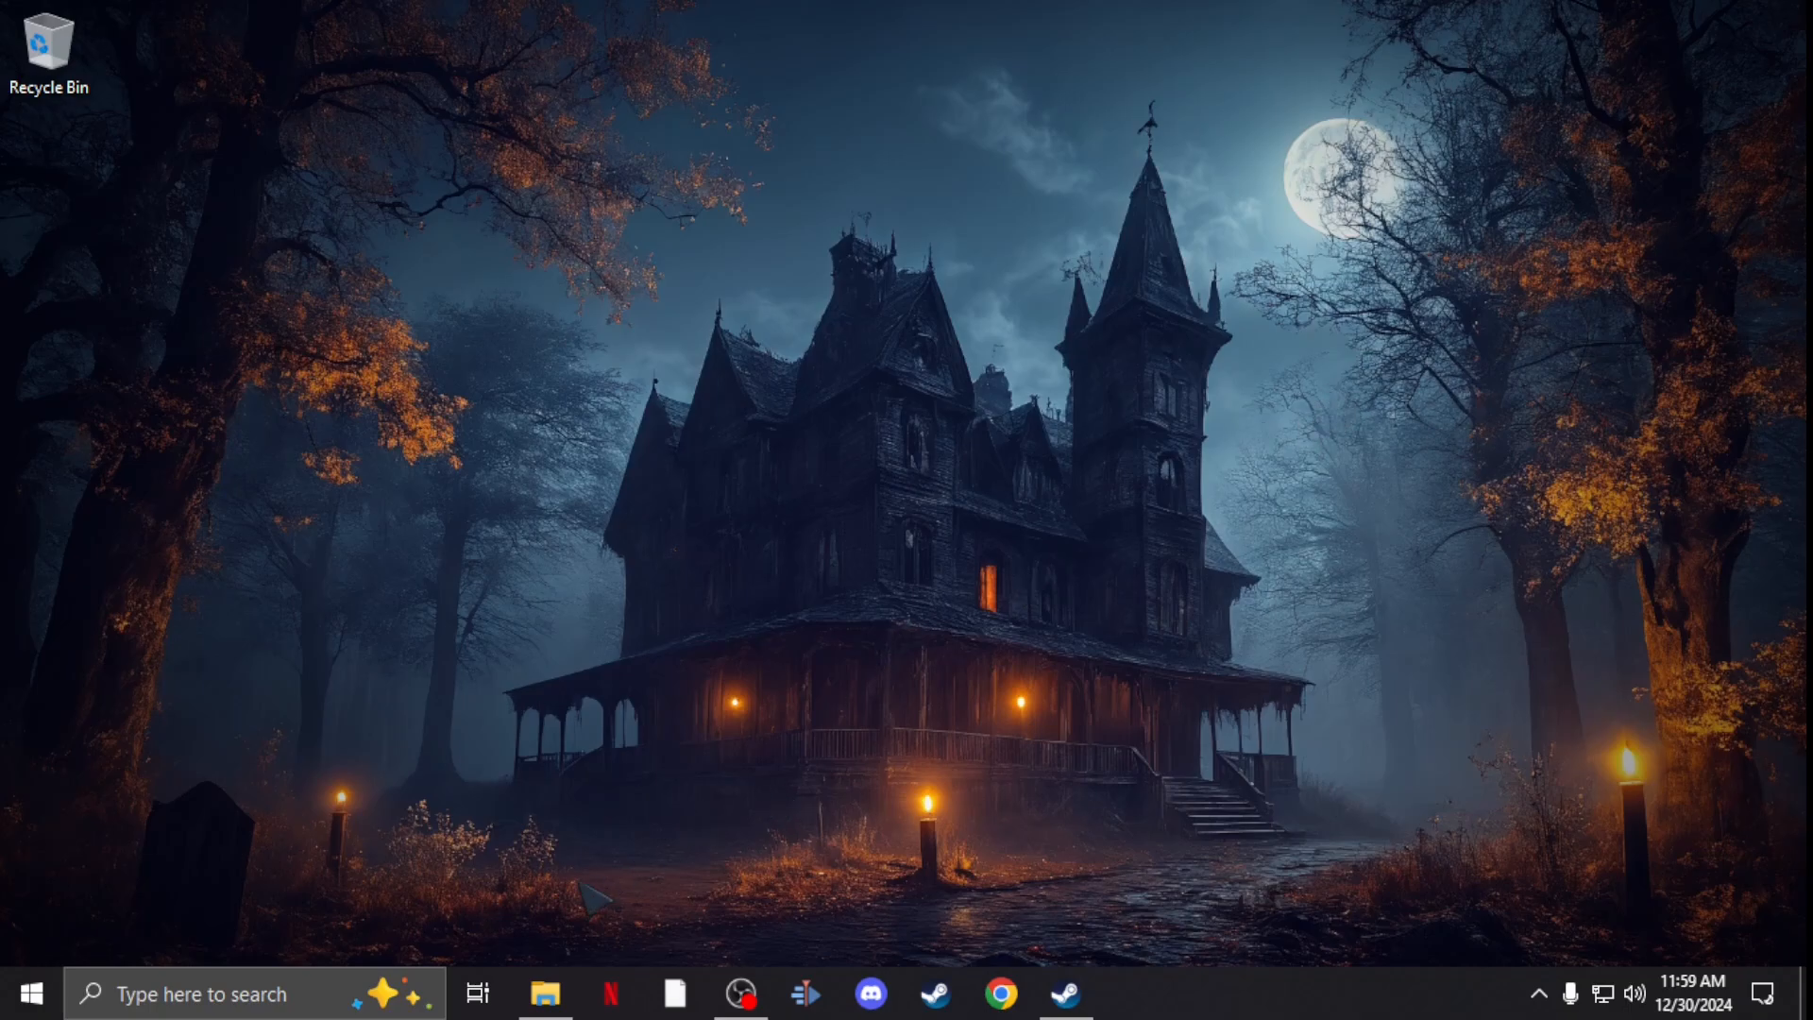
# Step: Start a new folder at the root of the P: drive
pyautogui.click(546, 992)
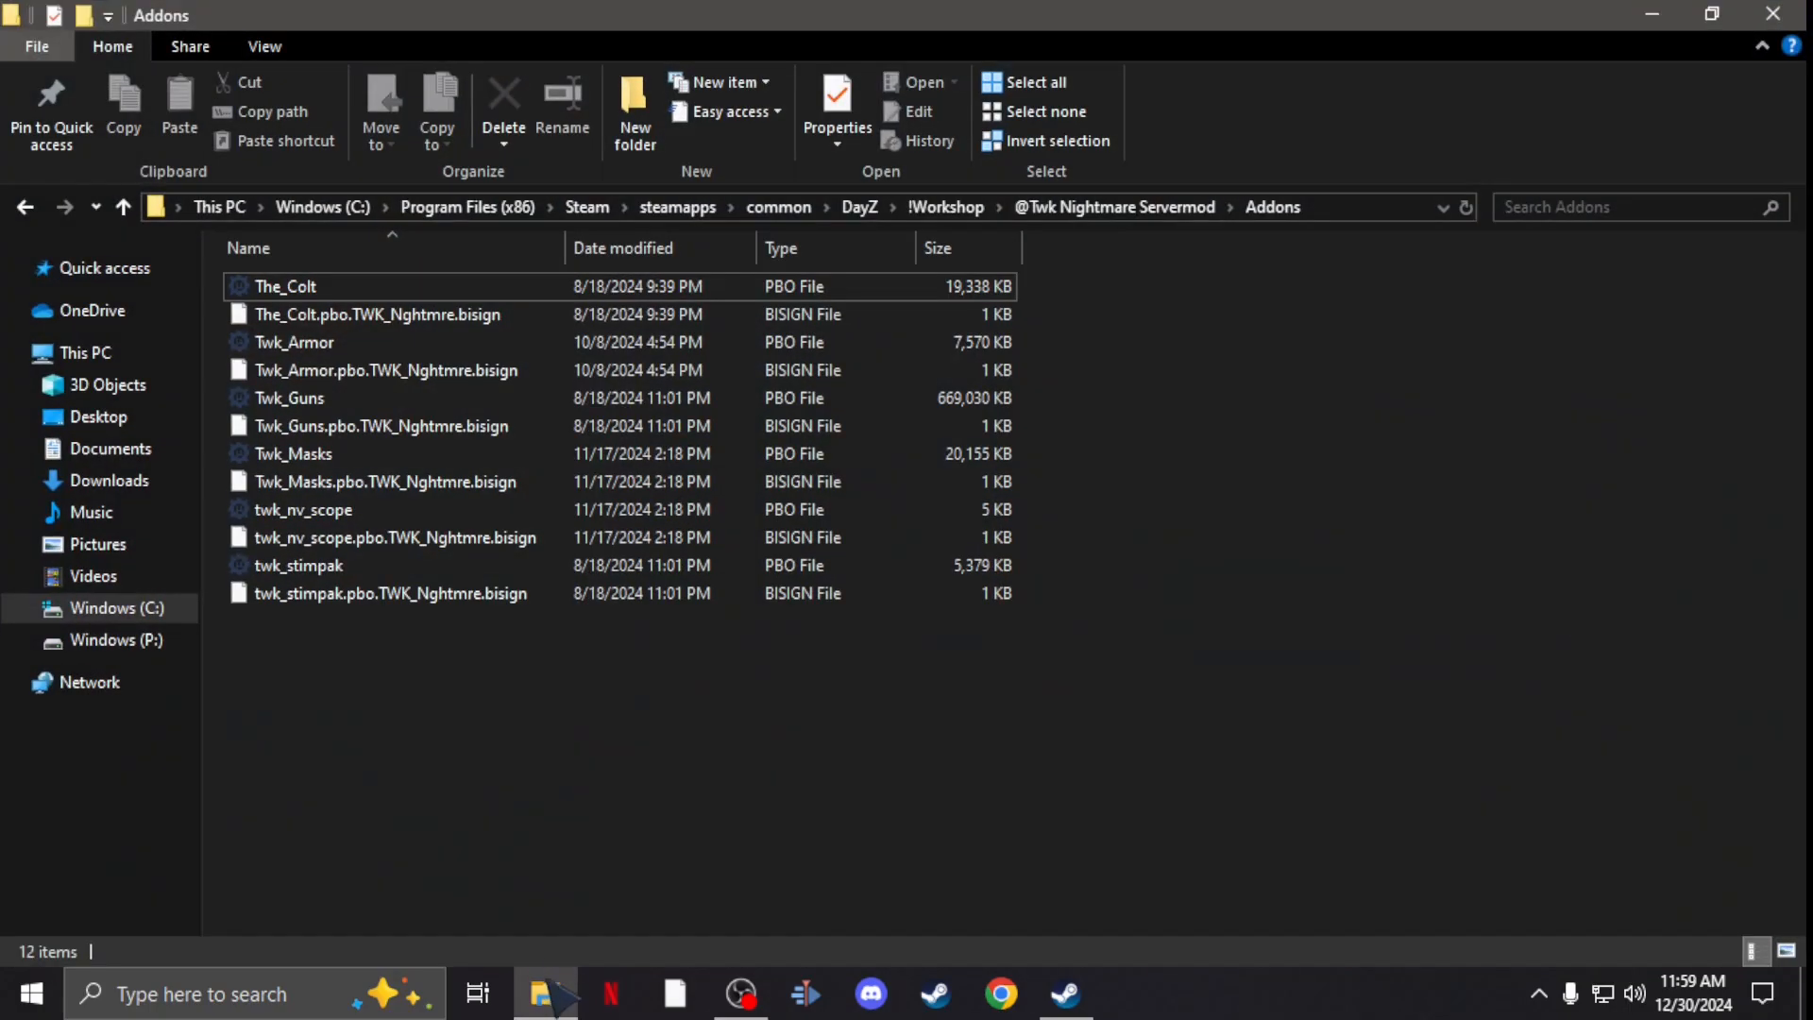
pyautogui.click(99, 639)
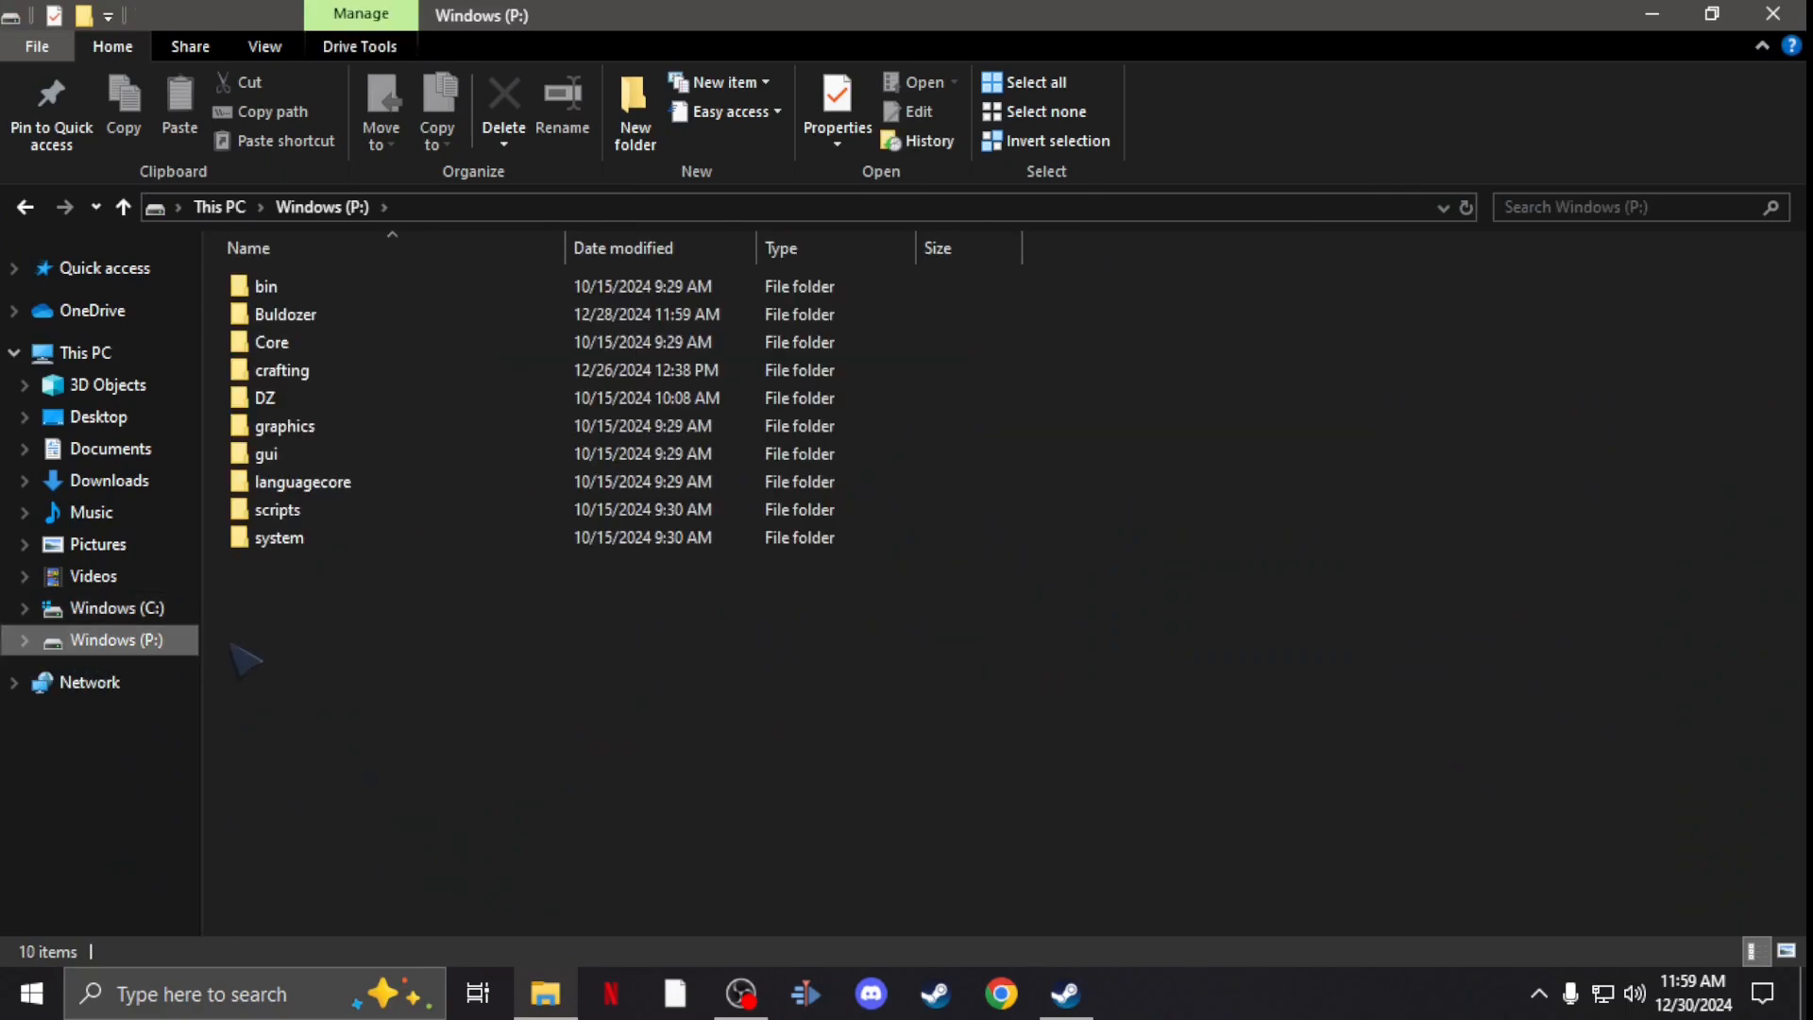
pyautogui.rightClick(372, 694)
pyautogui.moveTo(434, 627)
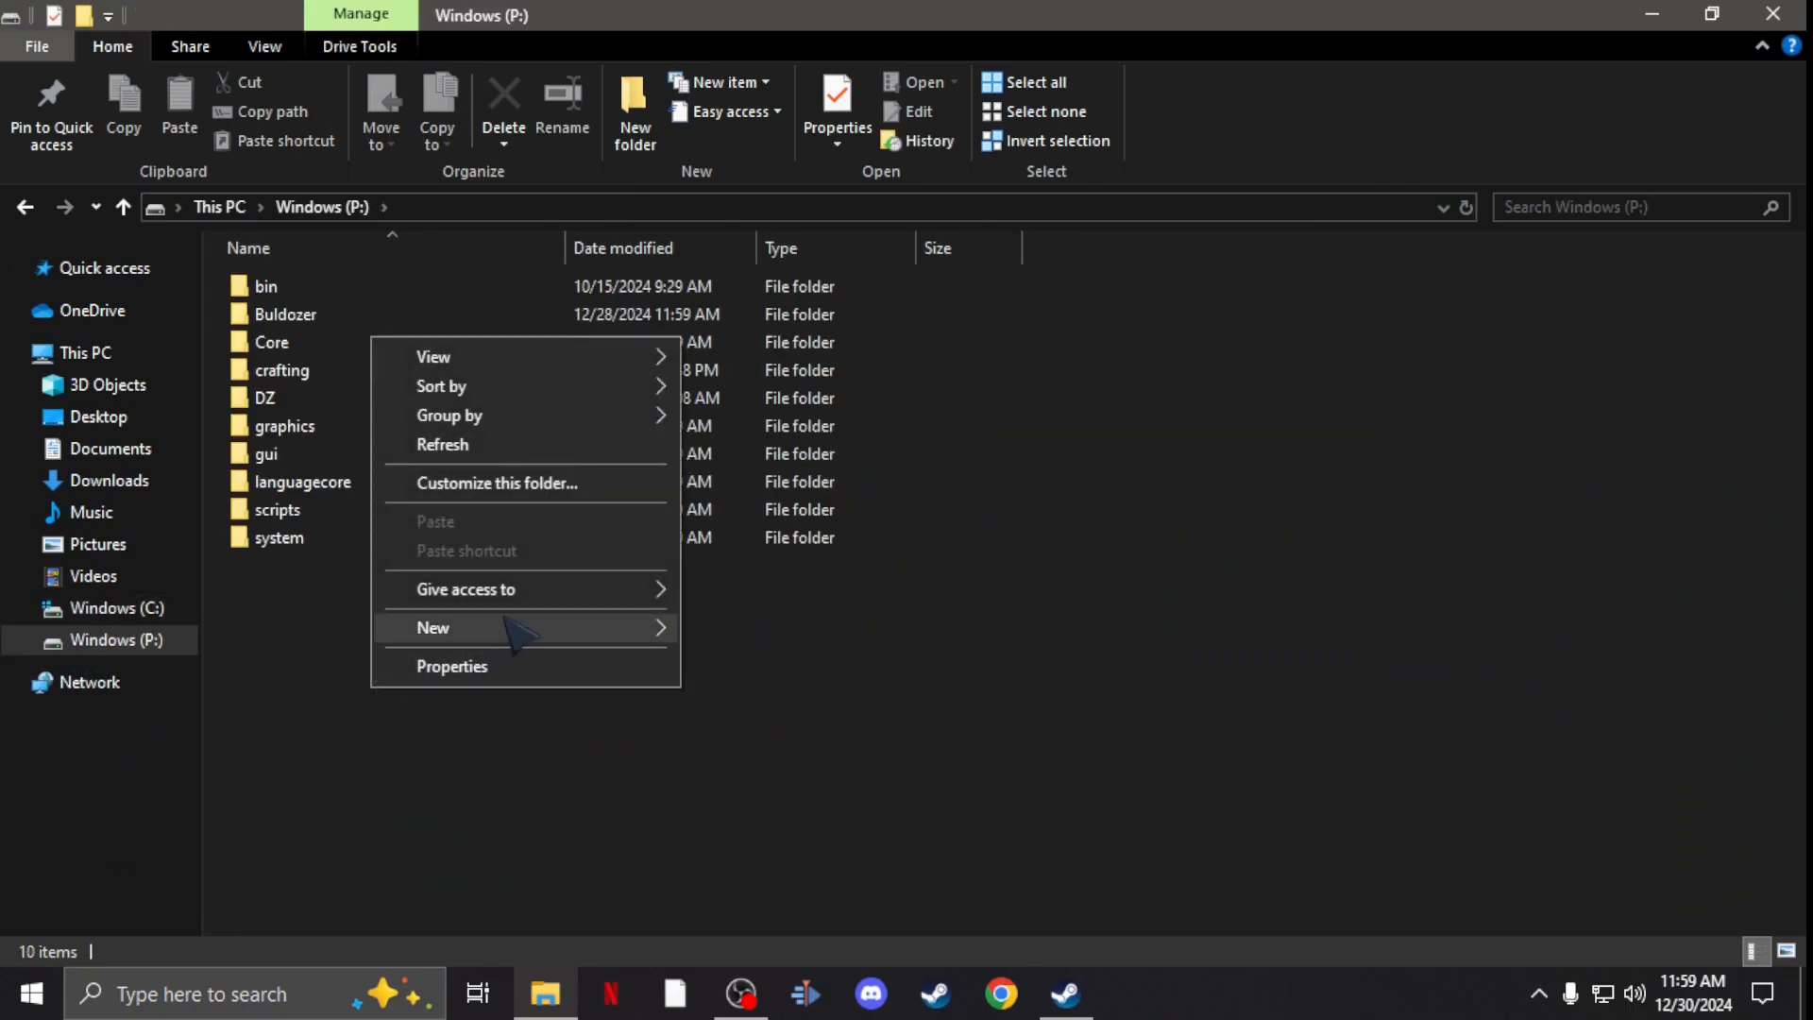
pyautogui.click(741, 630)
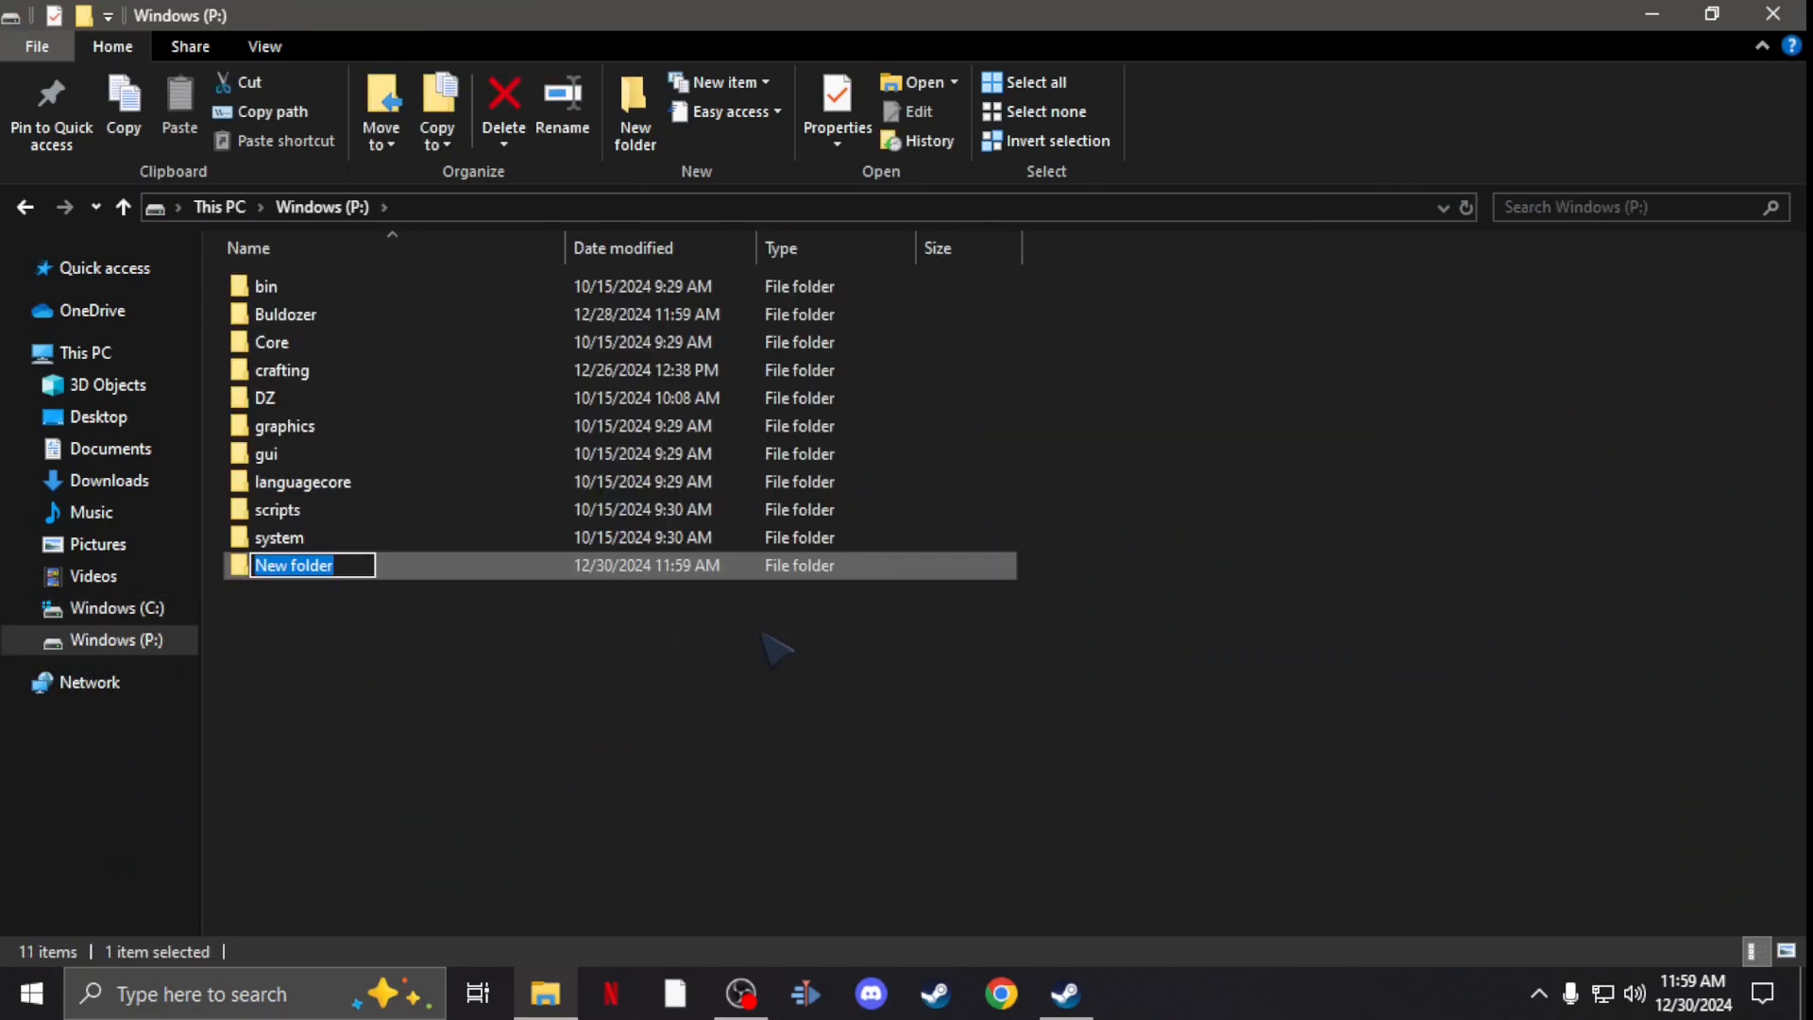
pyautogui.write('Sample_')
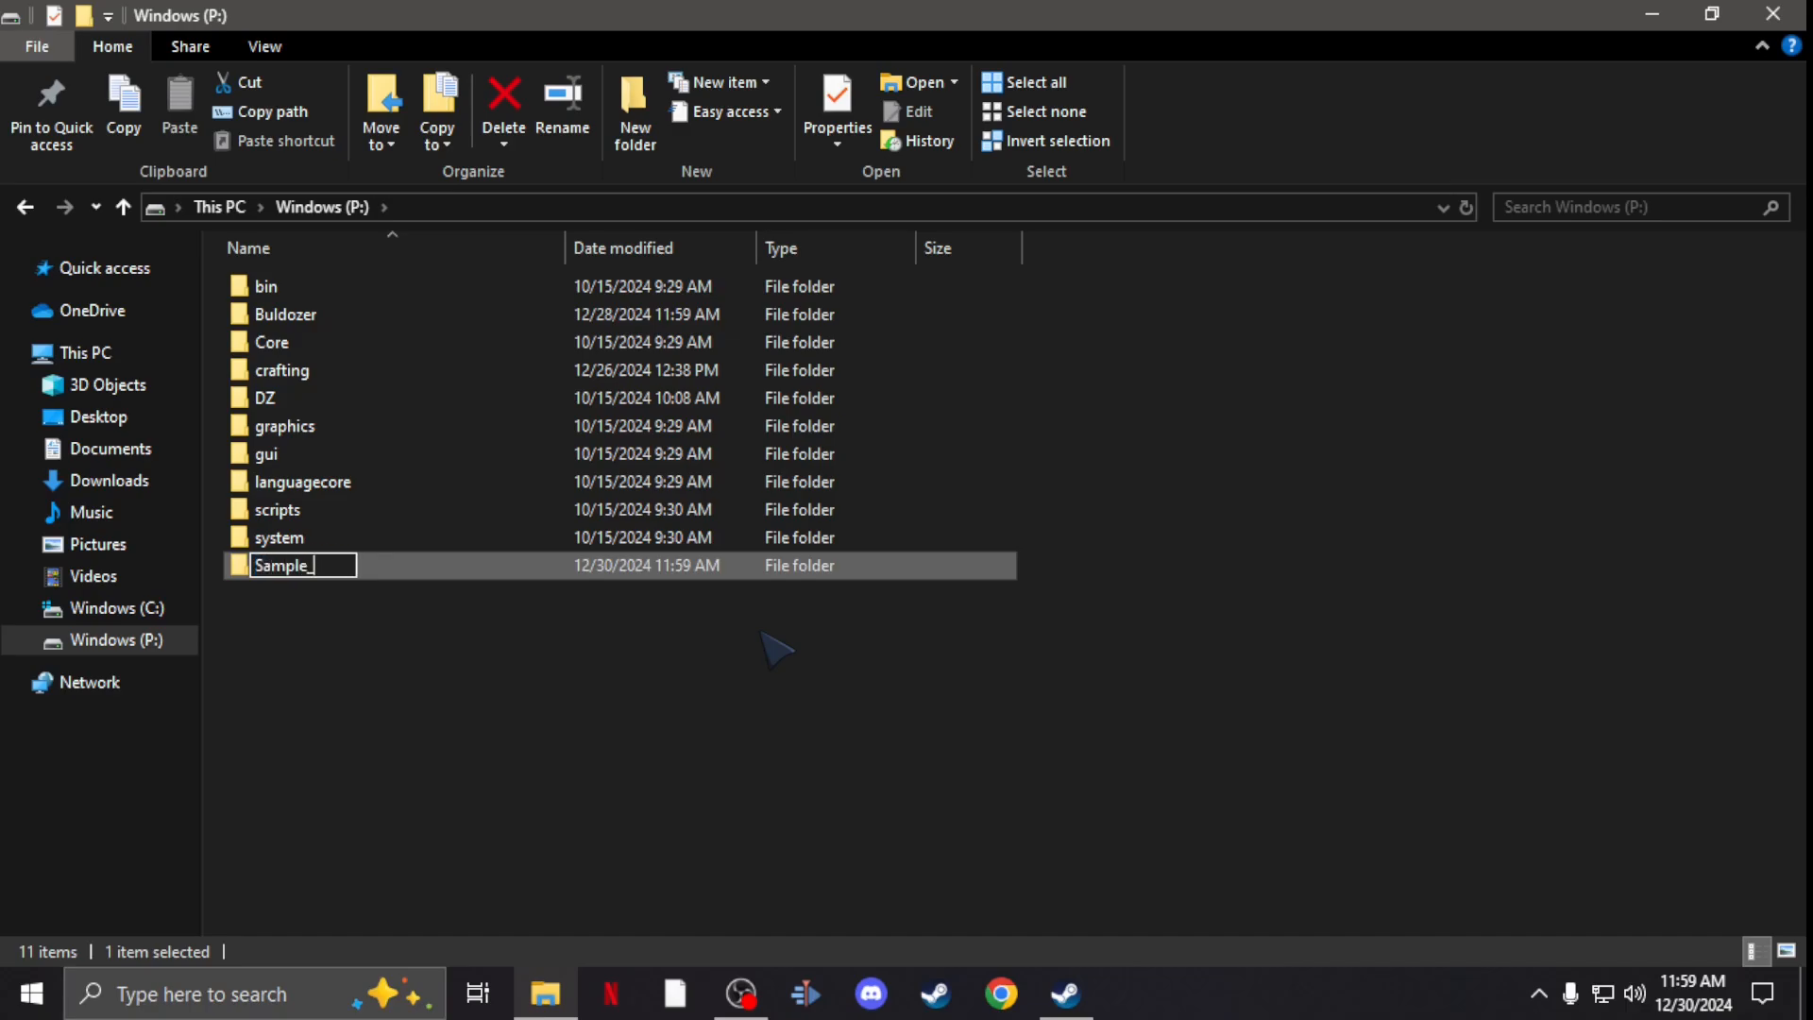
pyautogui.write('Ovve')
# Step: Name the folder Sample_Armor_Override, check it is empty, and return to P:
pyautogui.press('BackSpace')
pyautogui.press('BackSpace')
pyautogui.press('BackSpace')
pyautogui.press('BackSpace')
pyautogui.write('Ar')
pyautogui.write('mor_O')
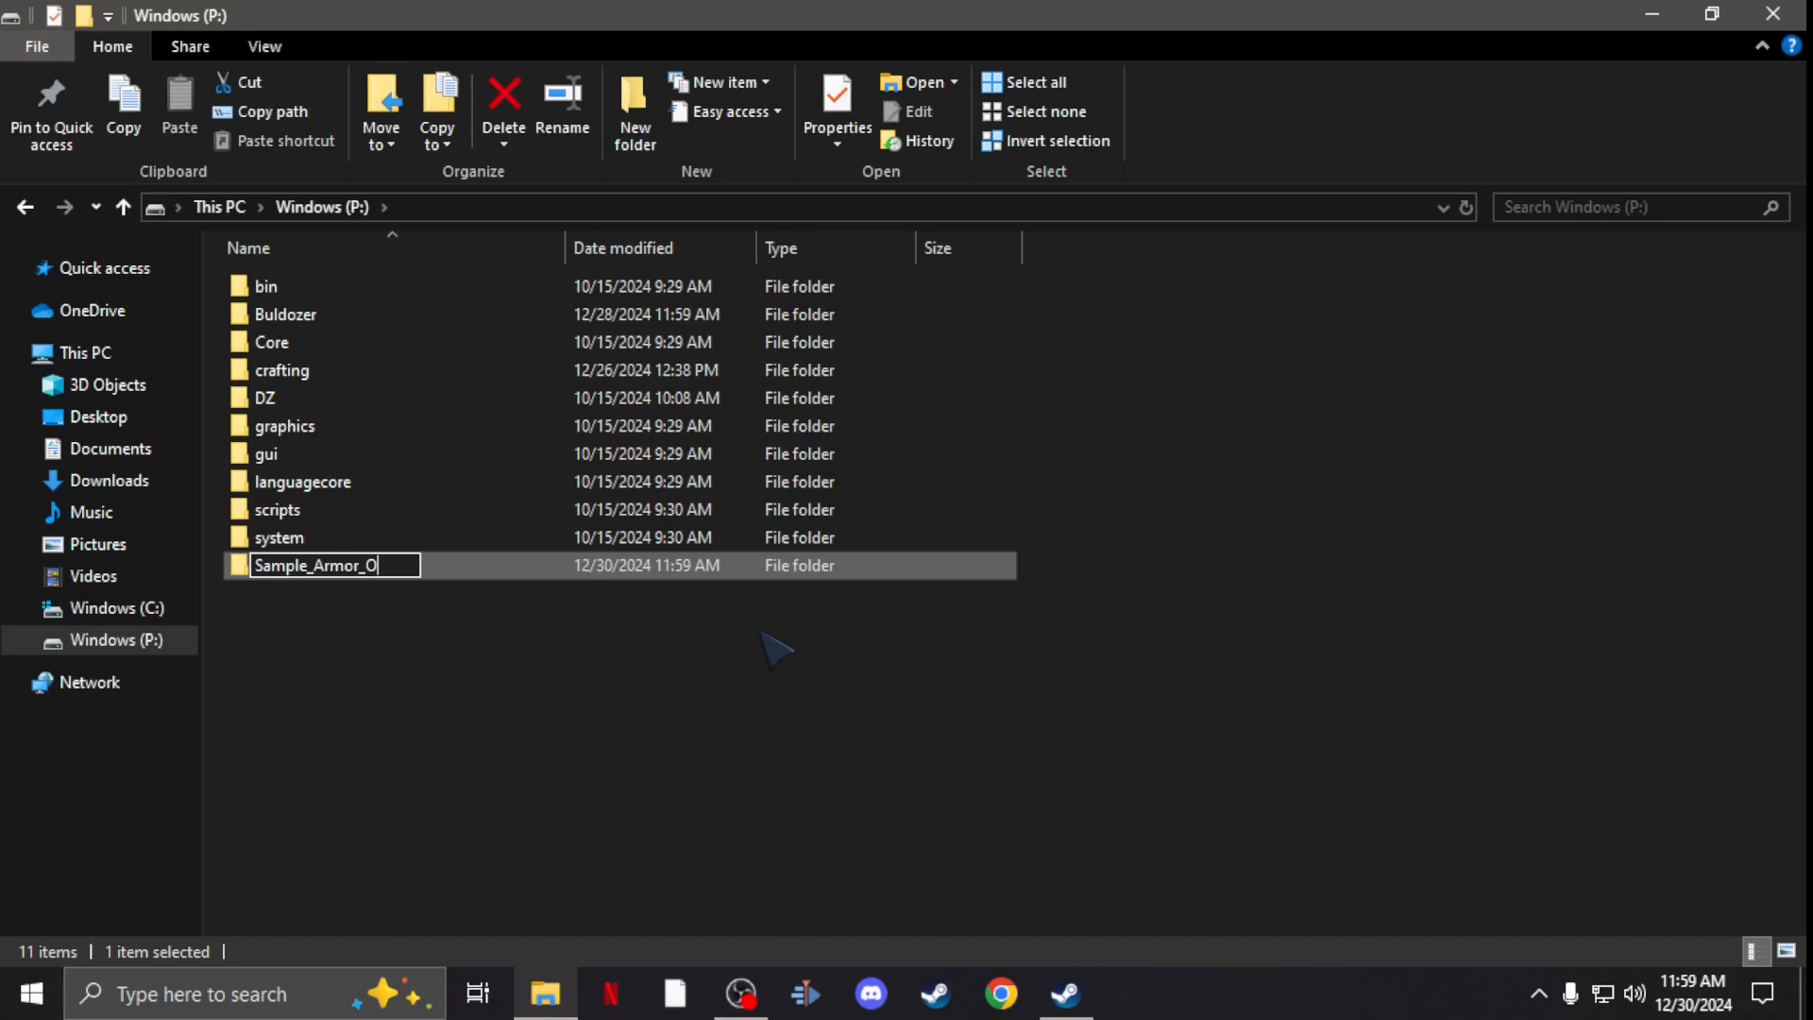
pyautogui.write('verride')
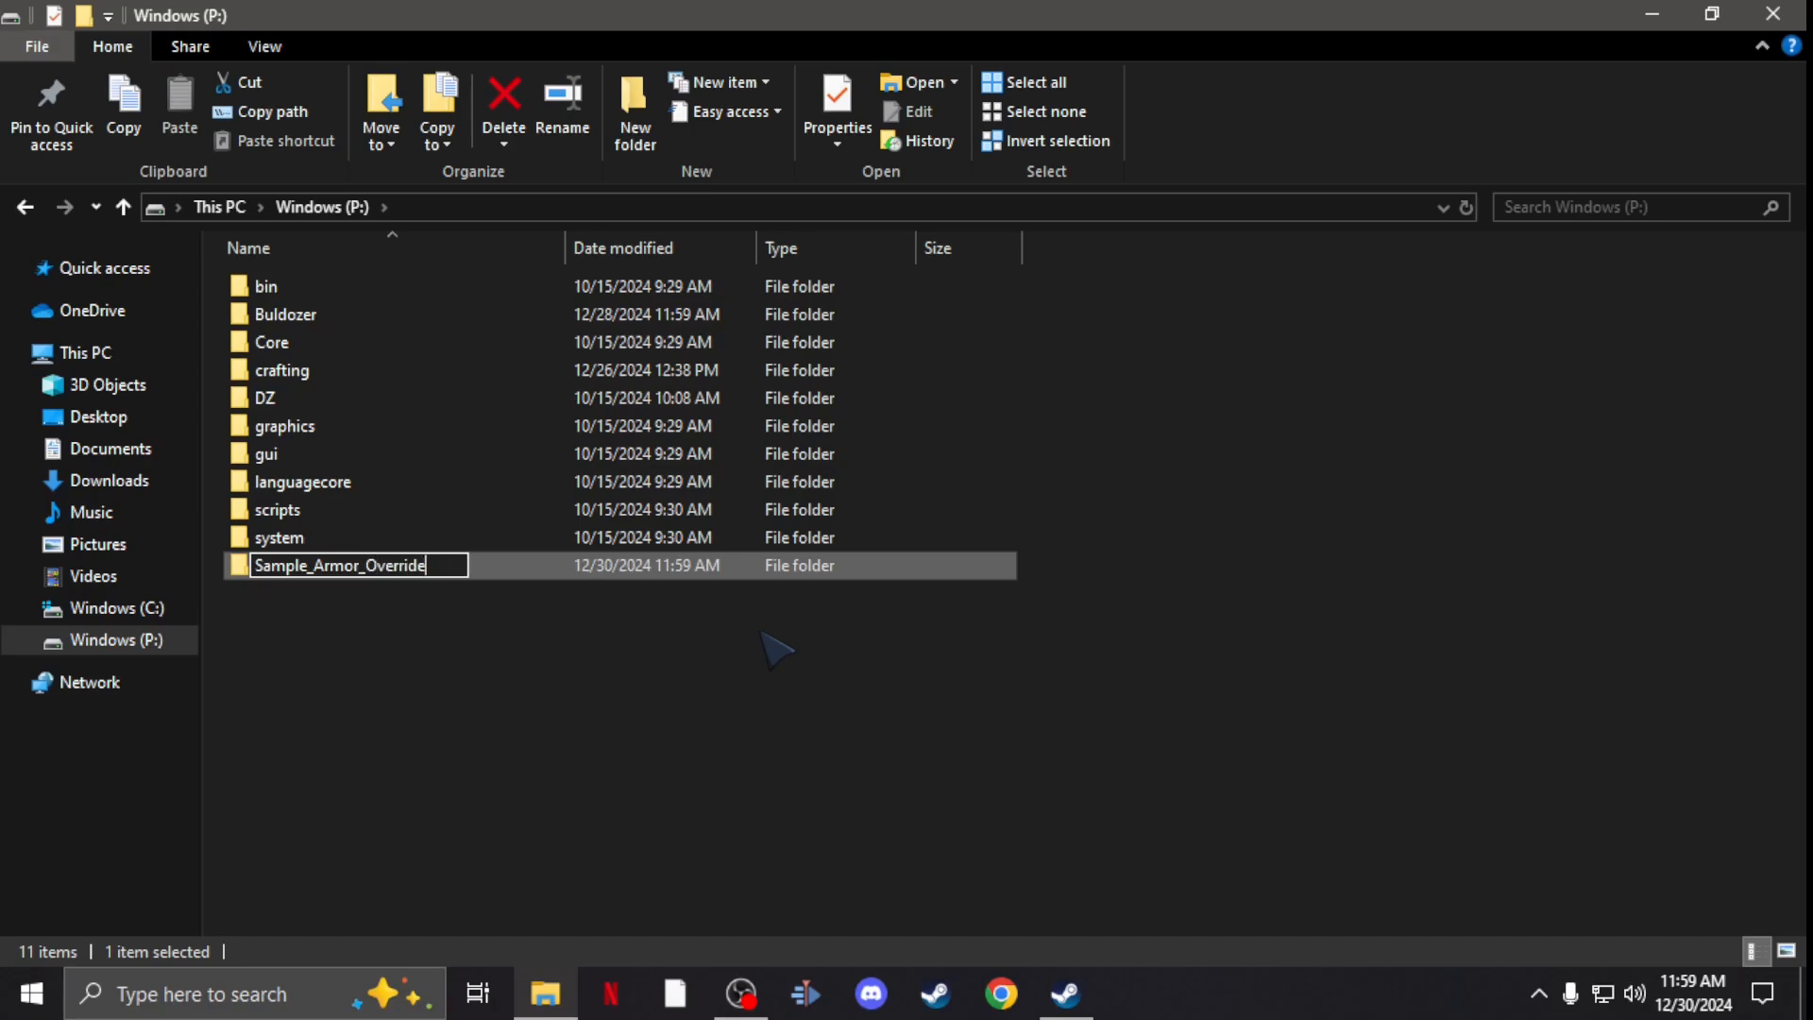
pyautogui.press('Return')
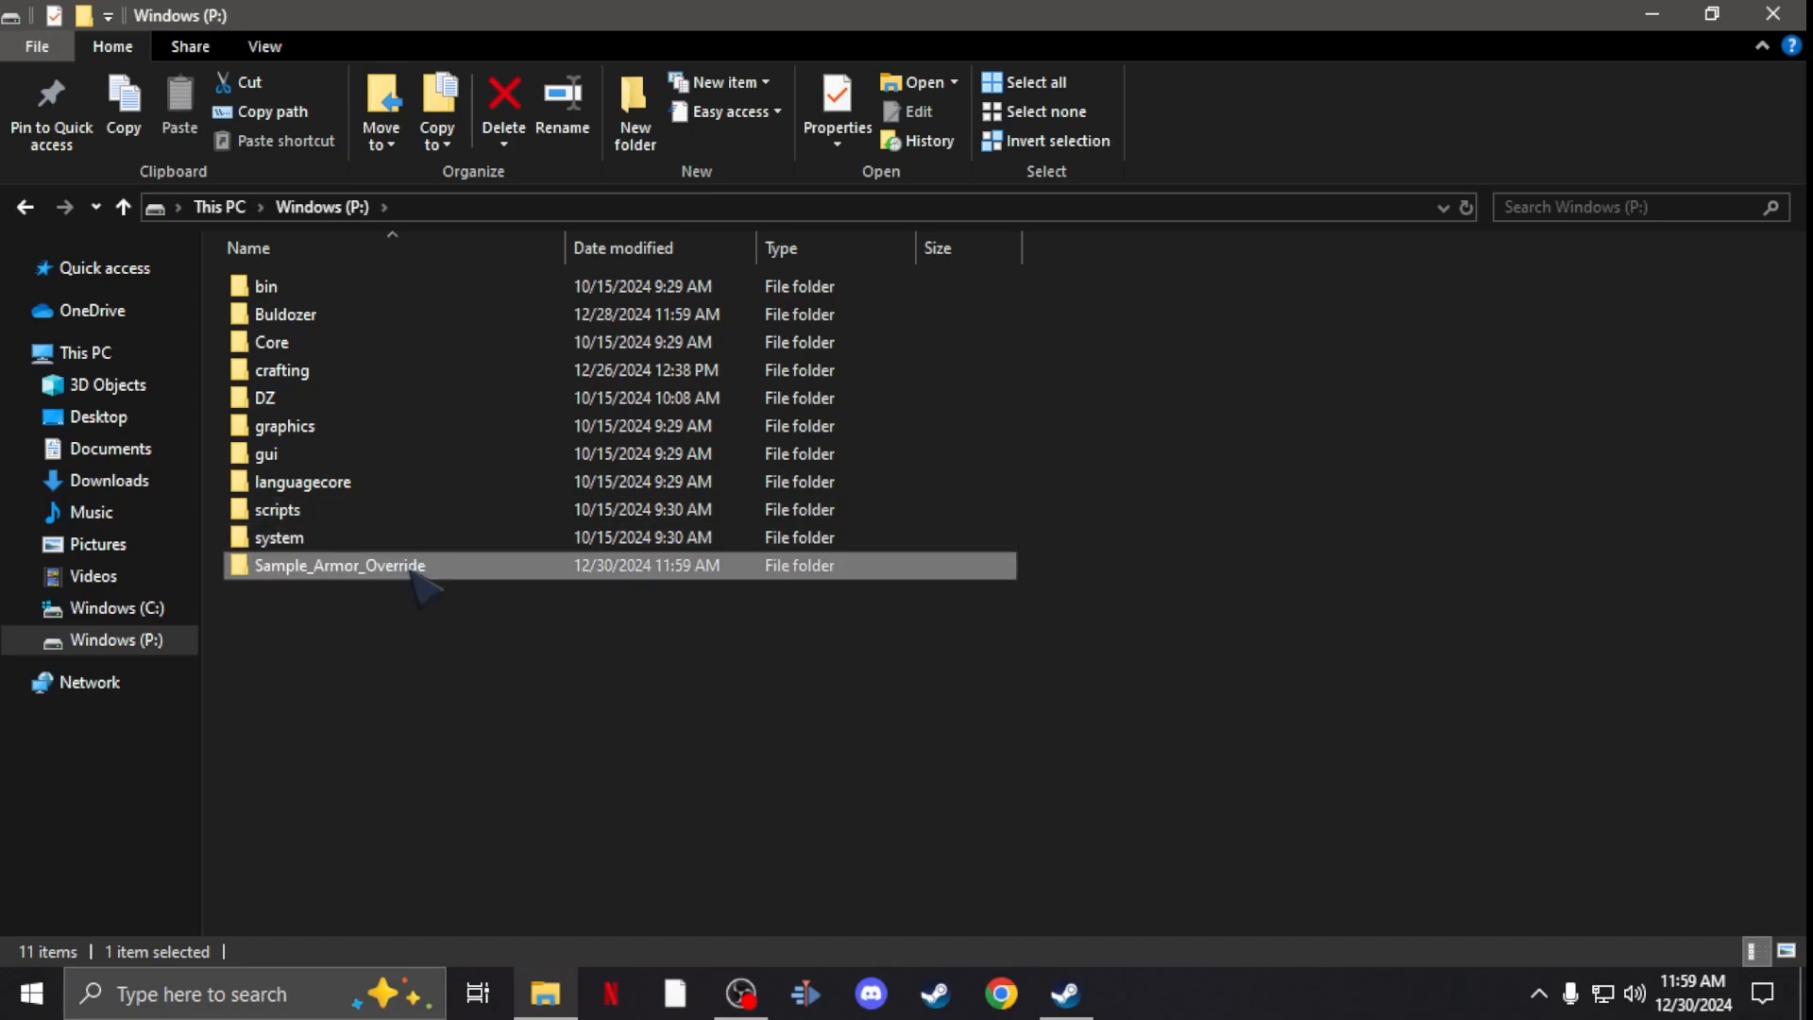
pyautogui.moveTo(340, 565)
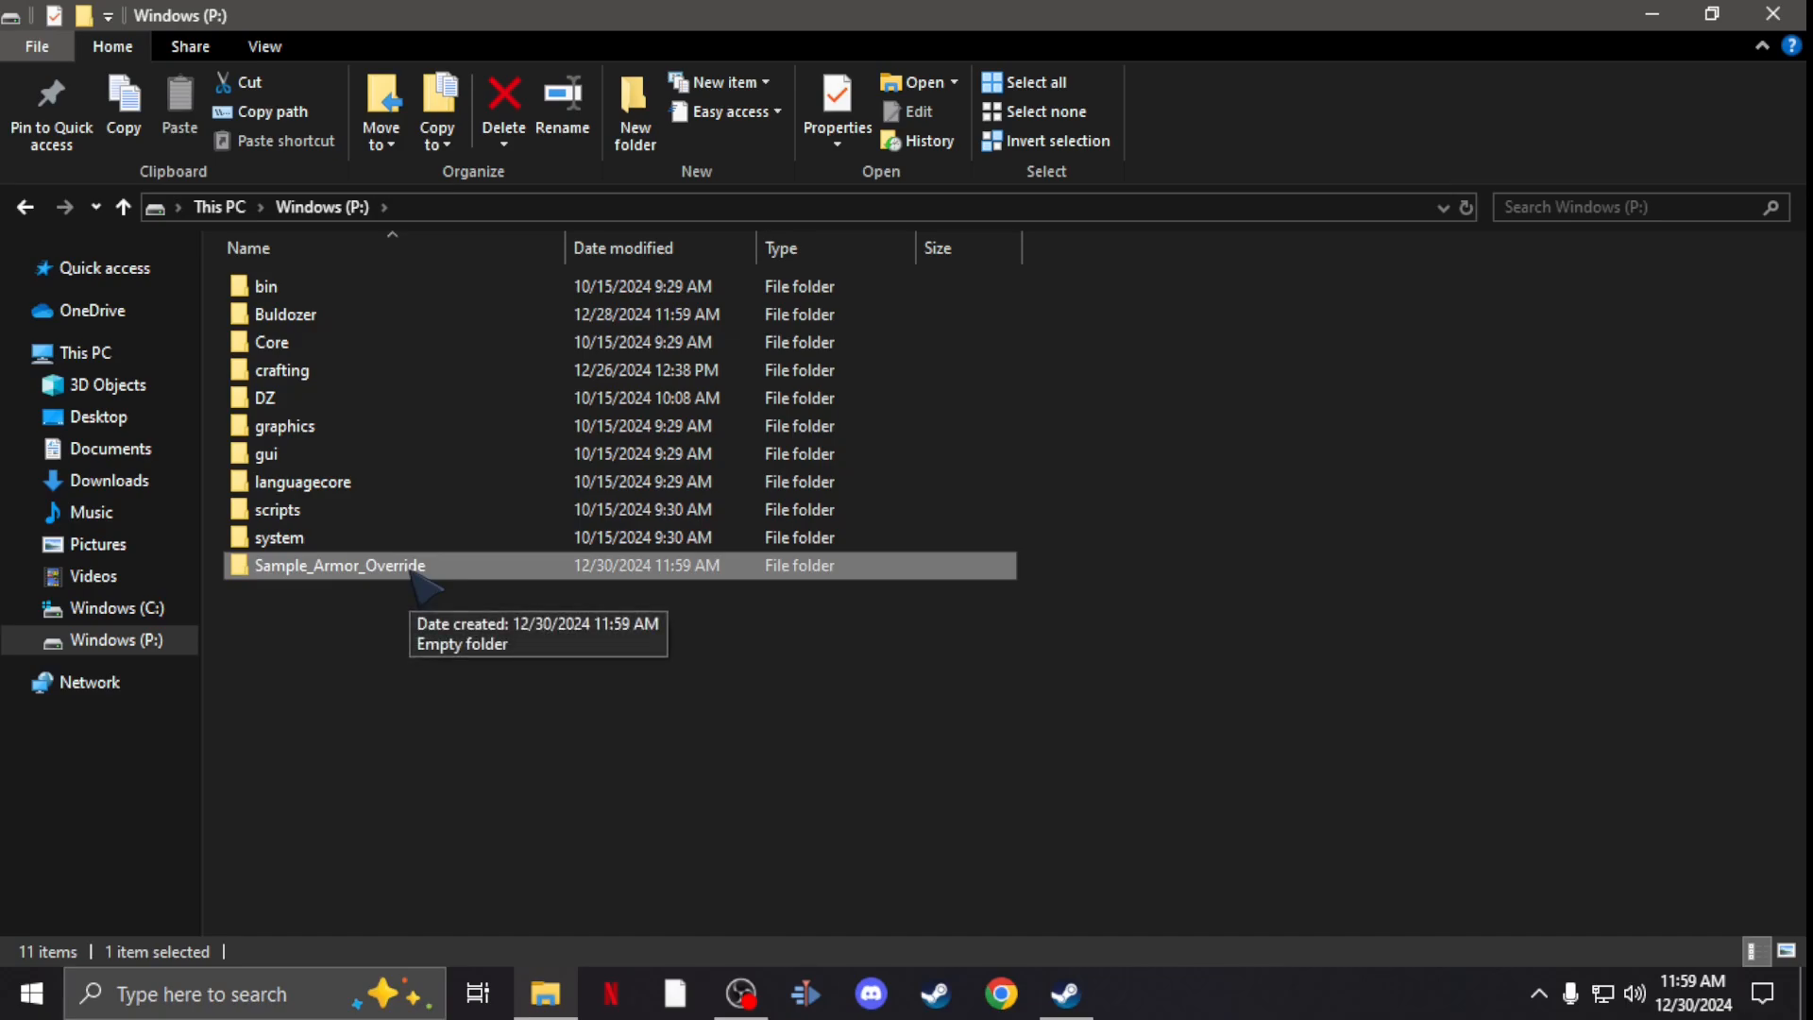
pyautogui.doubleClick(422, 573)
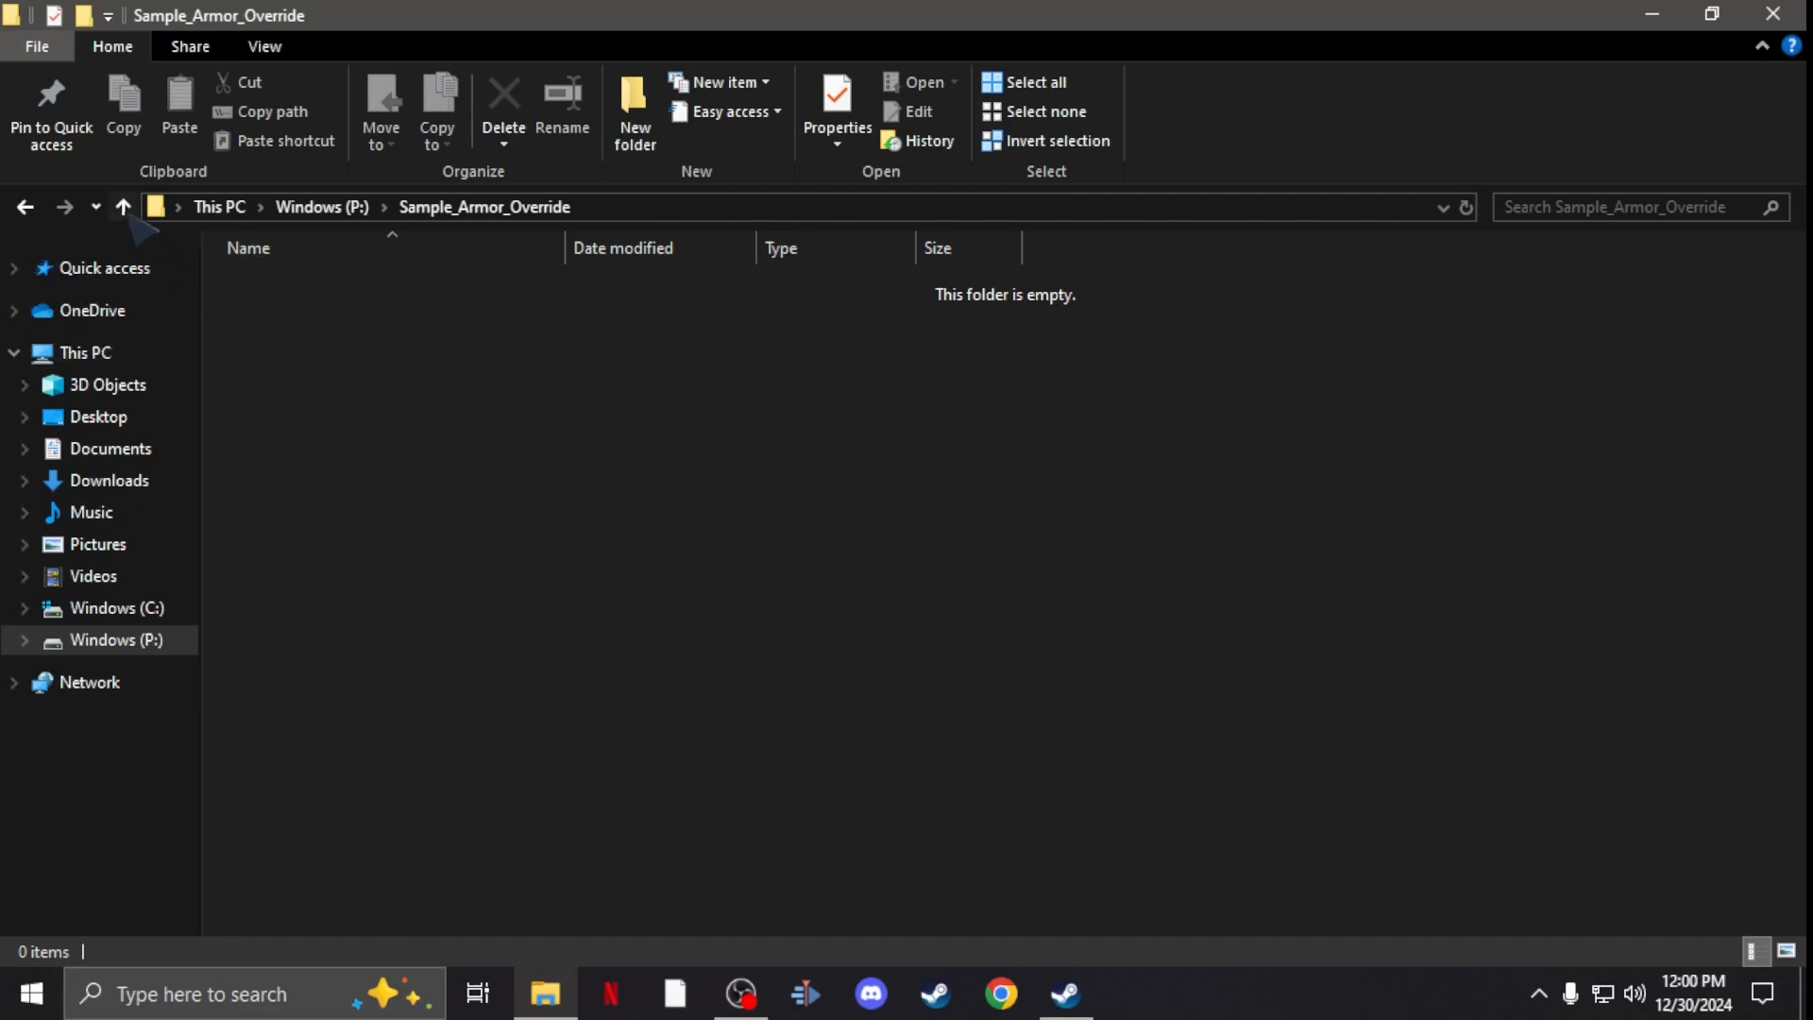
pyautogui.click(124, 208)
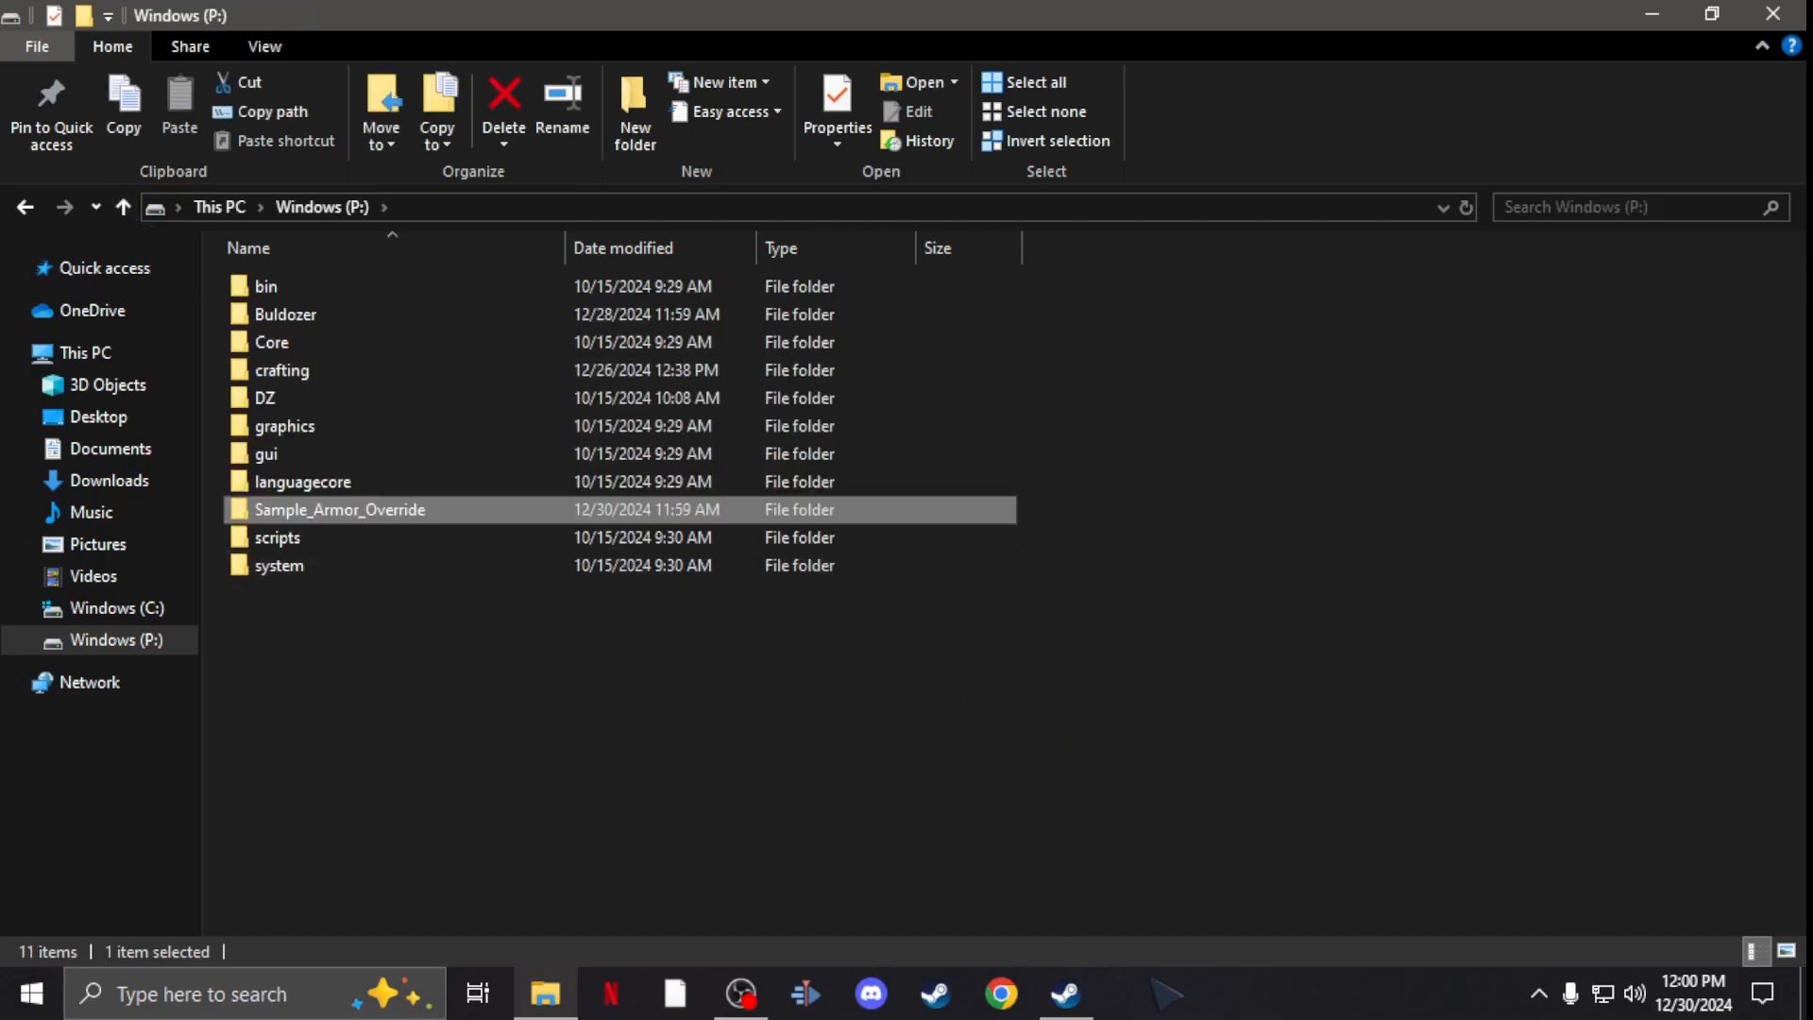
# Step: Browse DayZ's local installation files from the Steam library
pyautogui.click(1064, 992)
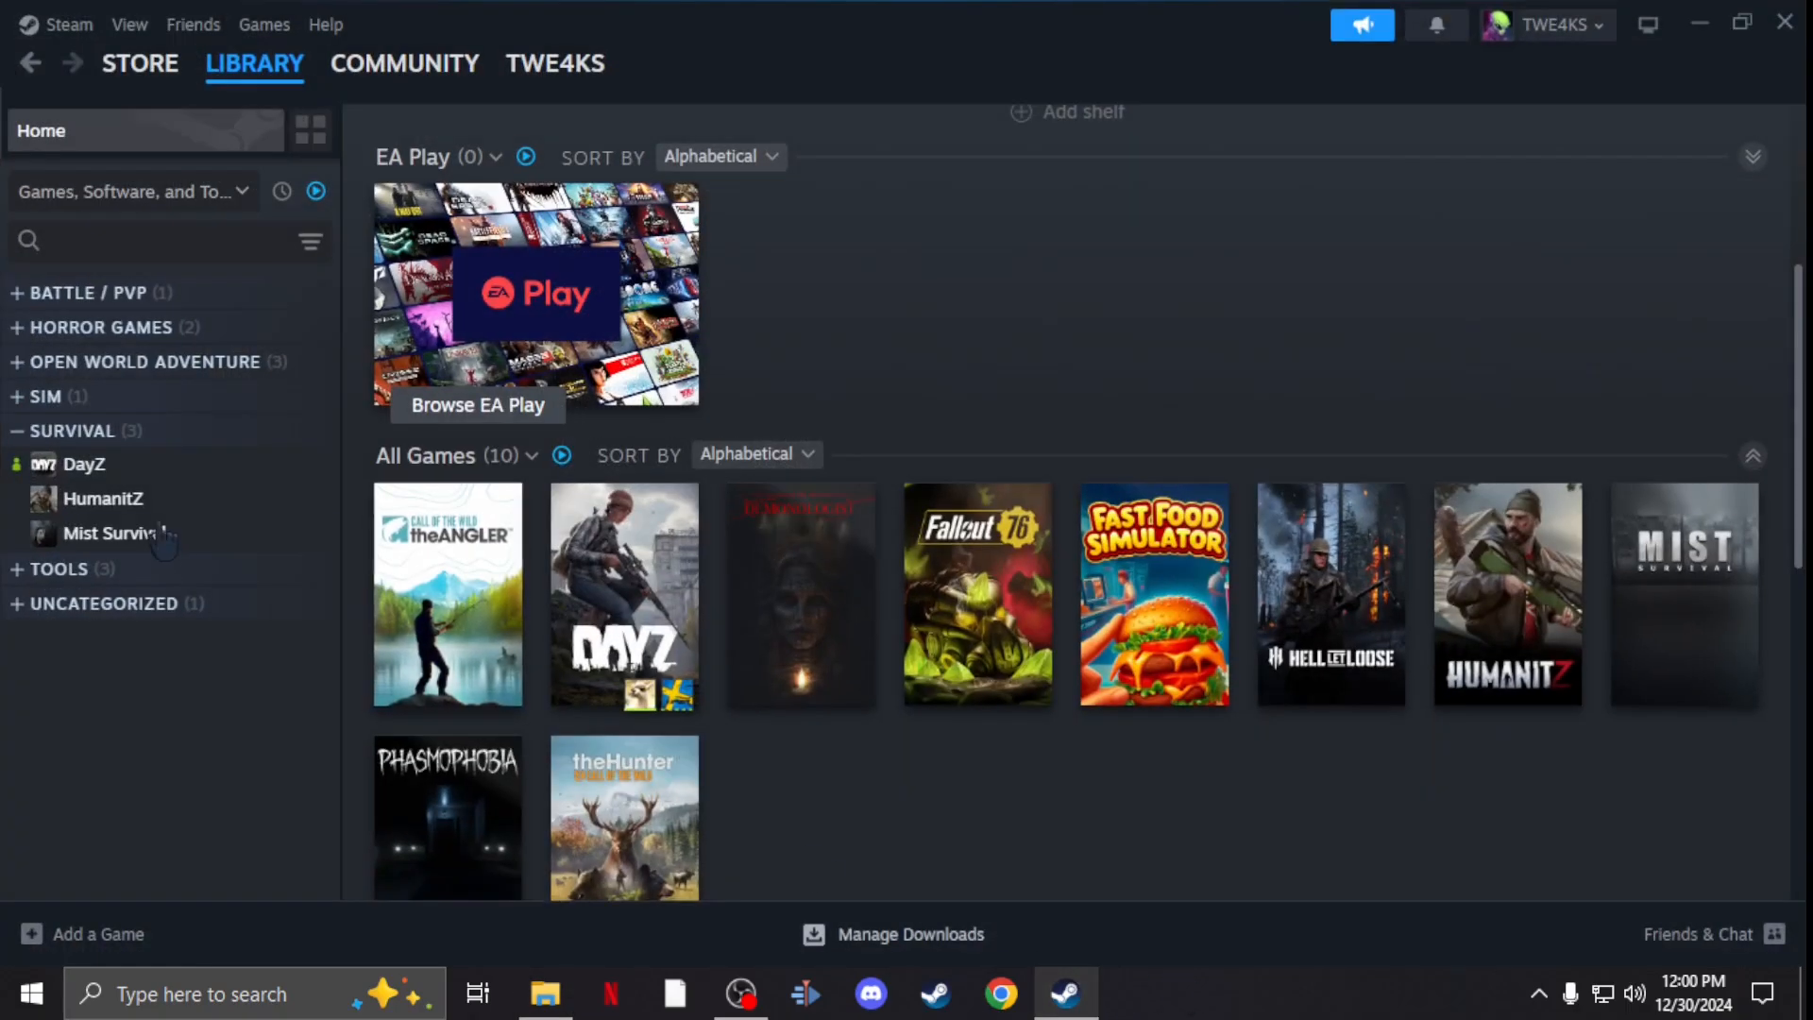
pyautogui.rightClick(180, 468)
pyautogui.moveTo(239, 668)
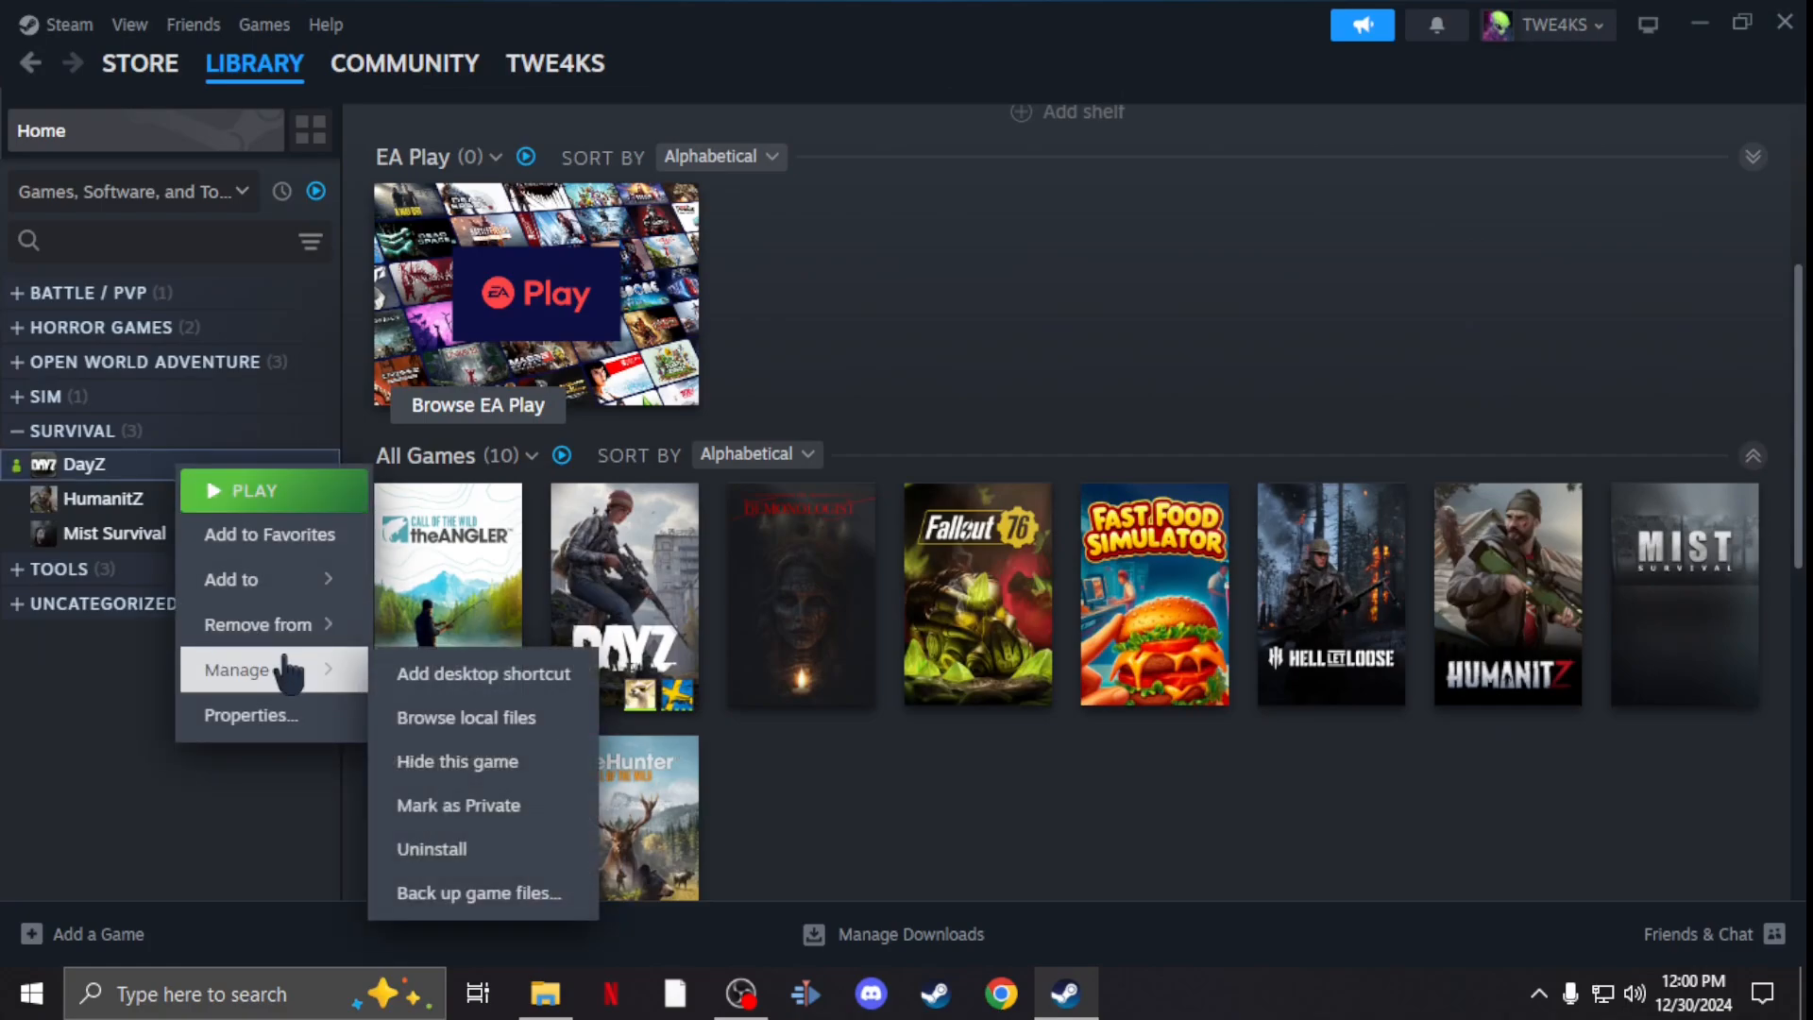
pyautogui.click(466, 717)
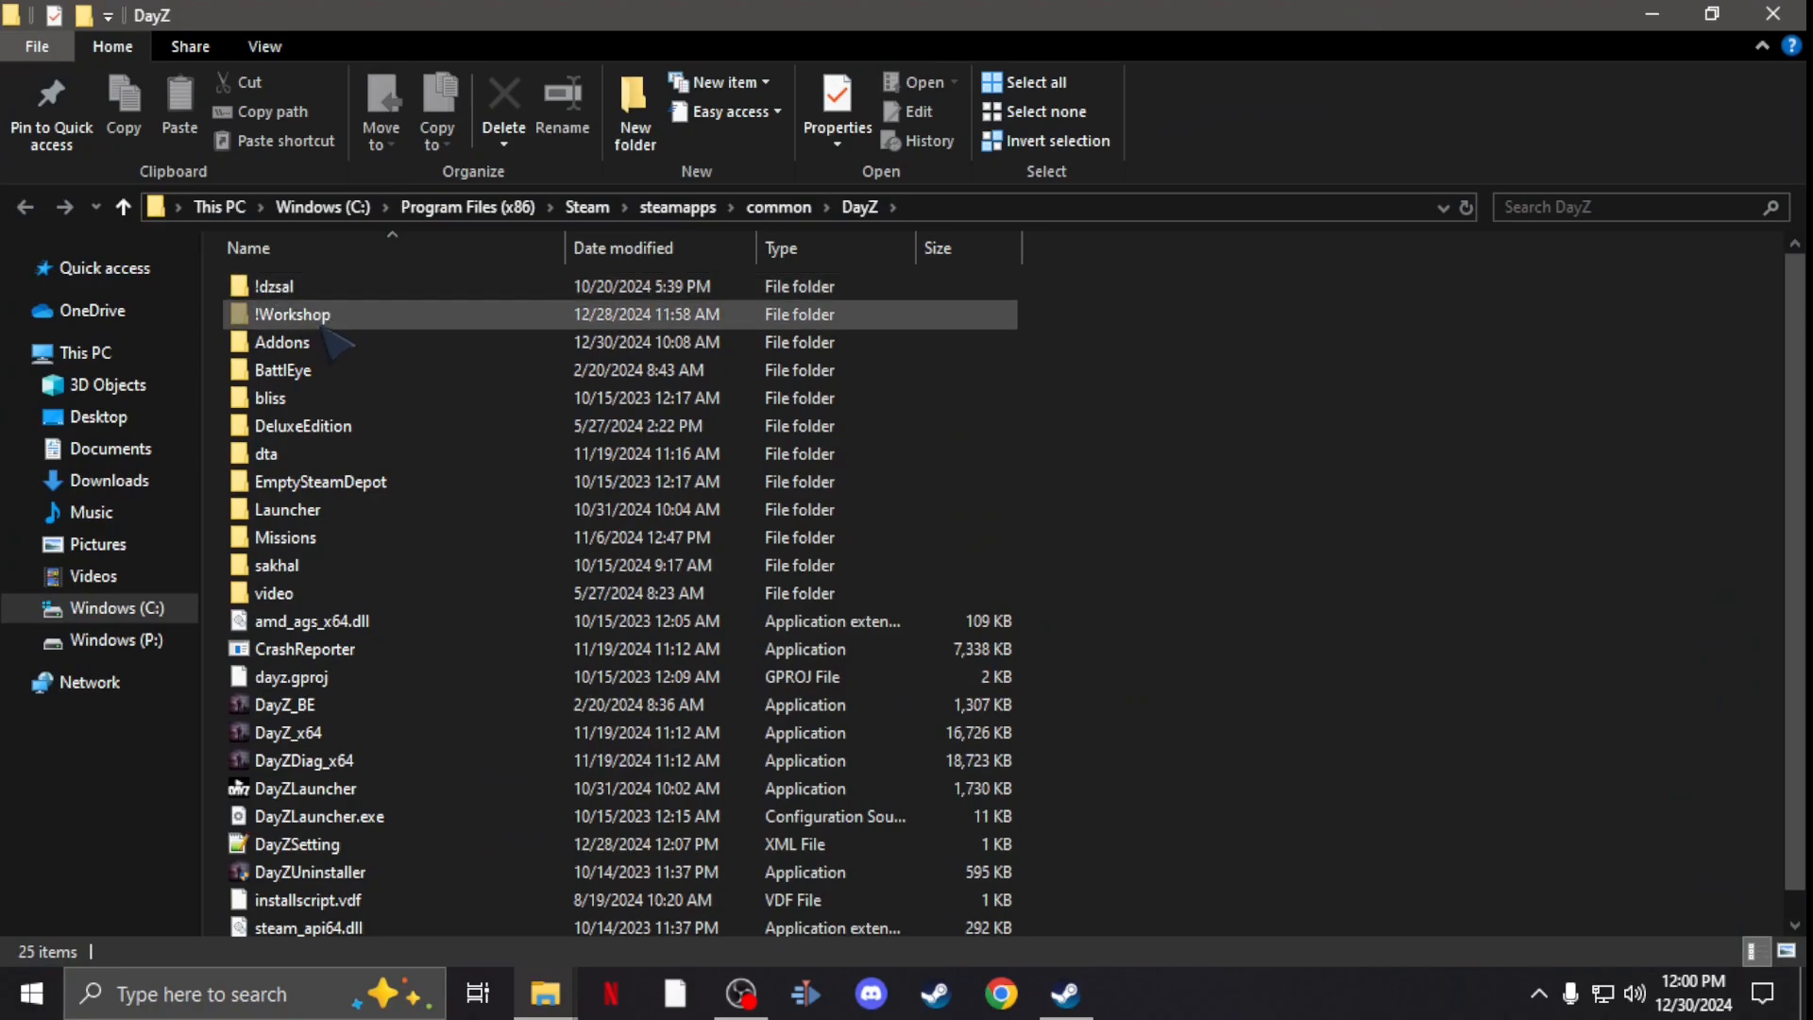
# Step: Show hidden items and enter the !Workshop folder in the DayZ install directory
pyautogui.click(281, 342)
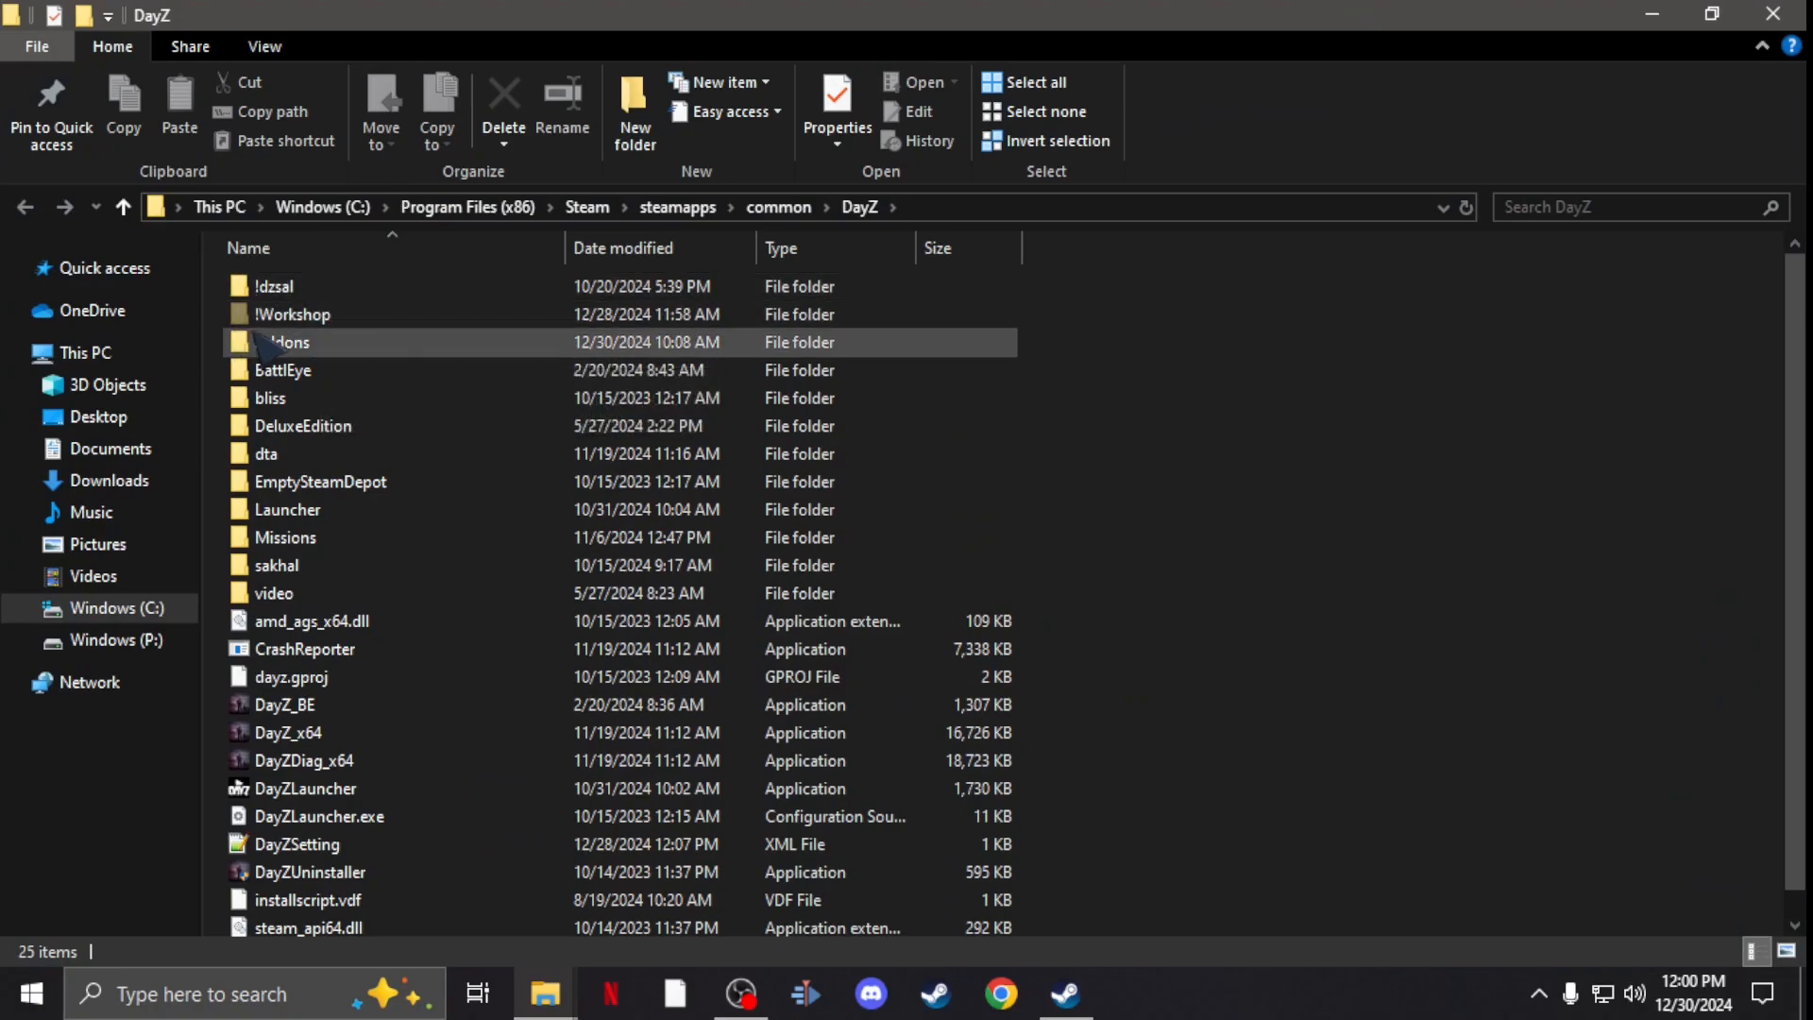
pyautogui.press('Up')
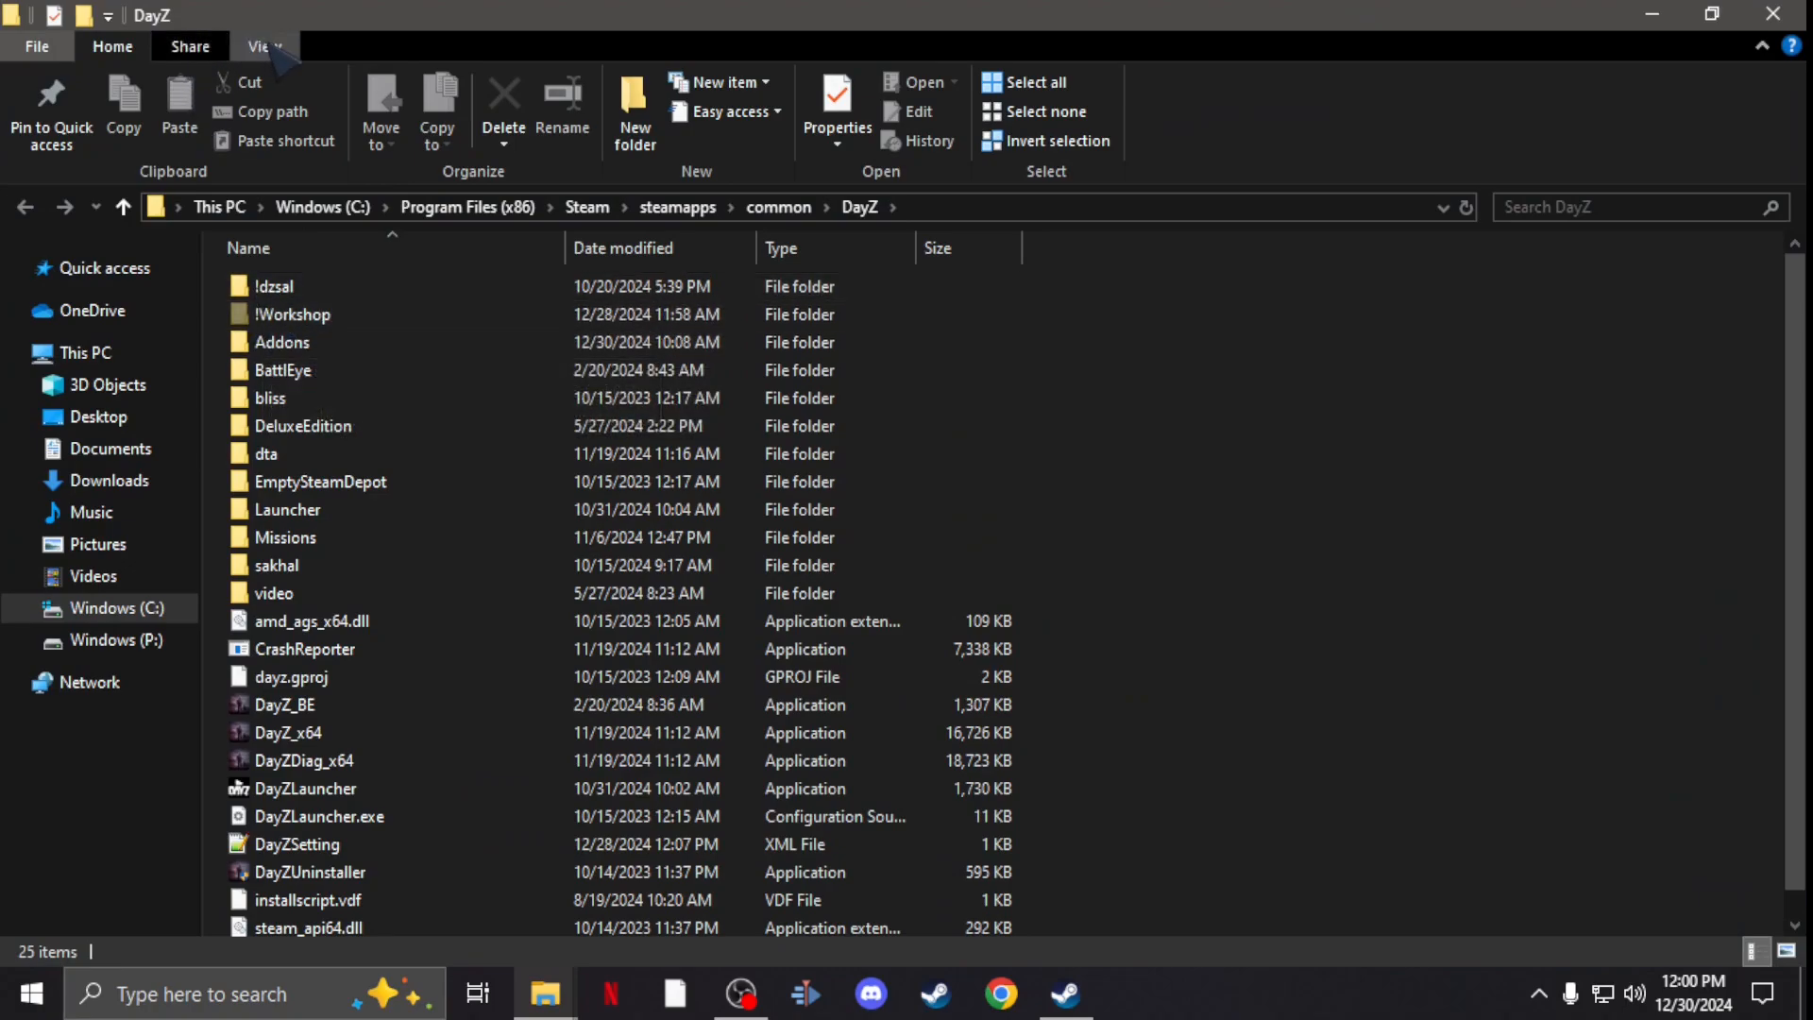
pyautogui.click(265, 47)
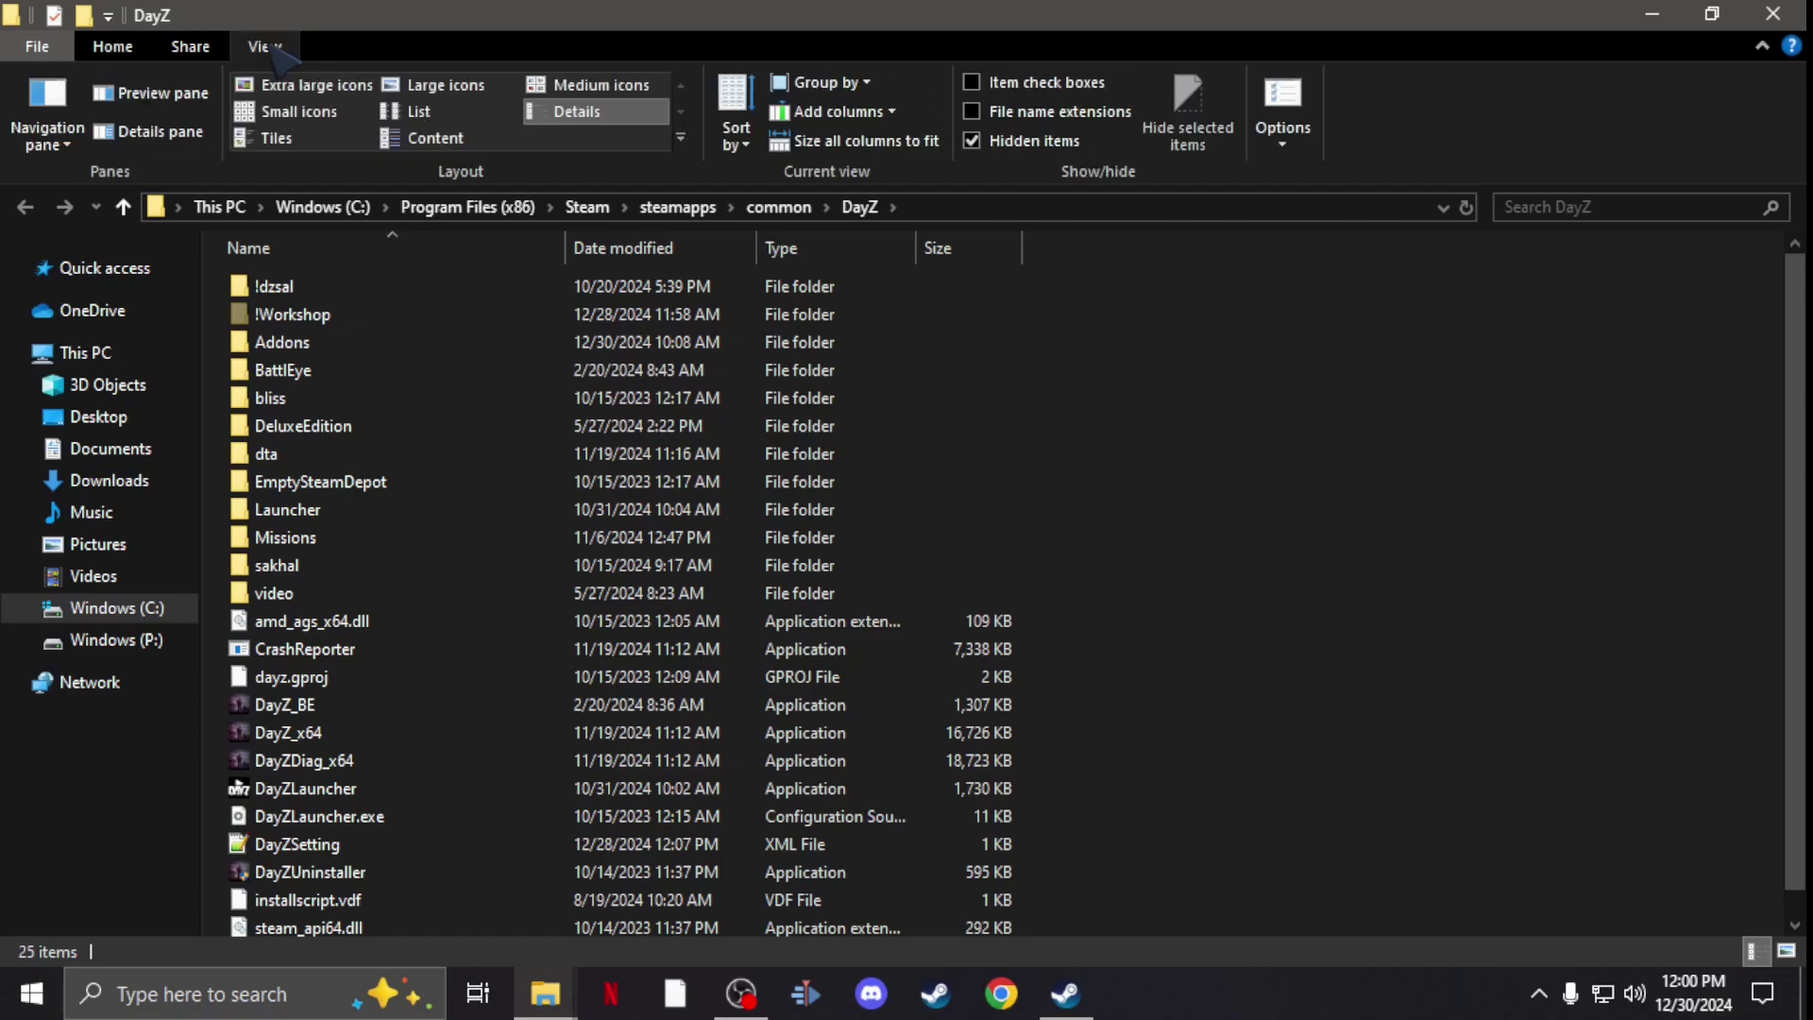
pyautogui.click(971, 141)
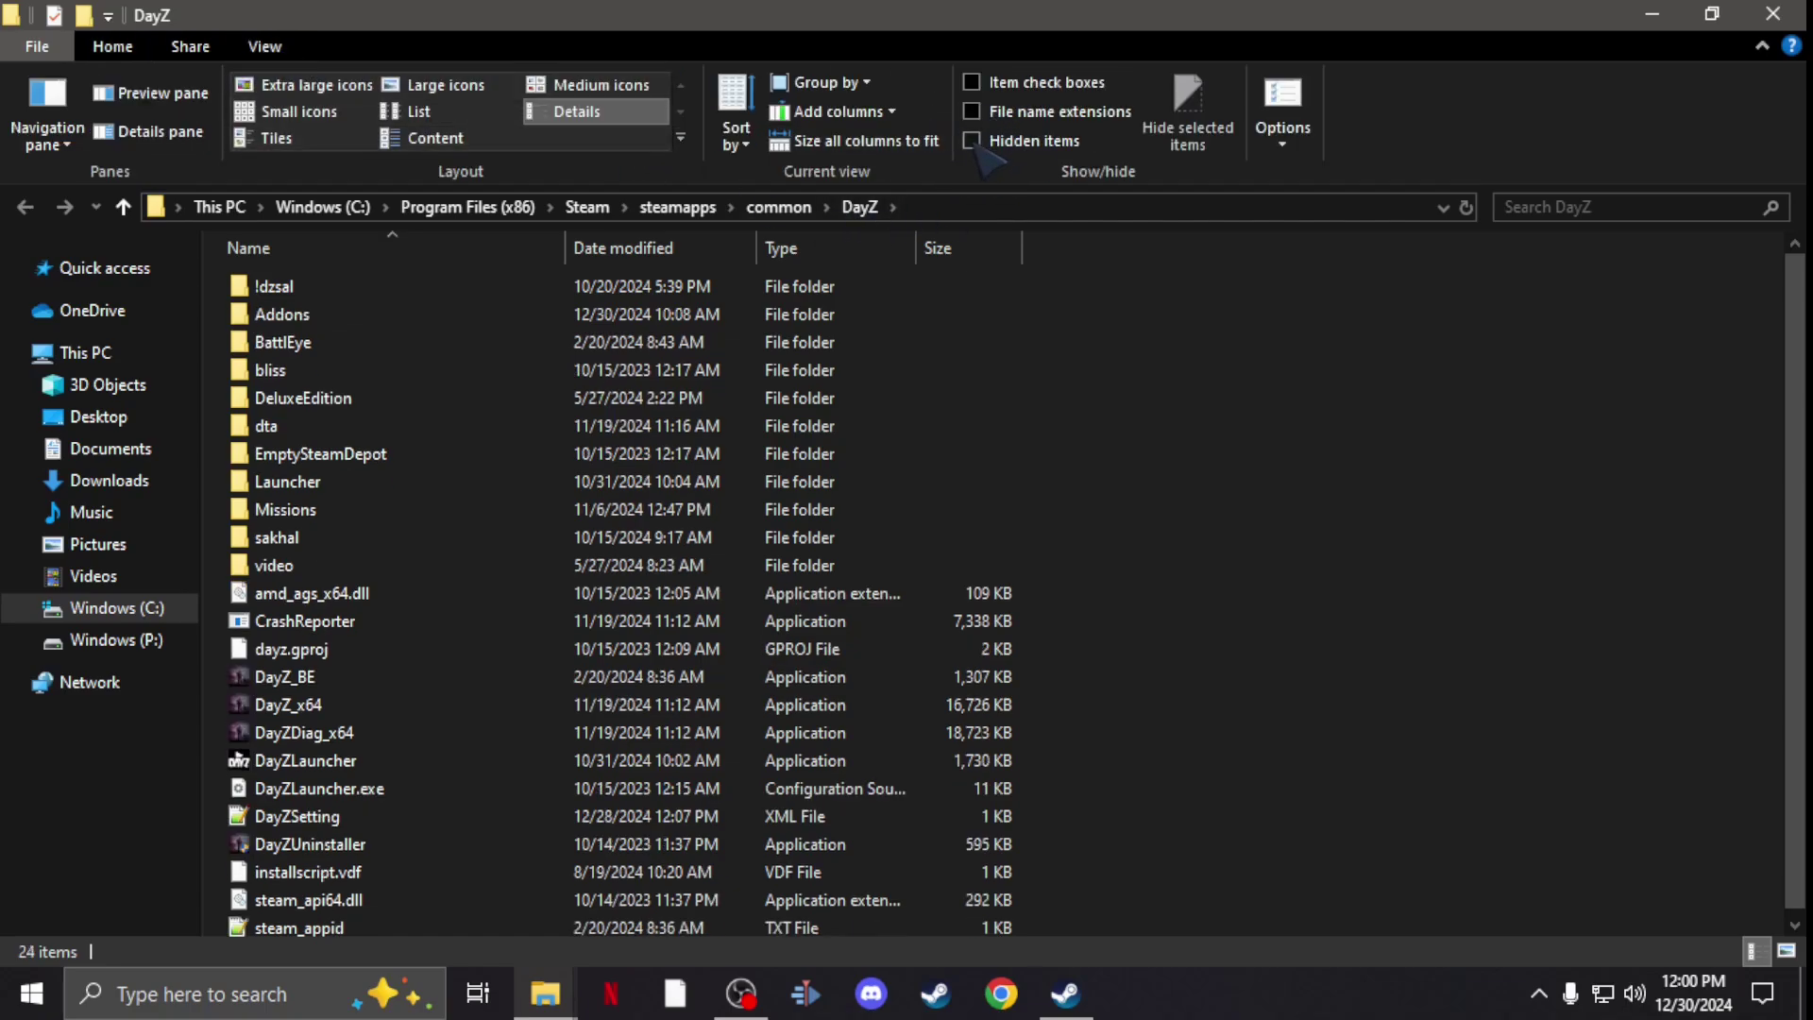
pyautogui.click(115, 47)
pyautogui.doubleClick(291, 314)
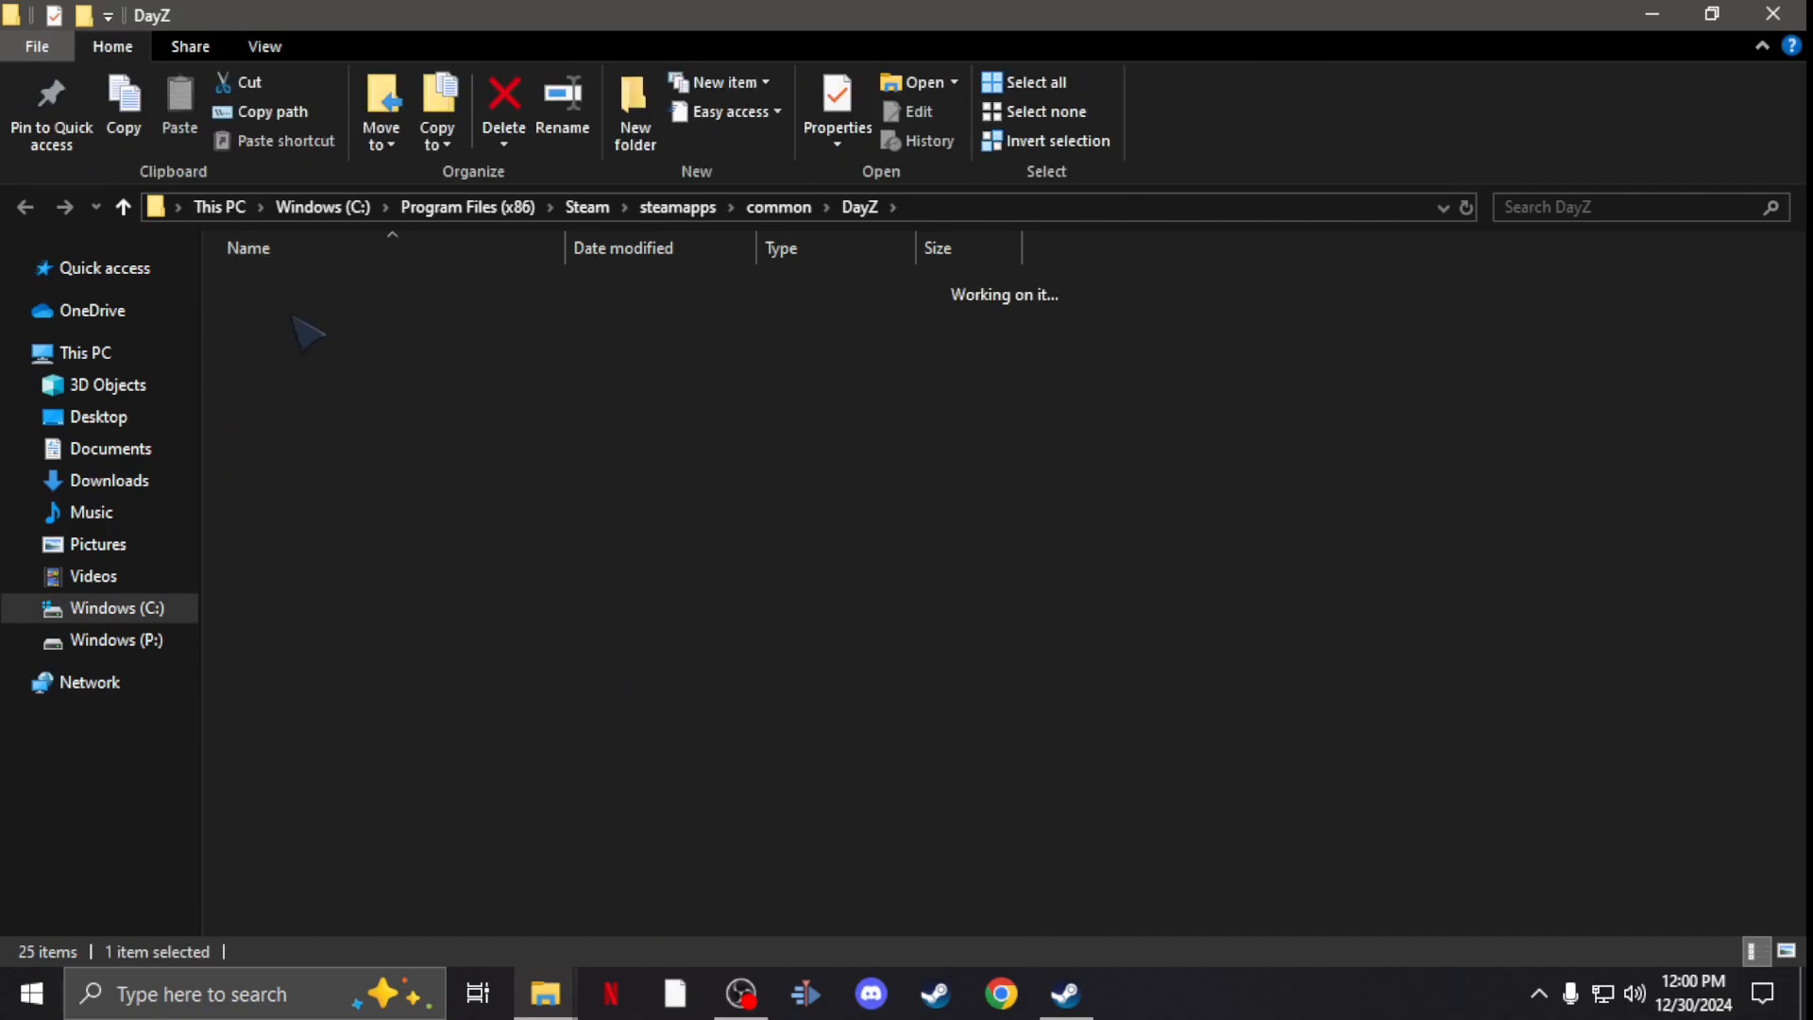
pyautogui.scroll(-3, 425, 555)
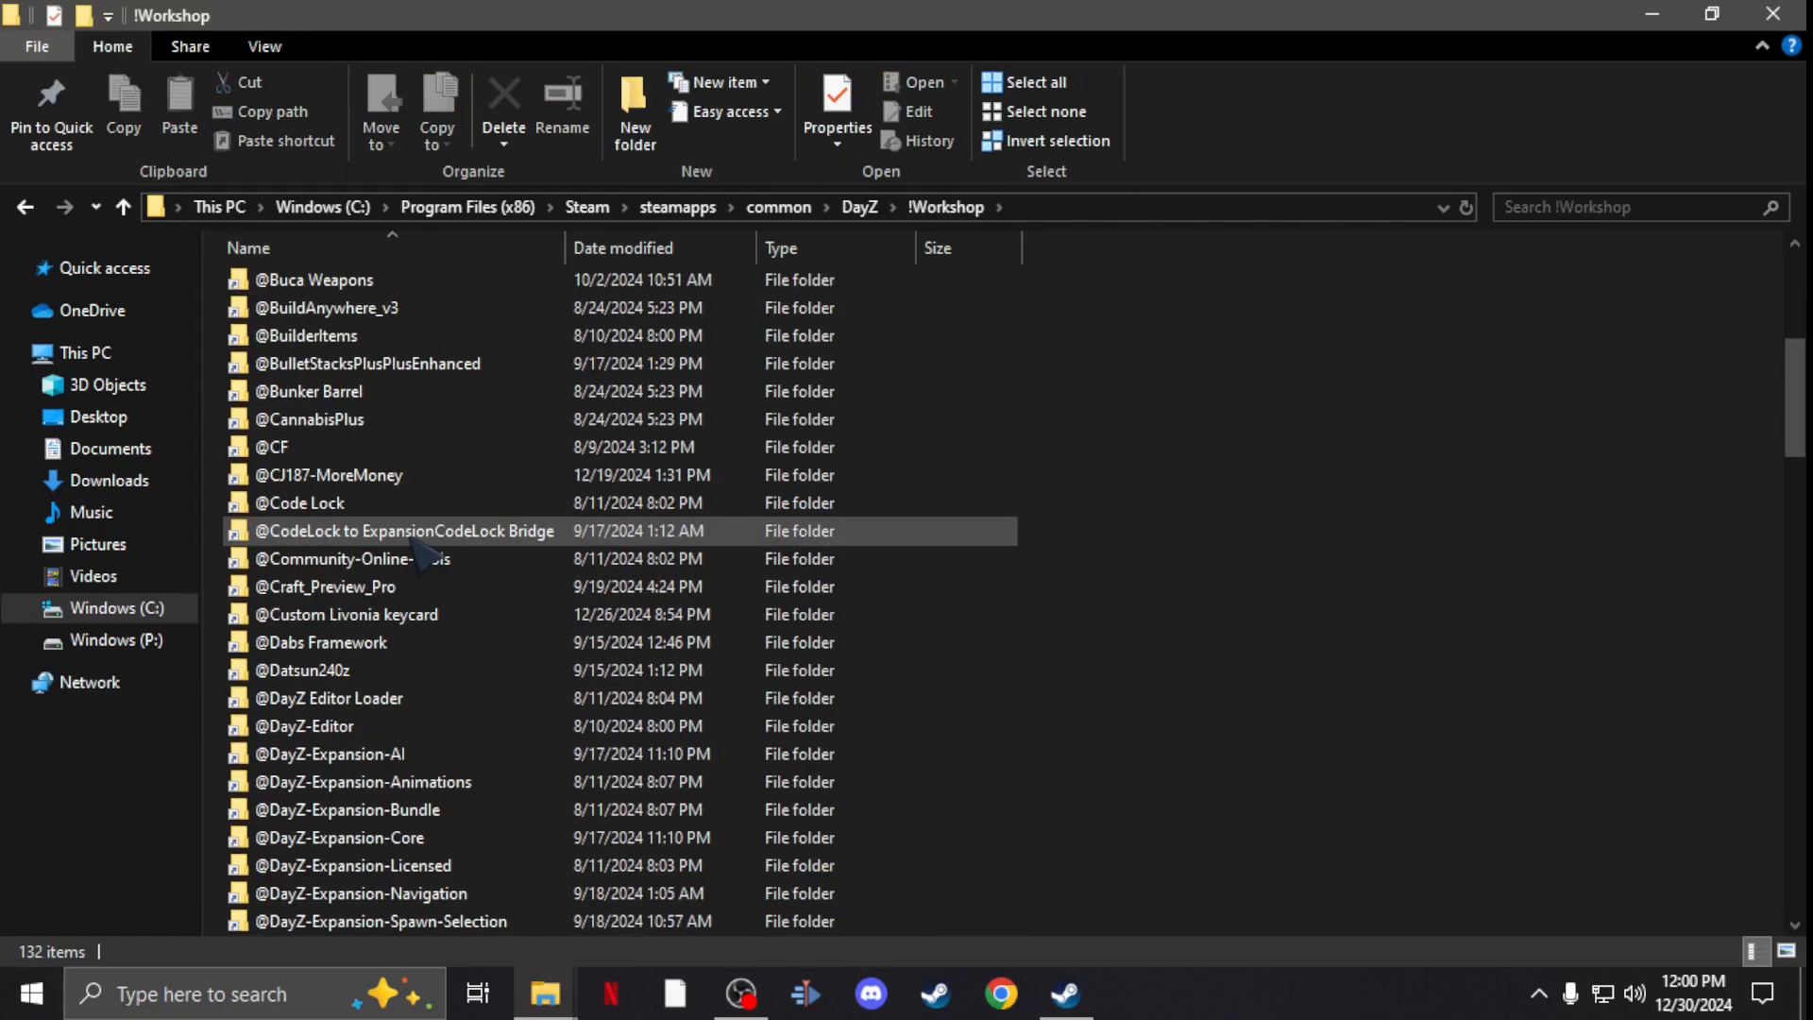
pyautogui.scroll(-5, 424, 555)
pyautogui.scroll(-4, 425, 555)
pyautogui.scroll(-4, 425, 556)
pyautogui.scroll(-3, 425, 557)
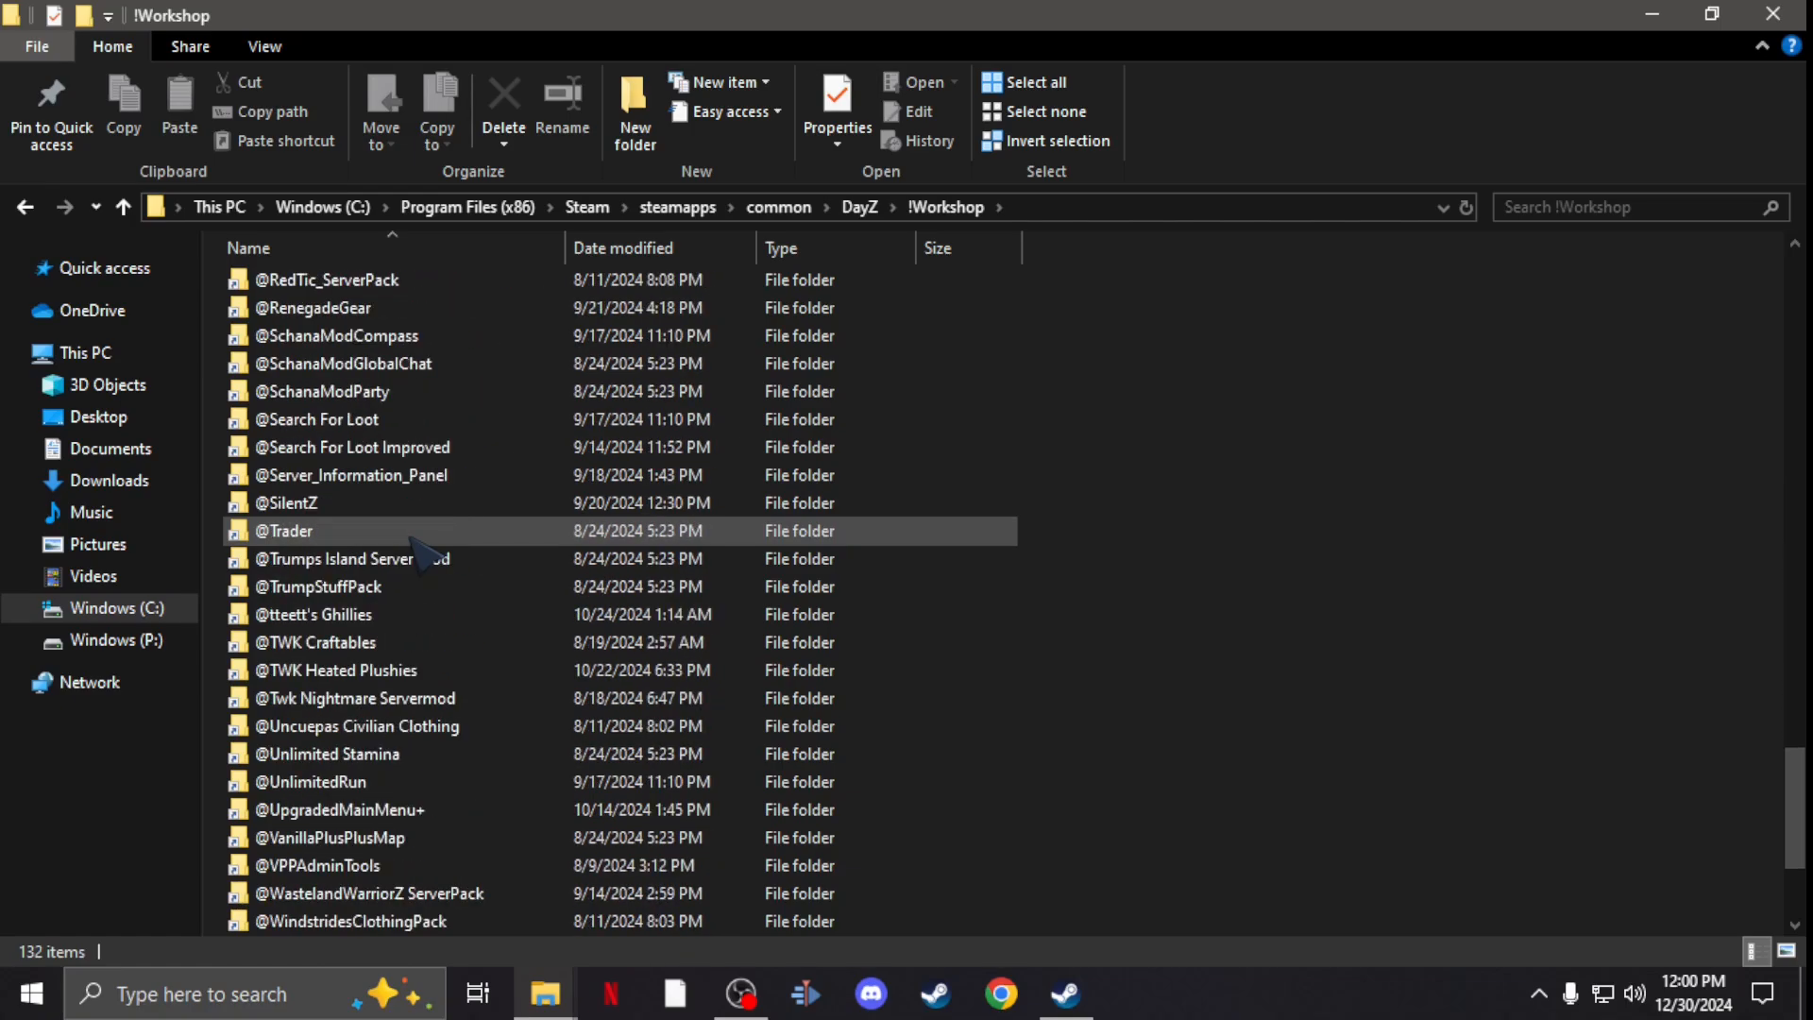
pyautogui.scroll(-1, 450, 546)
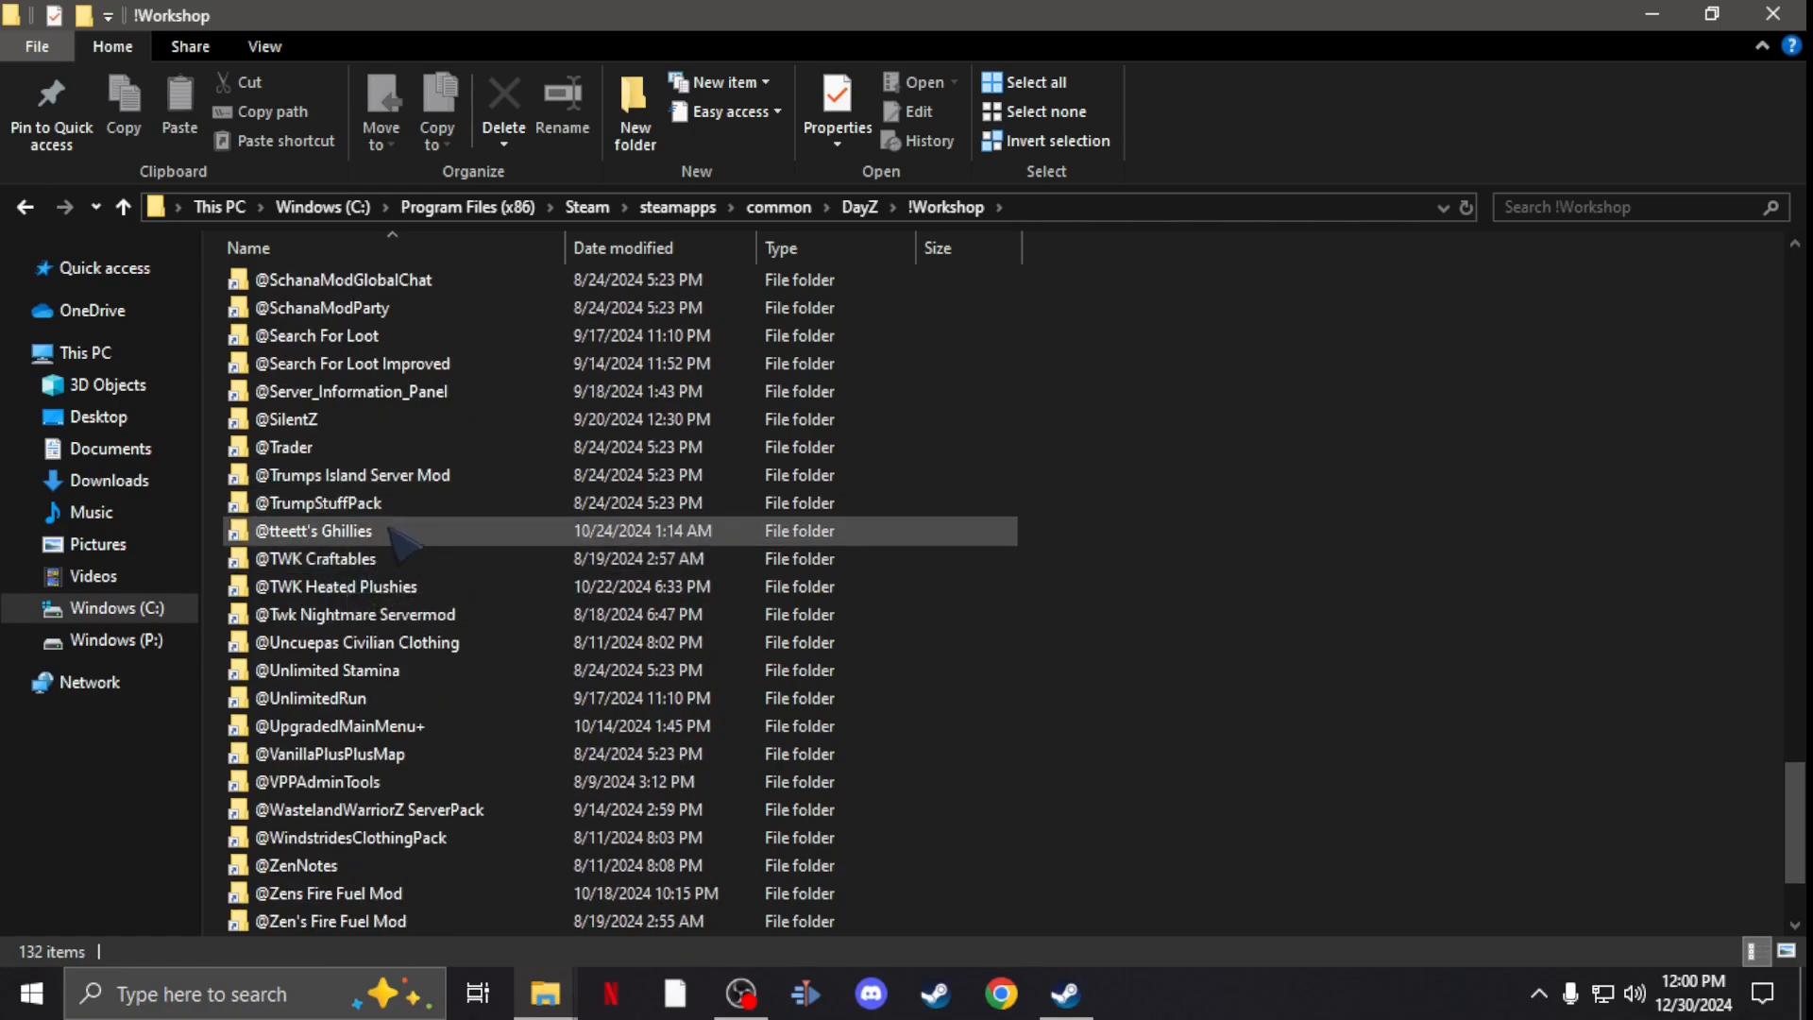
pyautogui.doubleClick(404, 614)
pyautogui.click(347, 290)
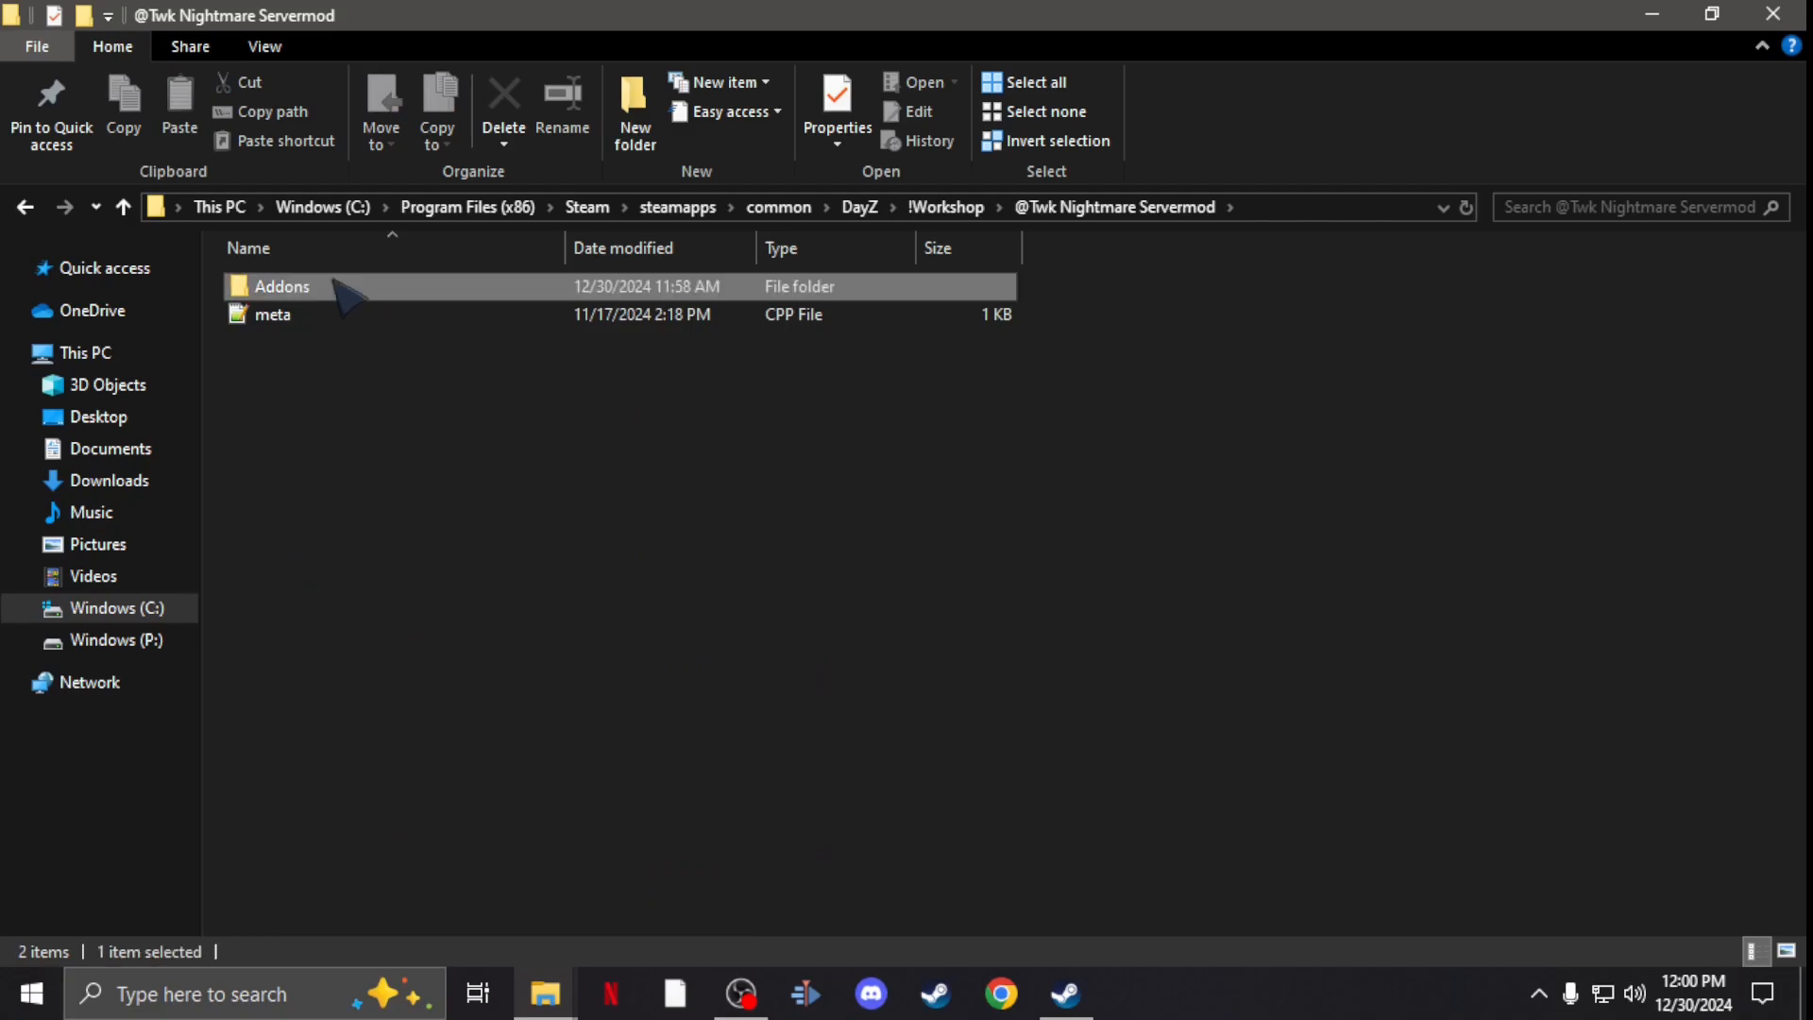
pyautogui.doubleClick(347, 290)
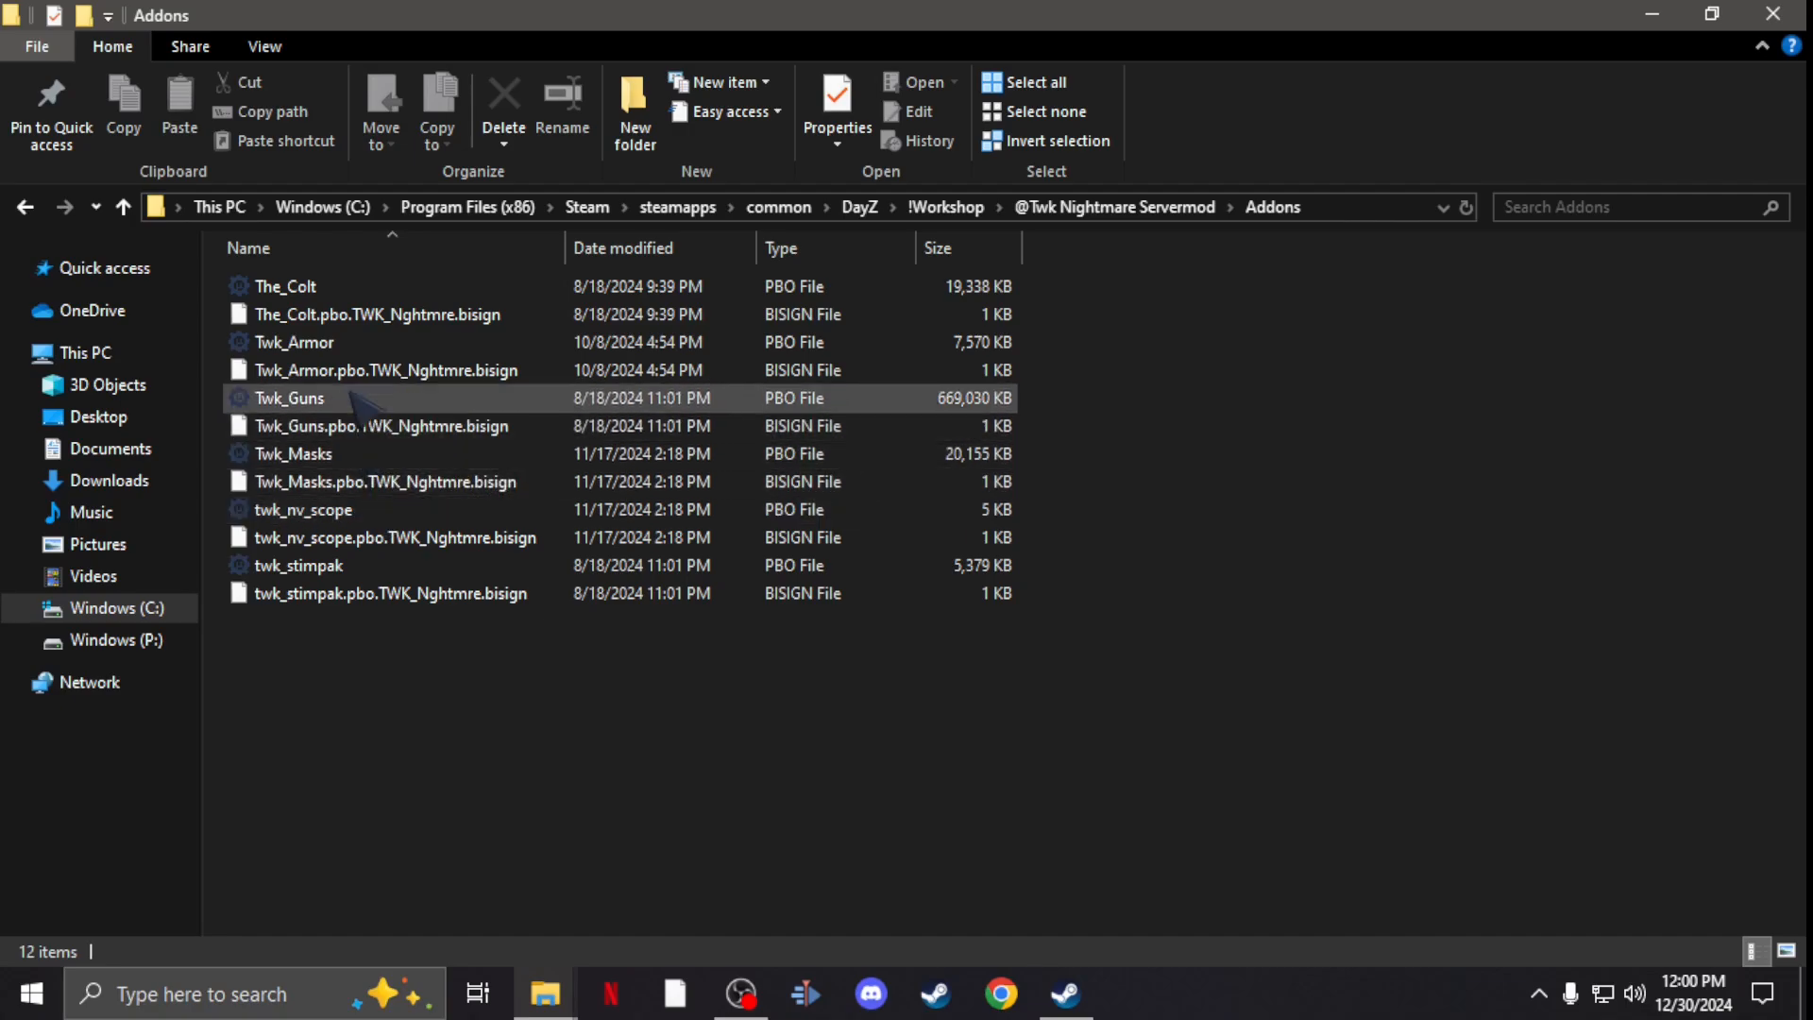
pyautogui.click(347, 344)
pyautogui.doubleClick(347, 345)
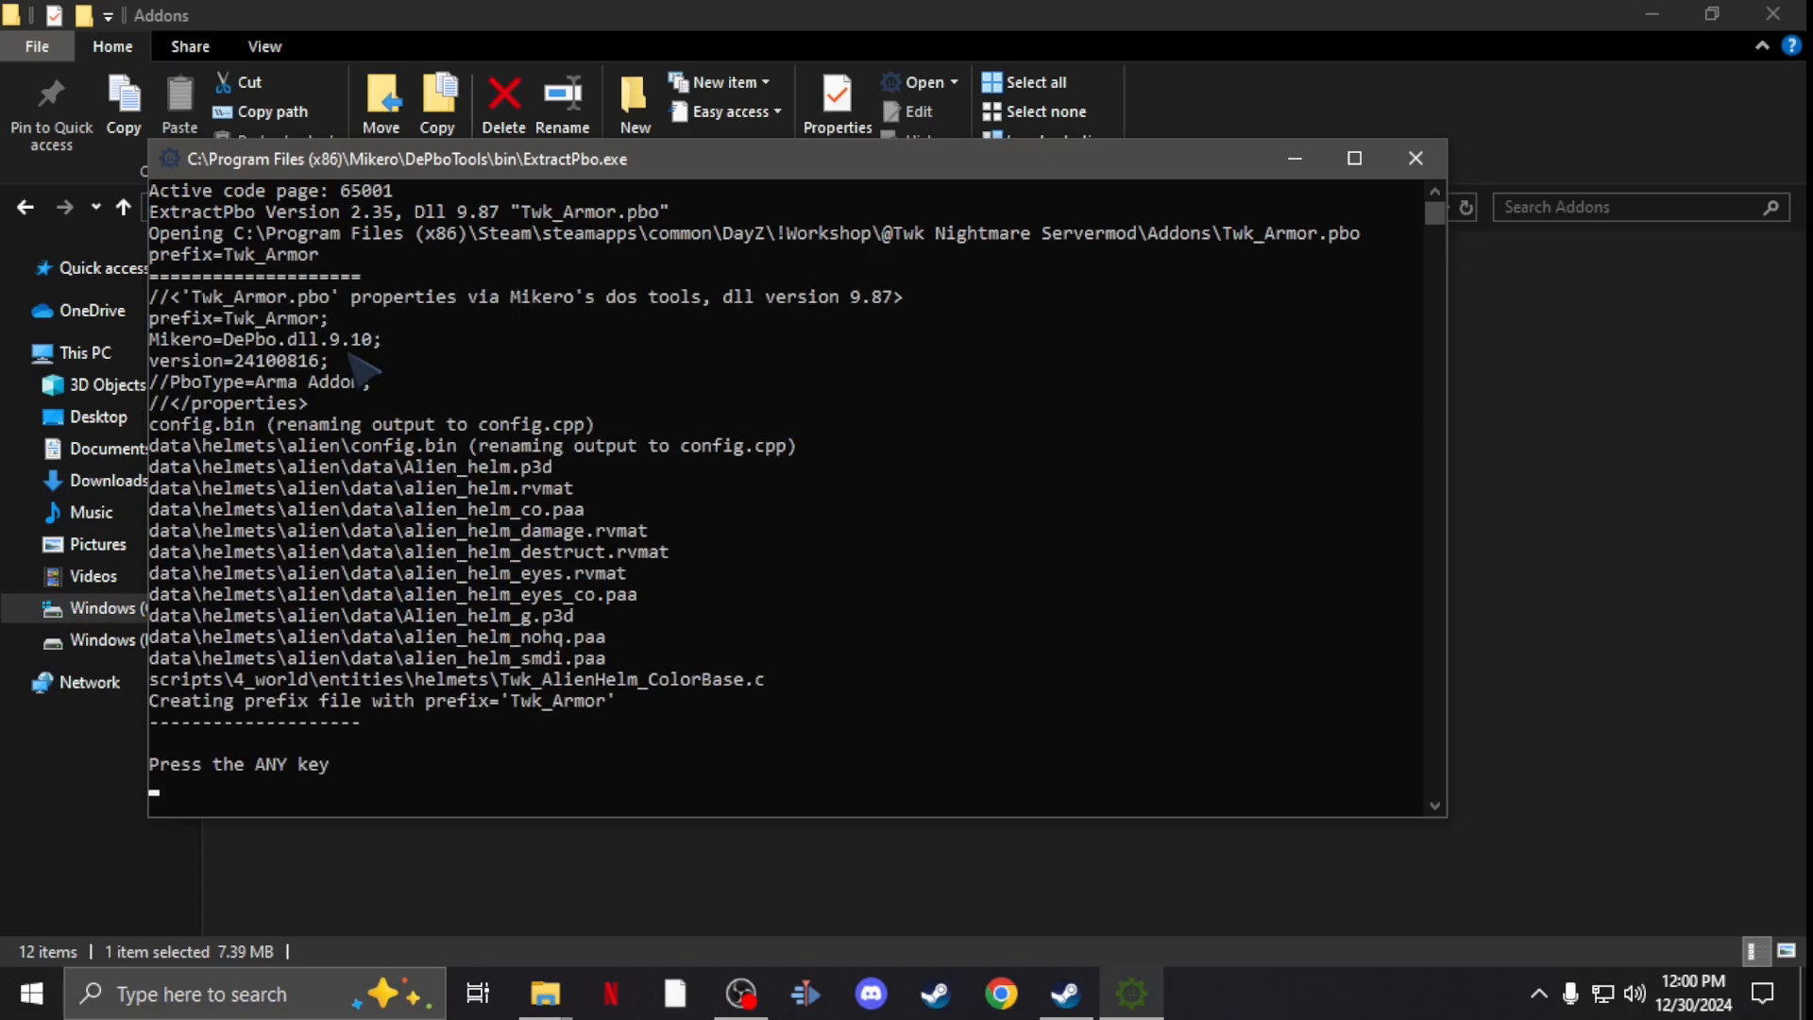
pyautogui.press('Return')
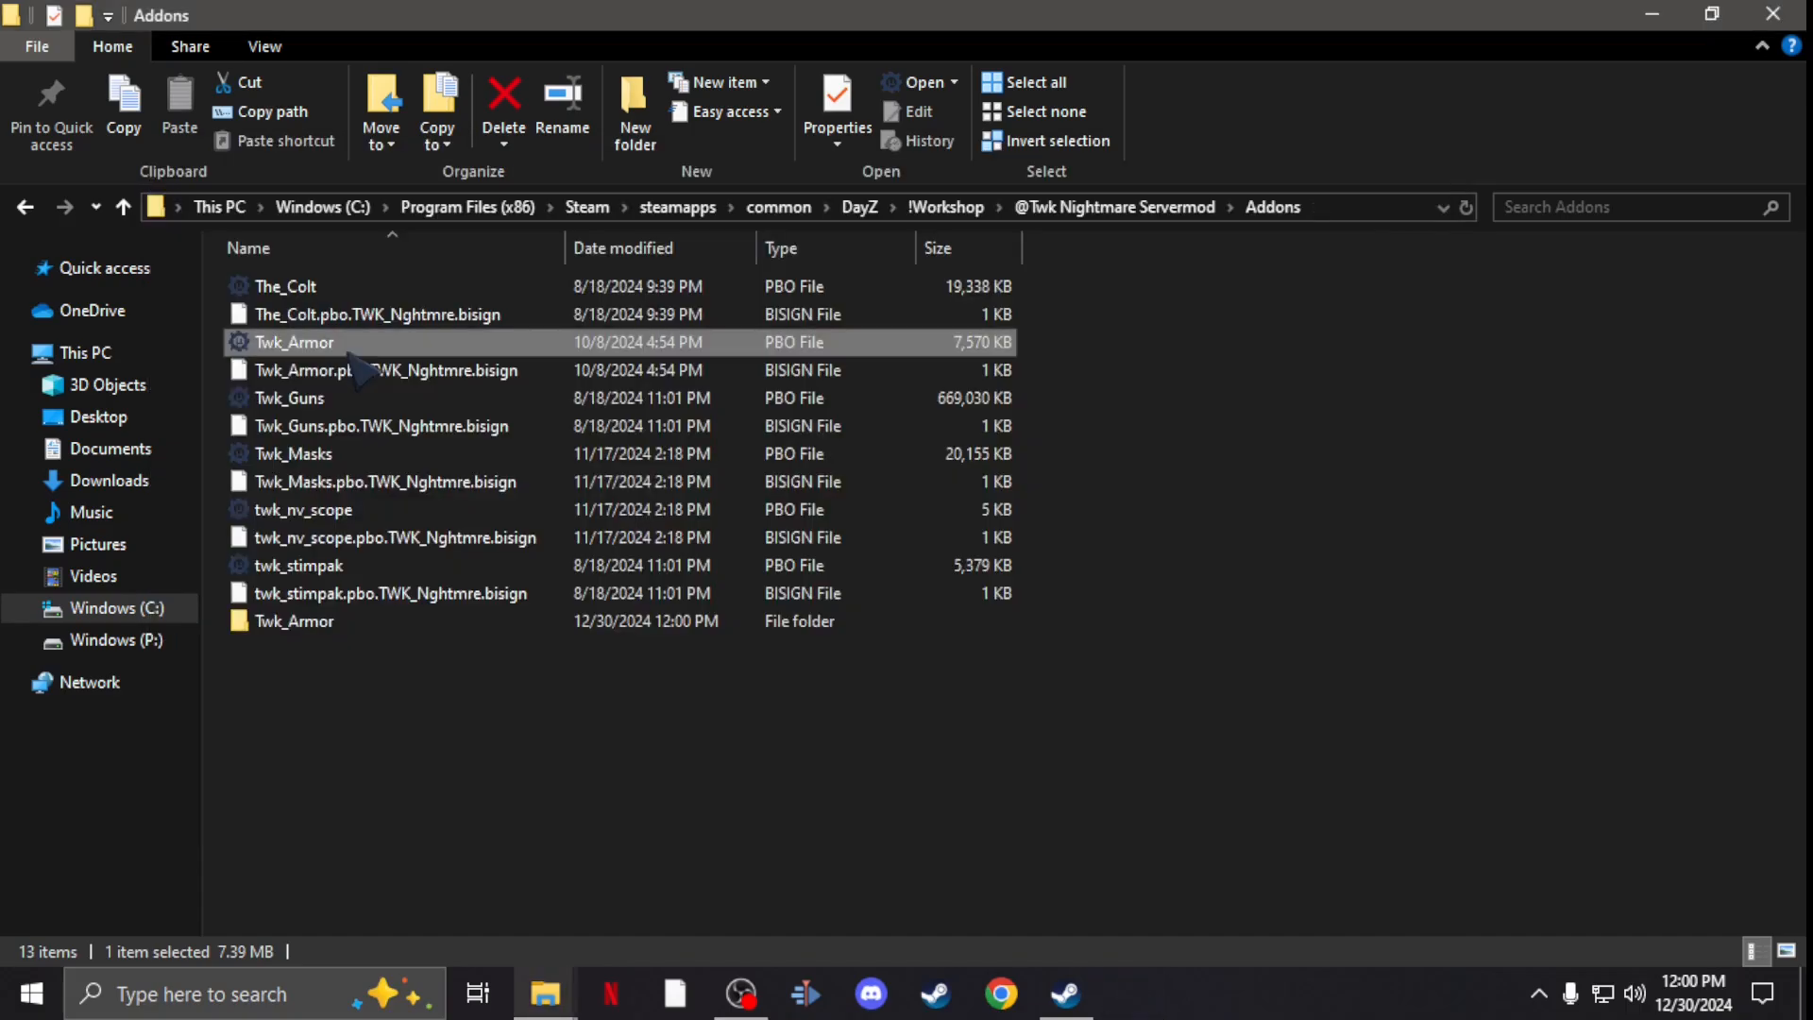
# Step: Navigate through Twk_Armor\data\helmets to the alien helmet folder
pyautogui.doubleClick(298, 621)
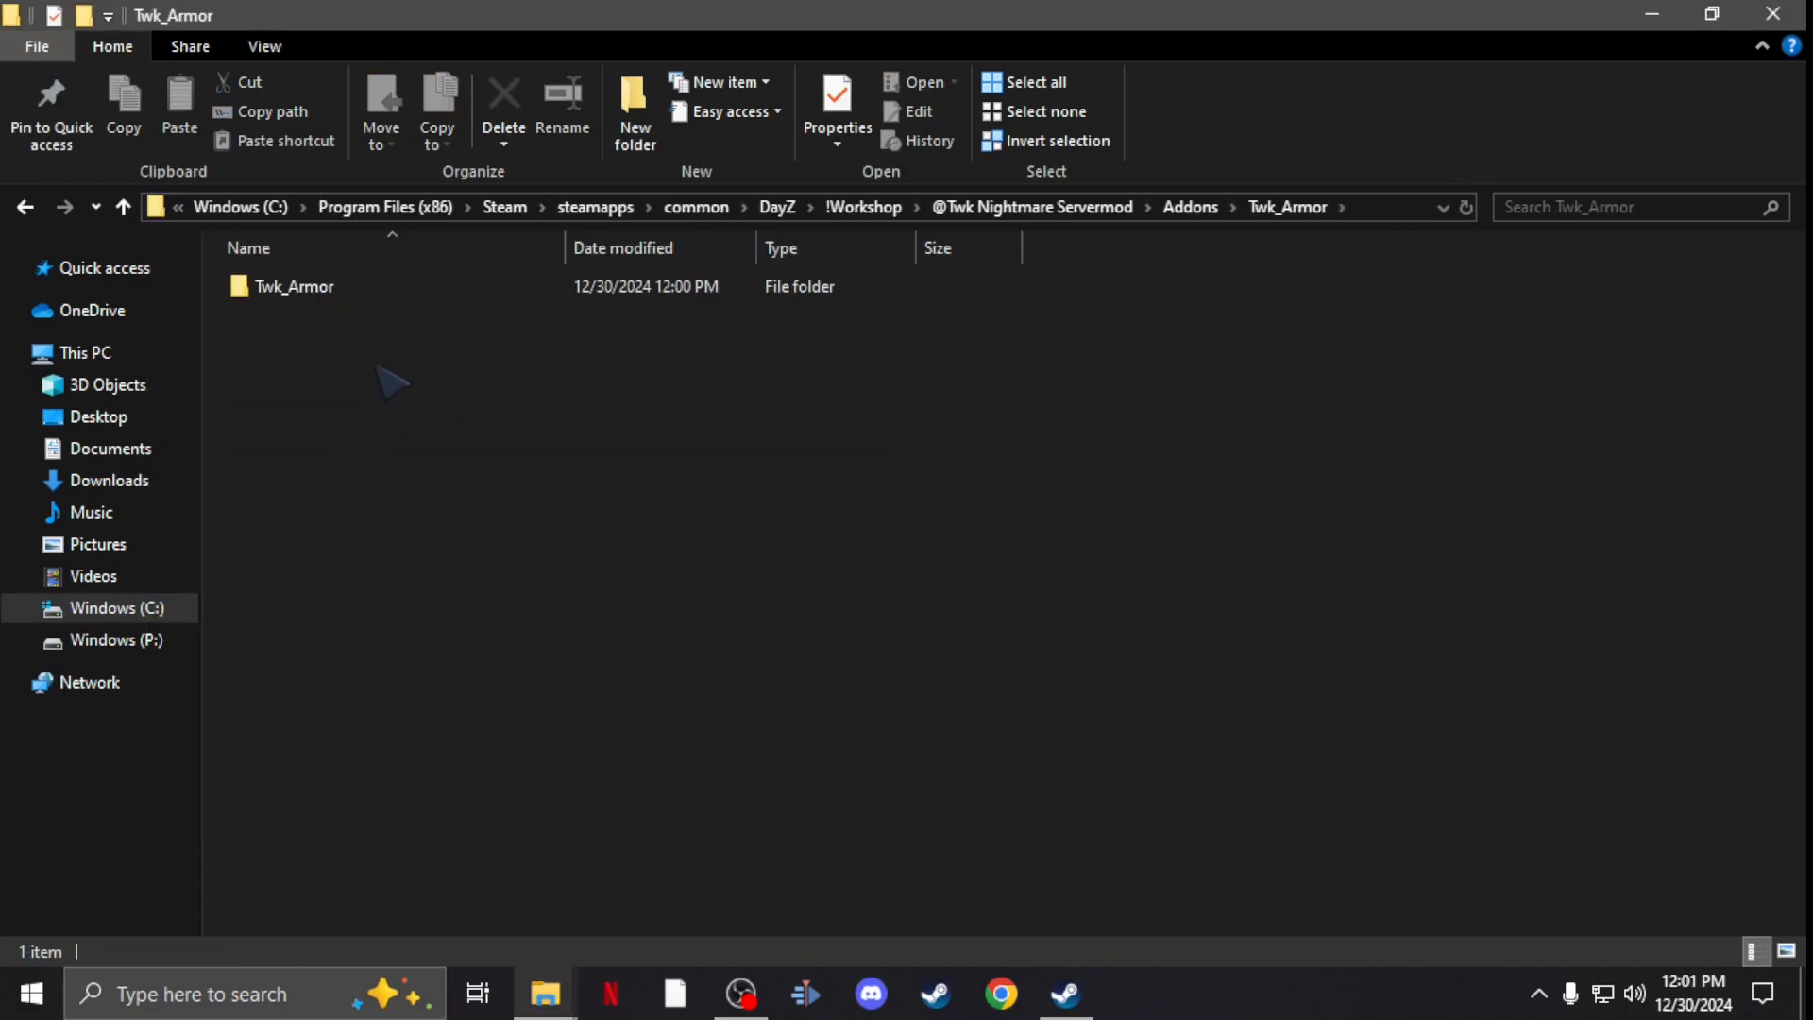
pyautogui.doubleClick(433, 308)
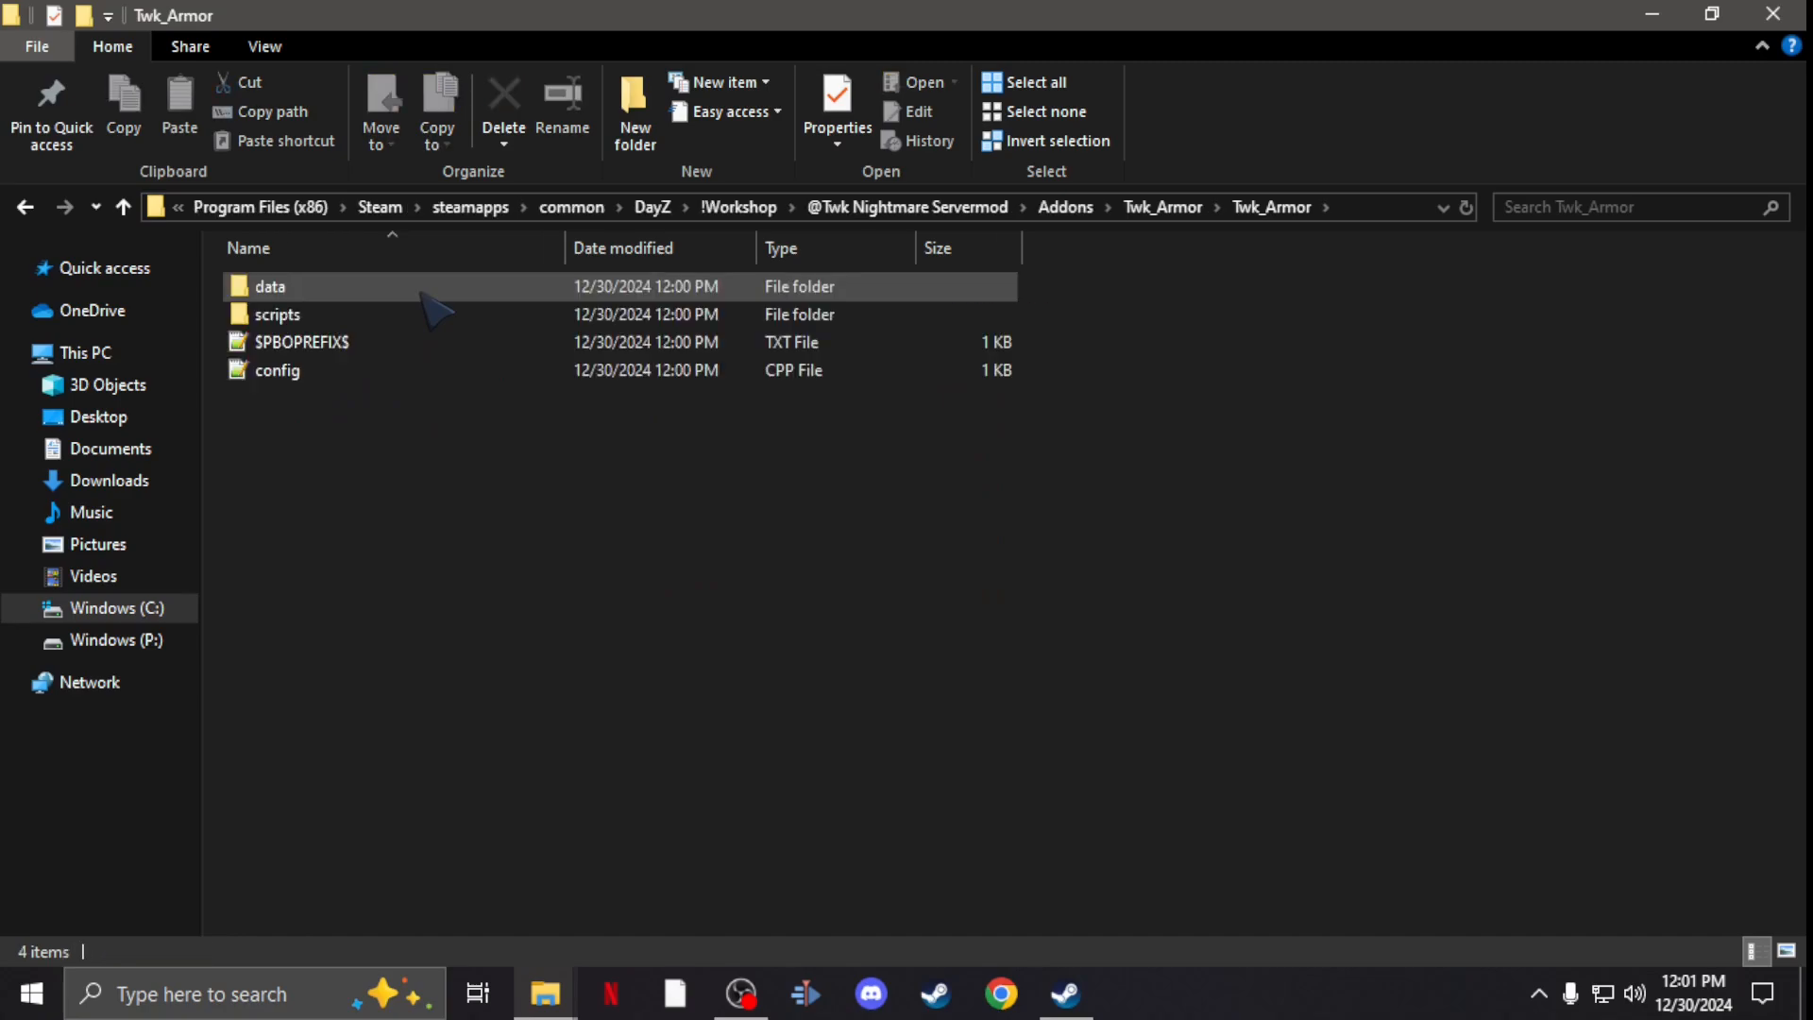
pyautogui.doubleClick(432, 290)
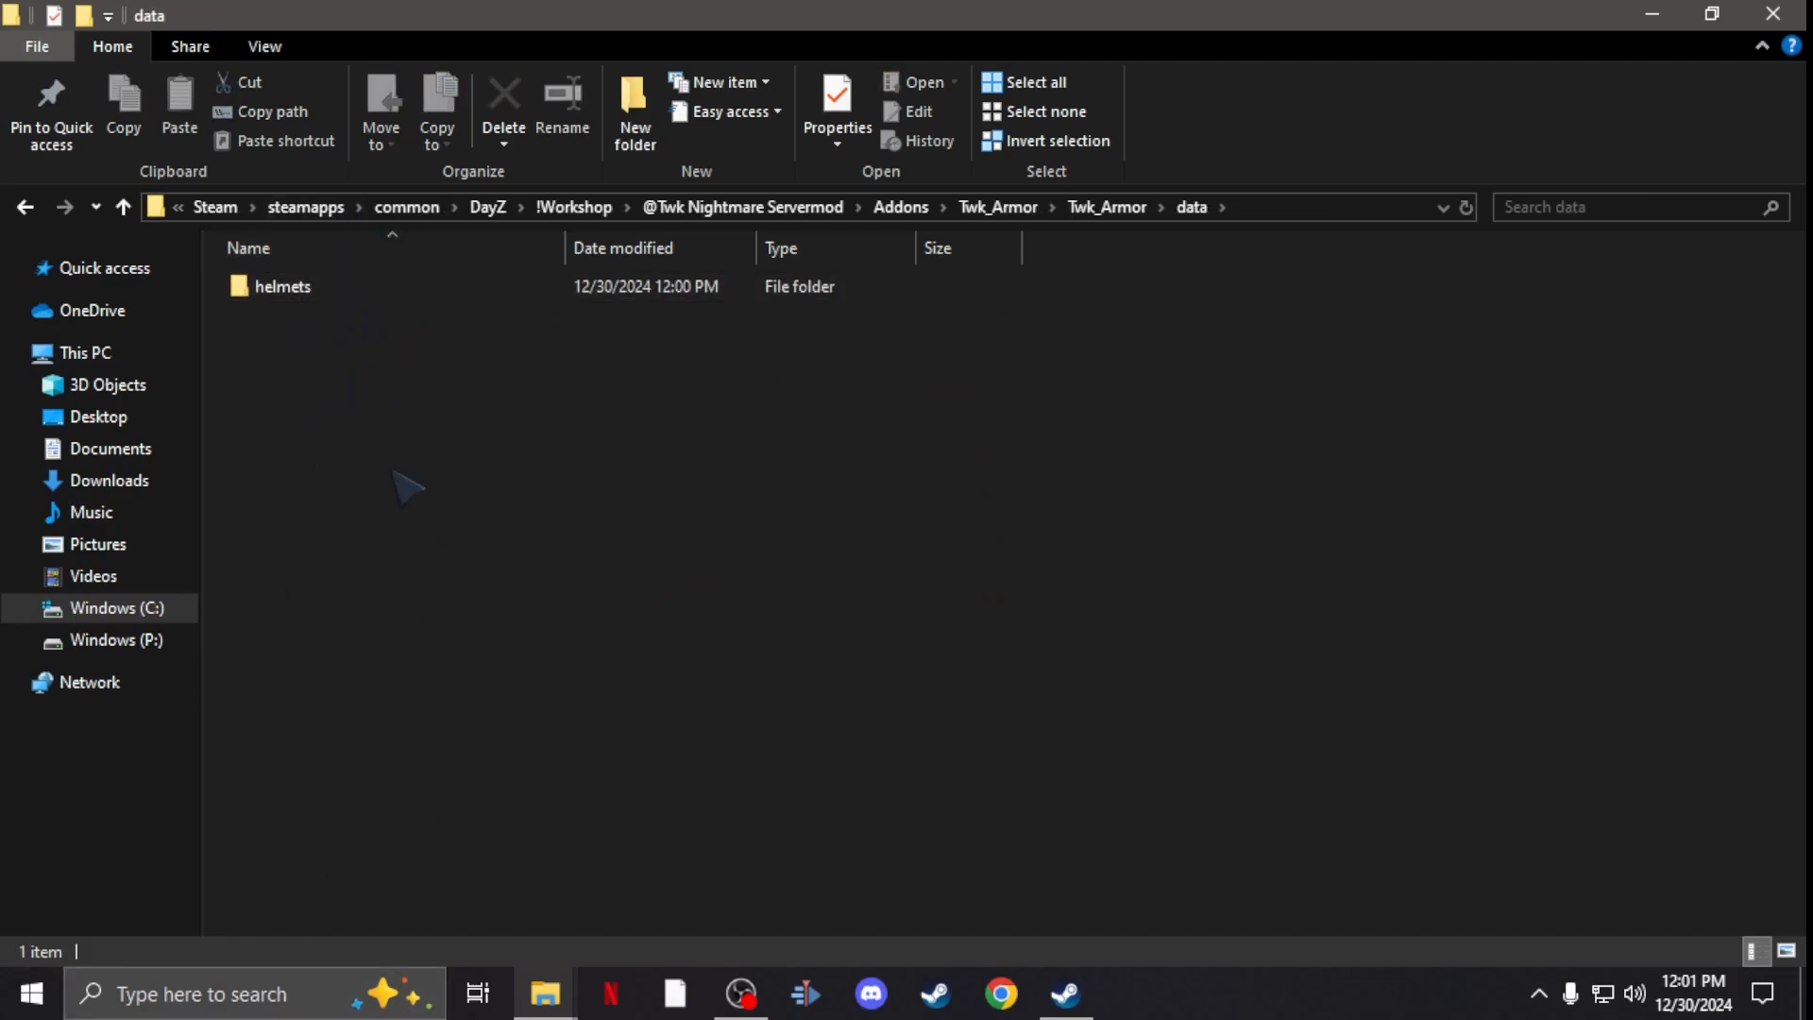
pyautogui.doubleClick(410, 291)
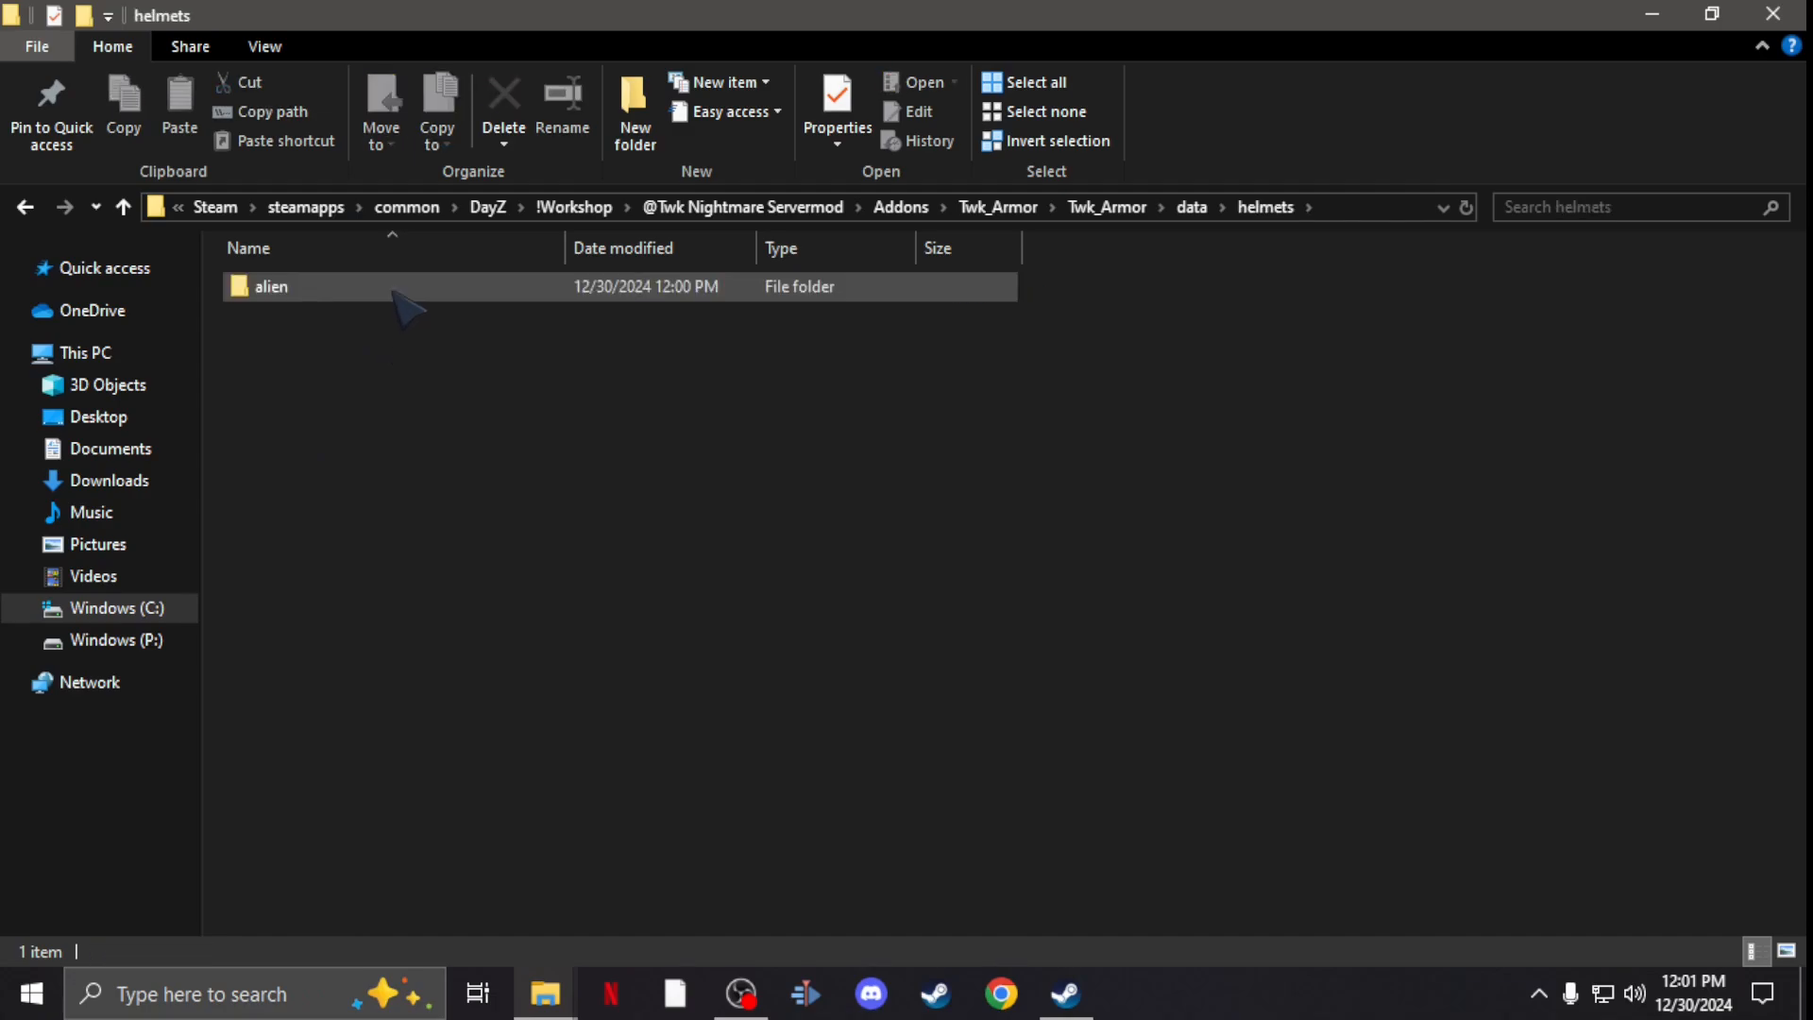
pyautogui.doubleClick(411, 290)
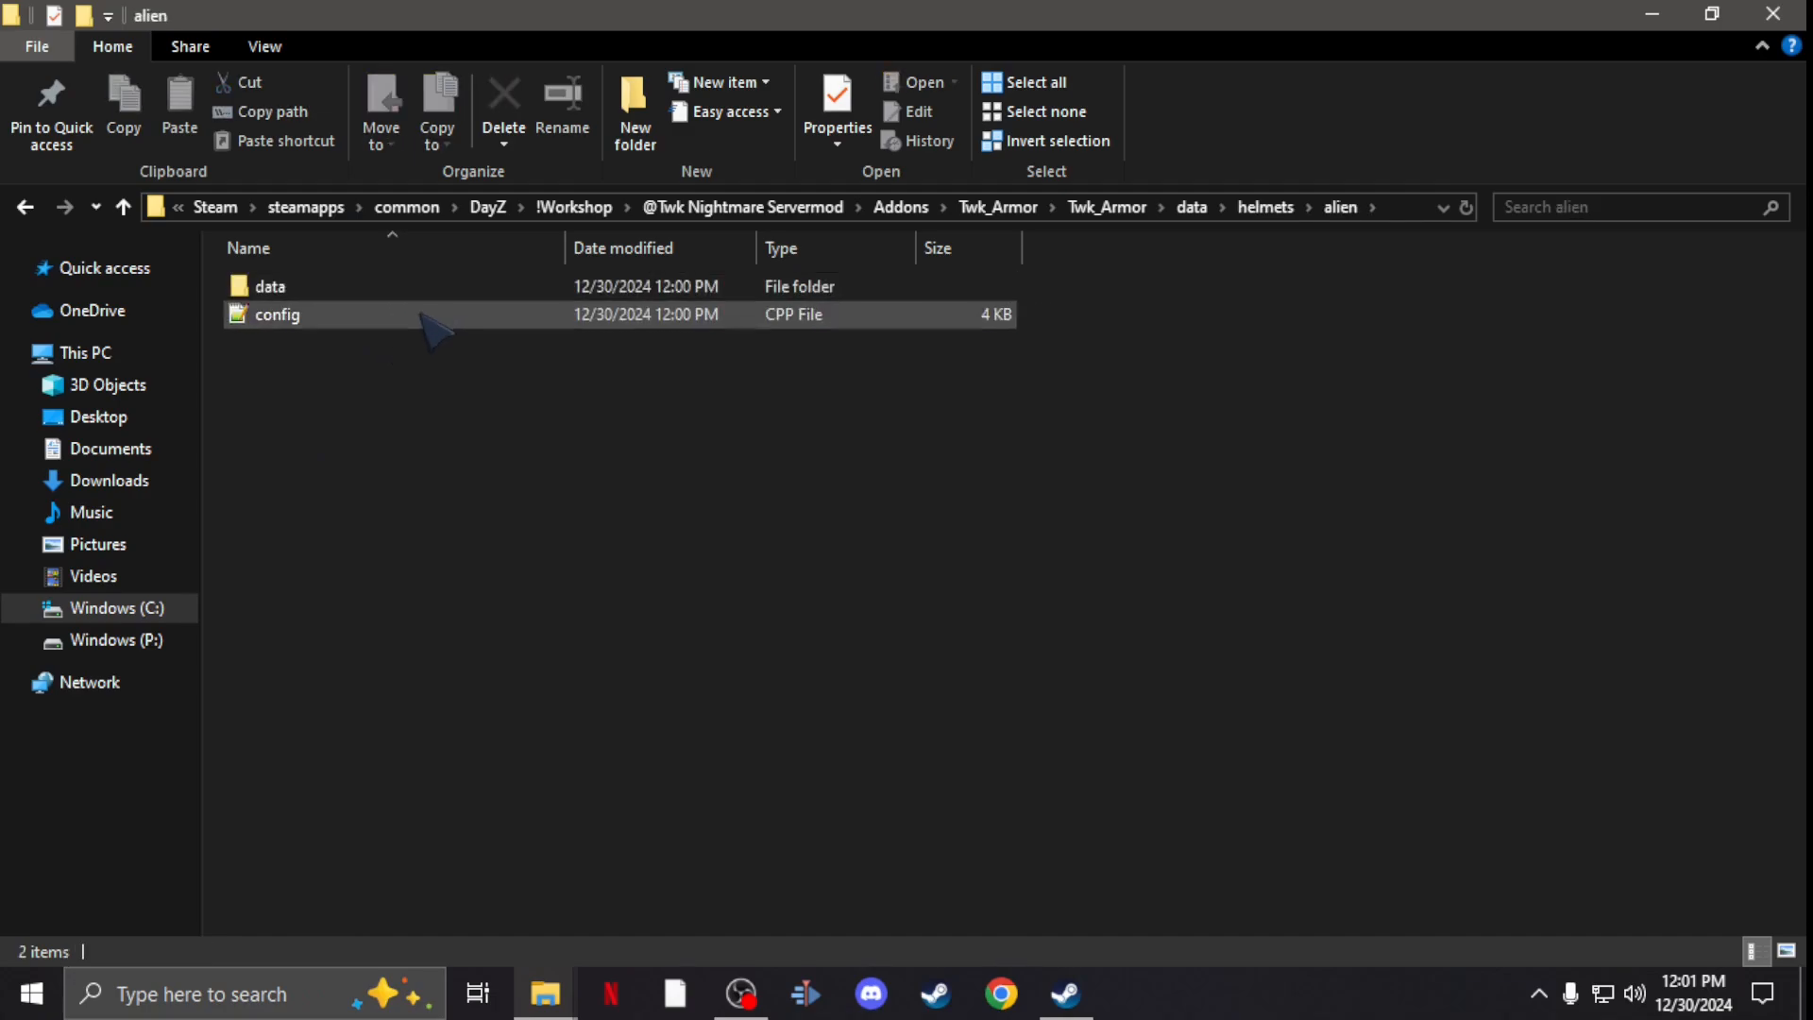
# Step: Load the alien helmet's config.cpp and close all other documents without saving
pyautogui.click(417, 311)
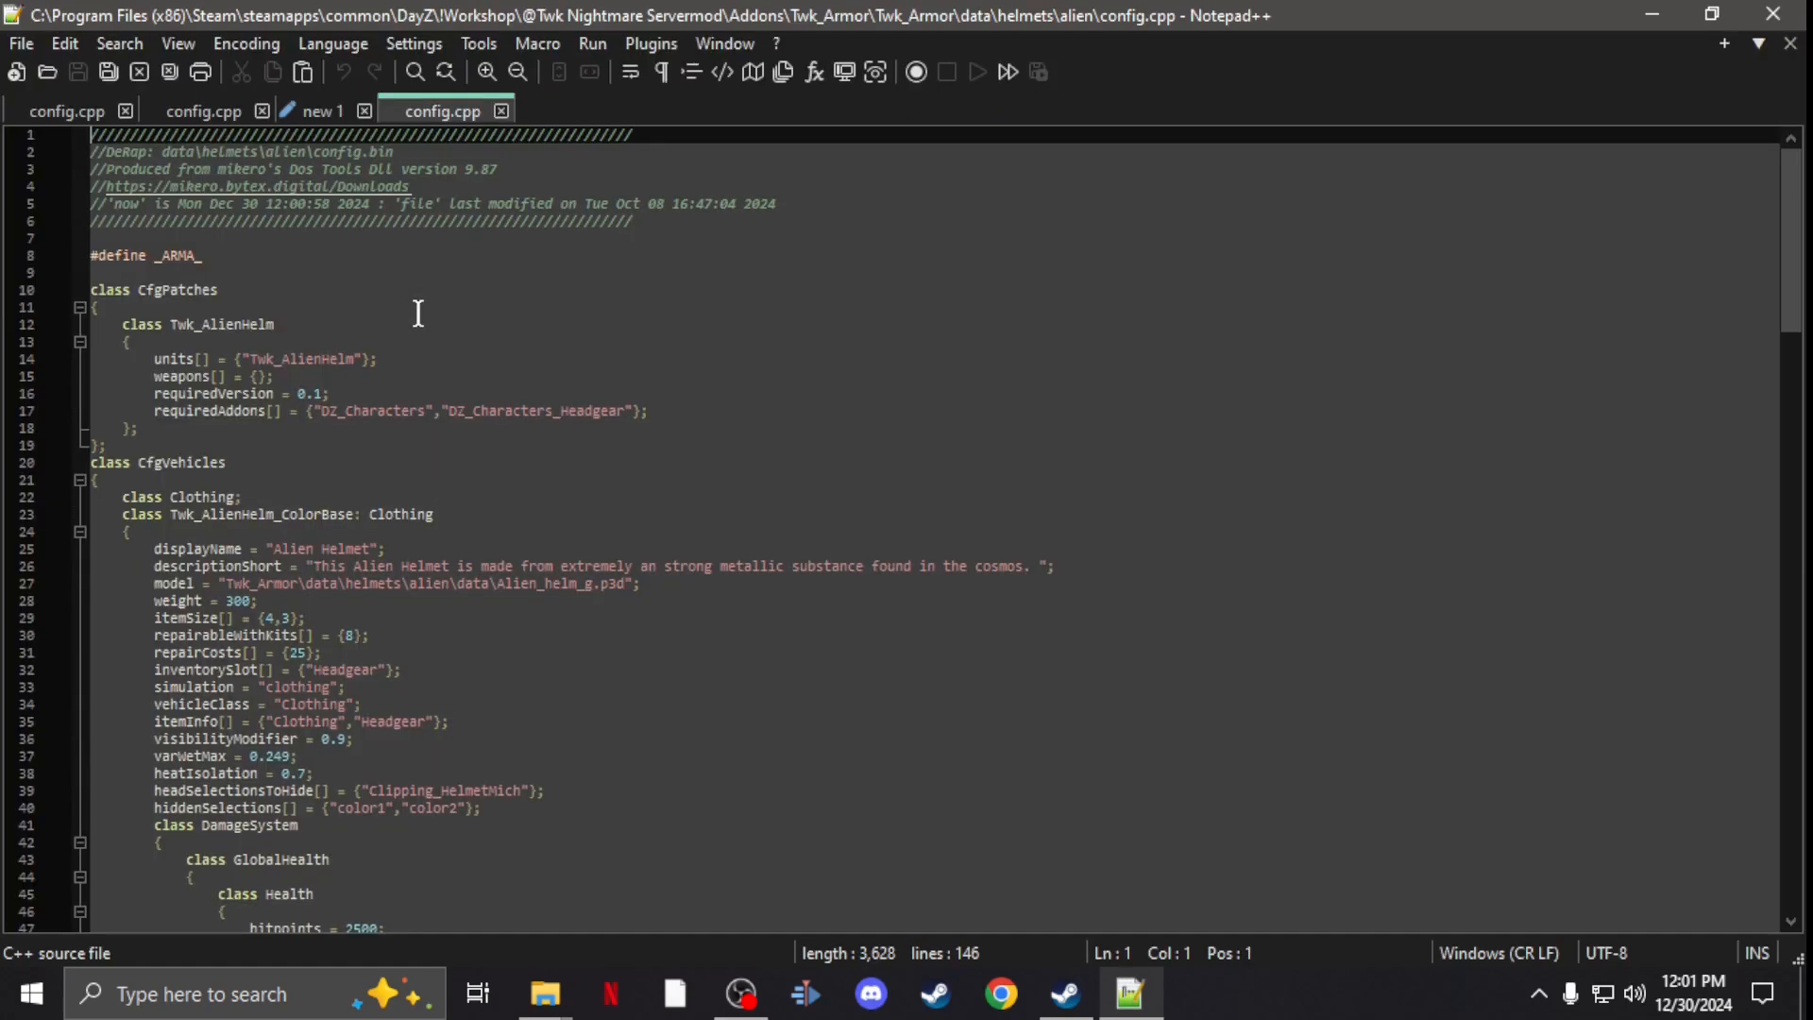
pyautogui.scroll(-8, 418, 311)
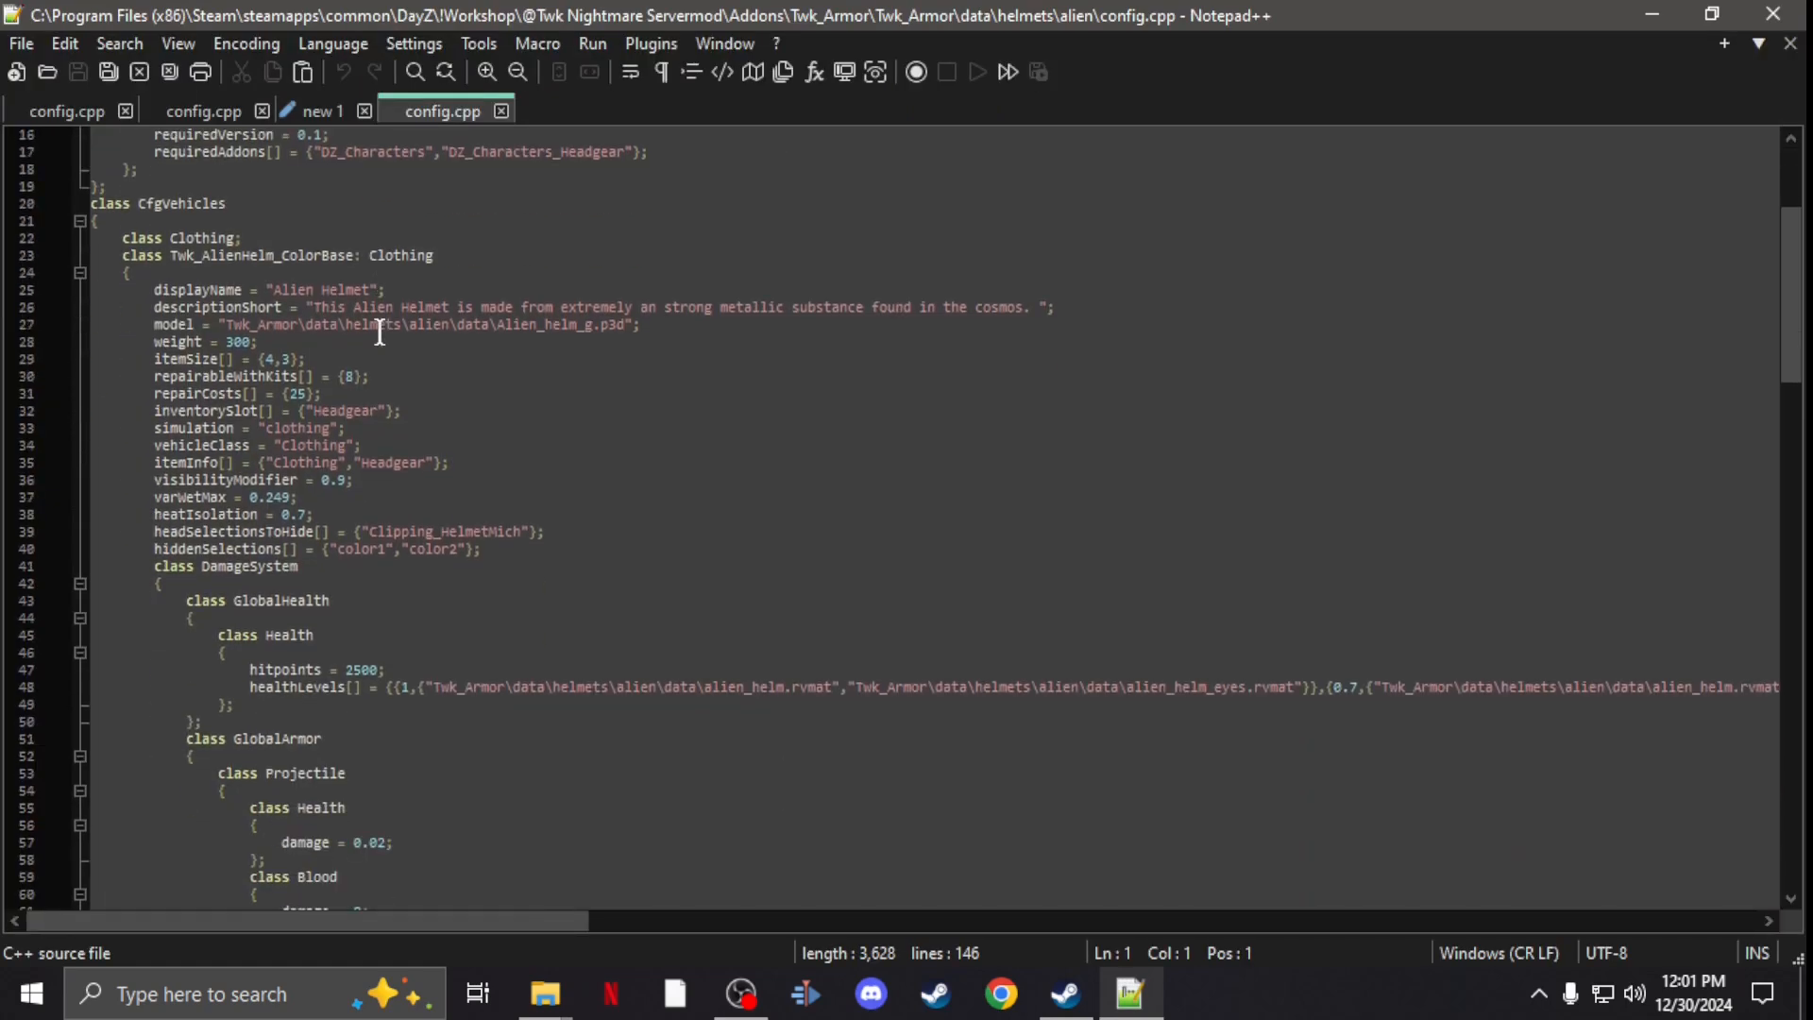
pyautogui.scroll(5, 380, 331)
pyautogui.scroll(3, 380, 332)
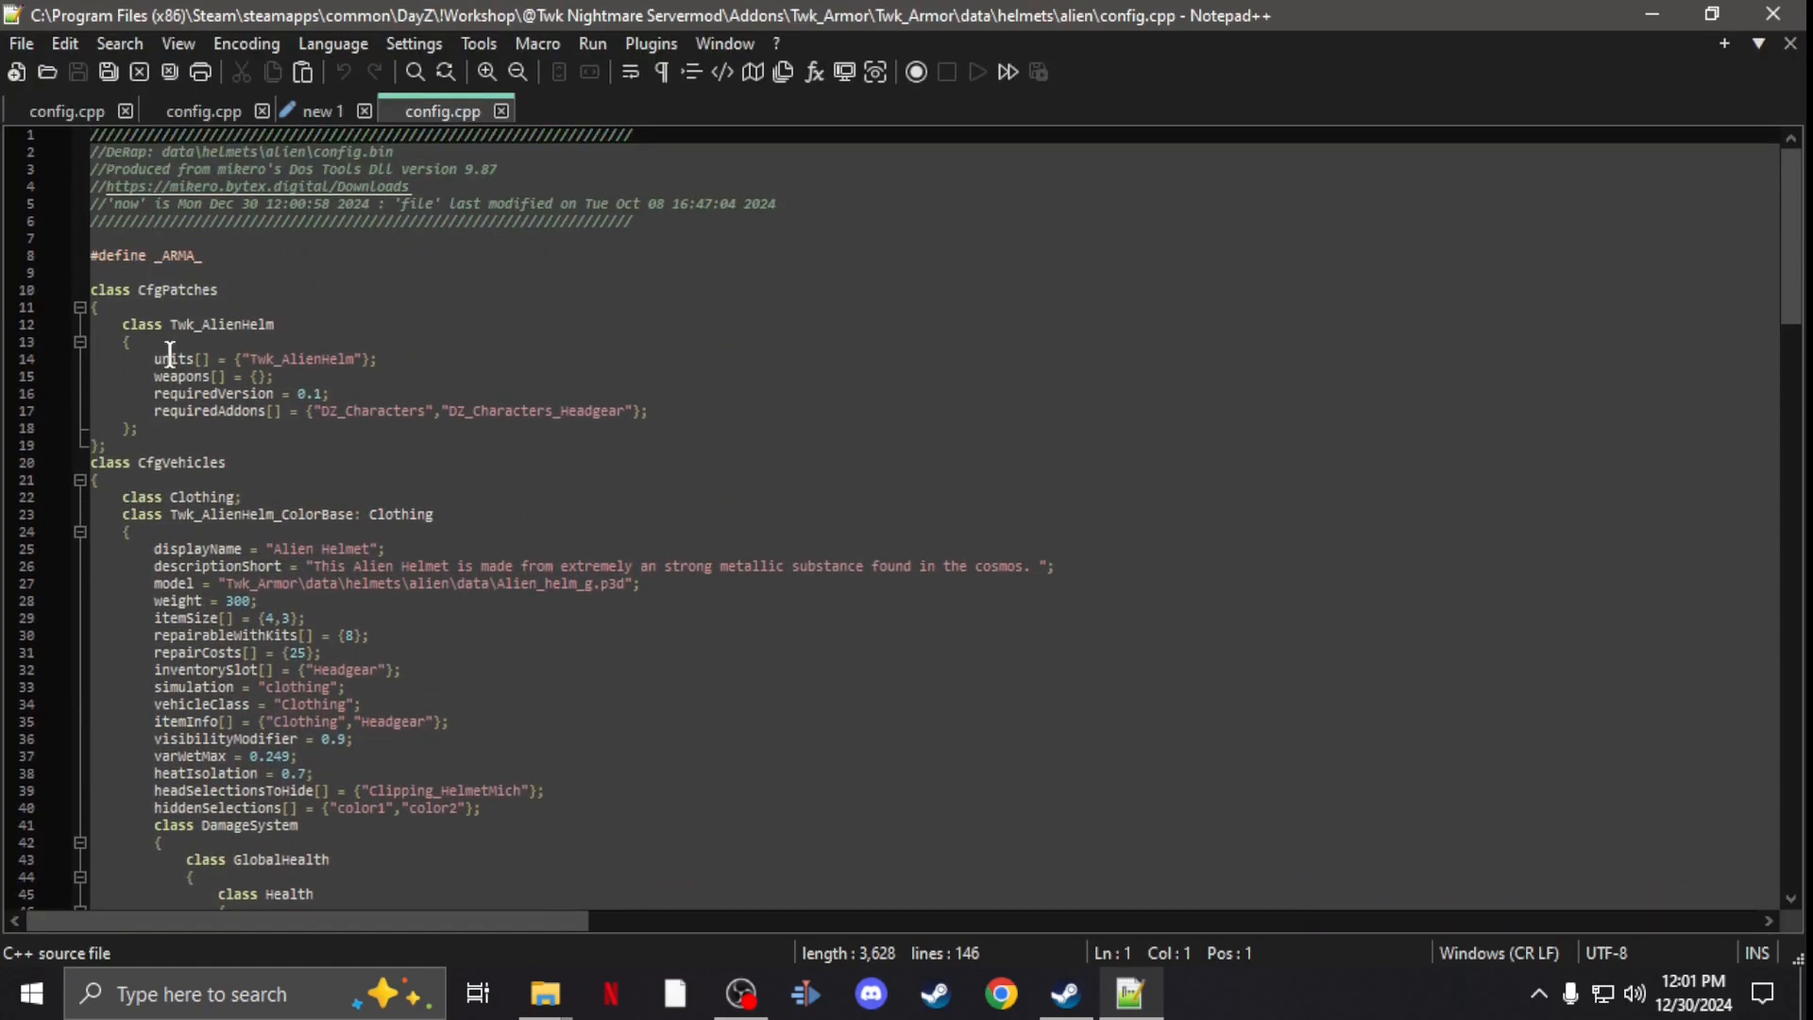
pyautogui.rightClick(424, 113)
pyautogui.click(810, 190)
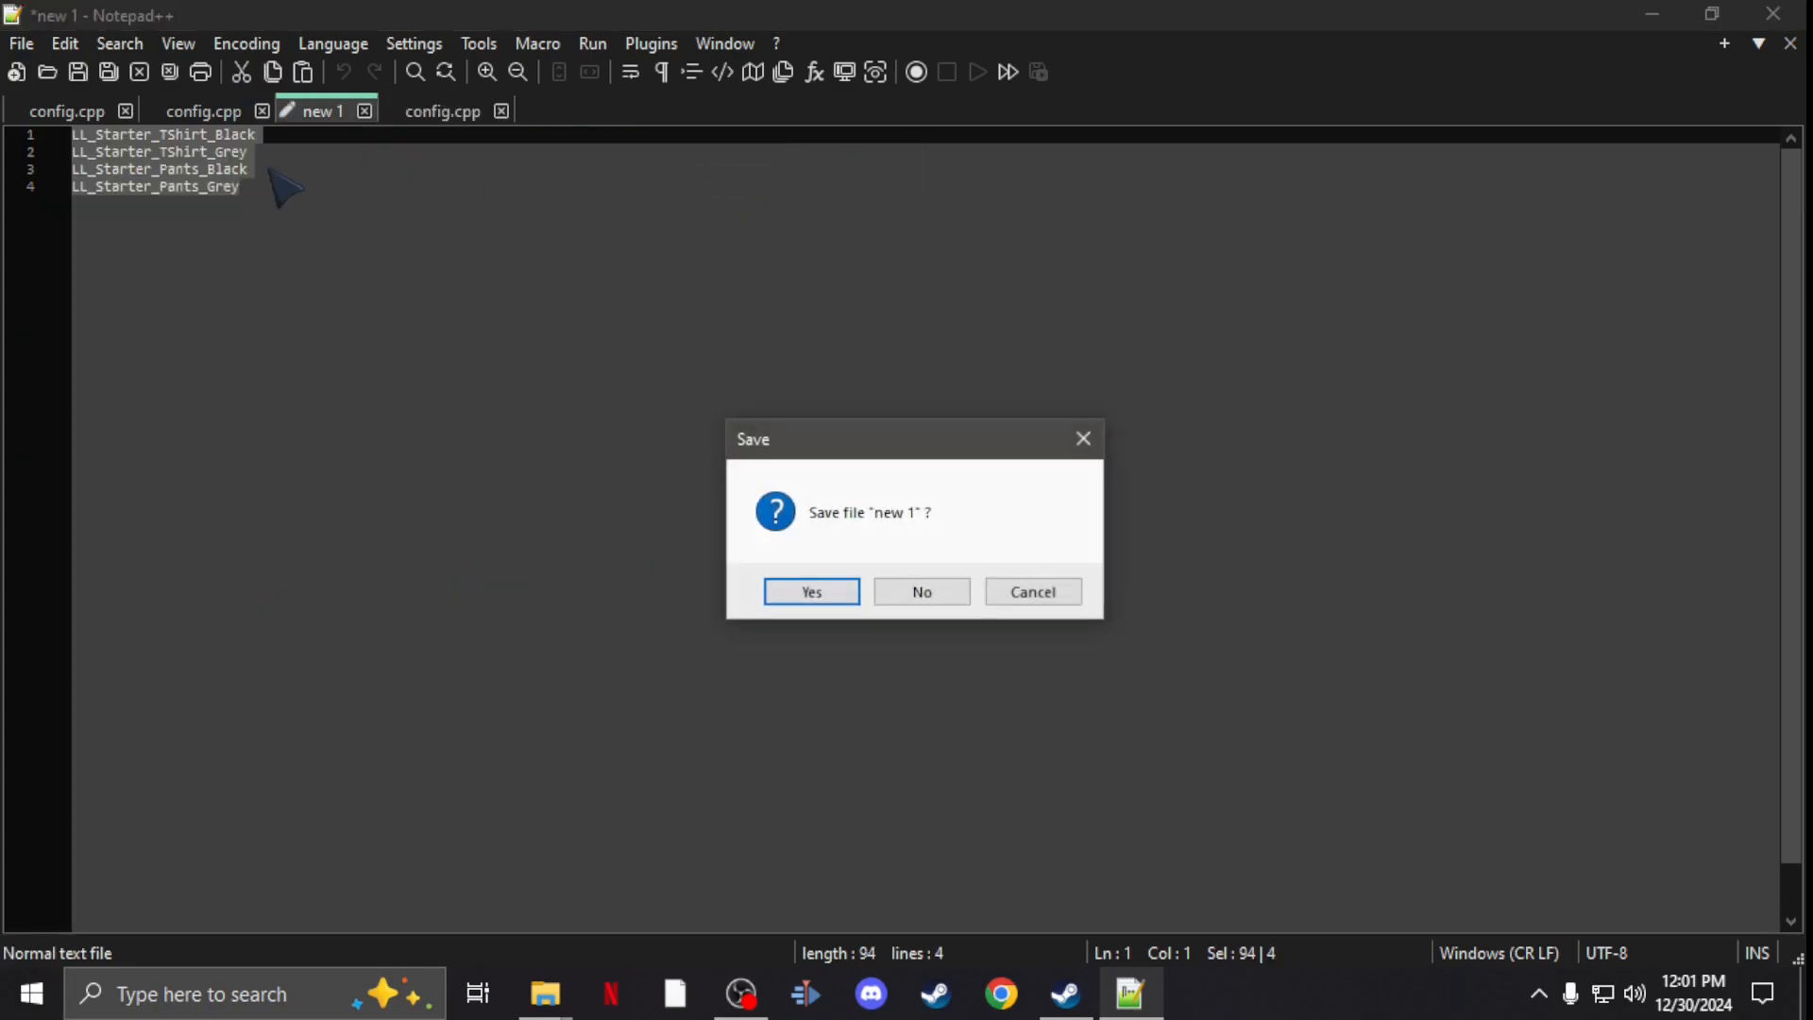
pyautogui.click(923, 592)
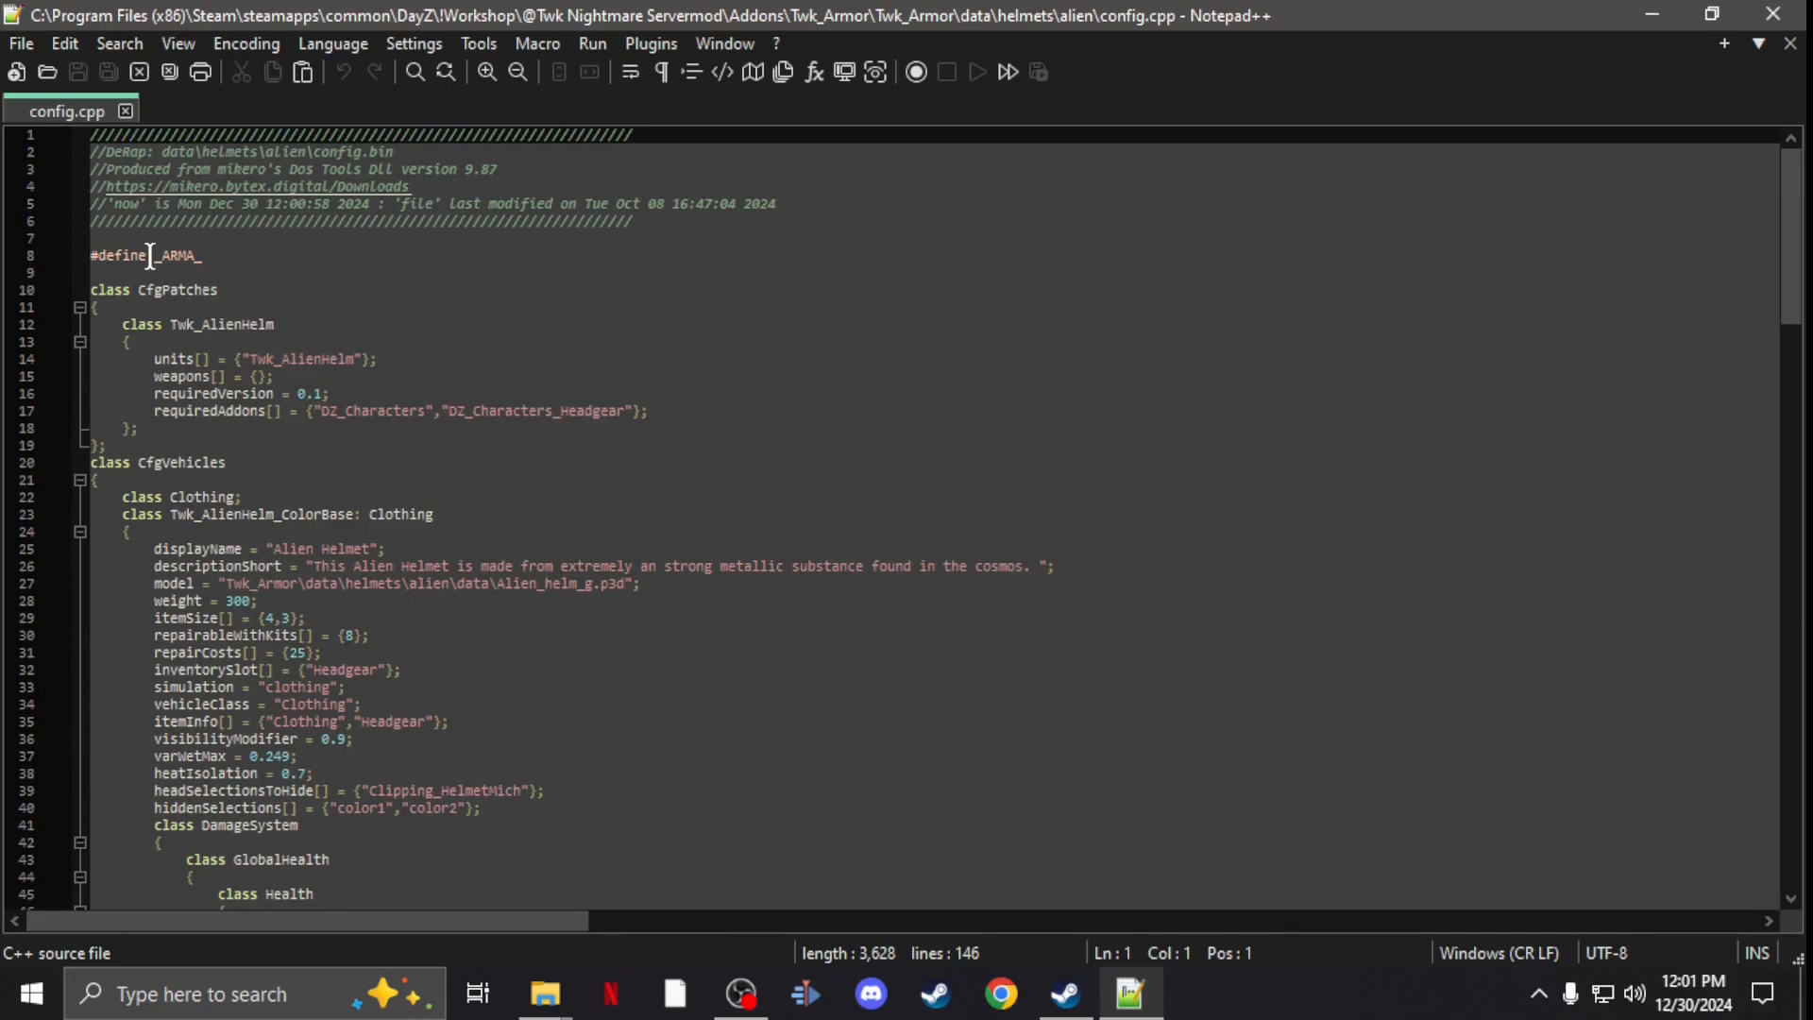
# Step: Copy lines 10–21 (CfgPatches block and CfgVehicles opening) into a new document
pyautogui.click(100, 483)
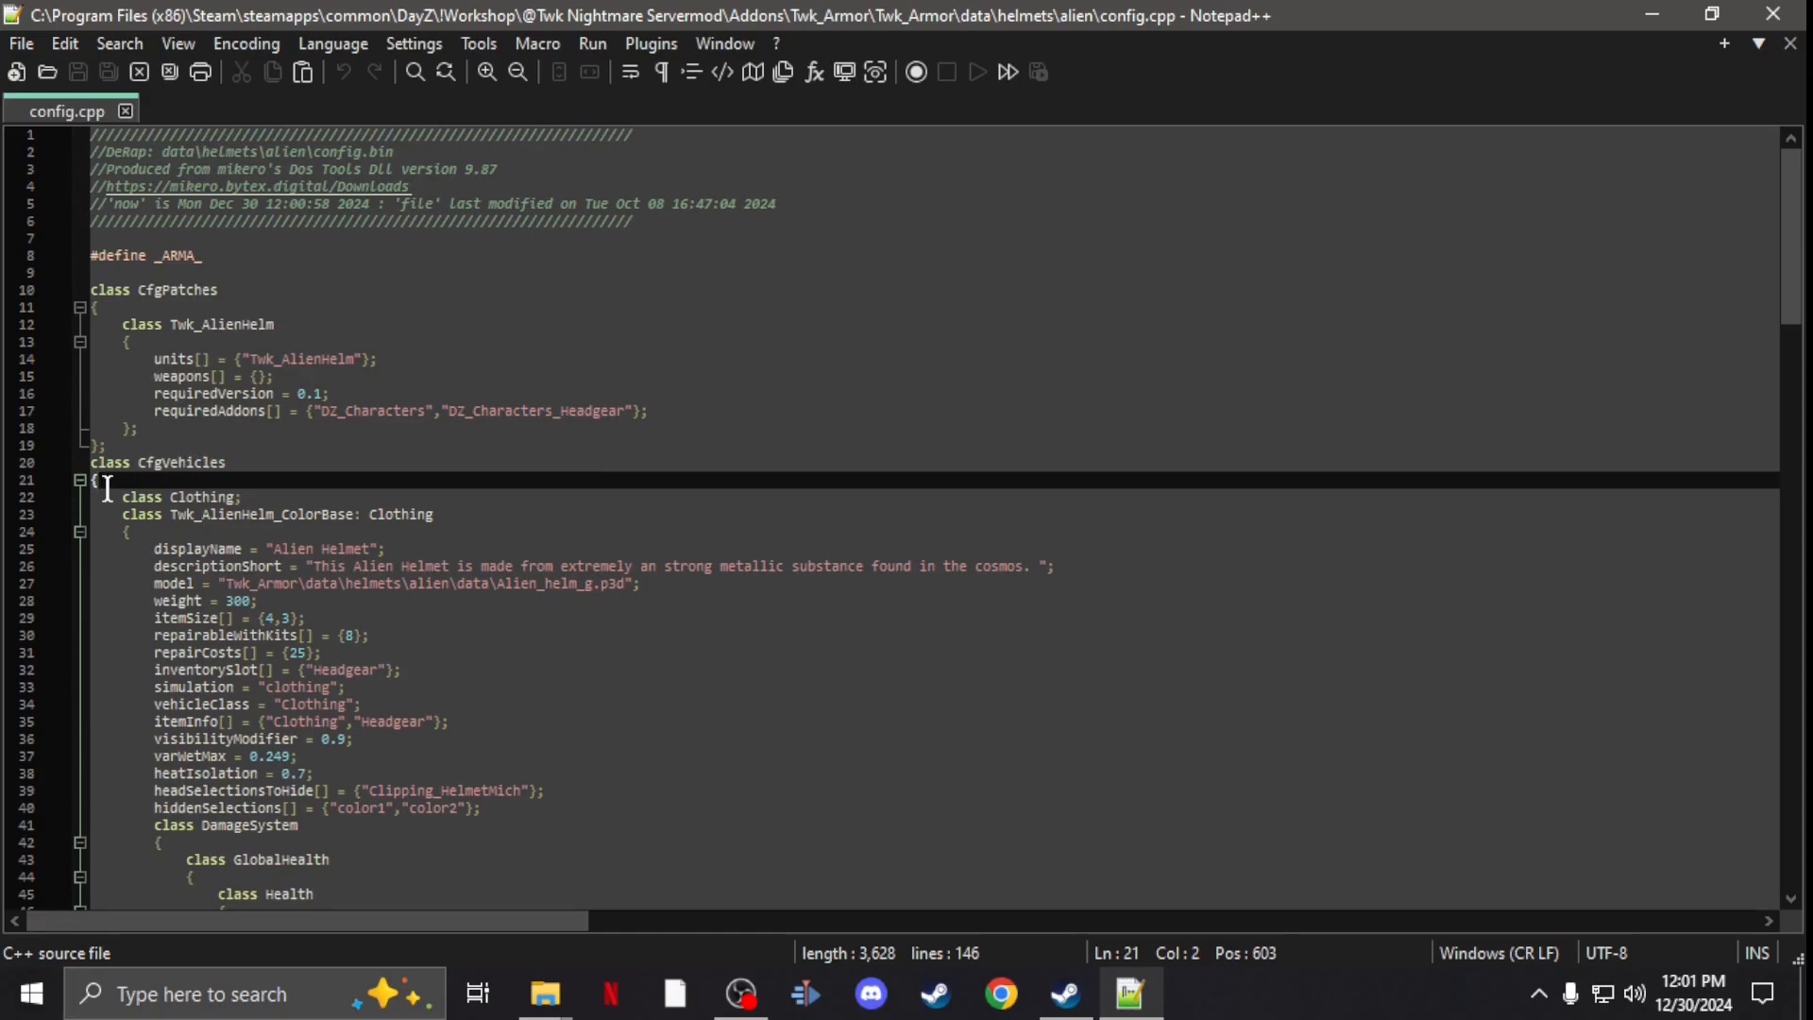
pyautogui.moveTo(99, 483); pyautogui.dragTo(38, 293)
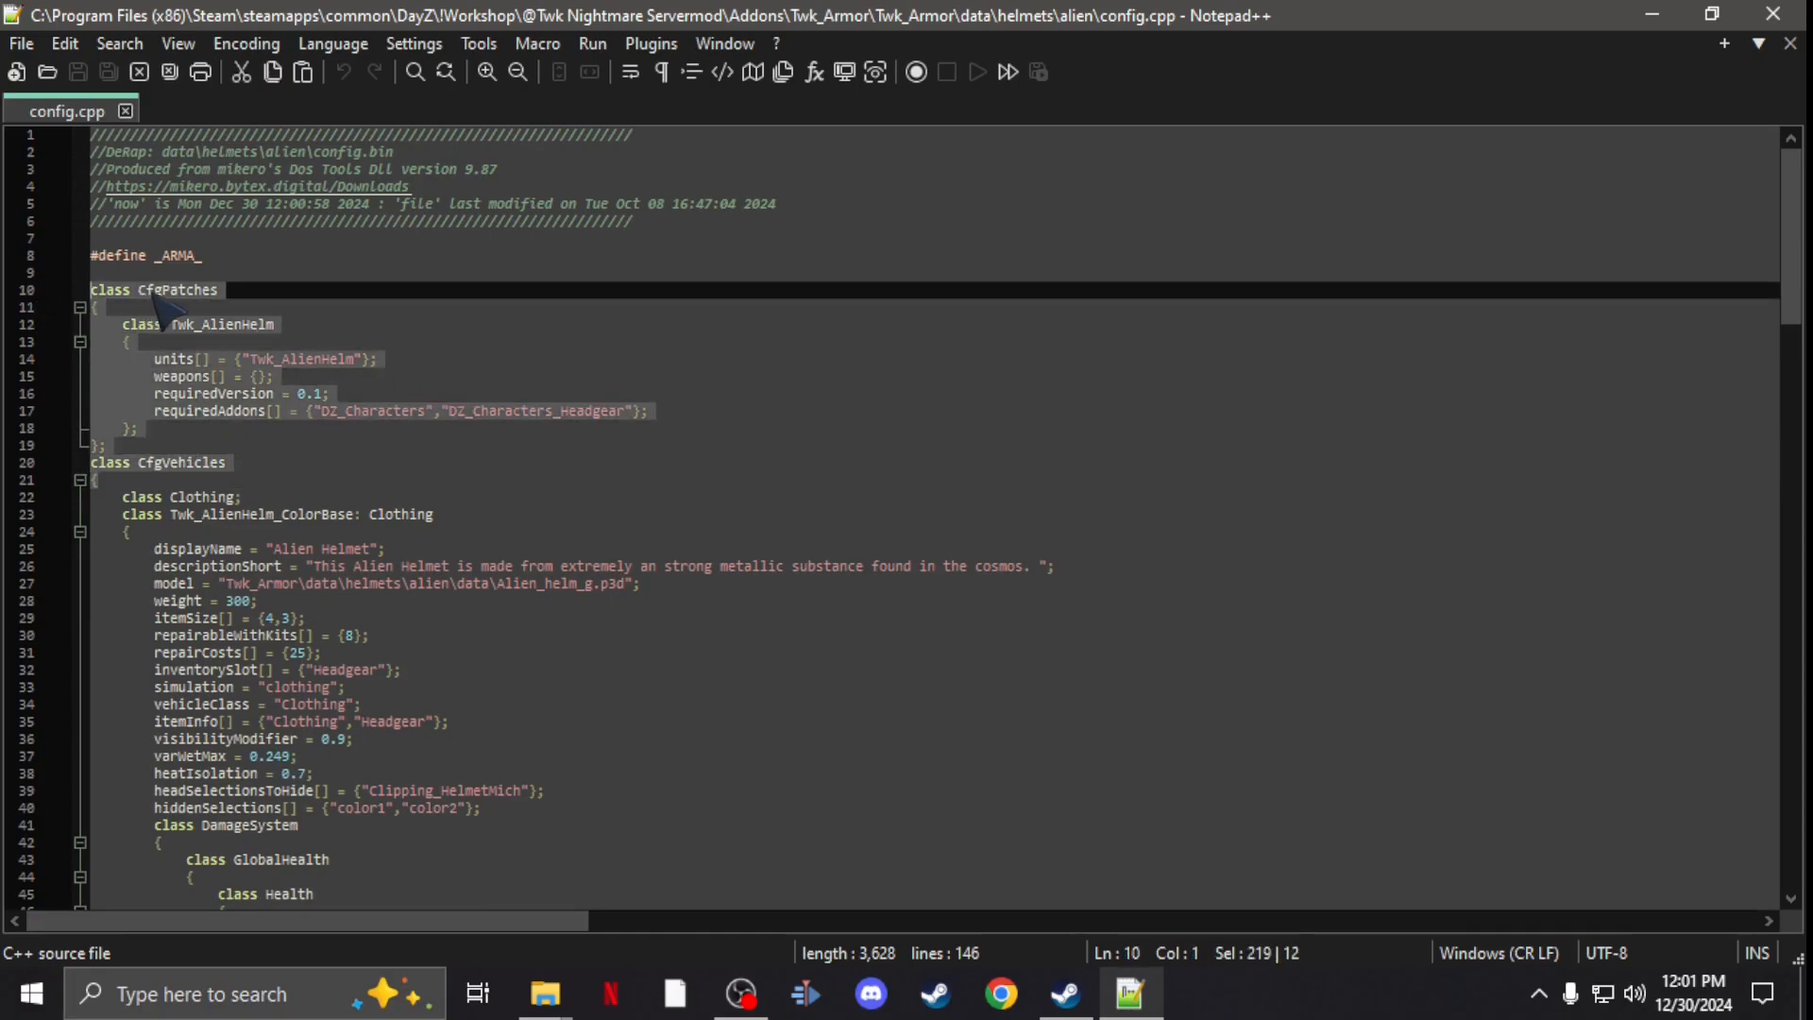
pyautogui.click(21, 43)
pyautogui.click(85, 66)
pyautogui.write('class CfgPatches { \tclass Twk_AlienHelm \t{ \t\tunits[] = {"Twk_AlienHelm"}; \t\tweapons[] = {}; \t\trequiredVersion = 0.1; \t\trequiredAddons[] = {"DZ_Characters","DZ_Characters_Headgear"}; \t}; }; class CfgVehicles {')
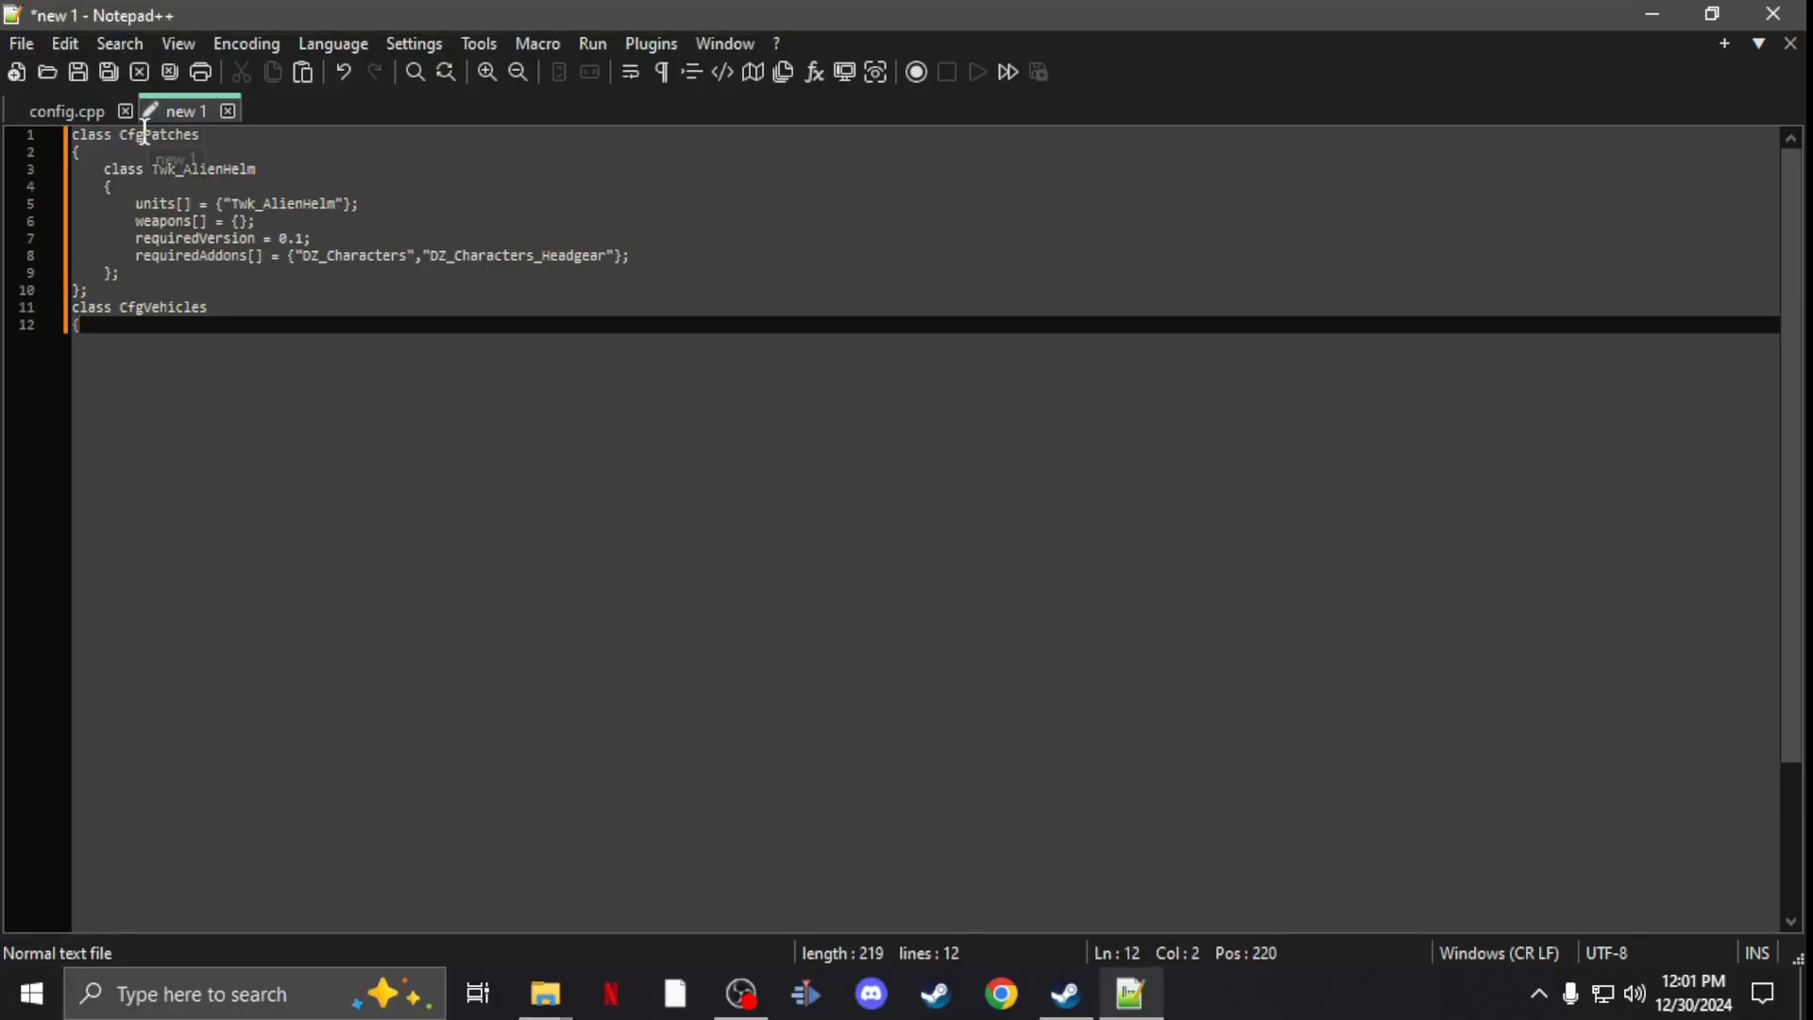
# Step: Back in config.cpp, mark the end of the helmet class at line 114 for copying
pyautogui.click(67, 110)
pyautogui.click(231, 428)
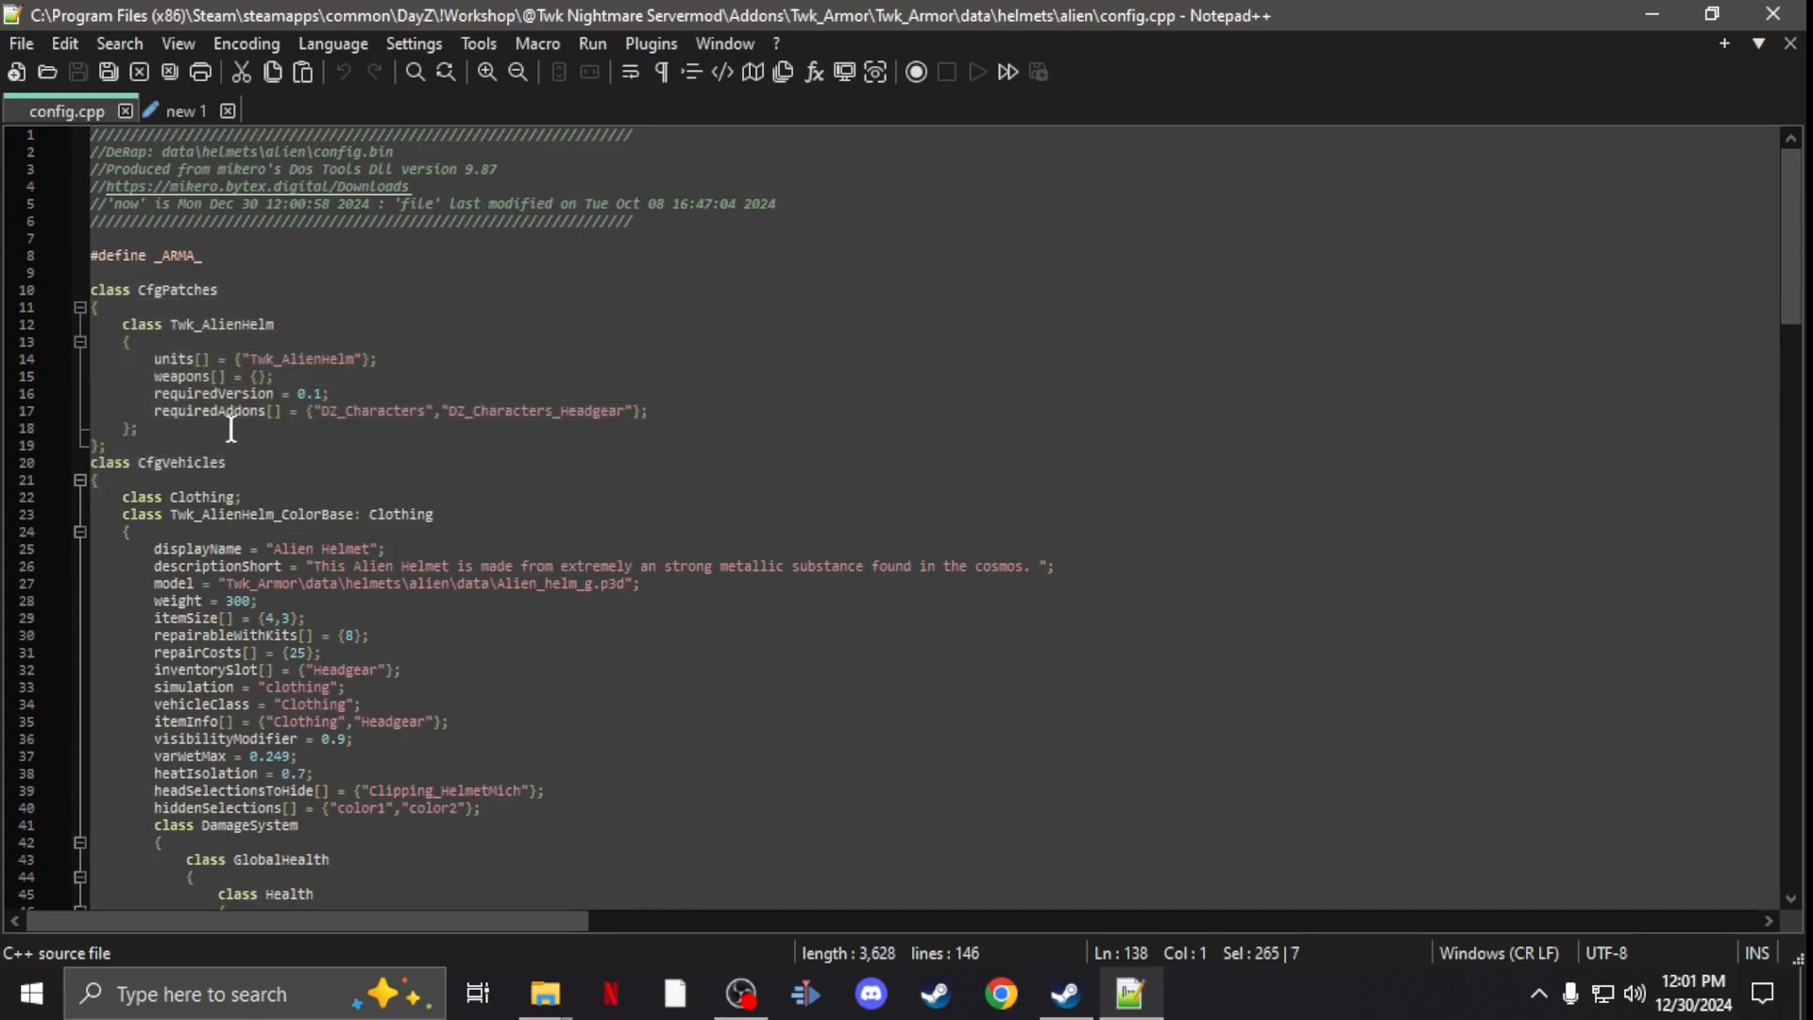
pyautogui.scroll(-1, 130, 273)
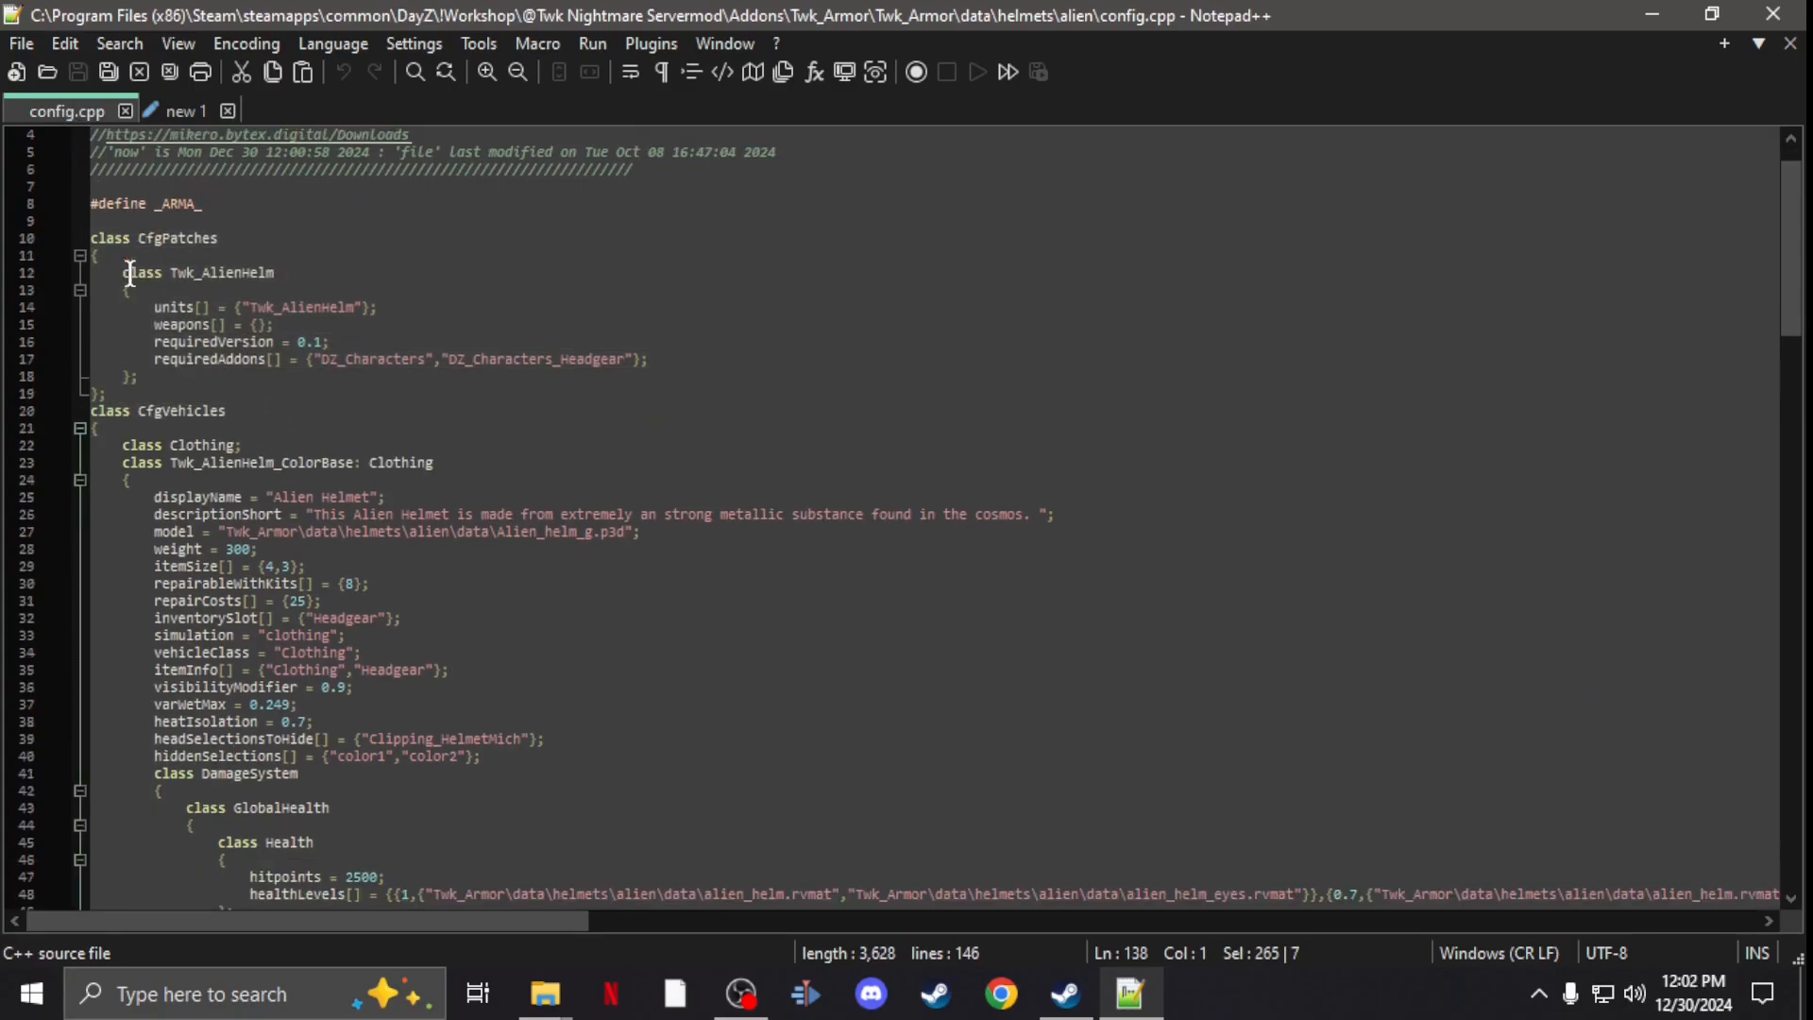
pyautogui.scroll(-1, 130, 273)
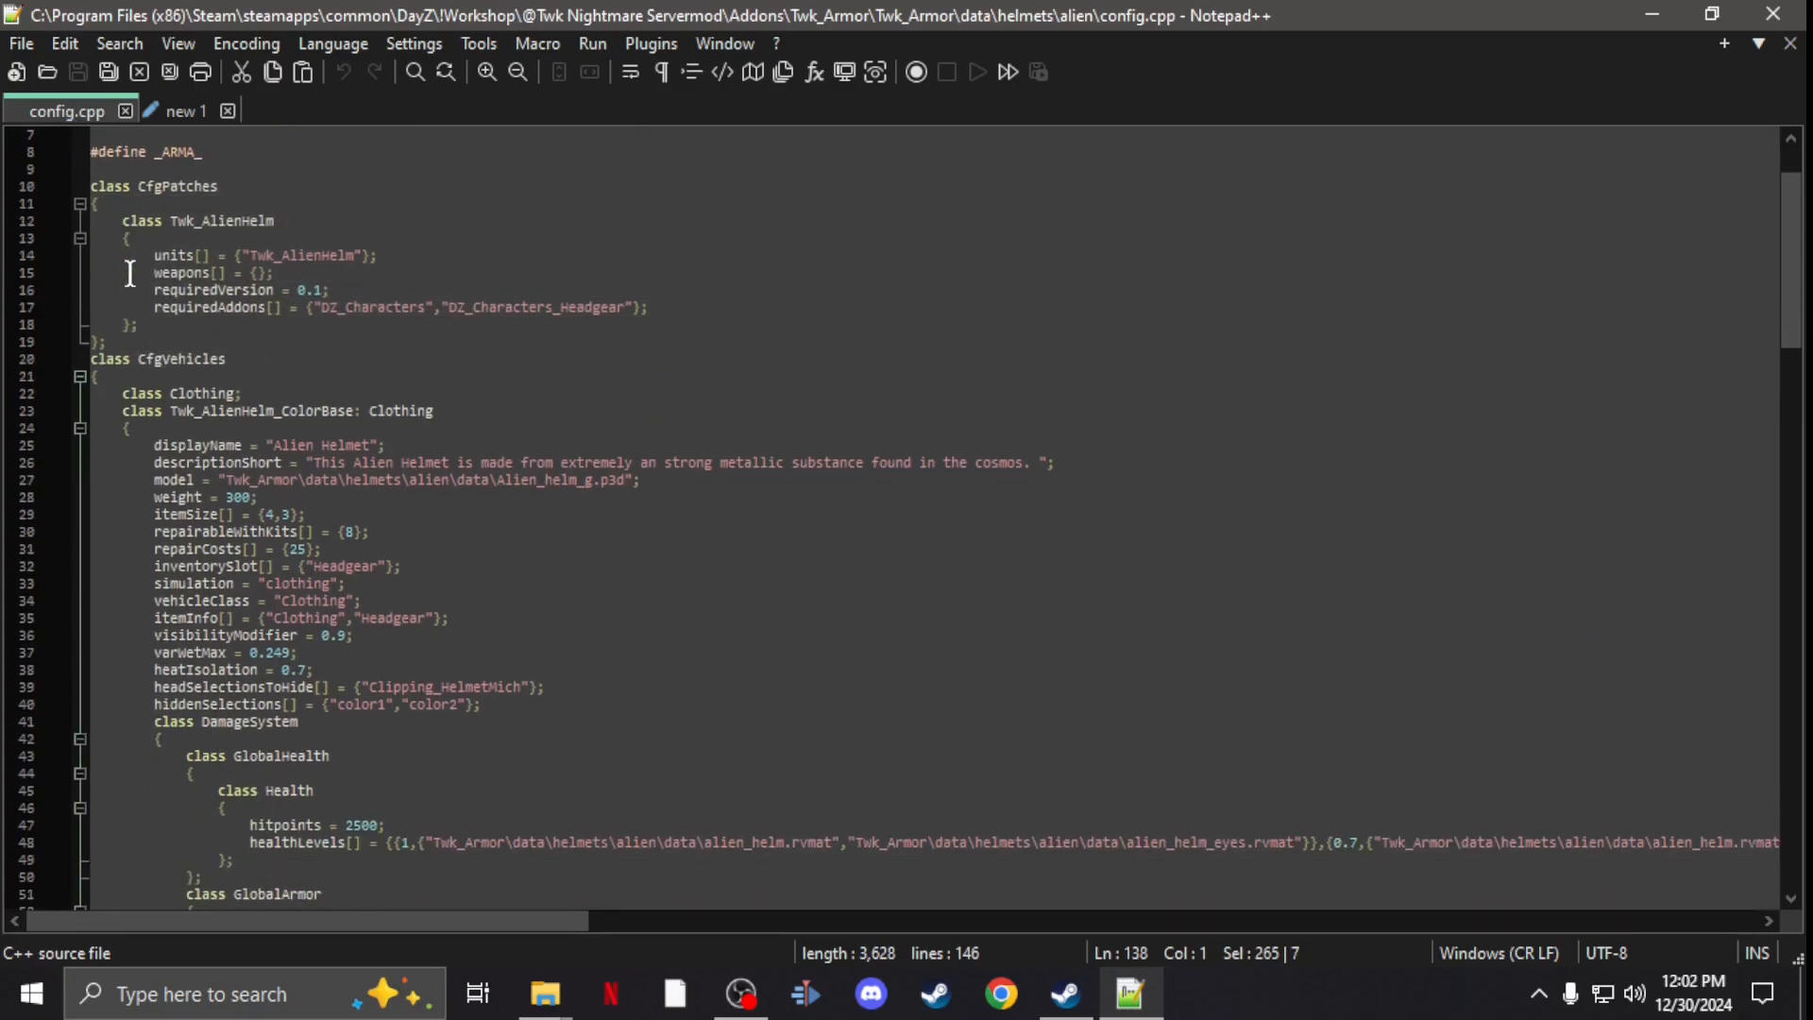
pyautogui.scroll(-2, 129, 272)
pyautogui.scroll(-3, 142, 283)
pyautogui.scroll(-3, 171, 340)
pyautogui.scroll(-3, 411, 695)
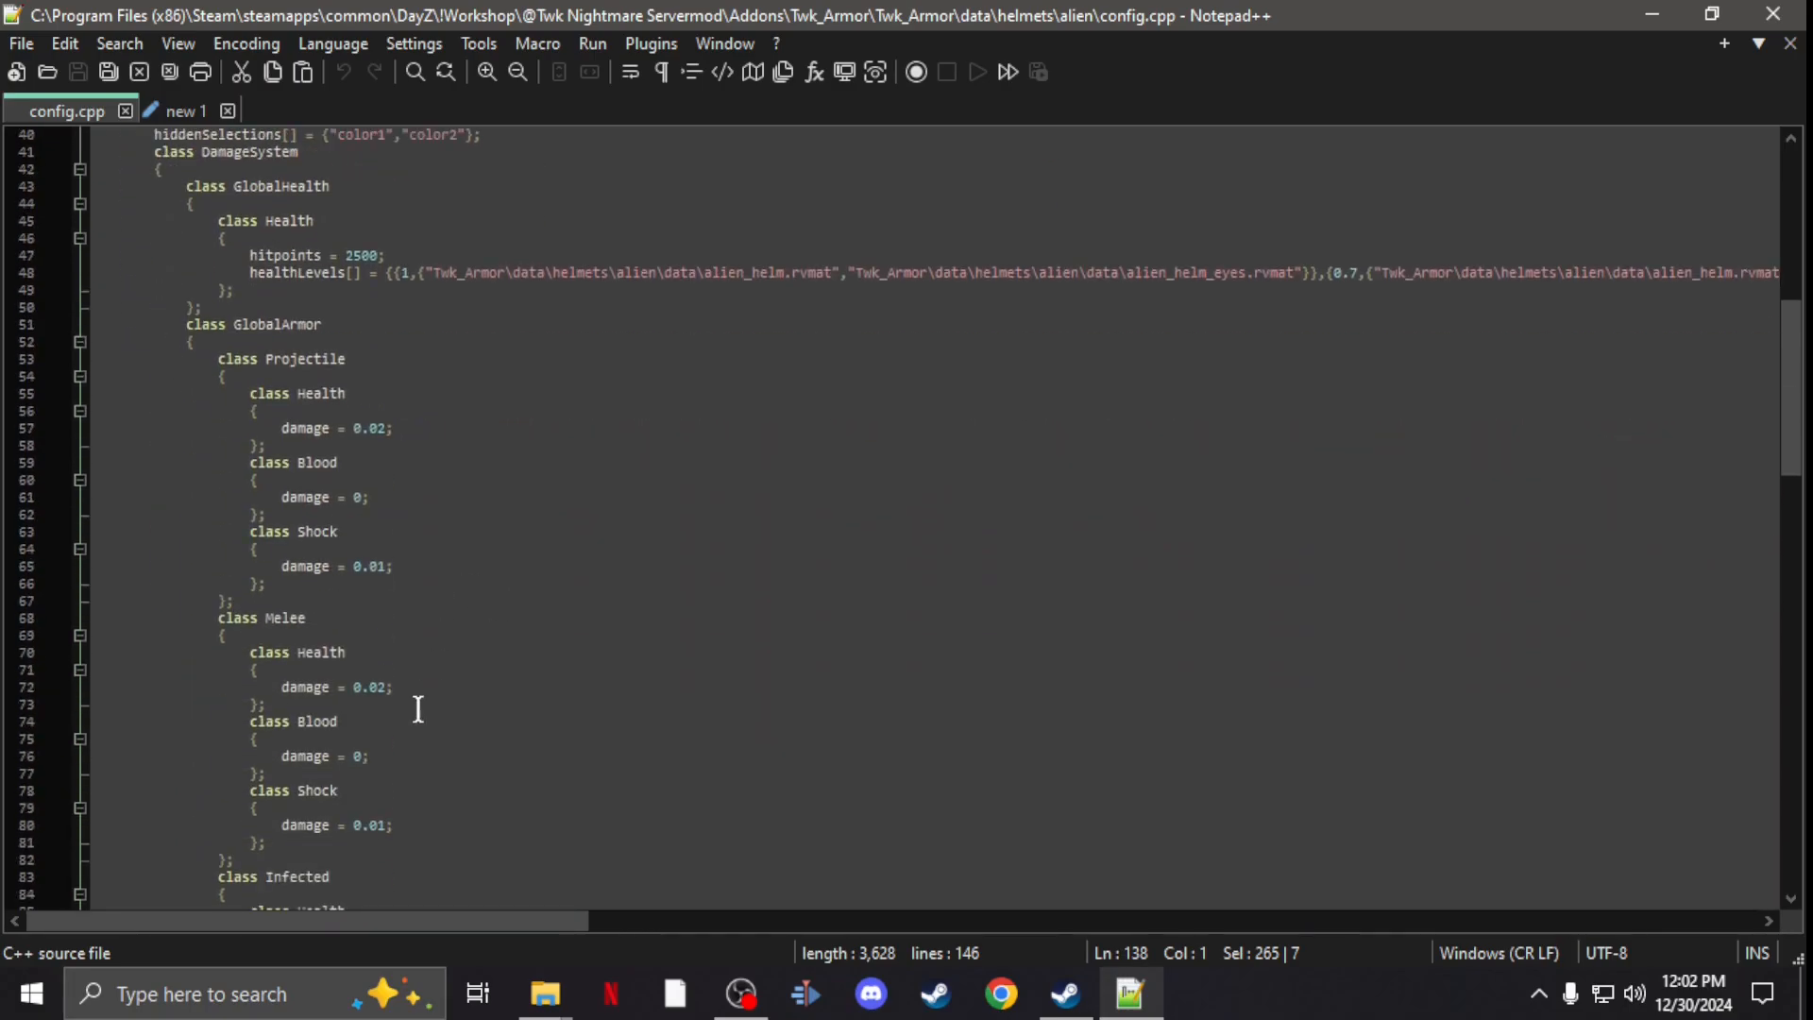
pyautogui.scroll(-5, 418, 708)
pyautogui.scroll(-5, 354, 666)
pyautogui.scroll(-5, 255, 610)
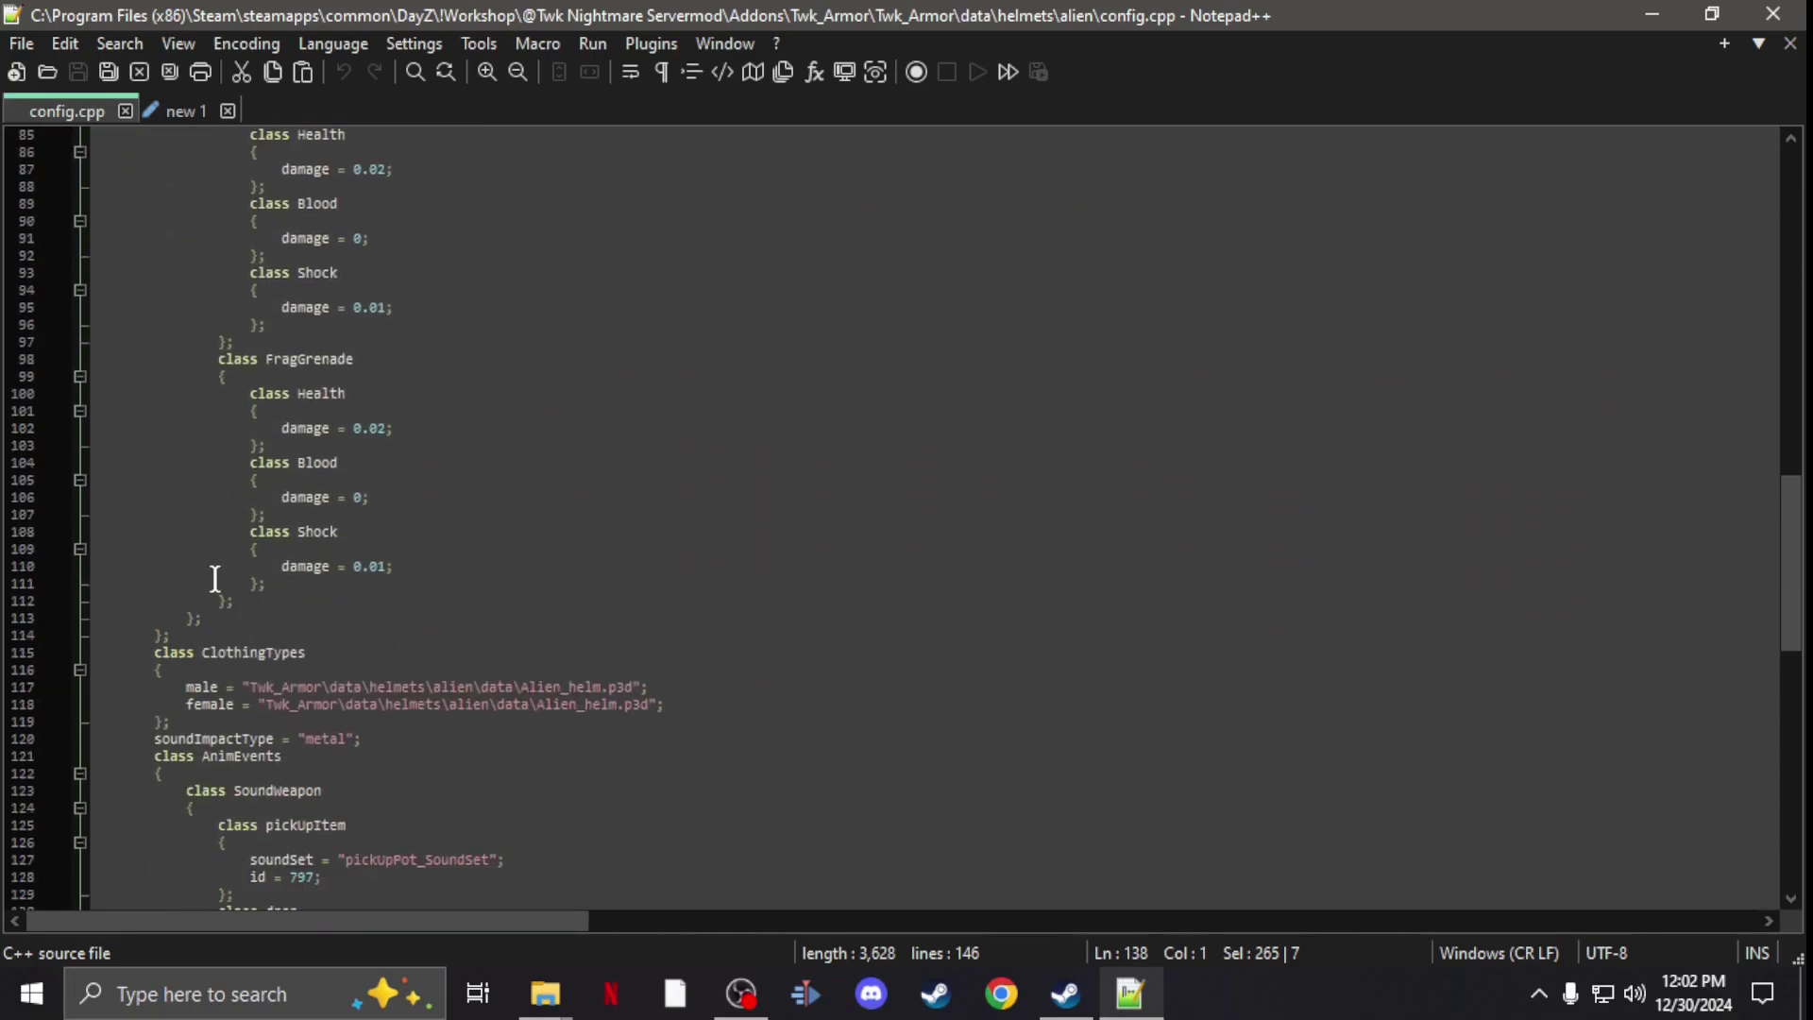
pyautogui.click(182, 638)
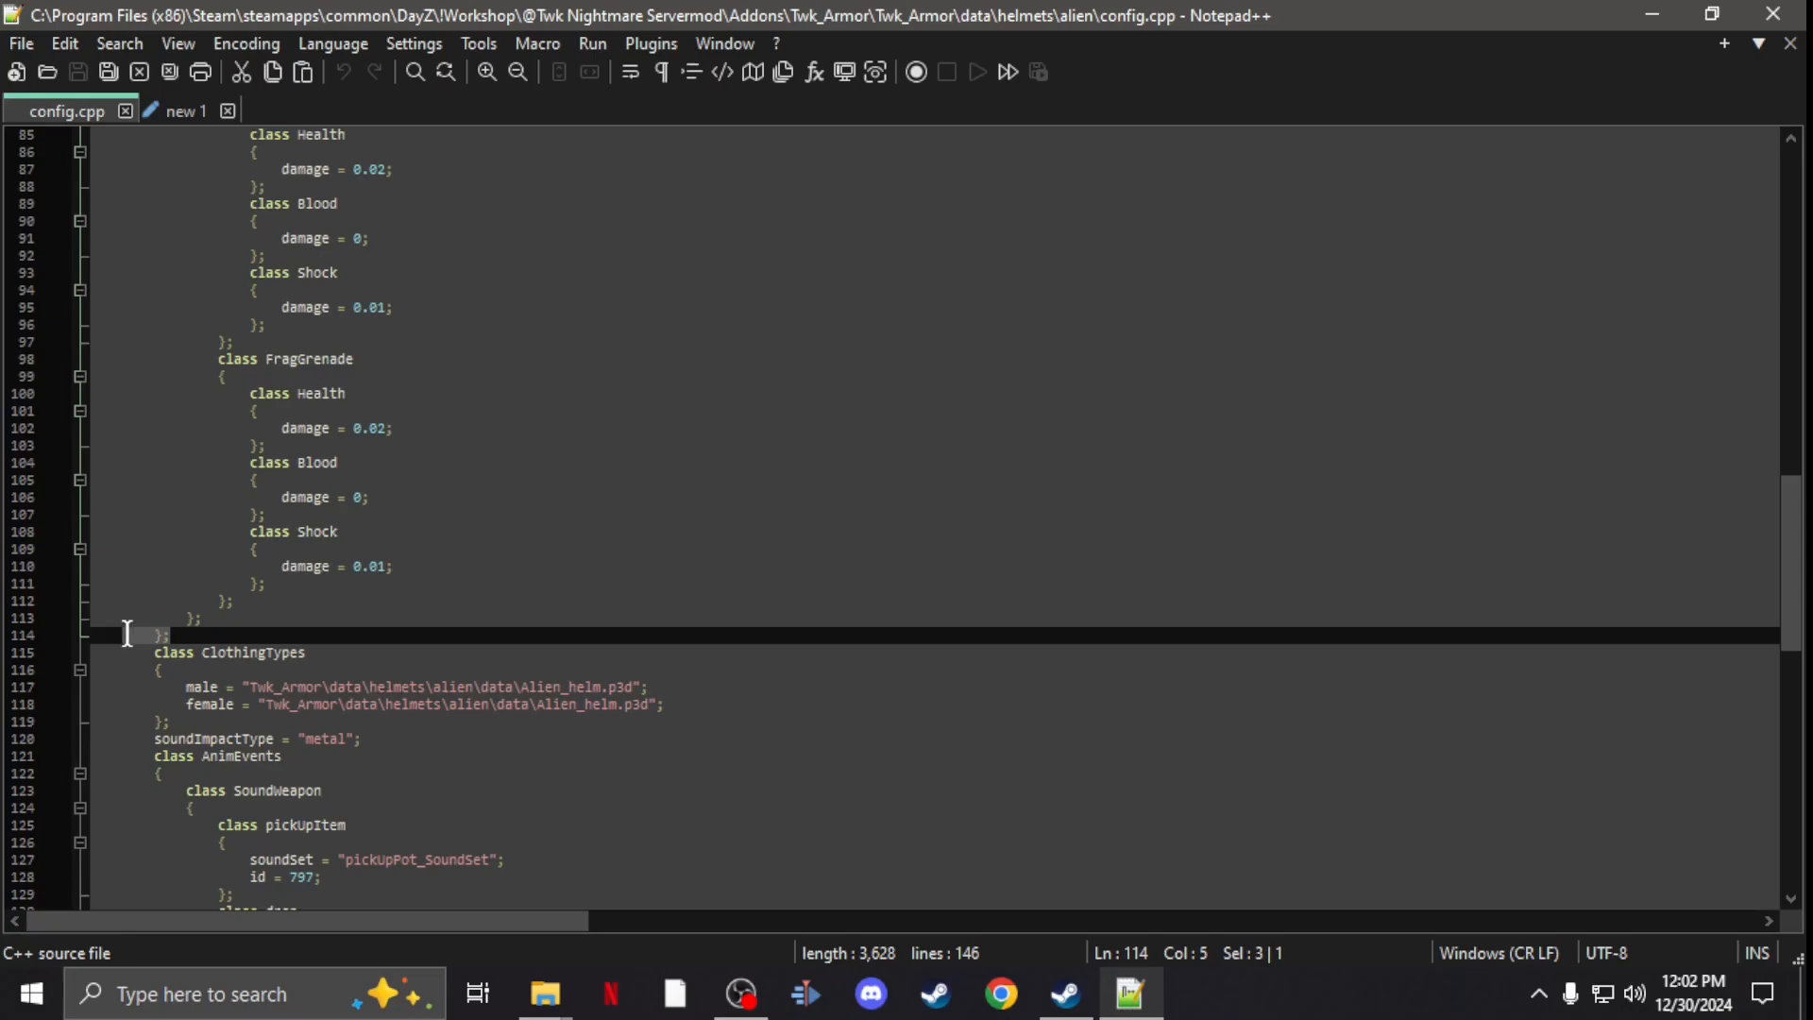
pyautogui.moveTo(182, 633)
pyautogui.mouseDown()
pyautogui.moveTo(18, 403)
pyautogui.moveTo(20, 292)
pyautogui.mouseUp()
pyautogui.scroll(5, 18, 404)
pyautogui.scroll(10, 14, 383)
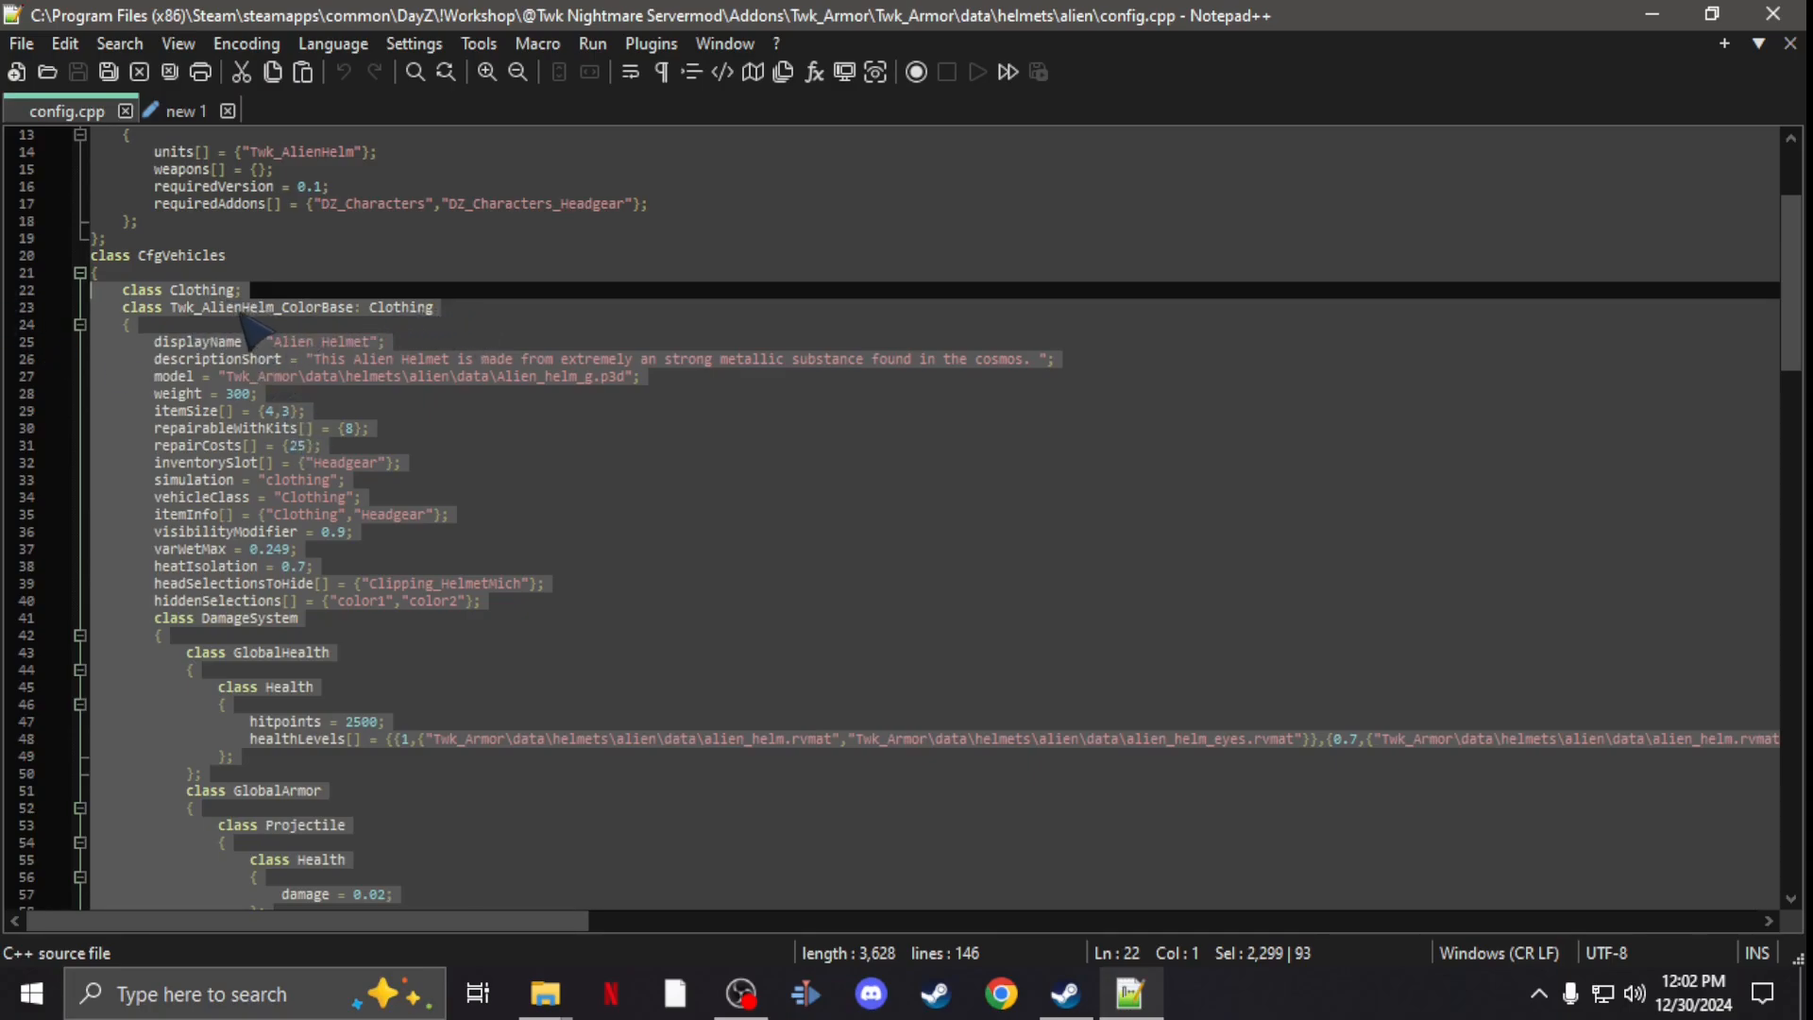
# Step: Paste the Twk_AlienHelm_ColorBase clothing class under the block in the new document
pyautogui.click(186, 111)
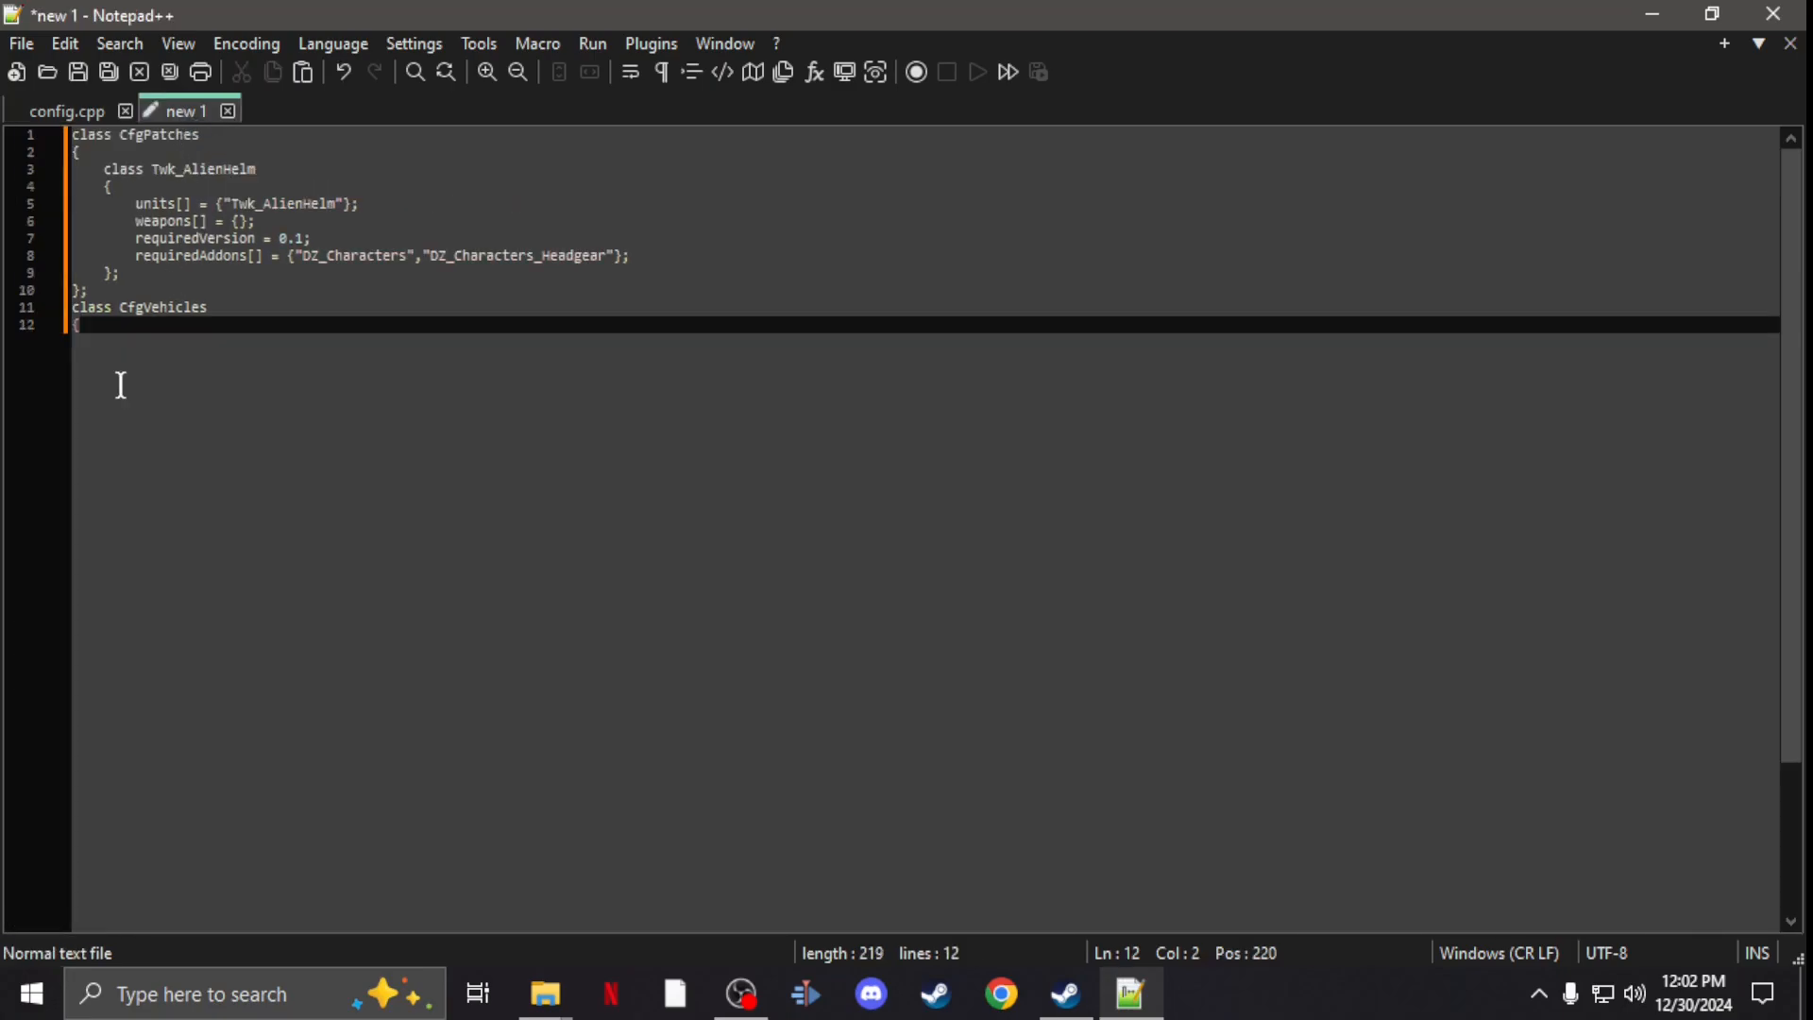
pyautogui.press('Return')
pyautogui.hotkey('ctrl', 'v')
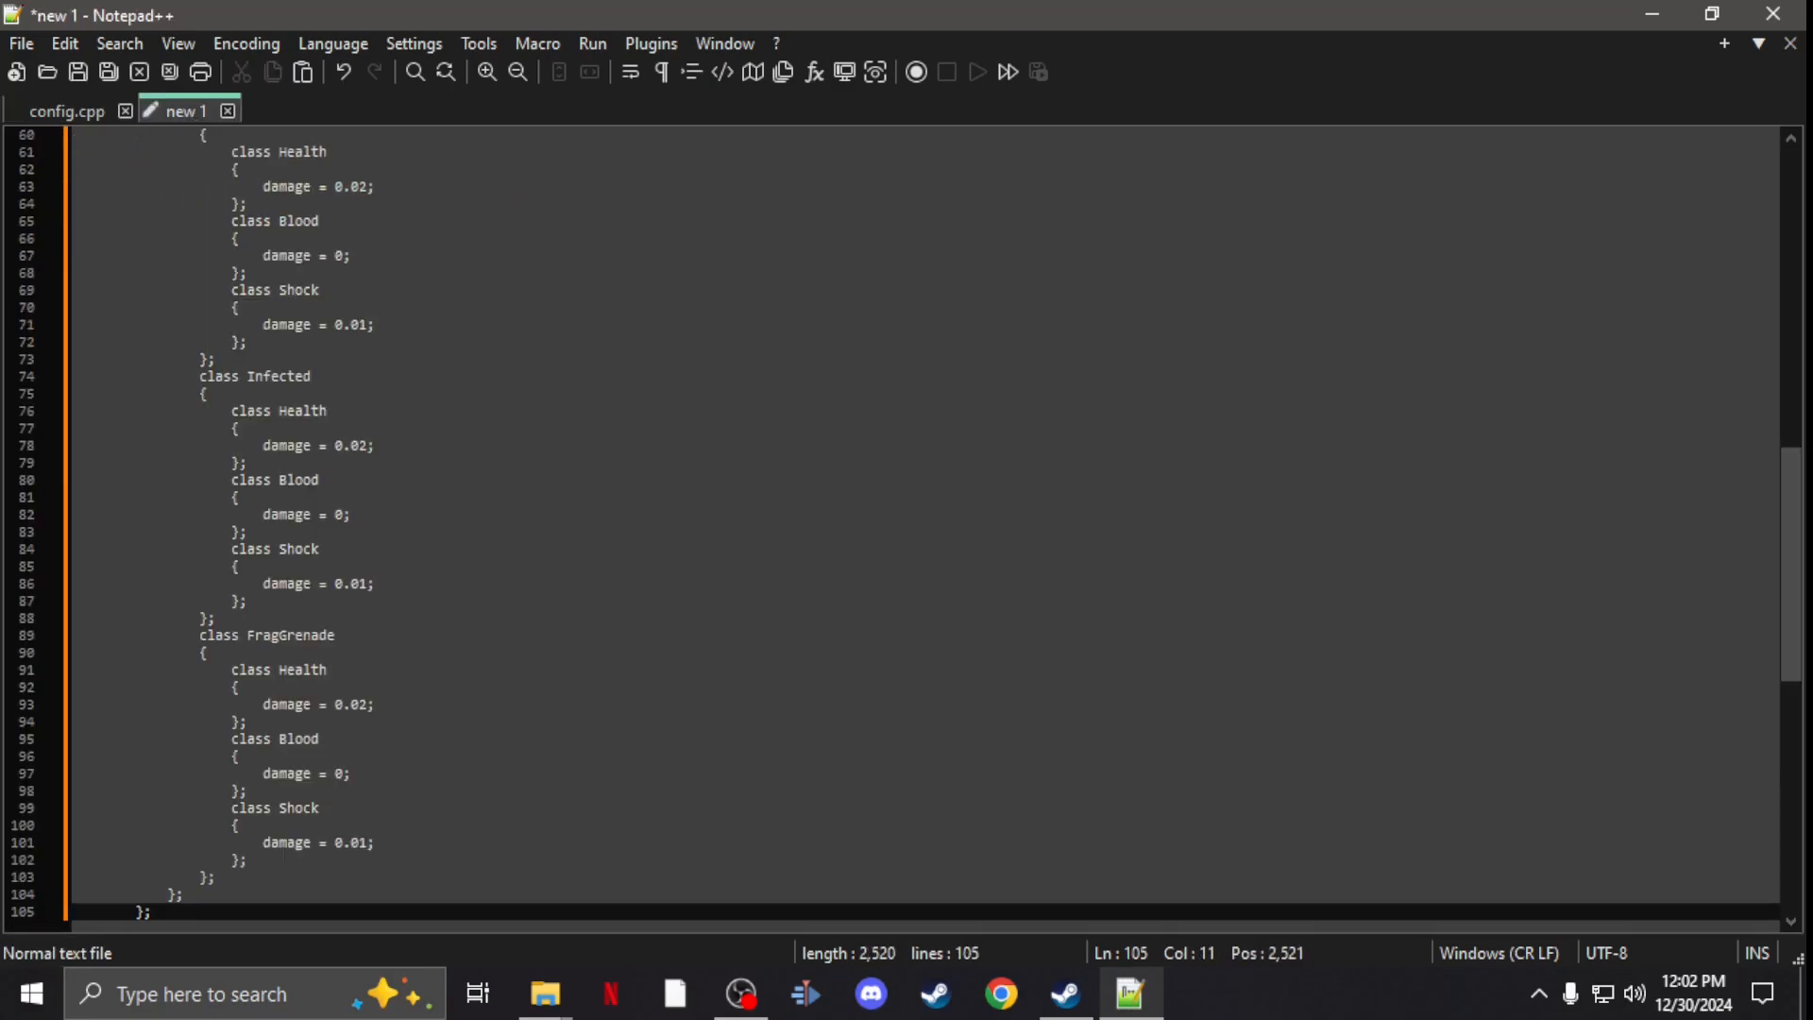
pyautogui.scroll(10, 274, 350)
pyautogui.scroll(10, 274, 349)
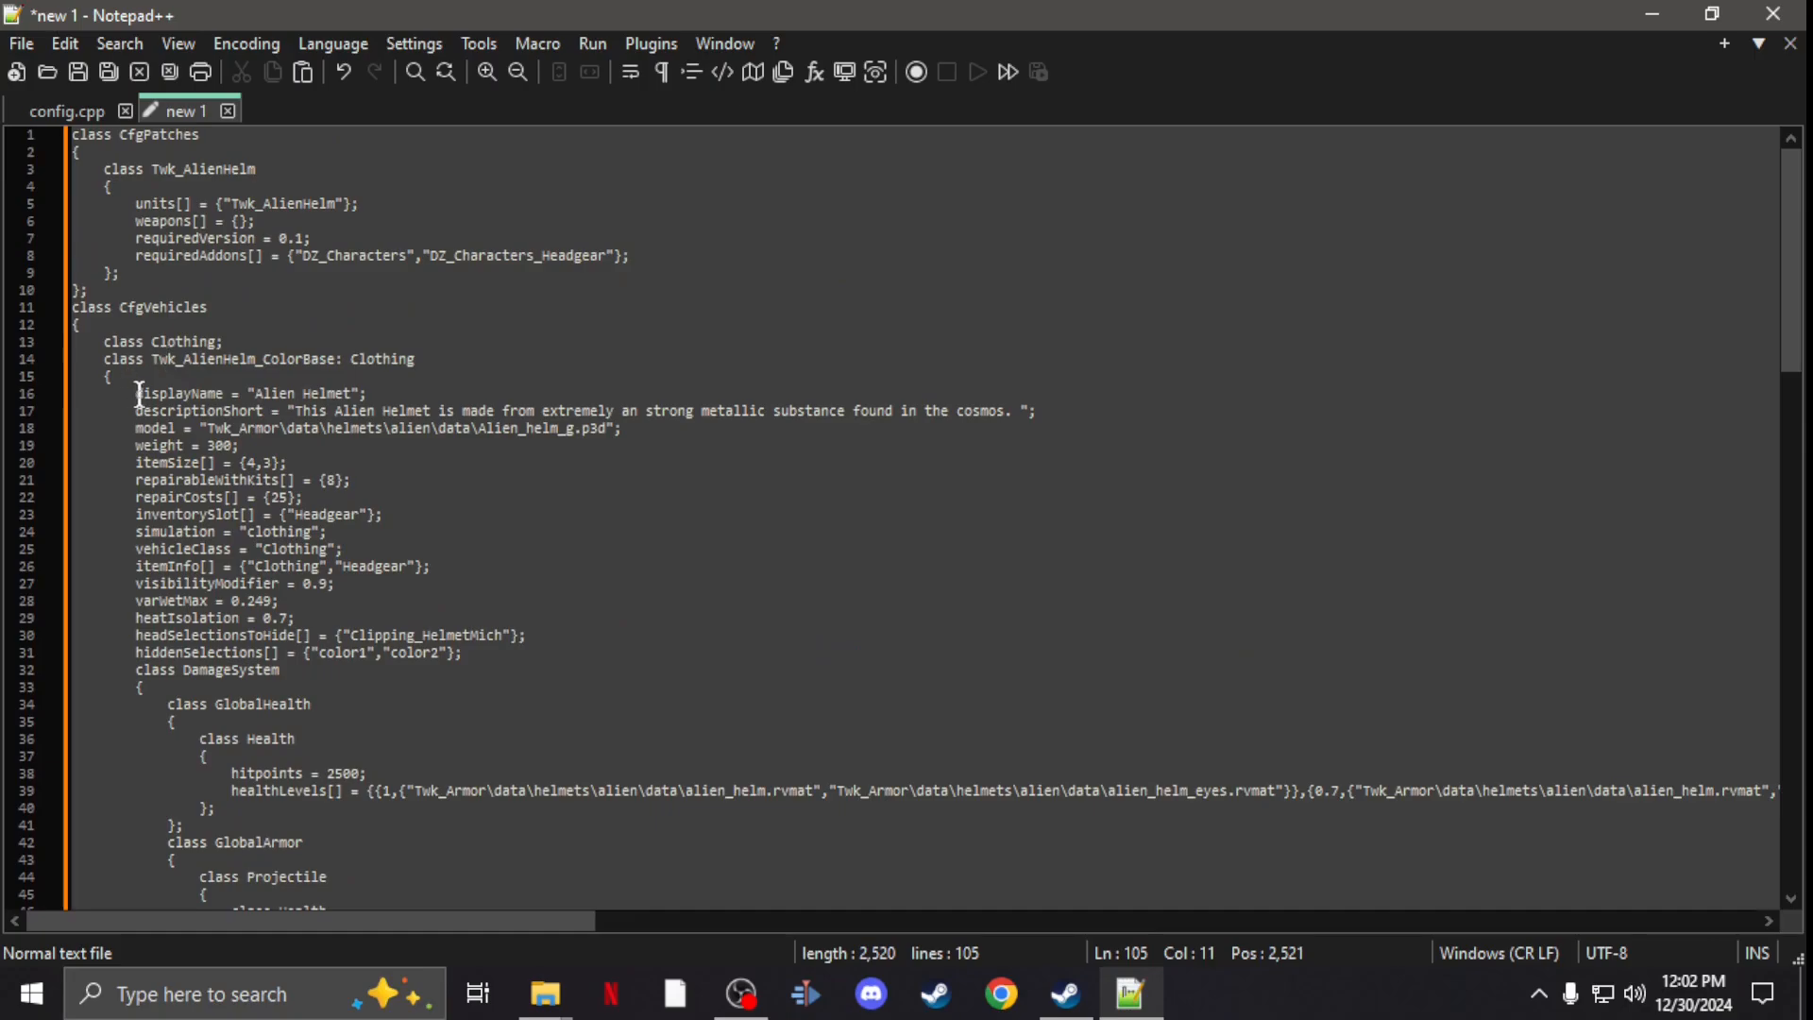
pyautogui.click(467, 669)
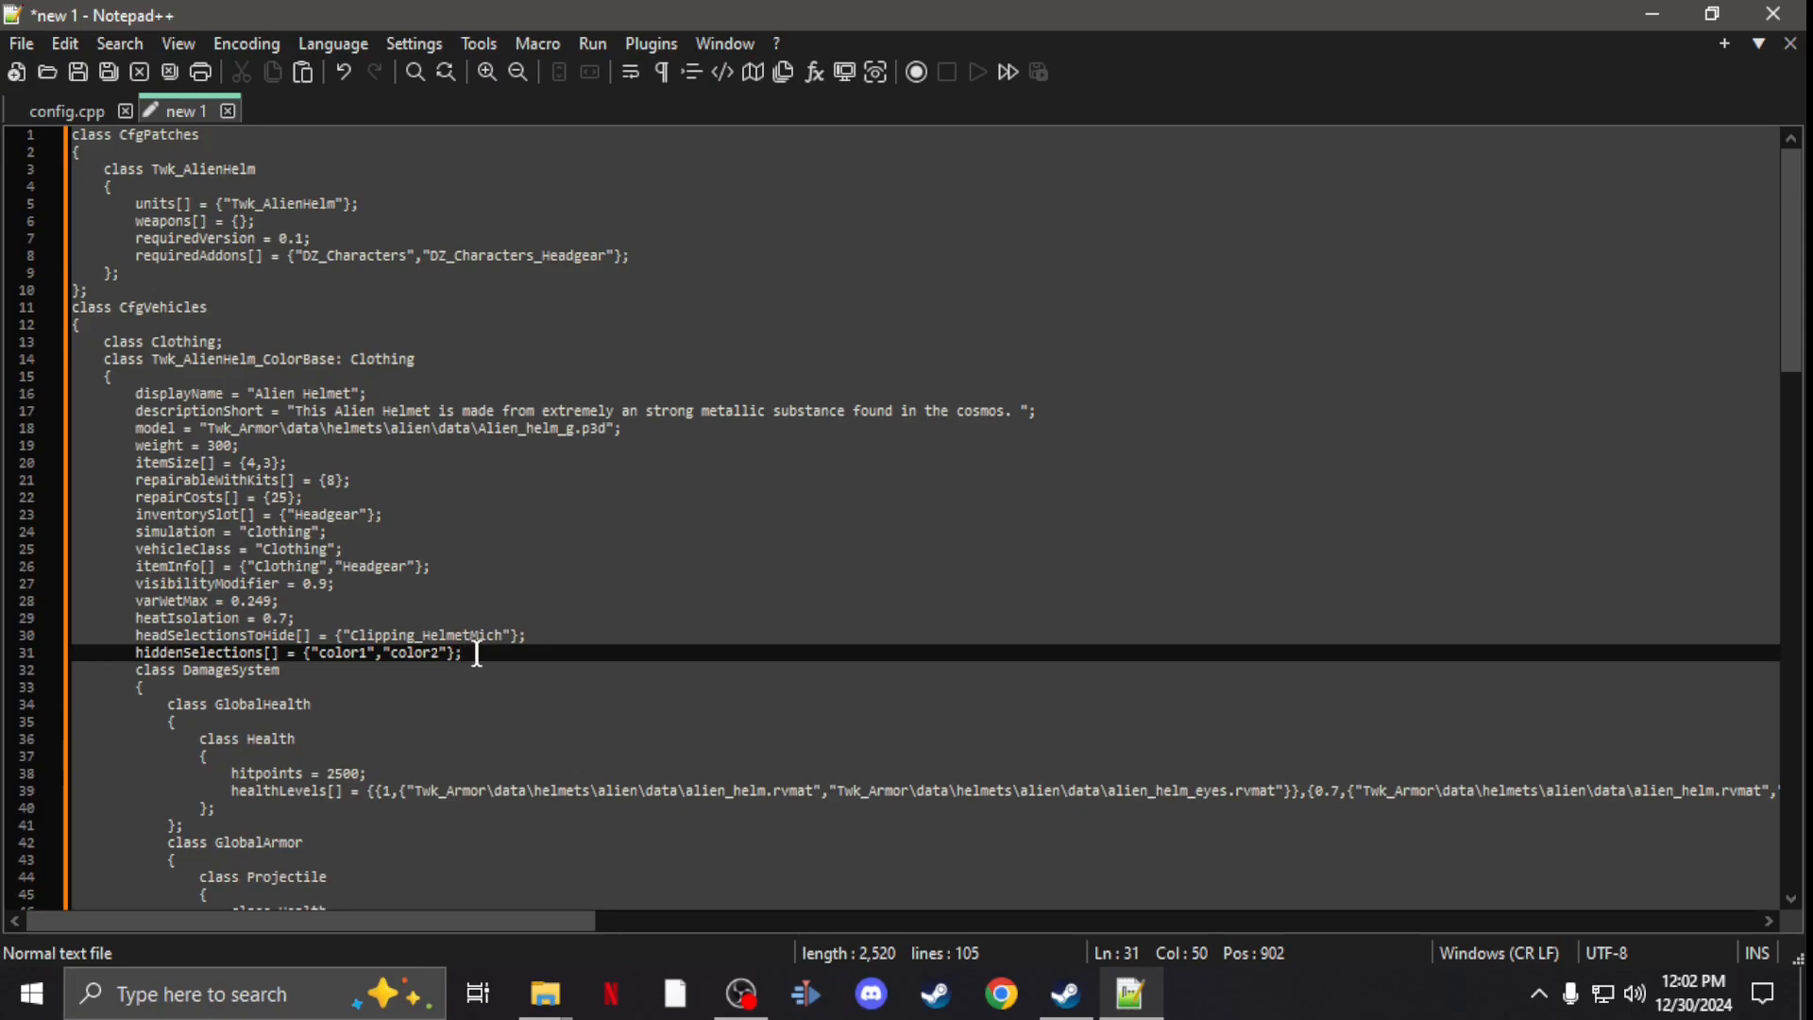
pyautogui.moveTo(476, 656)
pyautogui.mouseDown()
pyautogui.moveTo(5, 472)
pyautogui.moveTo(7, 498)
pyautogui.mouseUp()
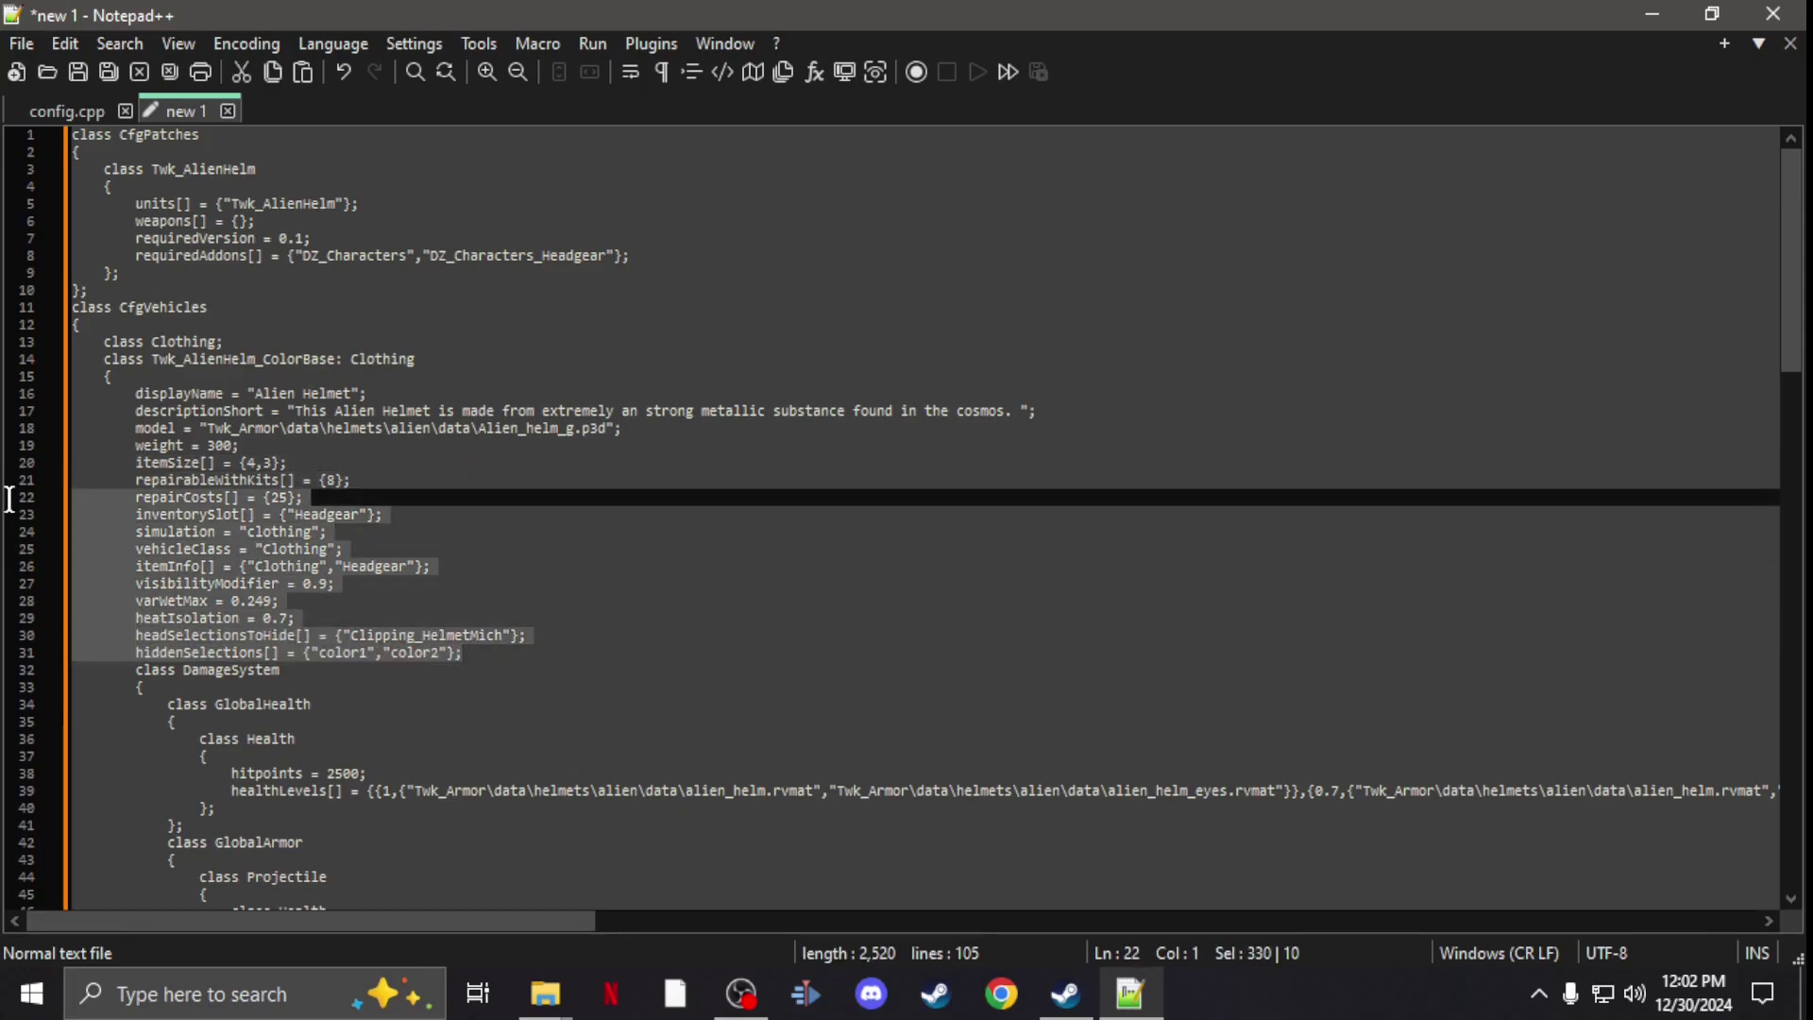
pyautogui.click(580, 585)
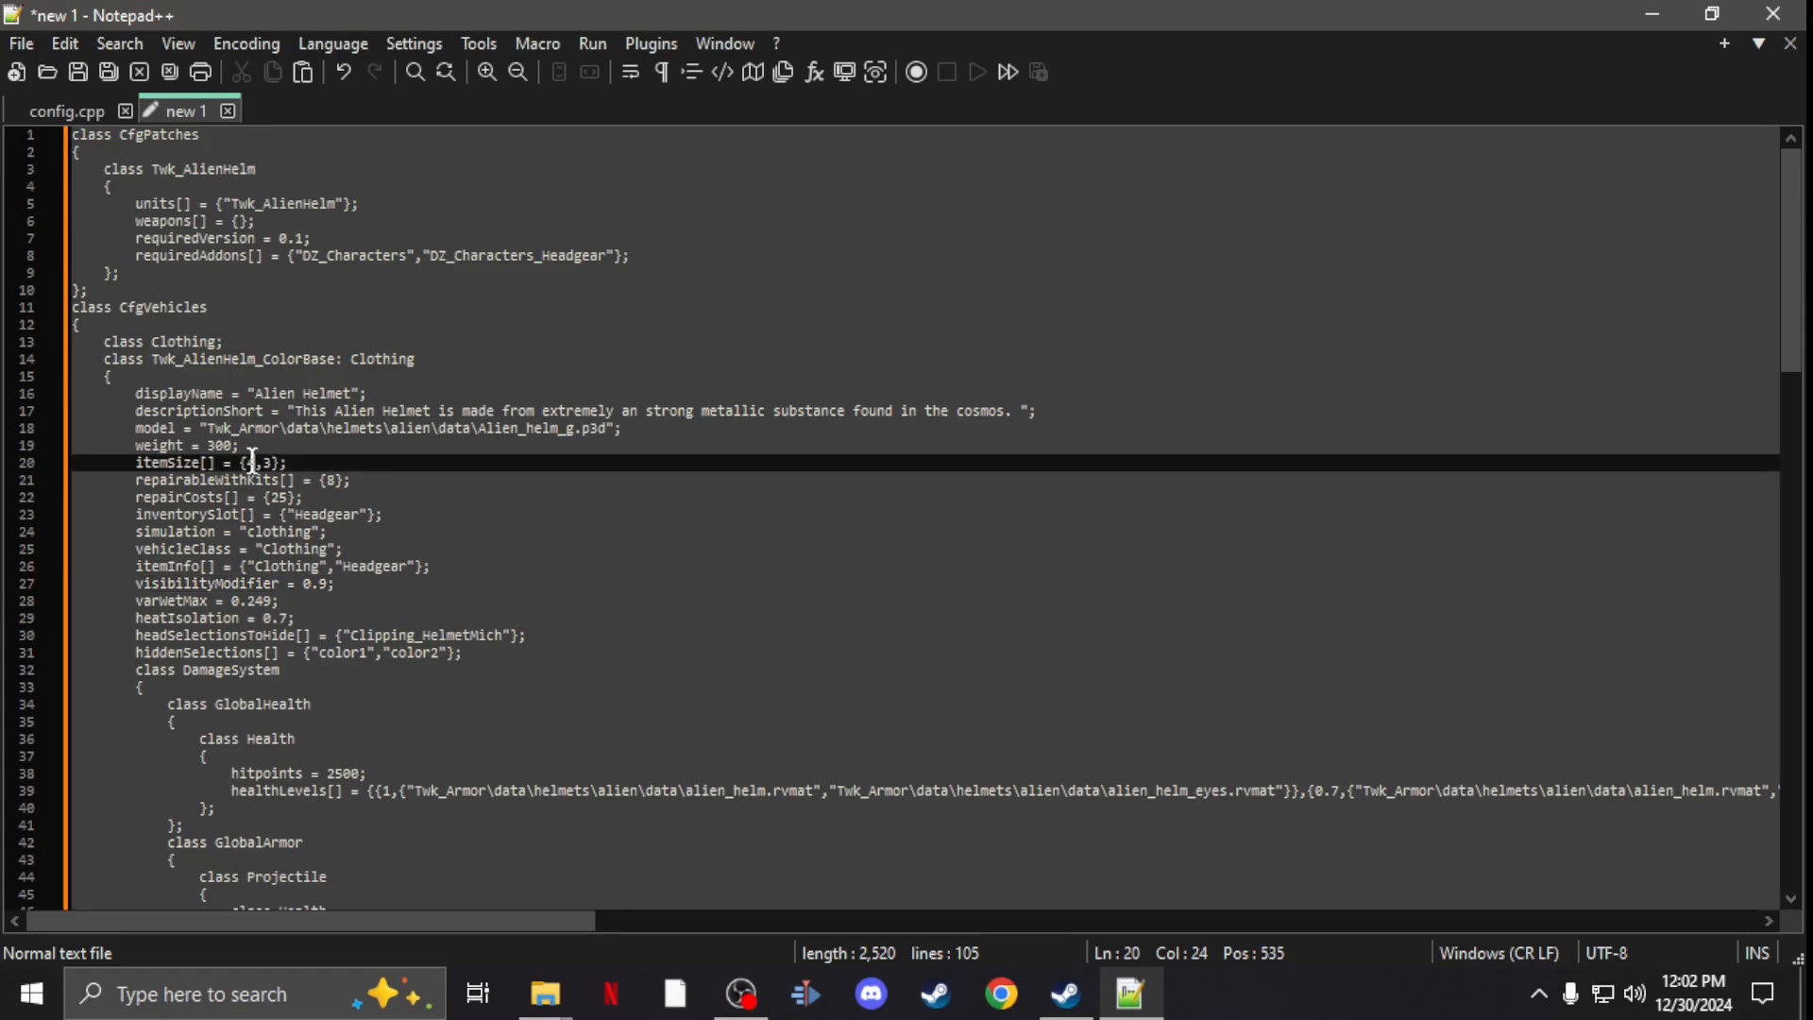
# Step: Change the helmet's itemSize from {4,3} to {2,2}
pyautogui.moveTo(253, 463); pyautogui.dragTo(244, 463)
pyautogui.write('4')
pyautogui.moveTo(255, 463); pyautogui.dragTo(267, 462)
pyautogui.write('2')
# Step: Delete the property lines from repairCosts to hiddenSelections before DamageSystem
pyautogui.moveTo(463, 654)
pyautogui.mouseDown()
pyautogui.moveTo(53, 506)
pyautogui.moveTo(55, 480)
pyautogui.mouseUp()
pyautogui.press('Delete')
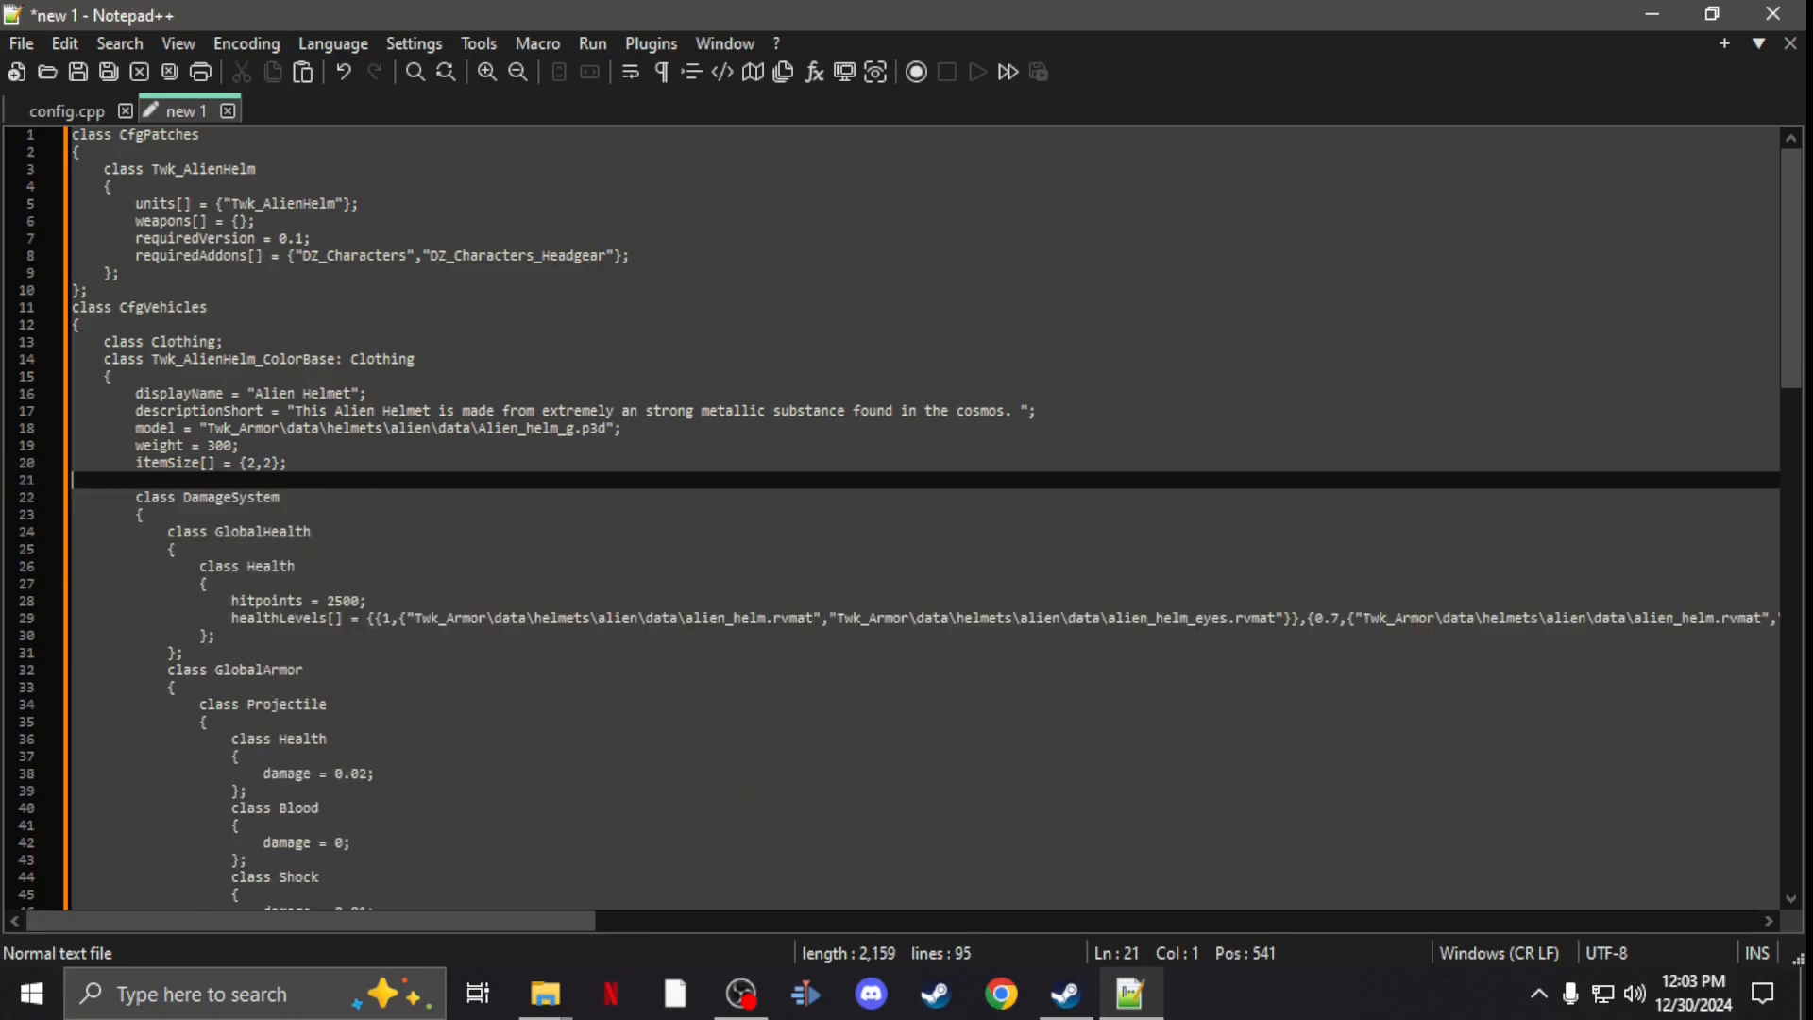
pyautogui.press('BackSpace')
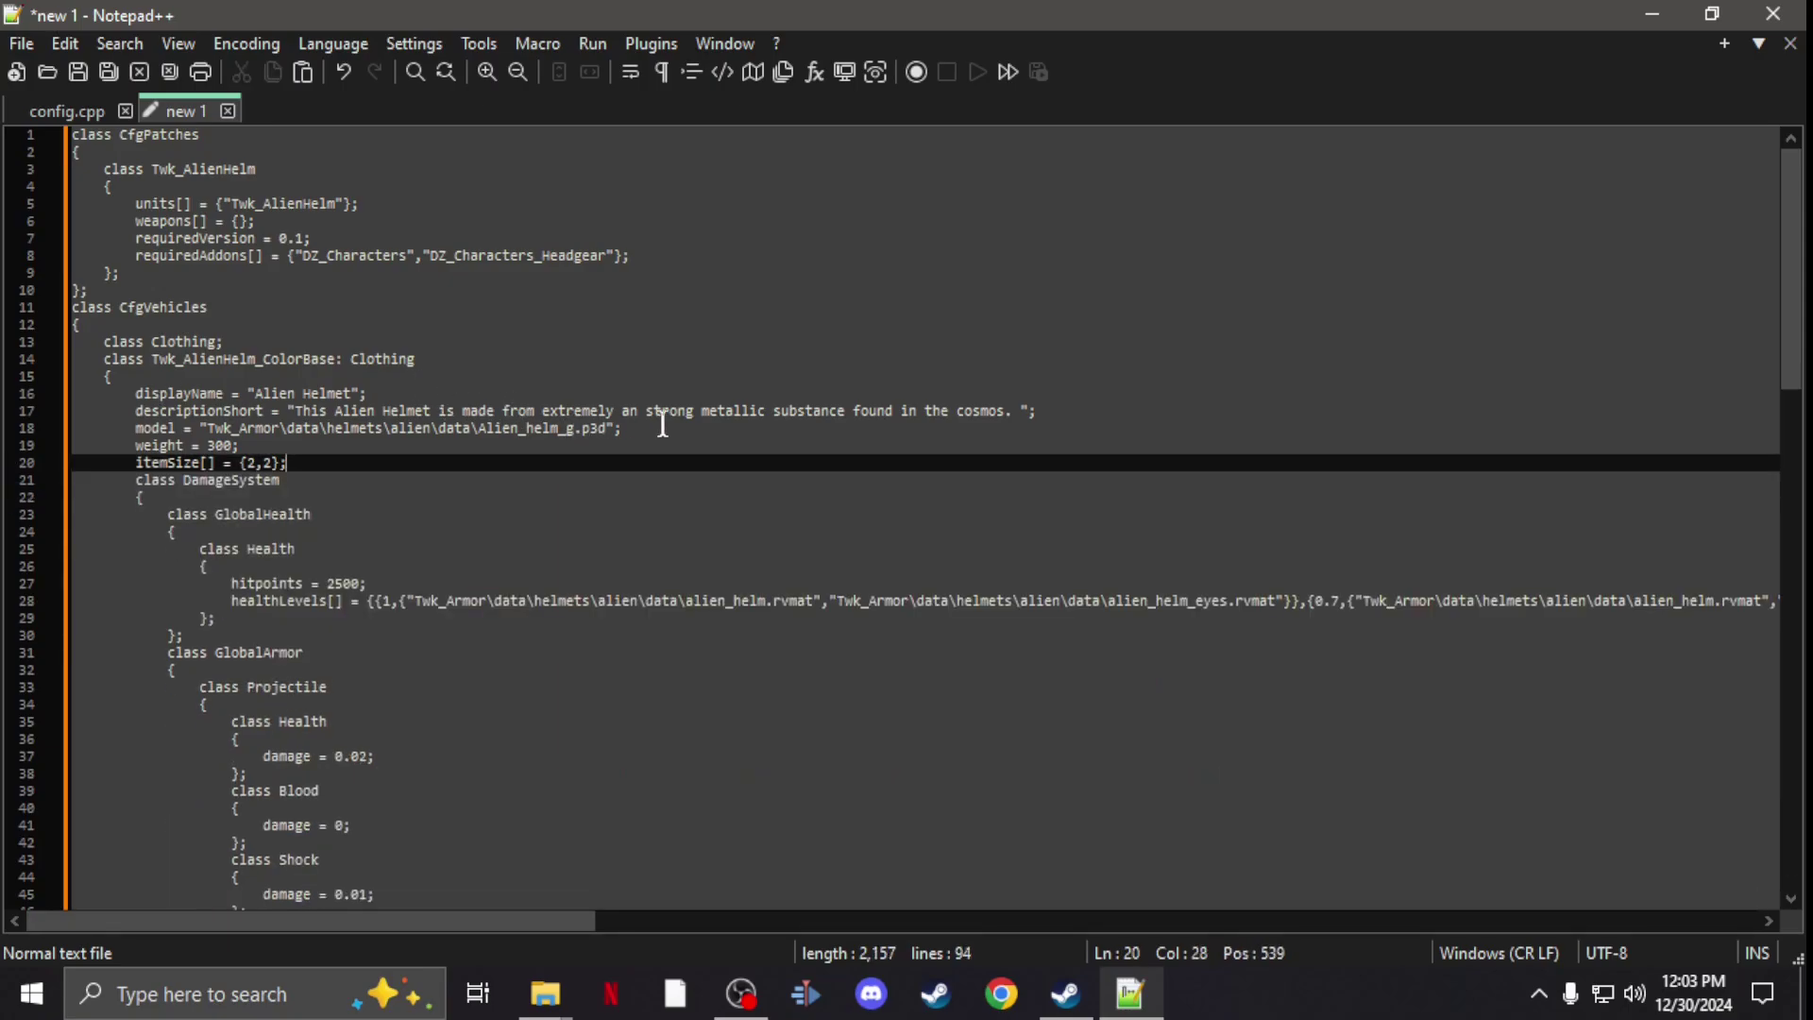
# Step: Remove the displayName, description, model and weight = 300 lines from the class
pyautogui.moveTo(624, 429); pyautogui.dragTo(49, 390)
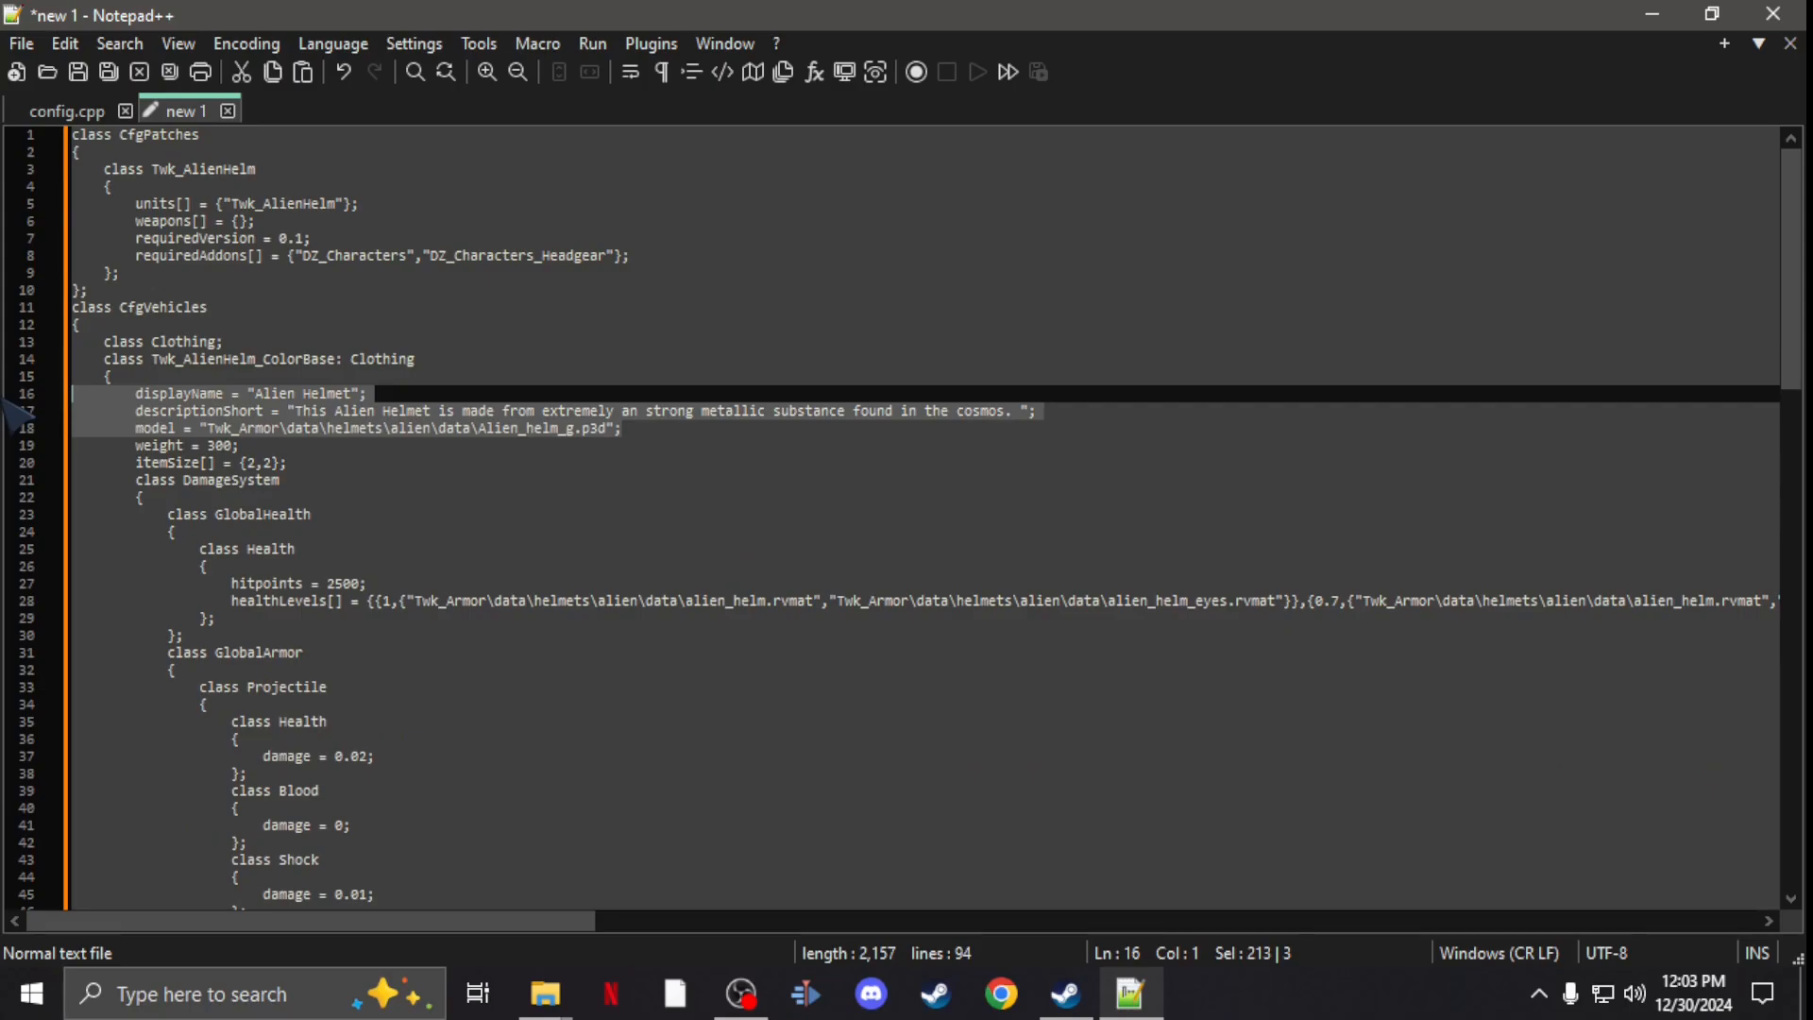
pyautogui.hotkey('ctrl', 'x')
pyautogui.press('BackSpace')
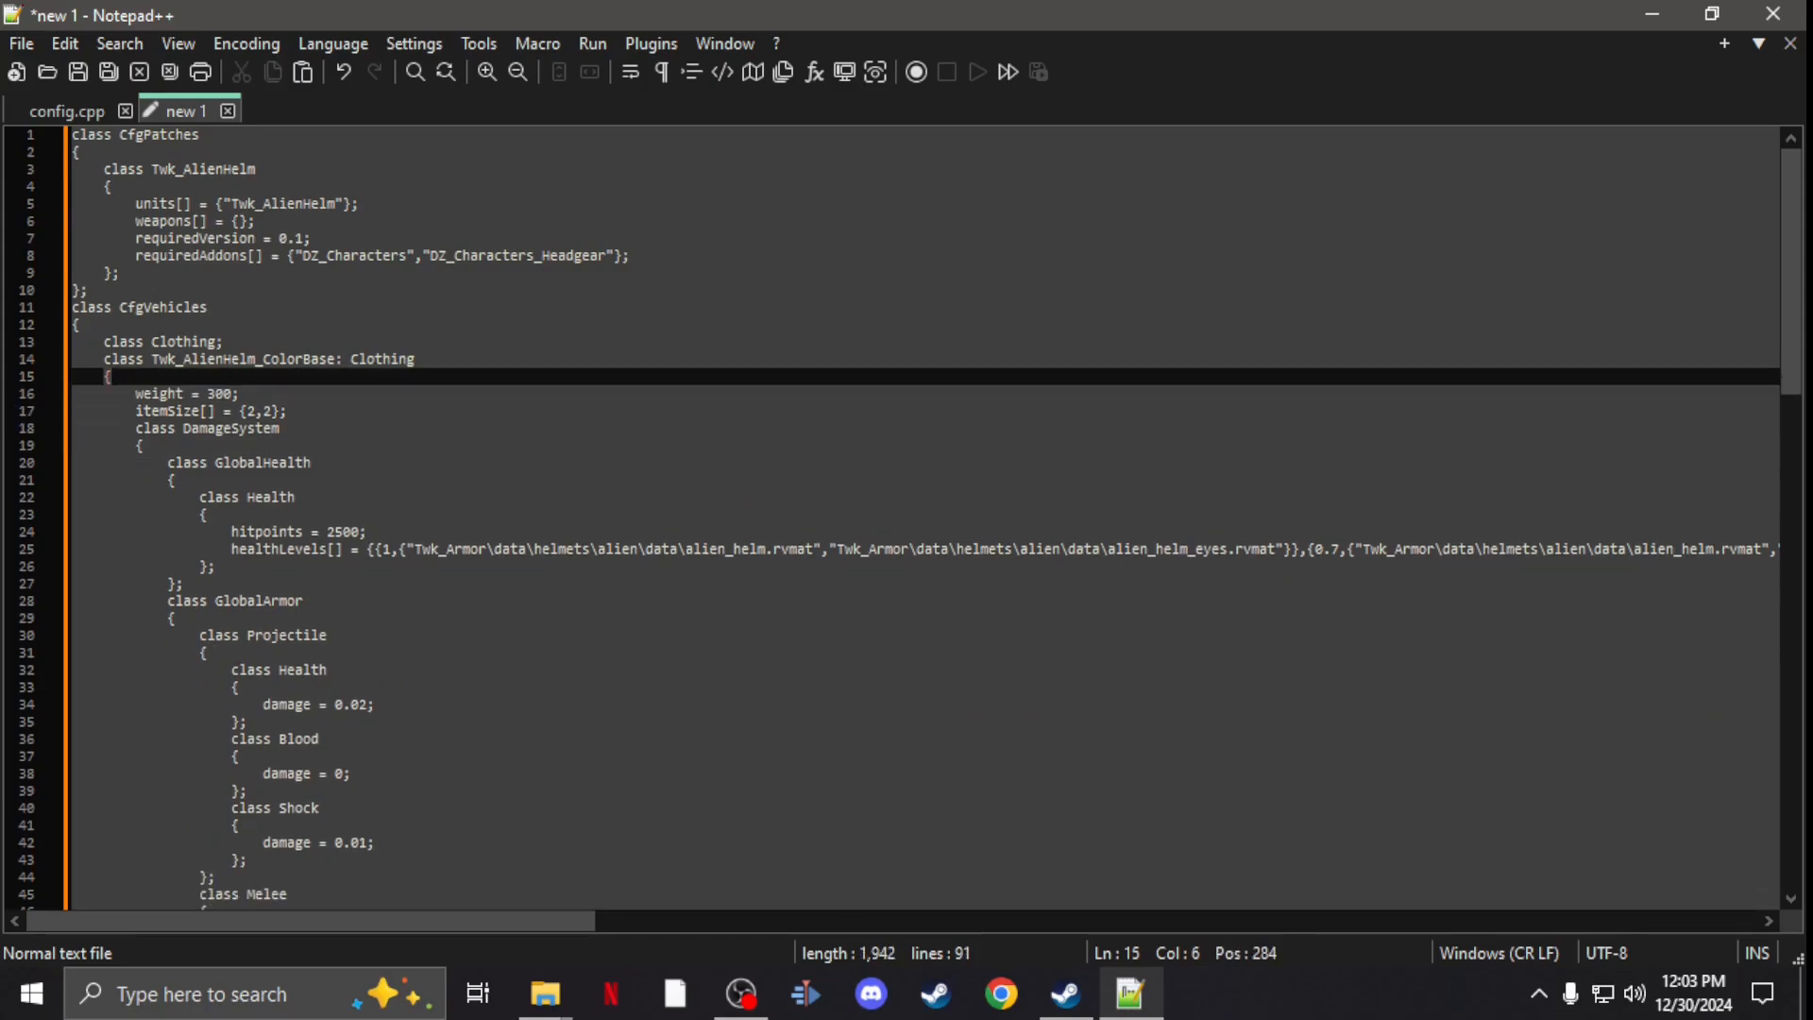
pyautogui.moveTo(255, 394); pyautogui.dragTo(14, 403)
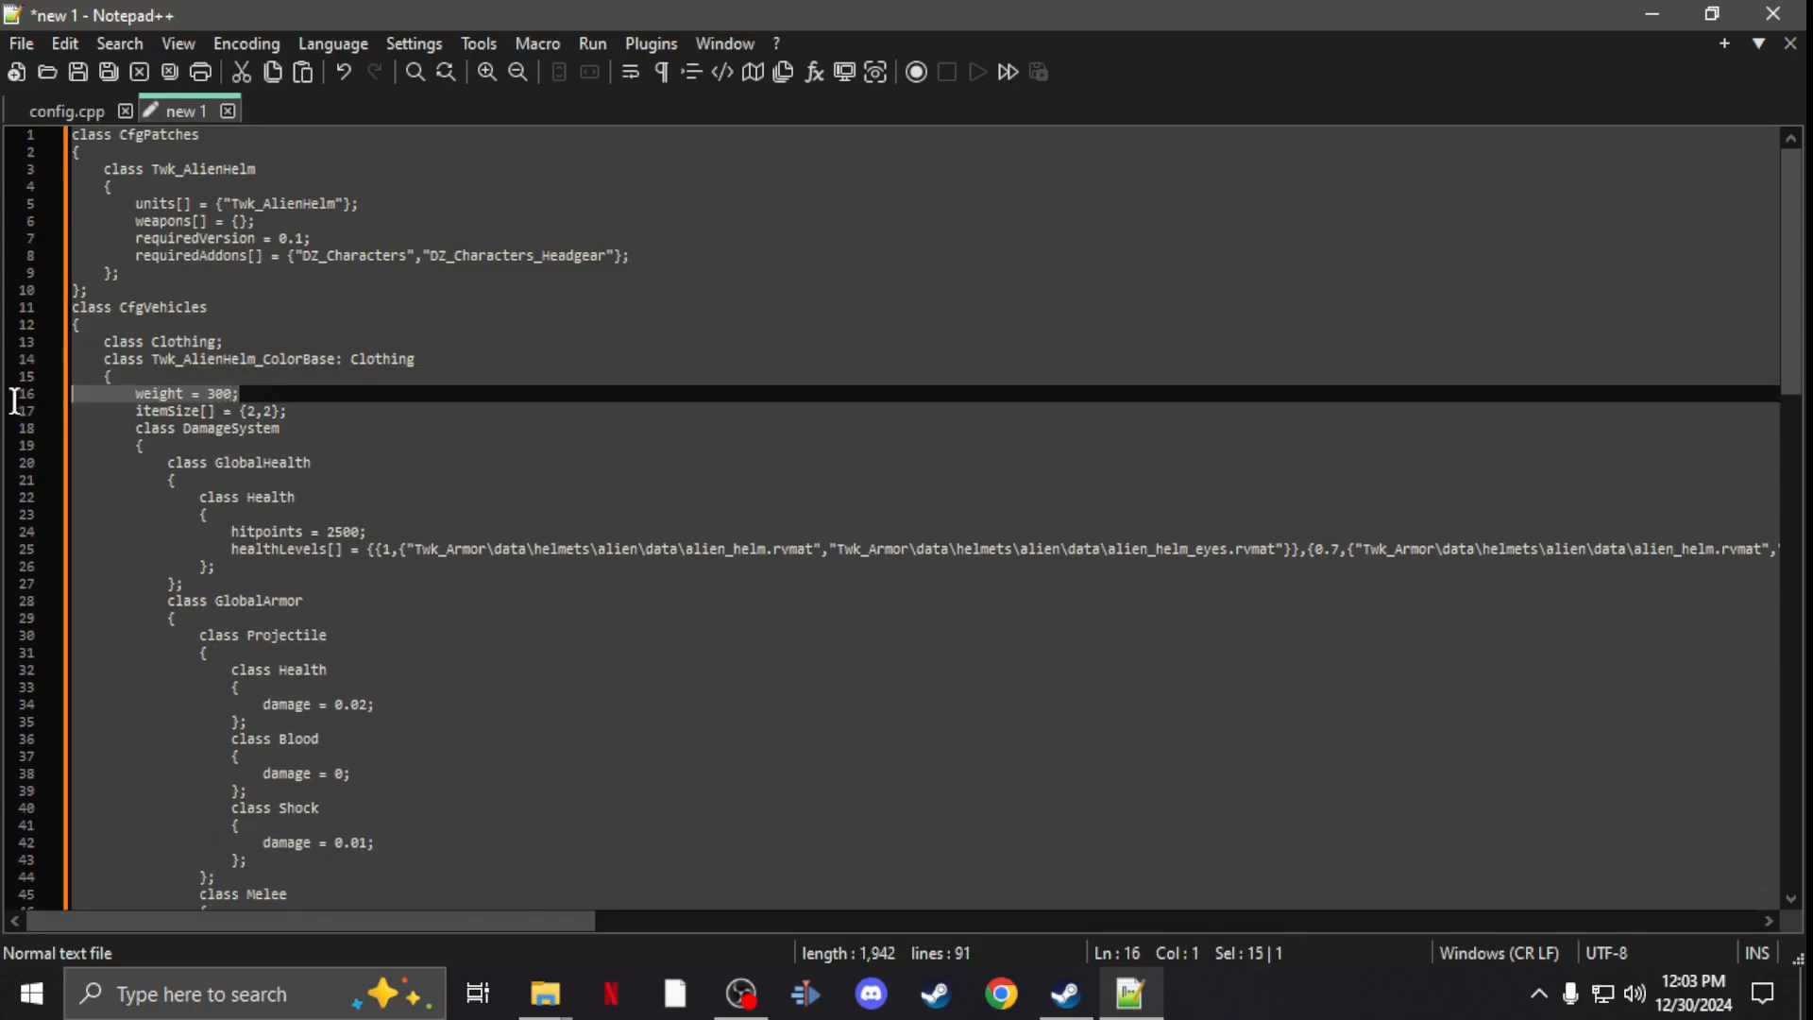
pyautogui.press('BackSpace')
pyautogui.press('BackSpace')
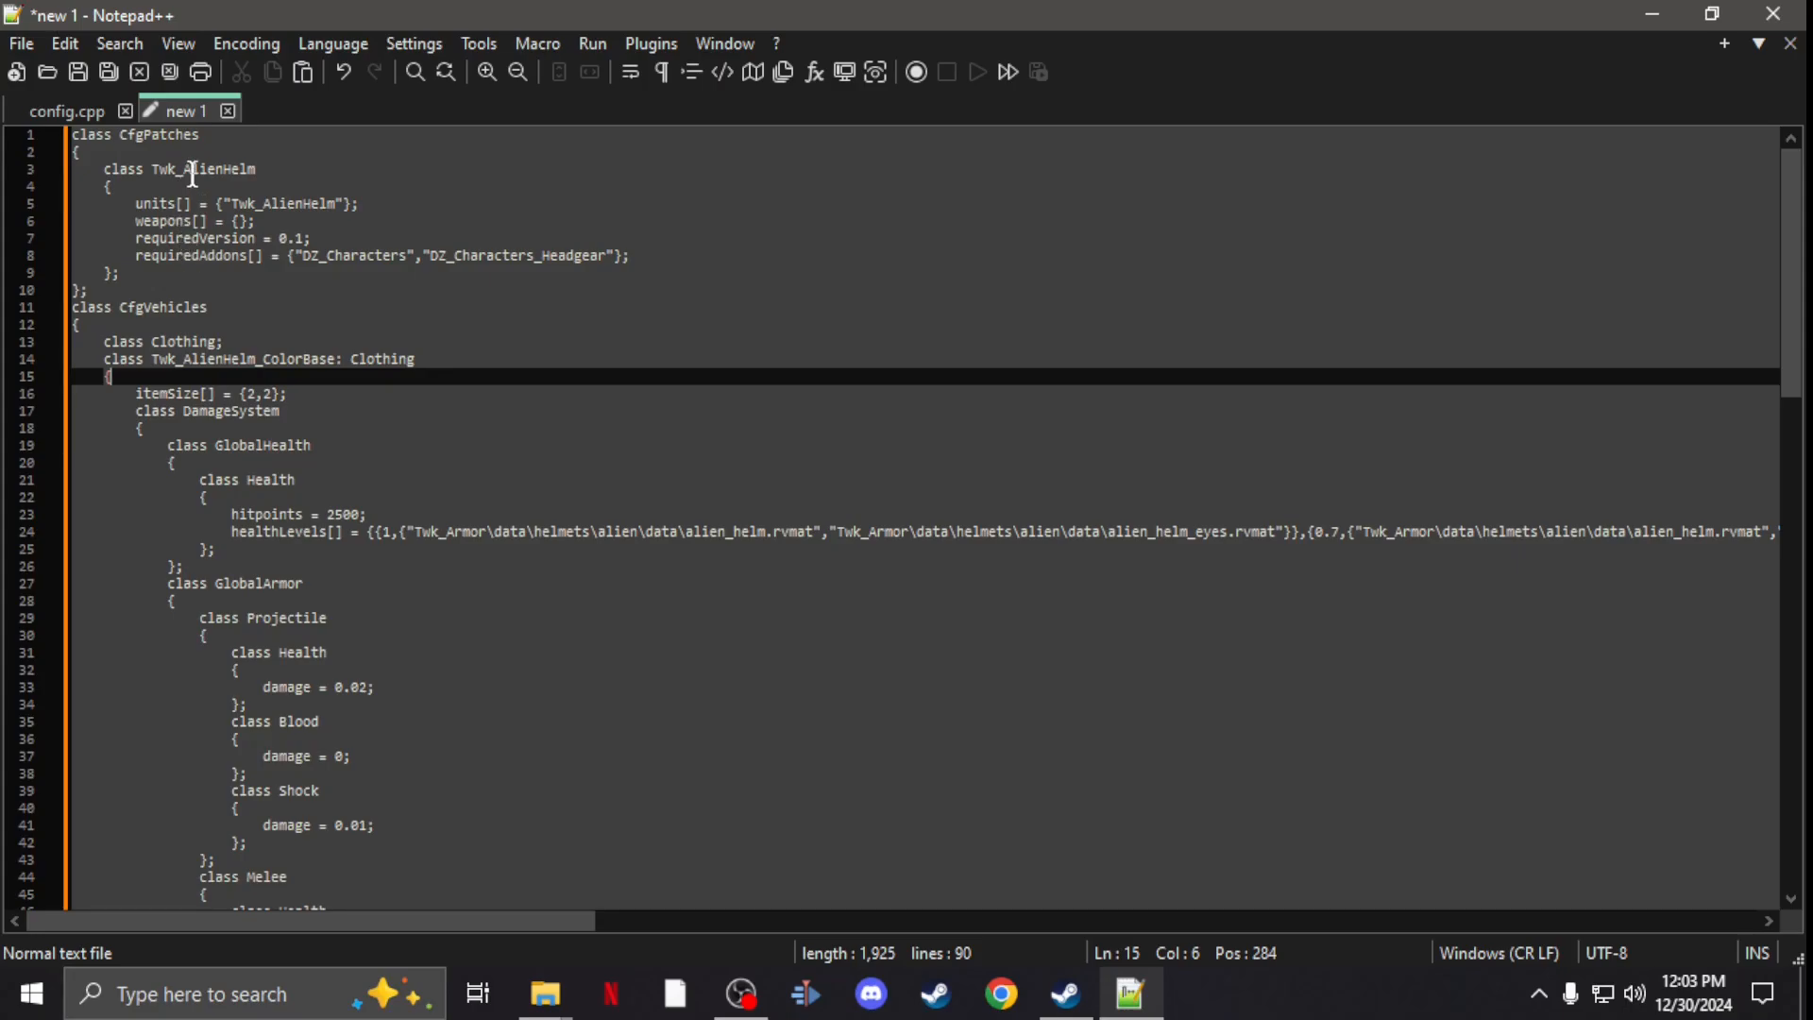
# Step: Append "Twk_AlienHelm" as a third entry in the draft's requiredAddons list
pyautogui.click(75, 110)
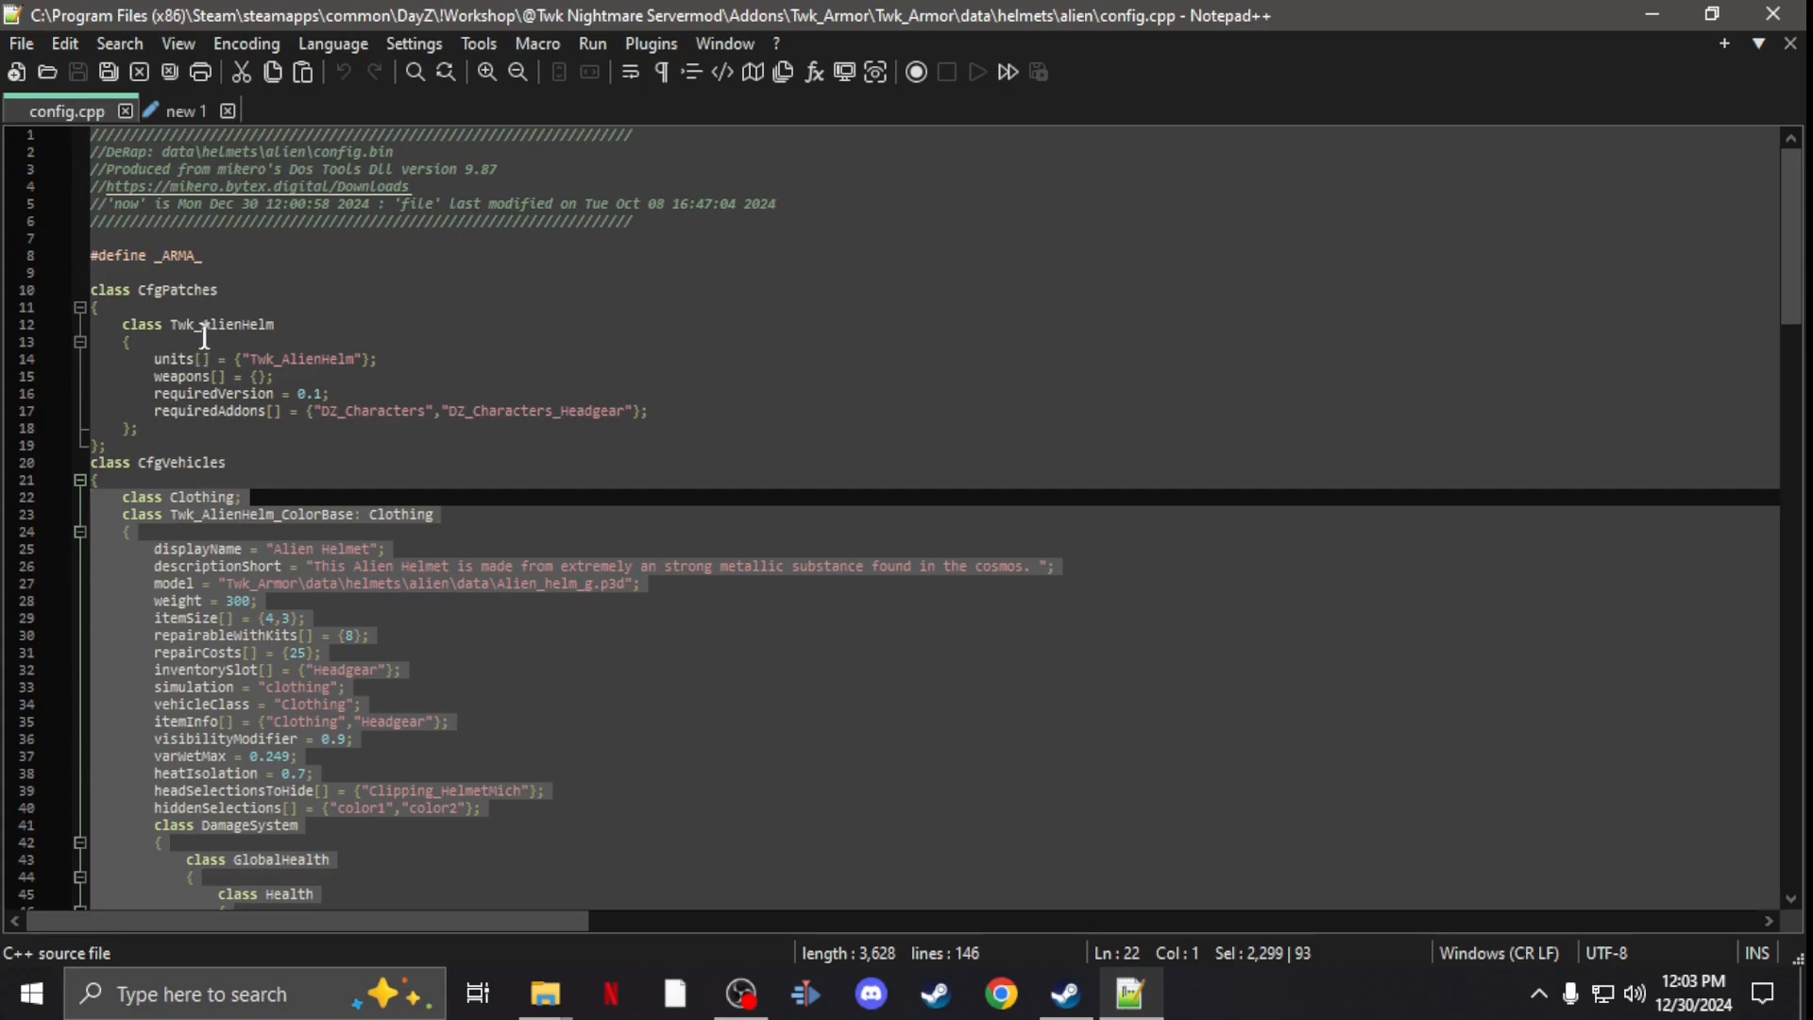
pyautogui.doubleClick(208, 324)
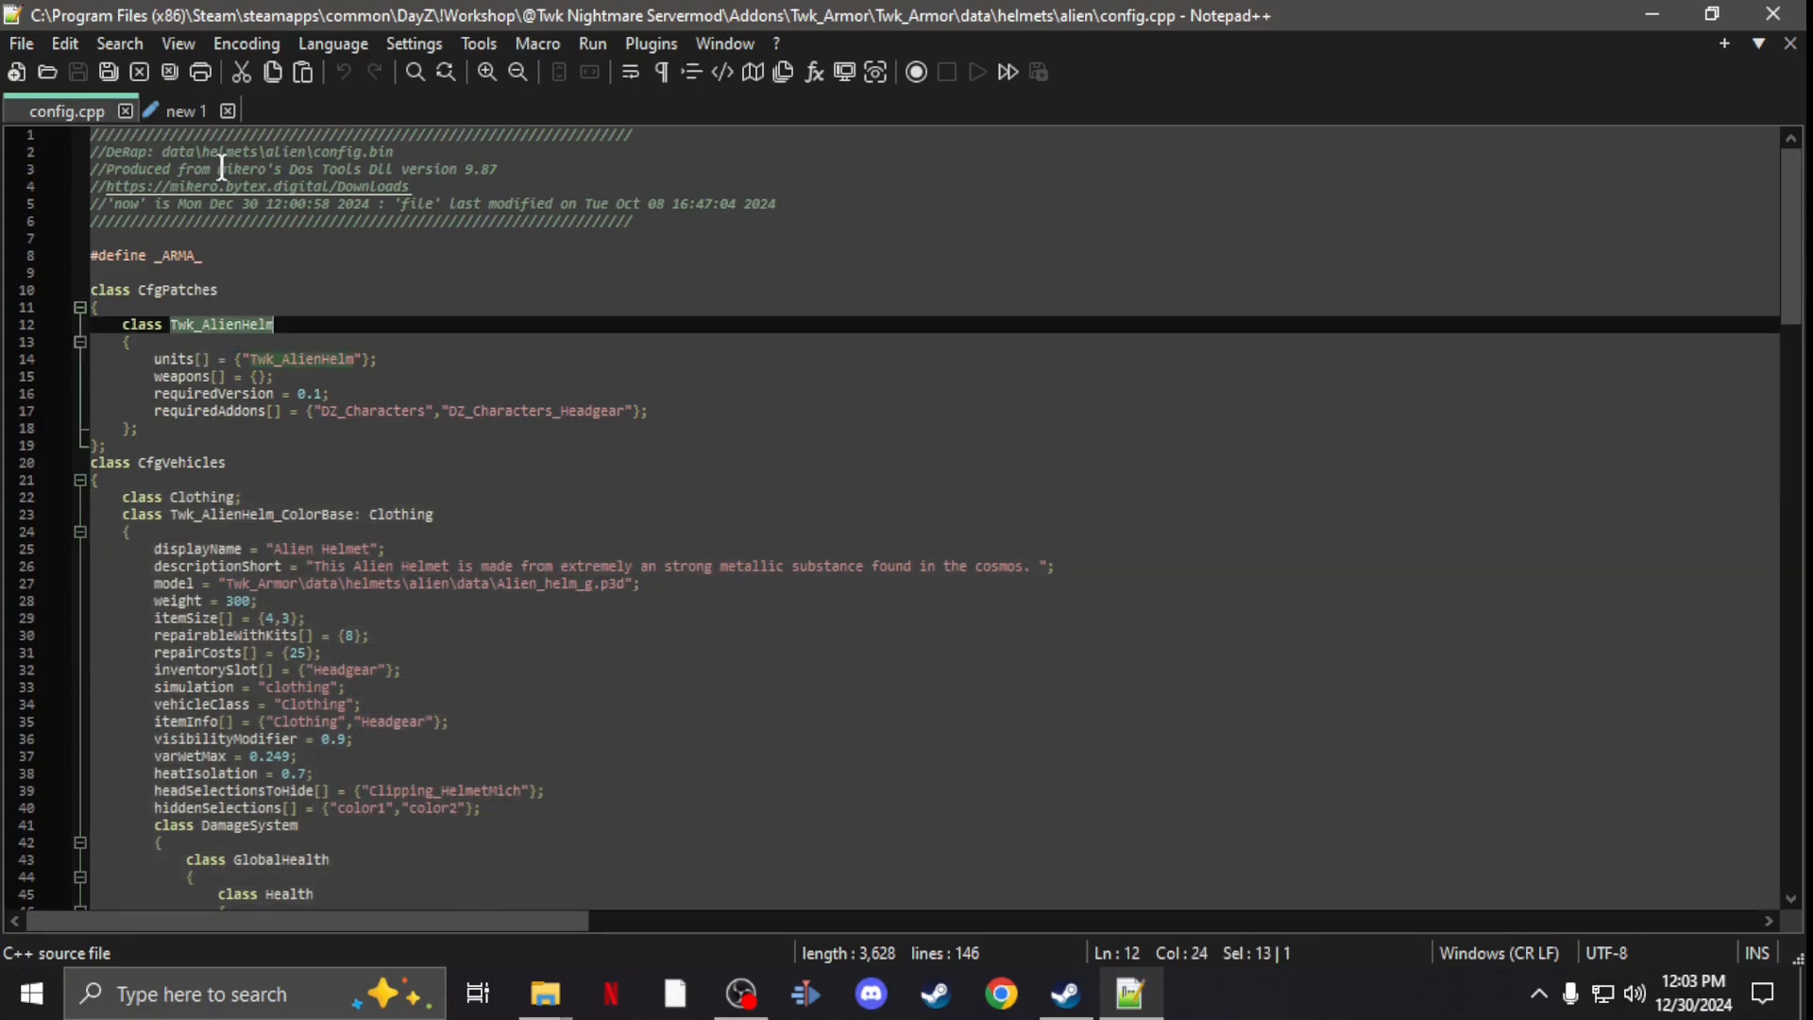
pyautogui.click(187, 110)
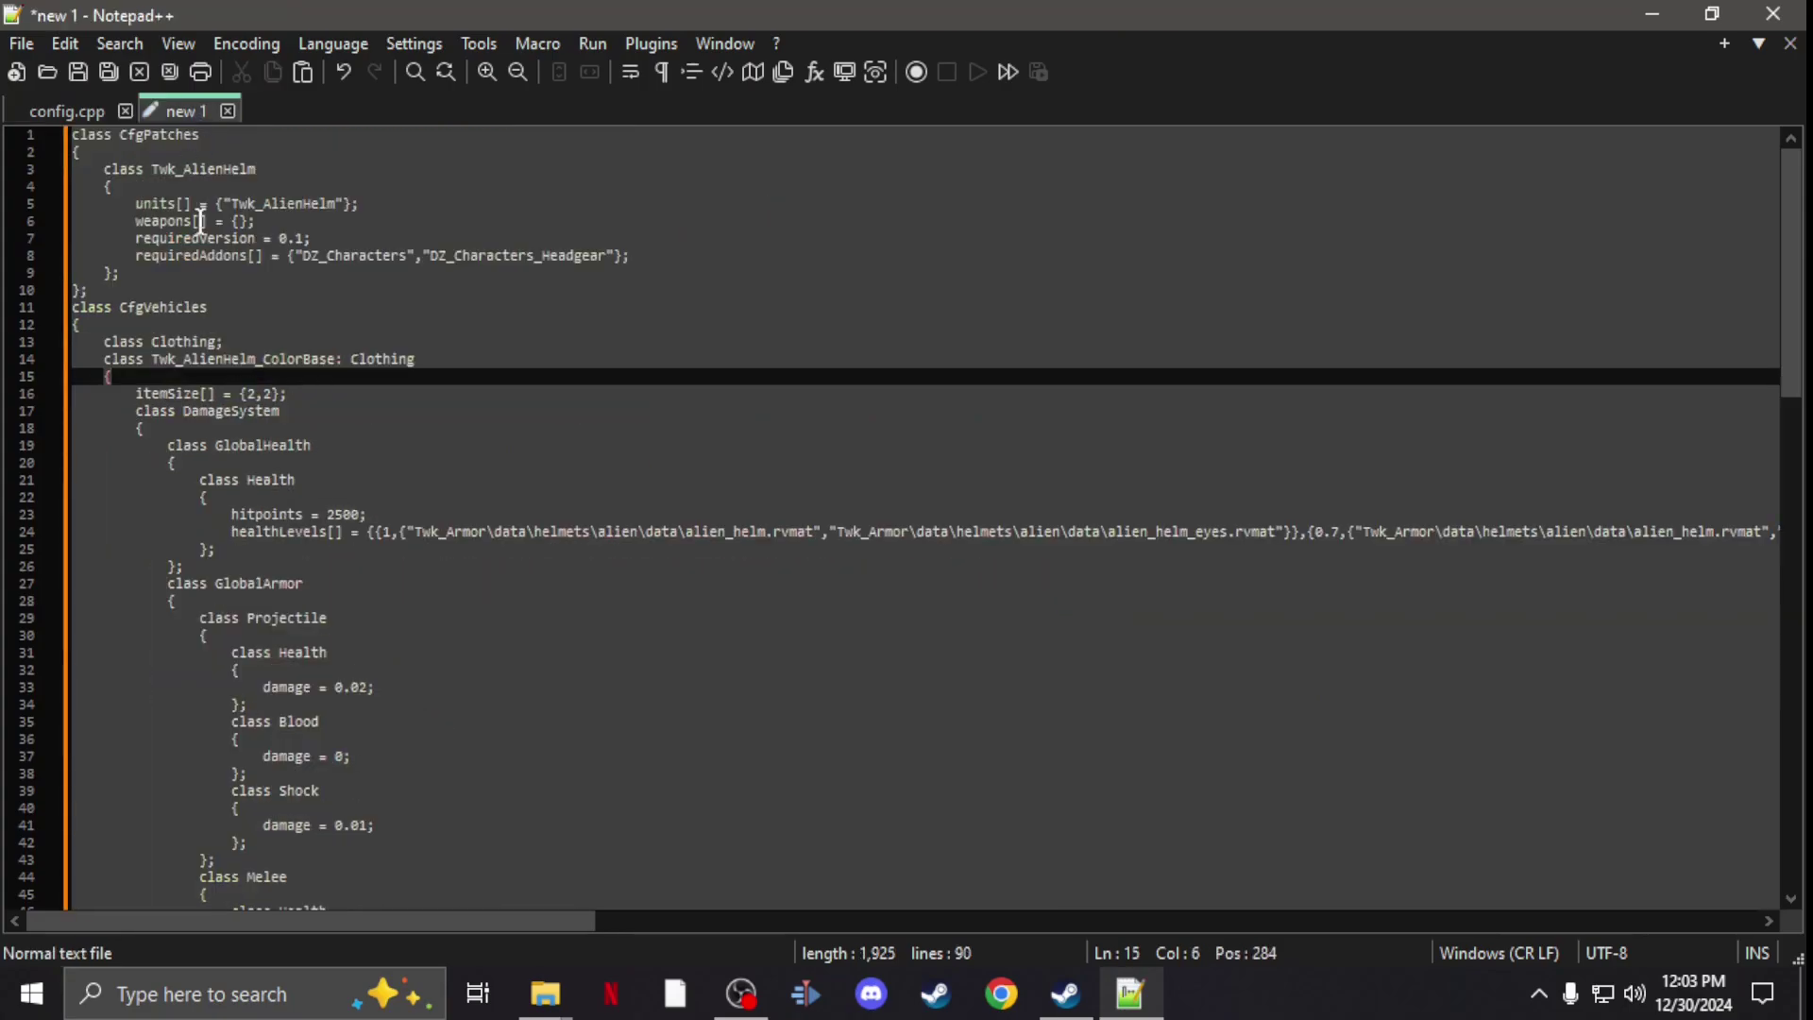
pyautogui.doubleClick(207, 169)
pyautogui.hotkey('ctrl', 'c')
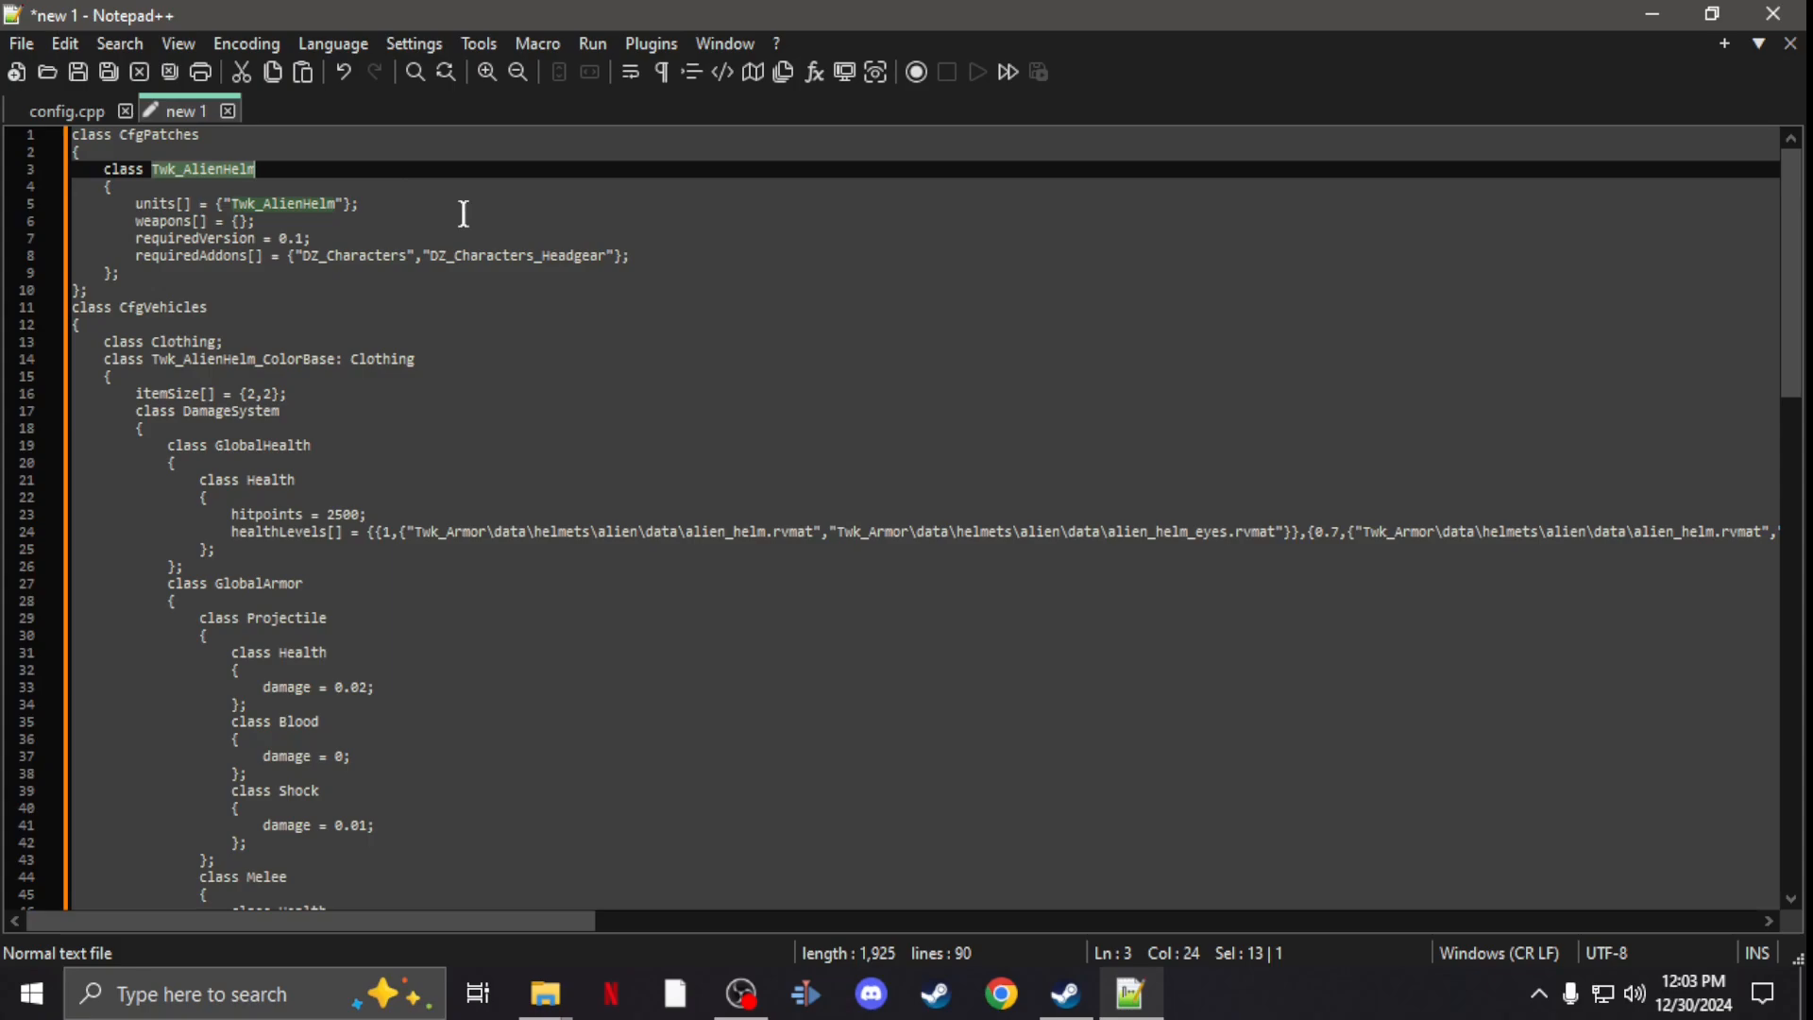
pyautogui.click(619, 256)
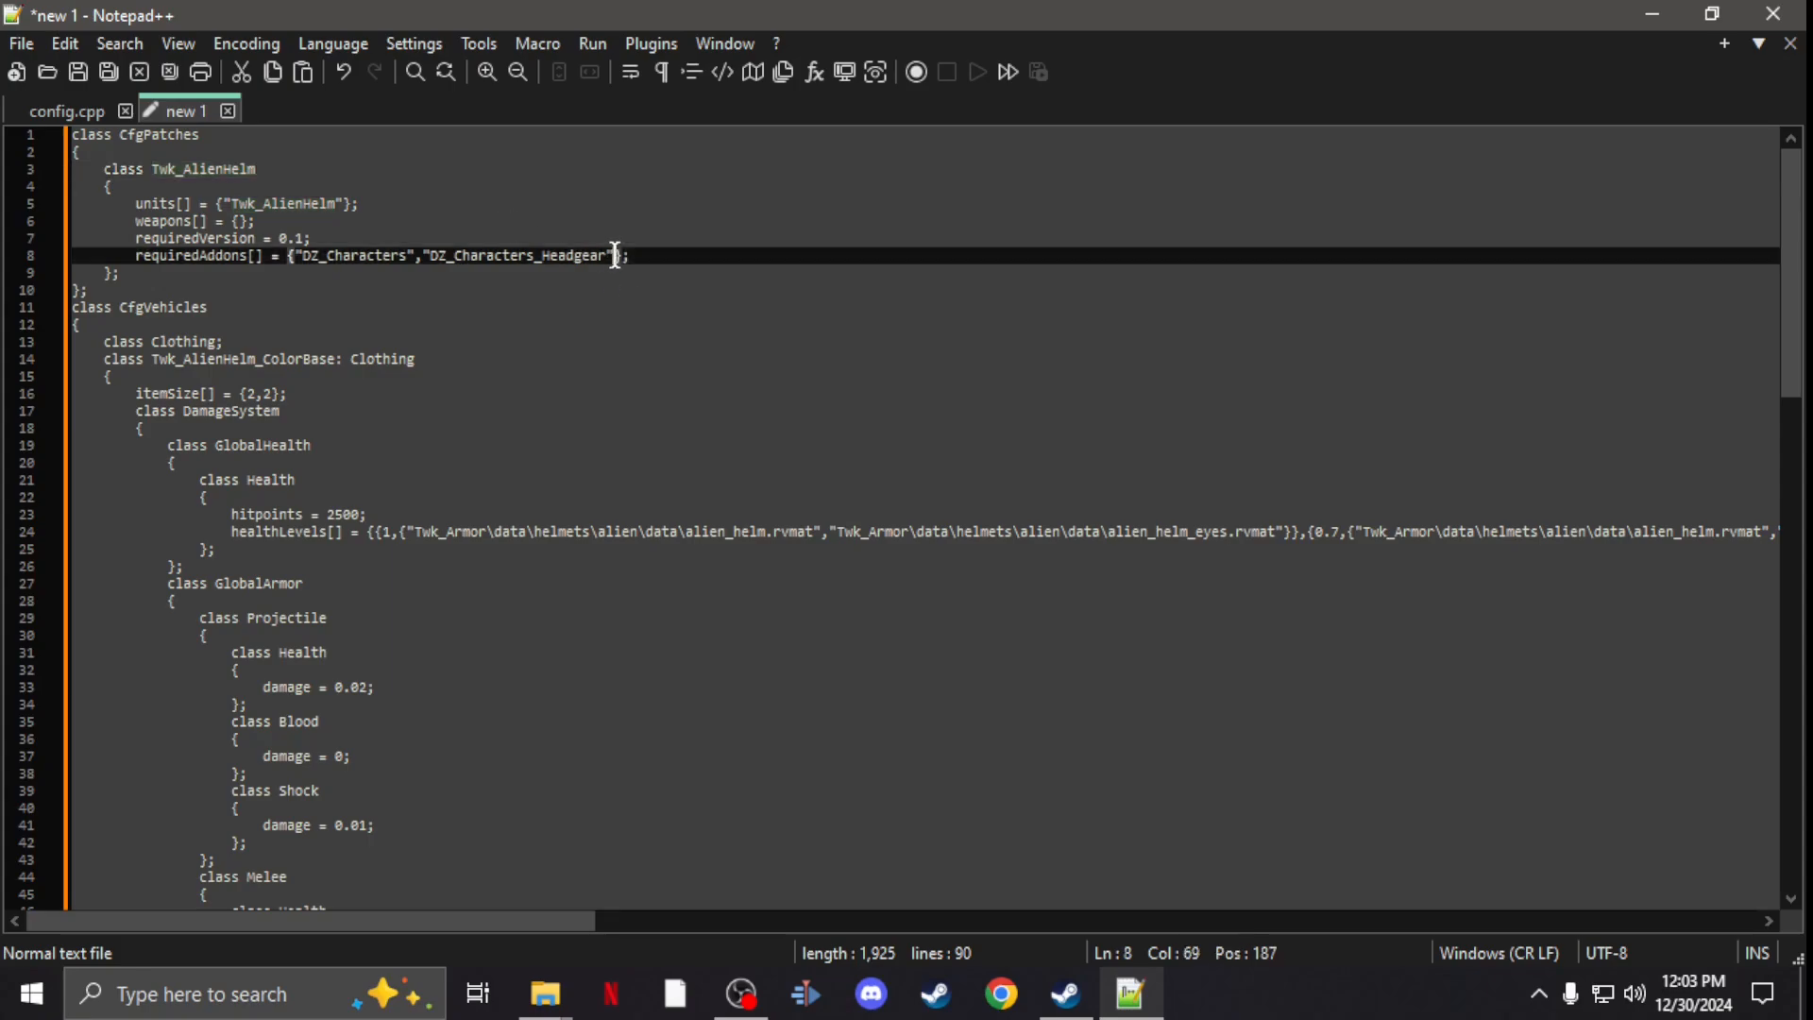
pyautogui.write(',')
pyautogui.write('"')
pyautogui.hotkey('ctrl', 'v')
pyautogui.write('"')
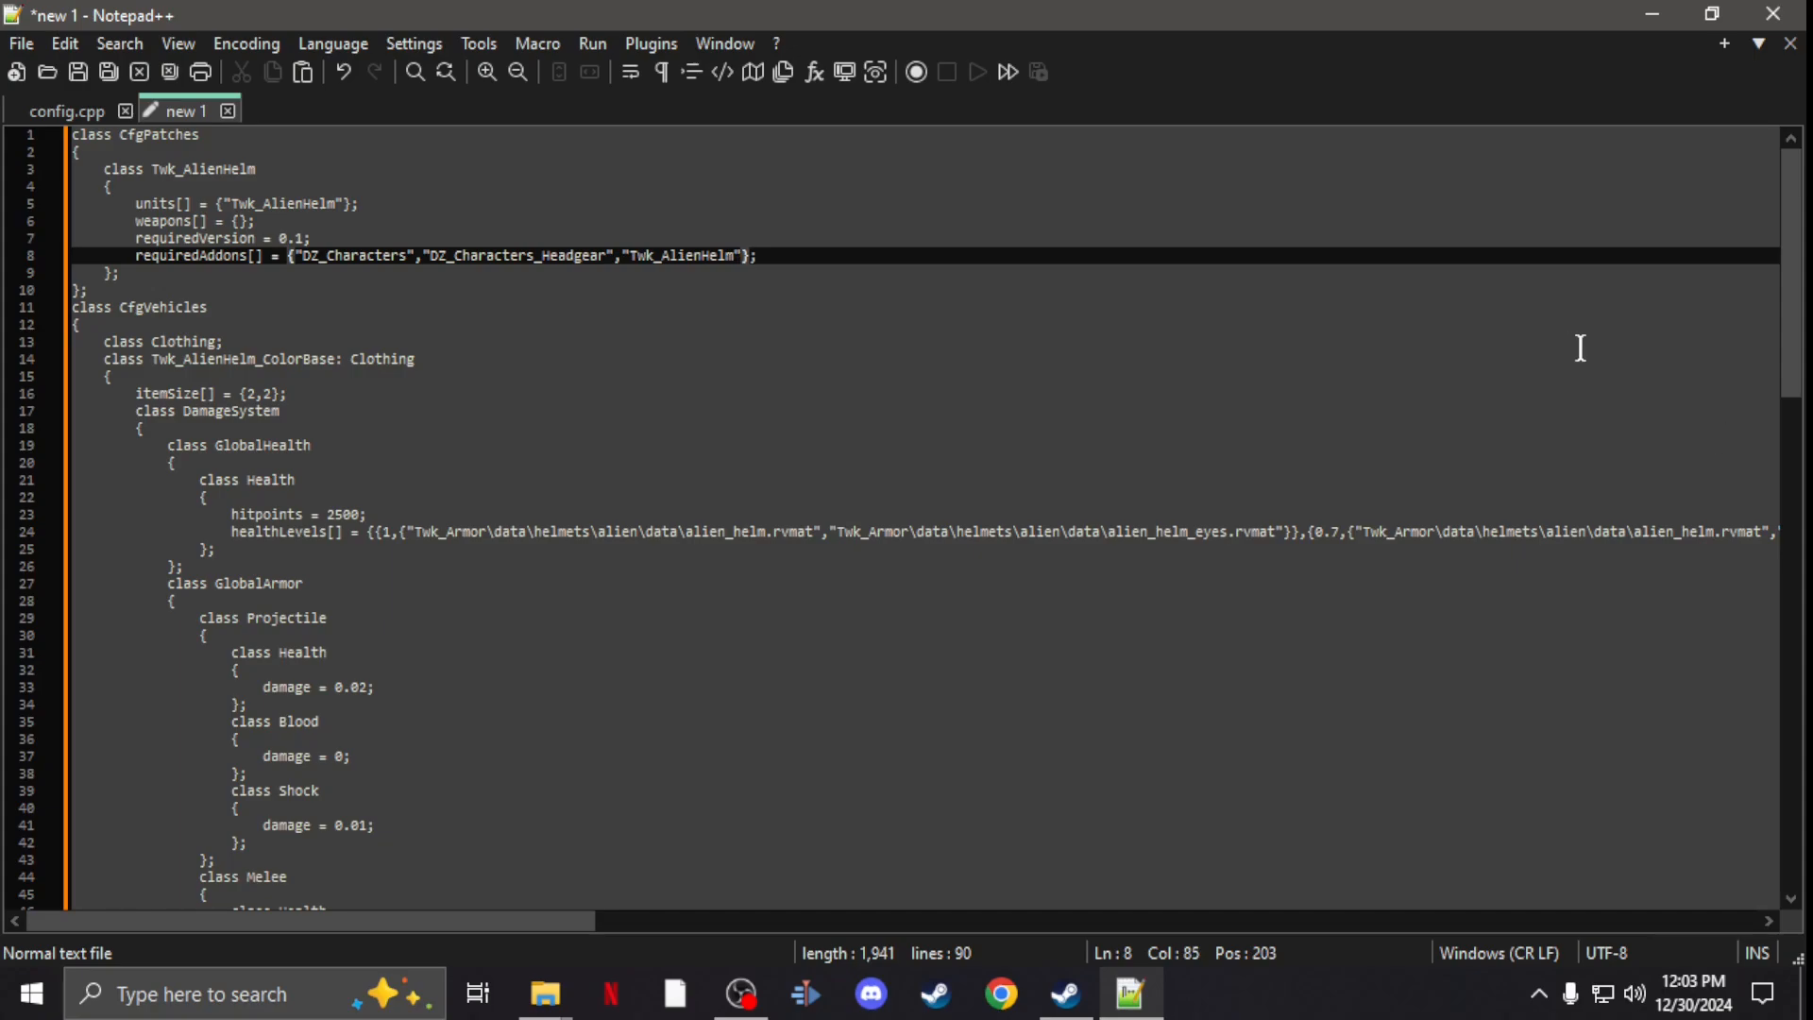
# Step: Select the Twk_AlienHelm patch class name on line 3 for renaming
pyautogui.click(183, 169)
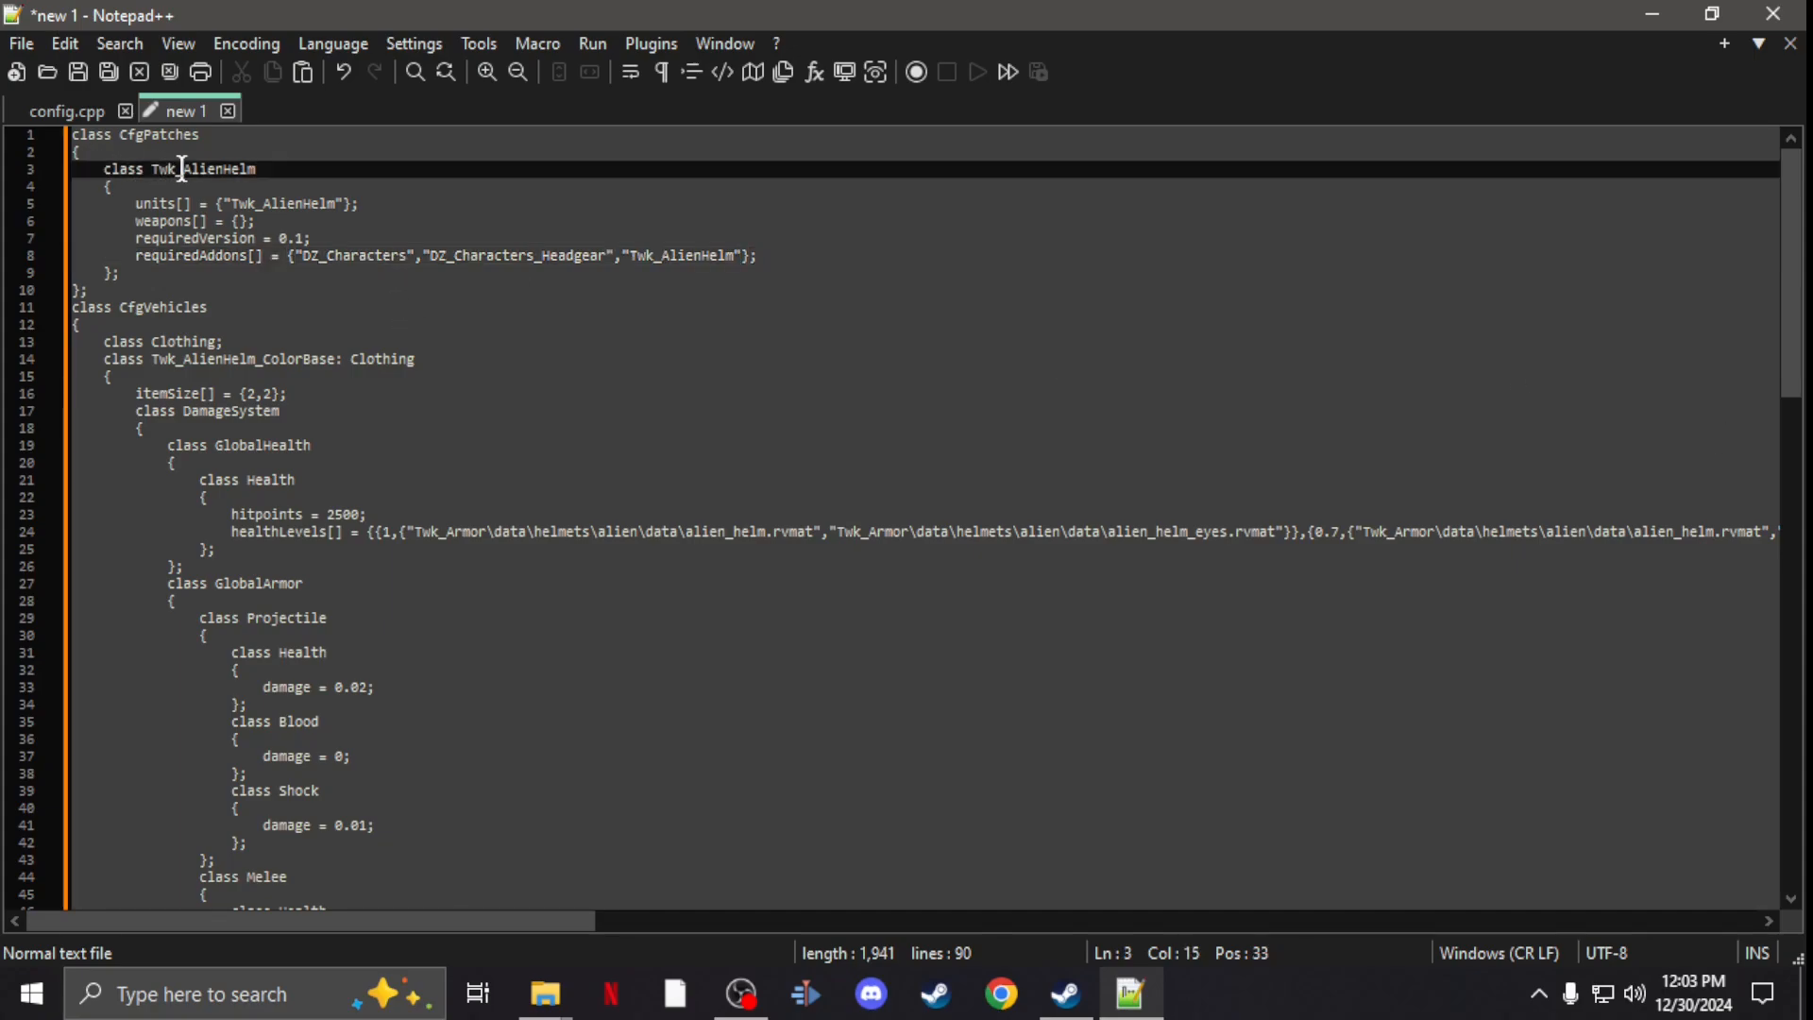
pyautogui.doubleClick(181, 169)
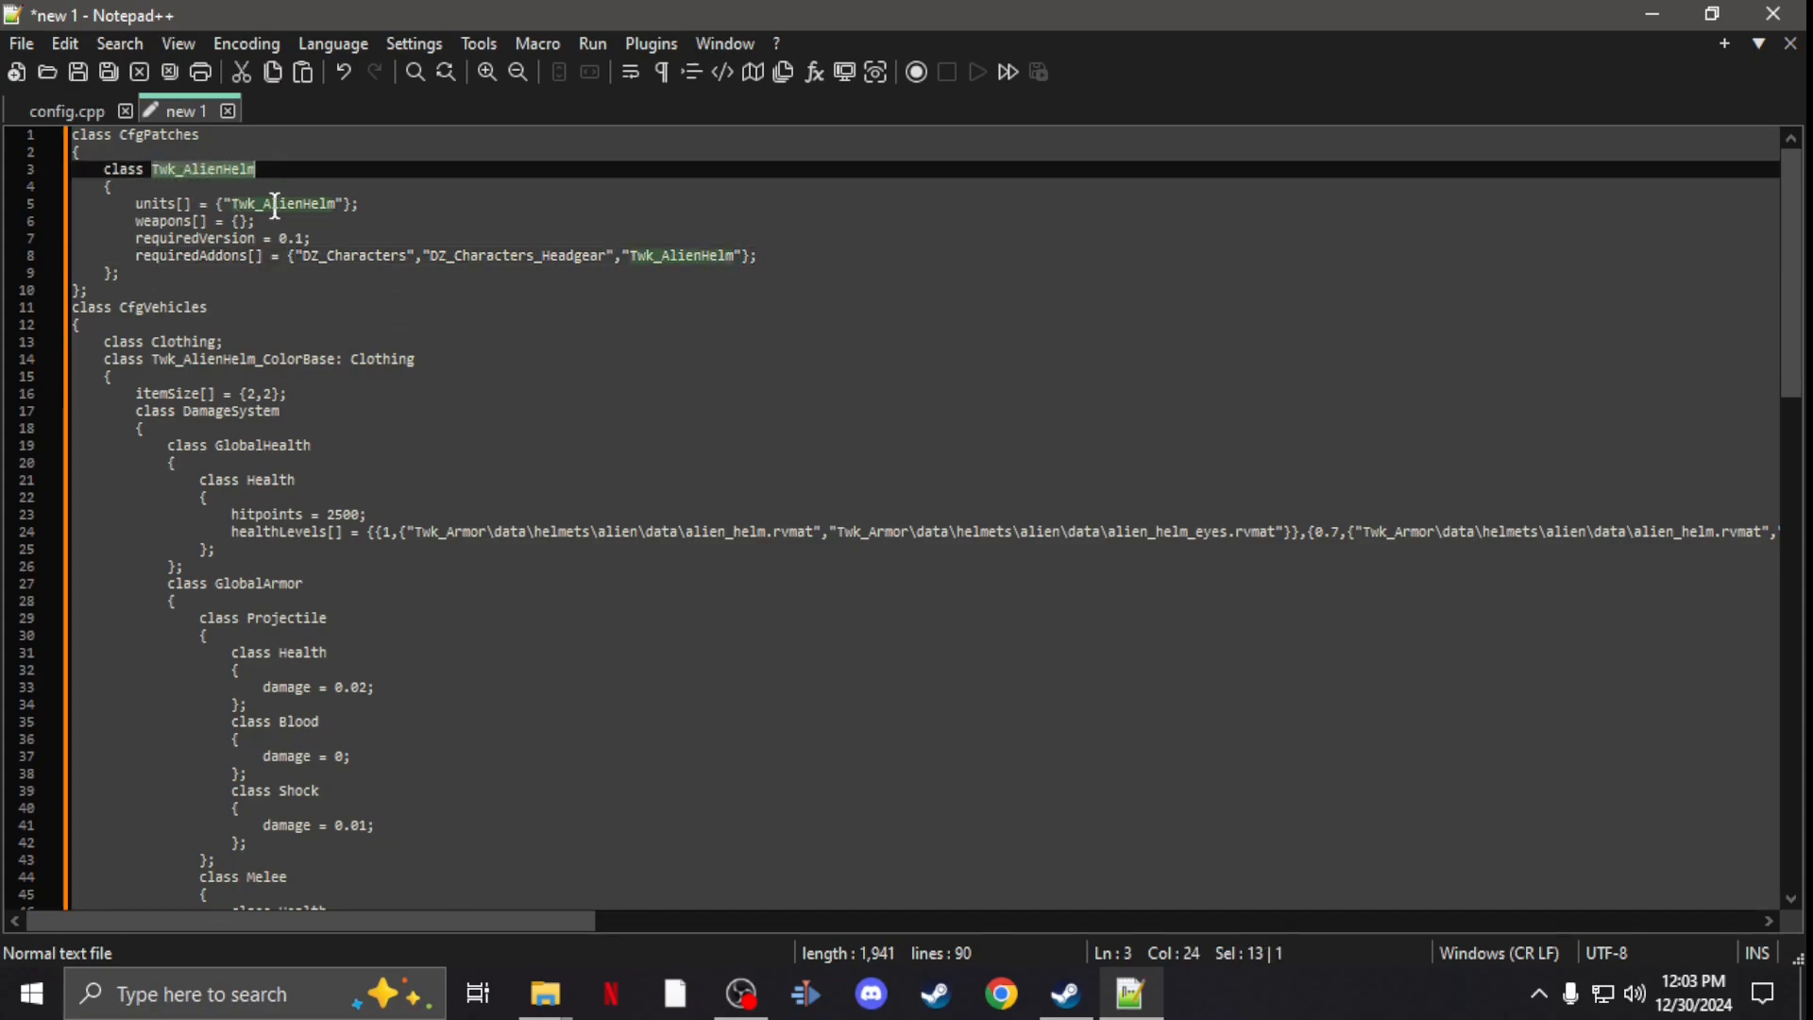
pyautogui.write('Sample')
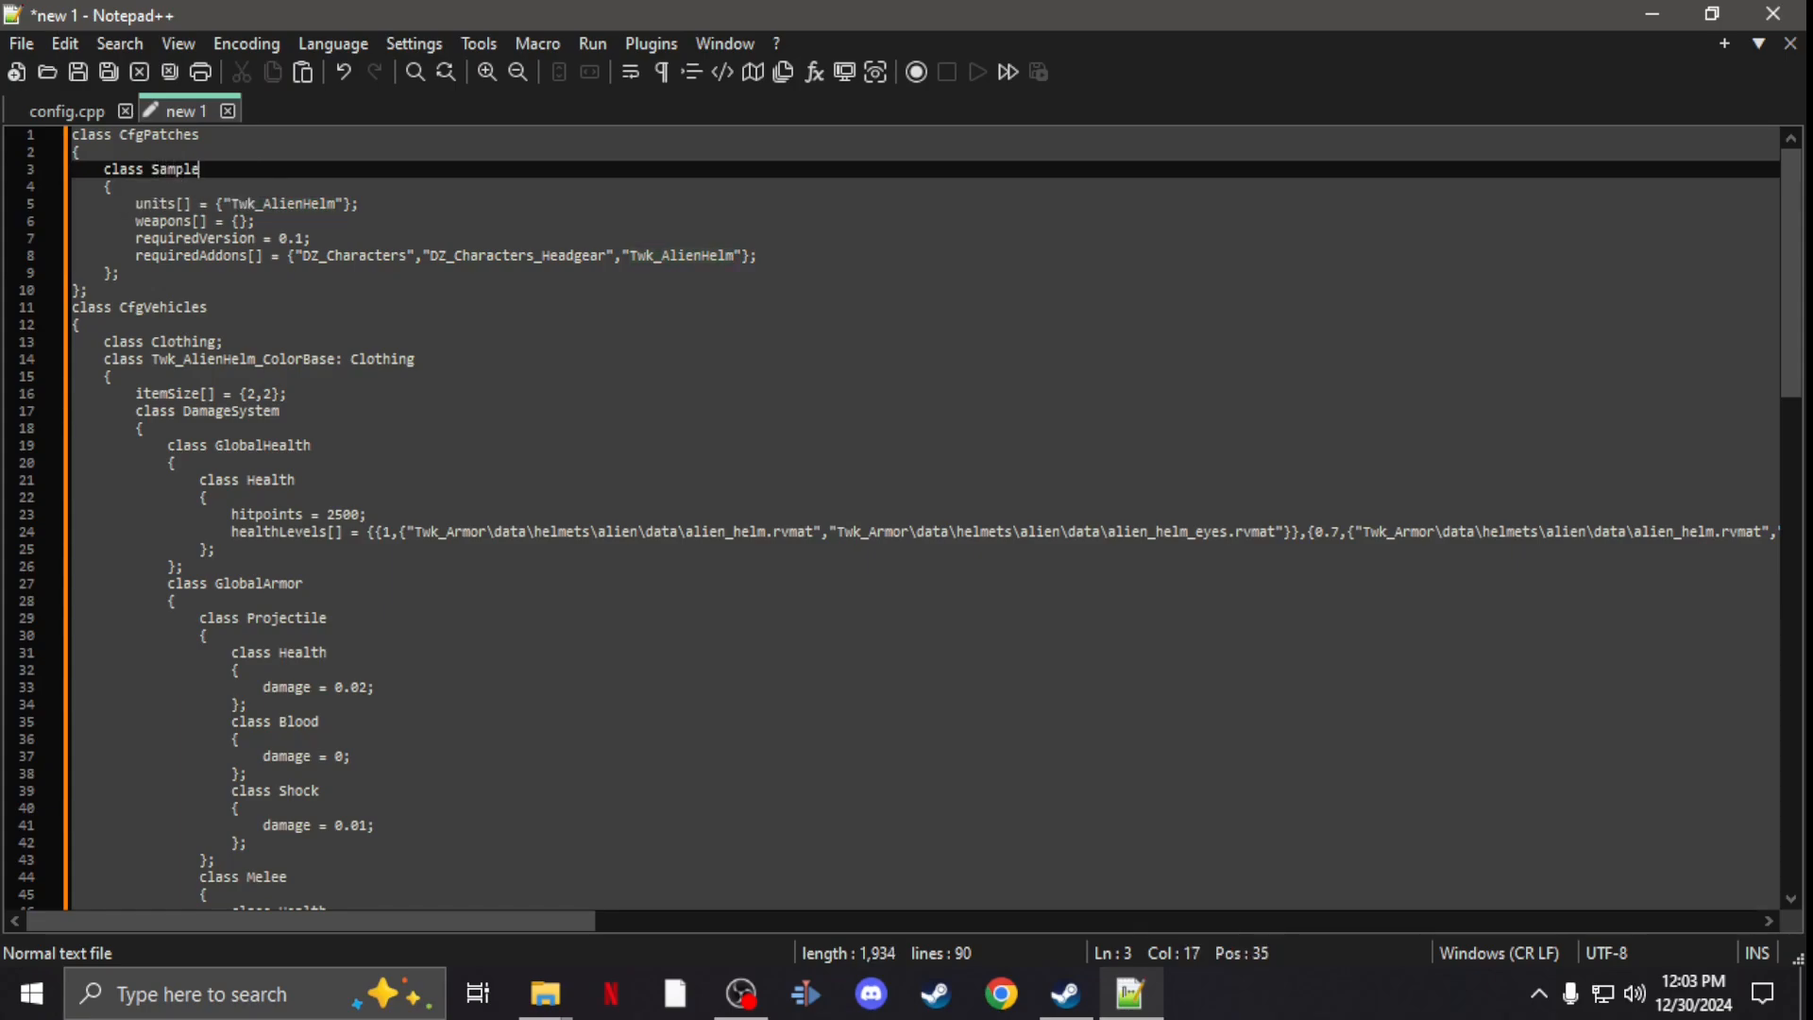
pyautogui.write('_Override')
# Step: Empty the units list to {} by deleting Twk_AlienHelm and its quotes
pyautogui.doubleClick(294, 202)
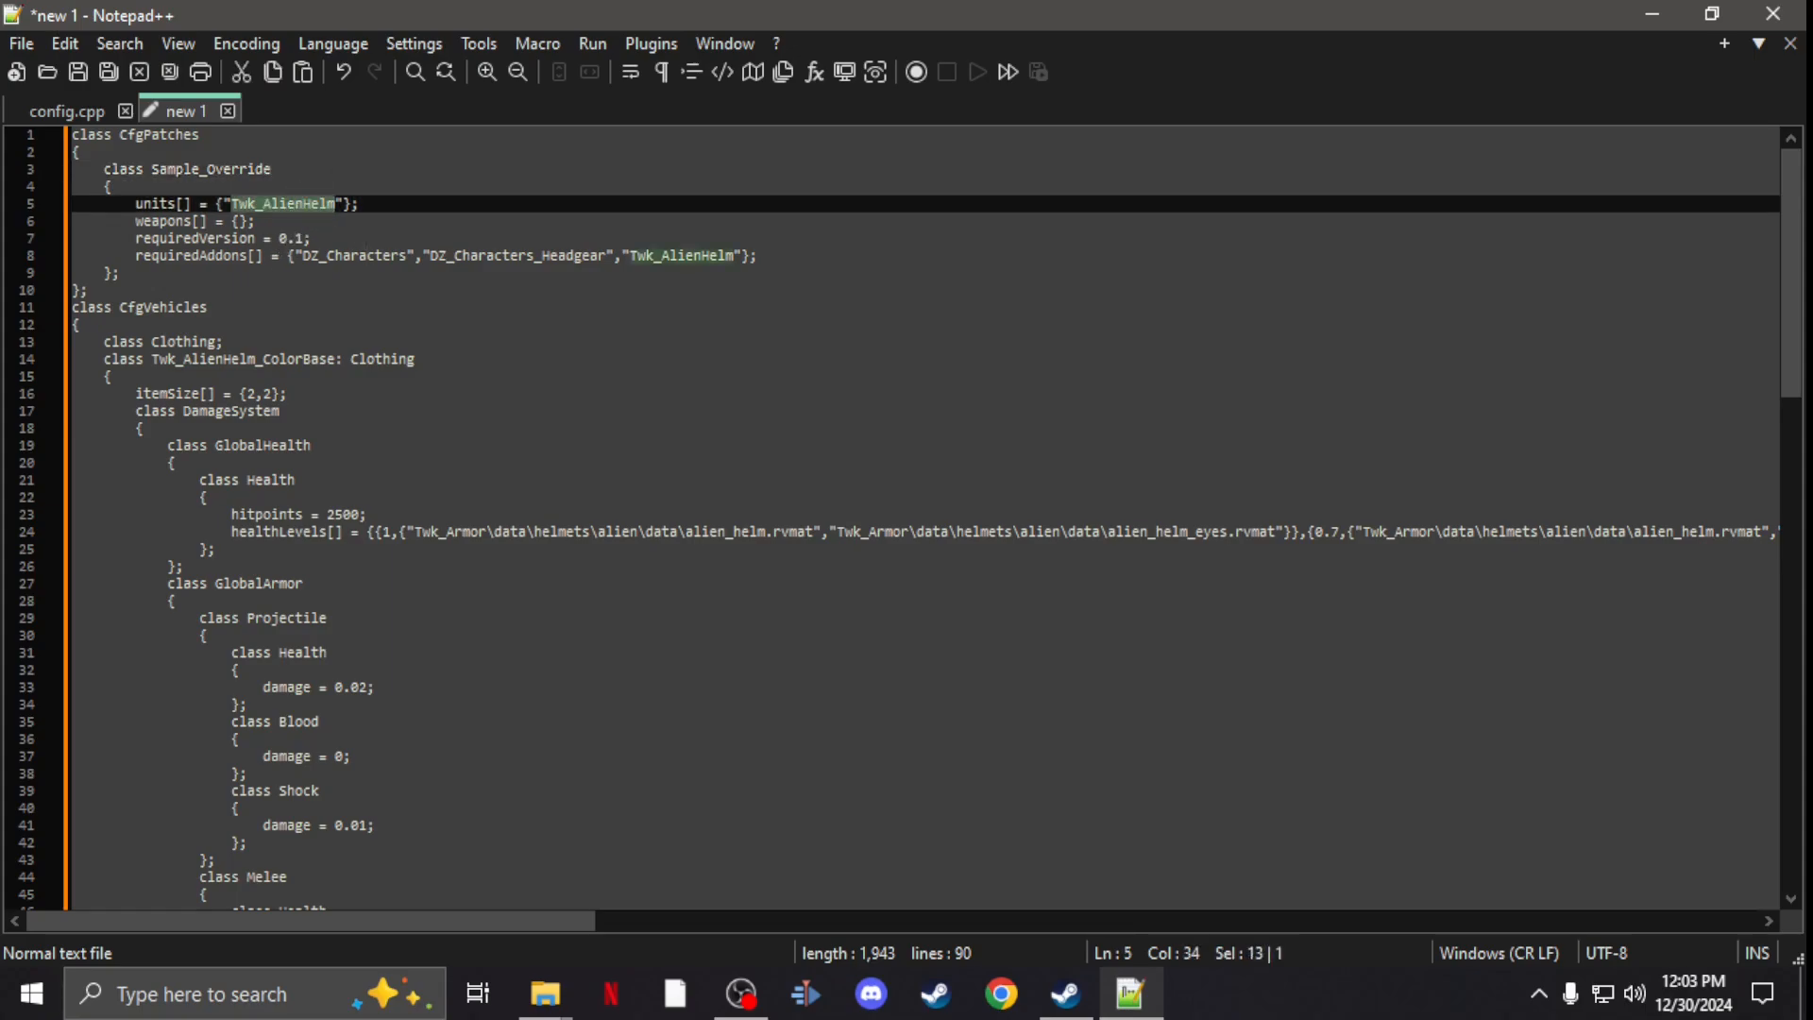
pyautogui.press('BackSpace')
pyautogui.press('Right')
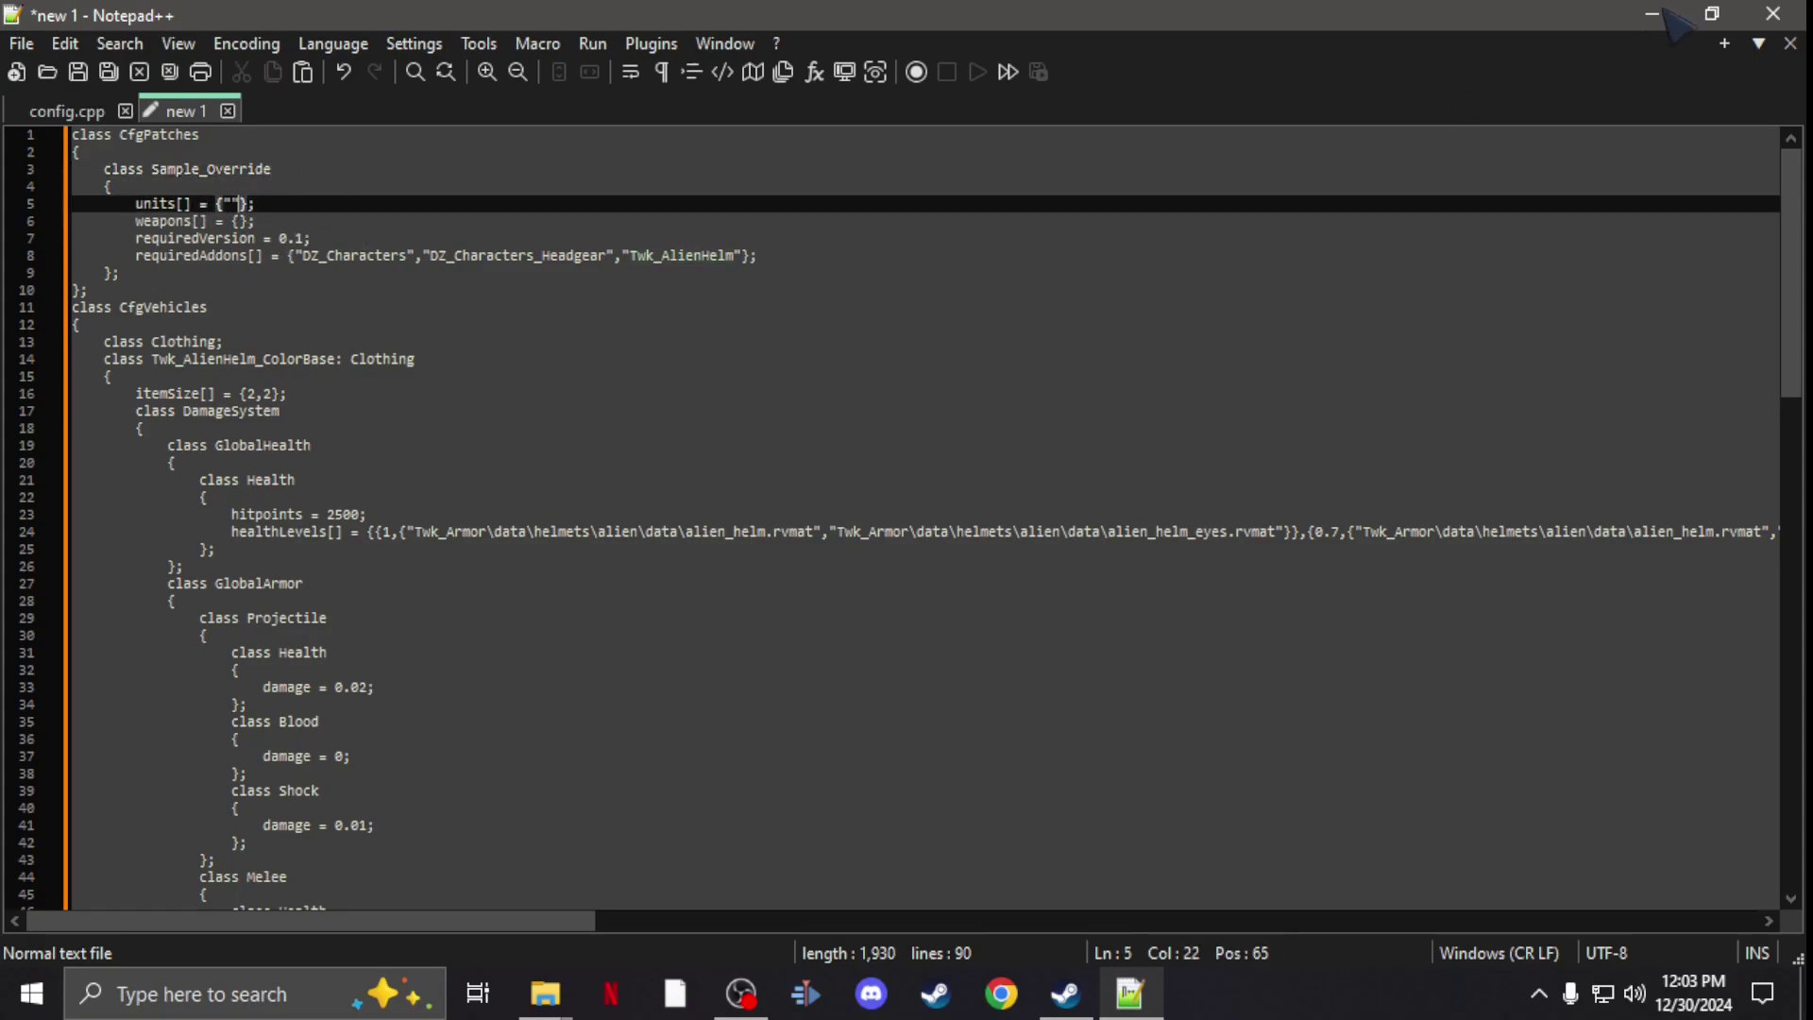
pyautogui.press('BackSpace')
pyautogui.press('BackSpace')
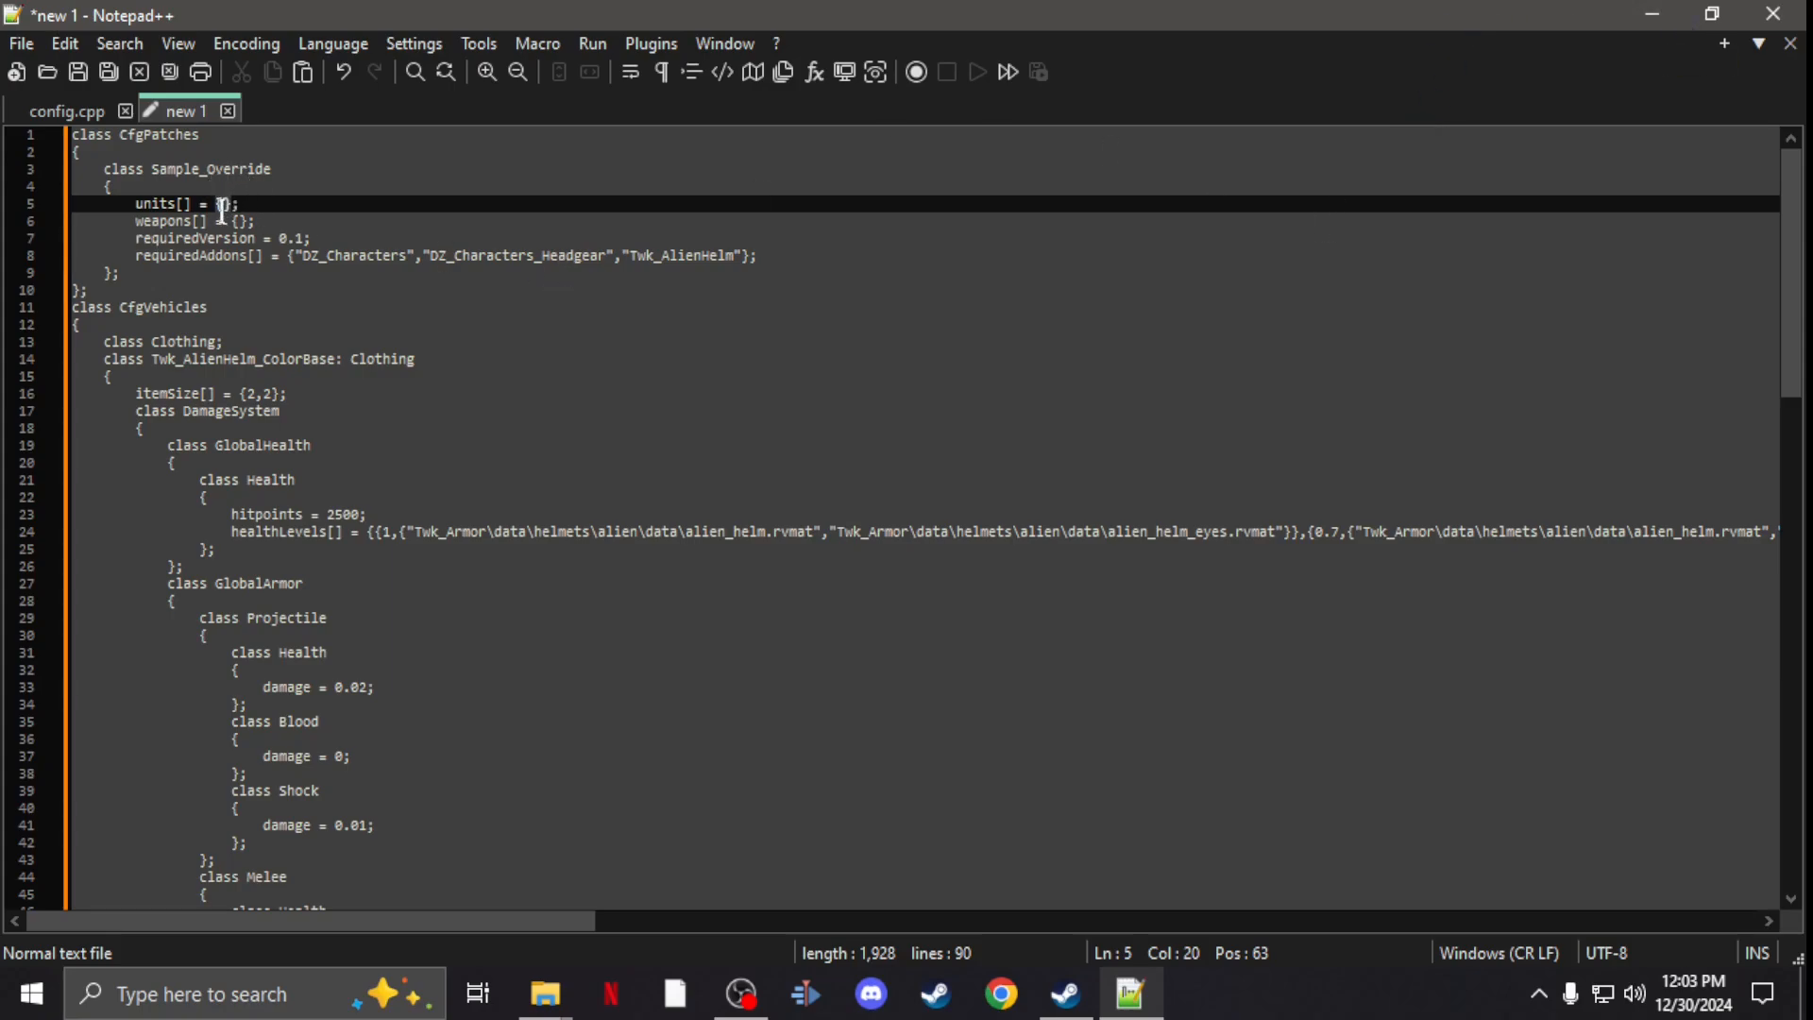
pyautogui.scroll(-2, 252, 373)
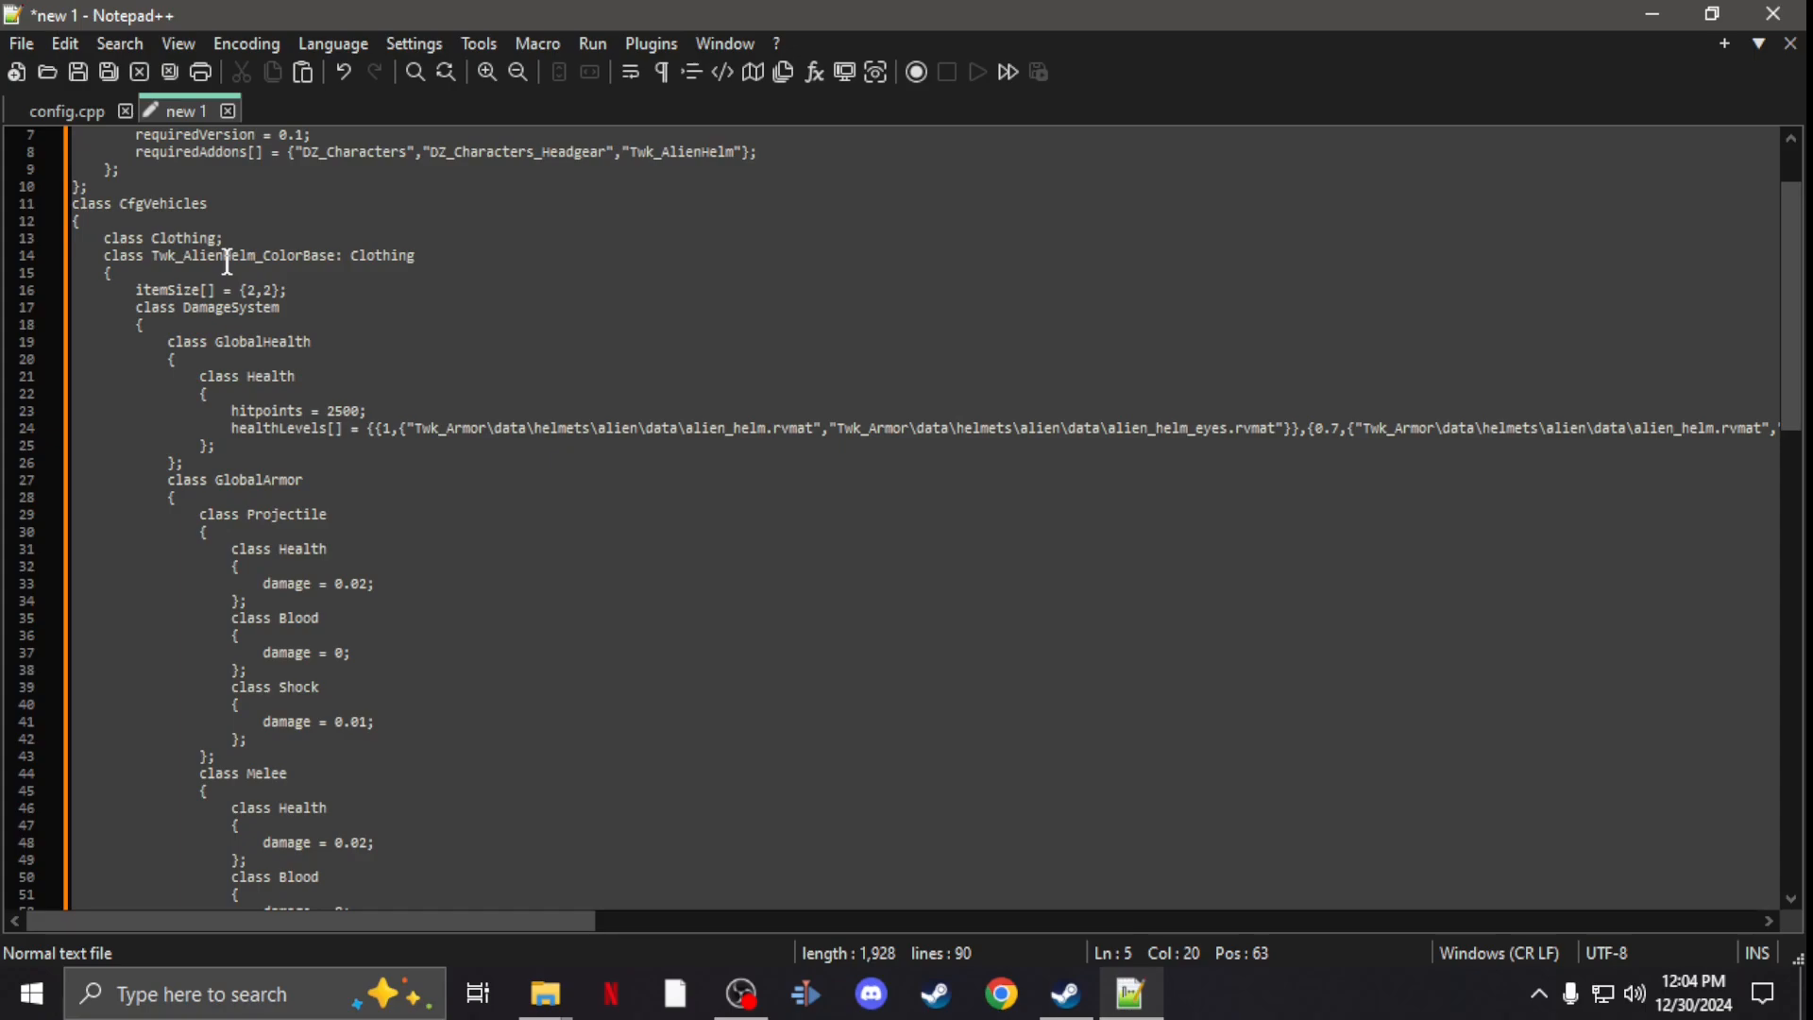
pyautogui.scroll(2, 226, 261)
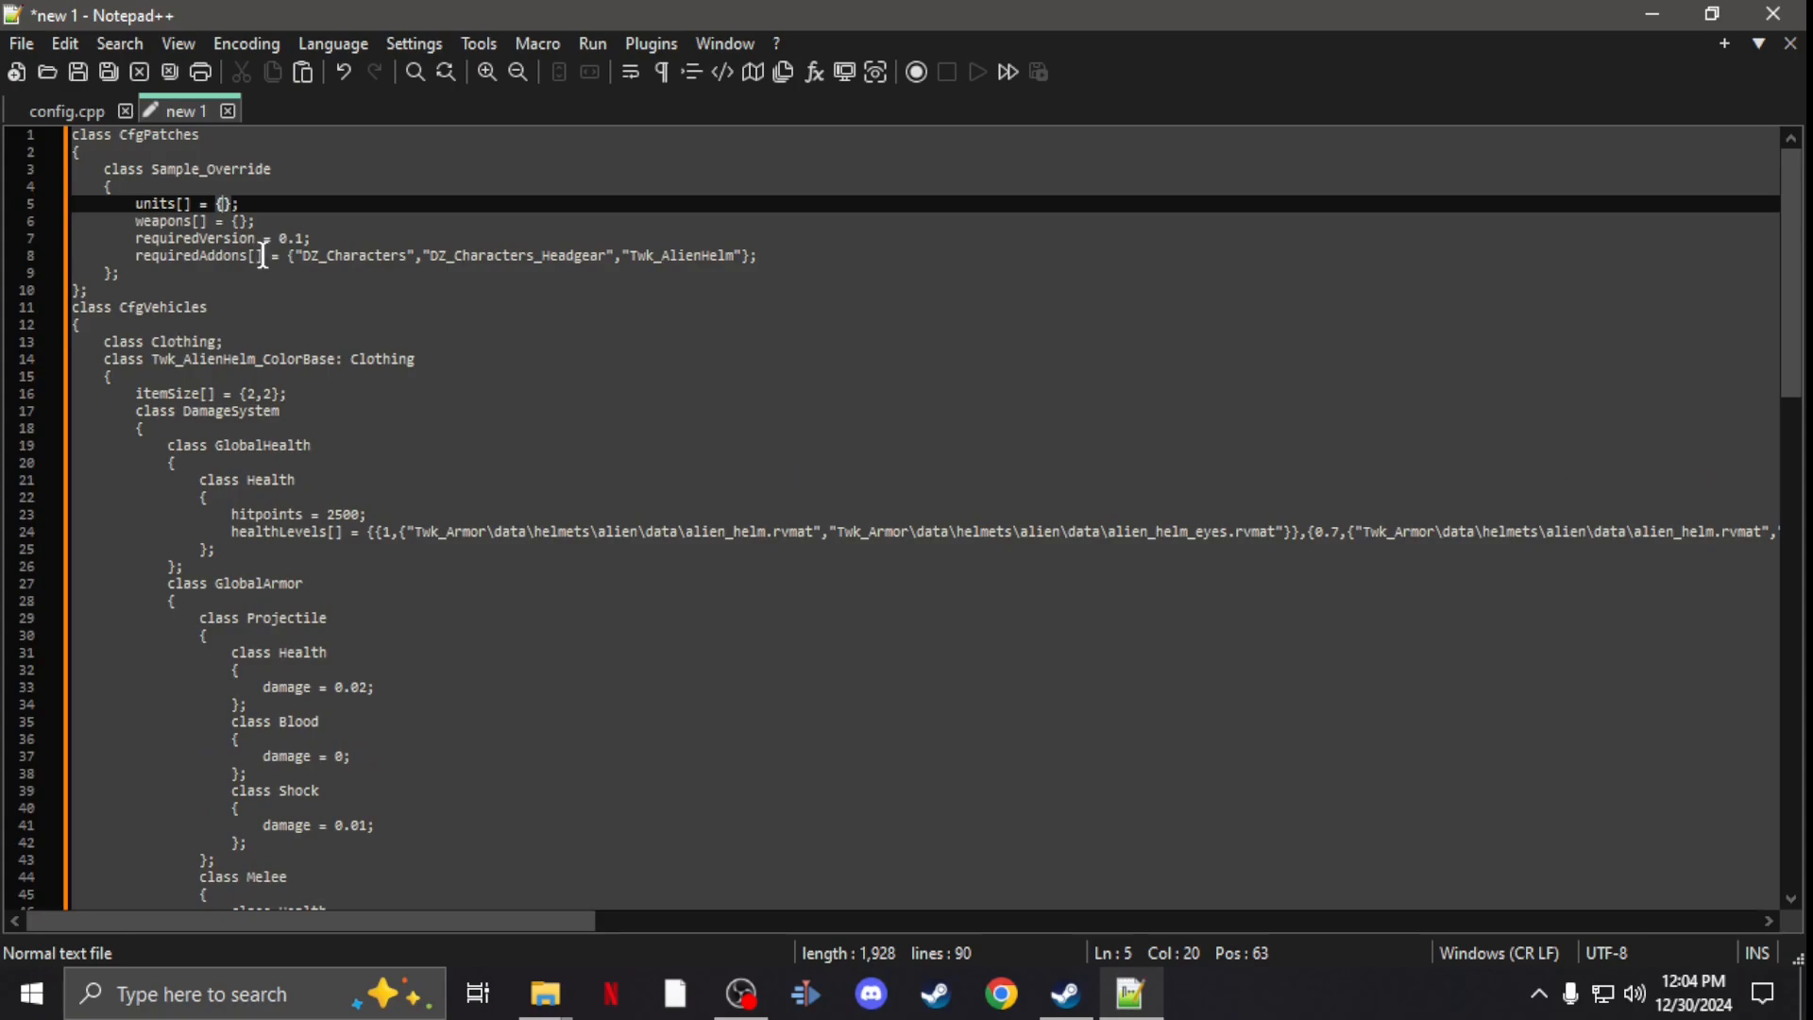
# Step: Set the Health class hitpoints to 7500 after trying larger values
pyautogui.doubleClick(252, 359)
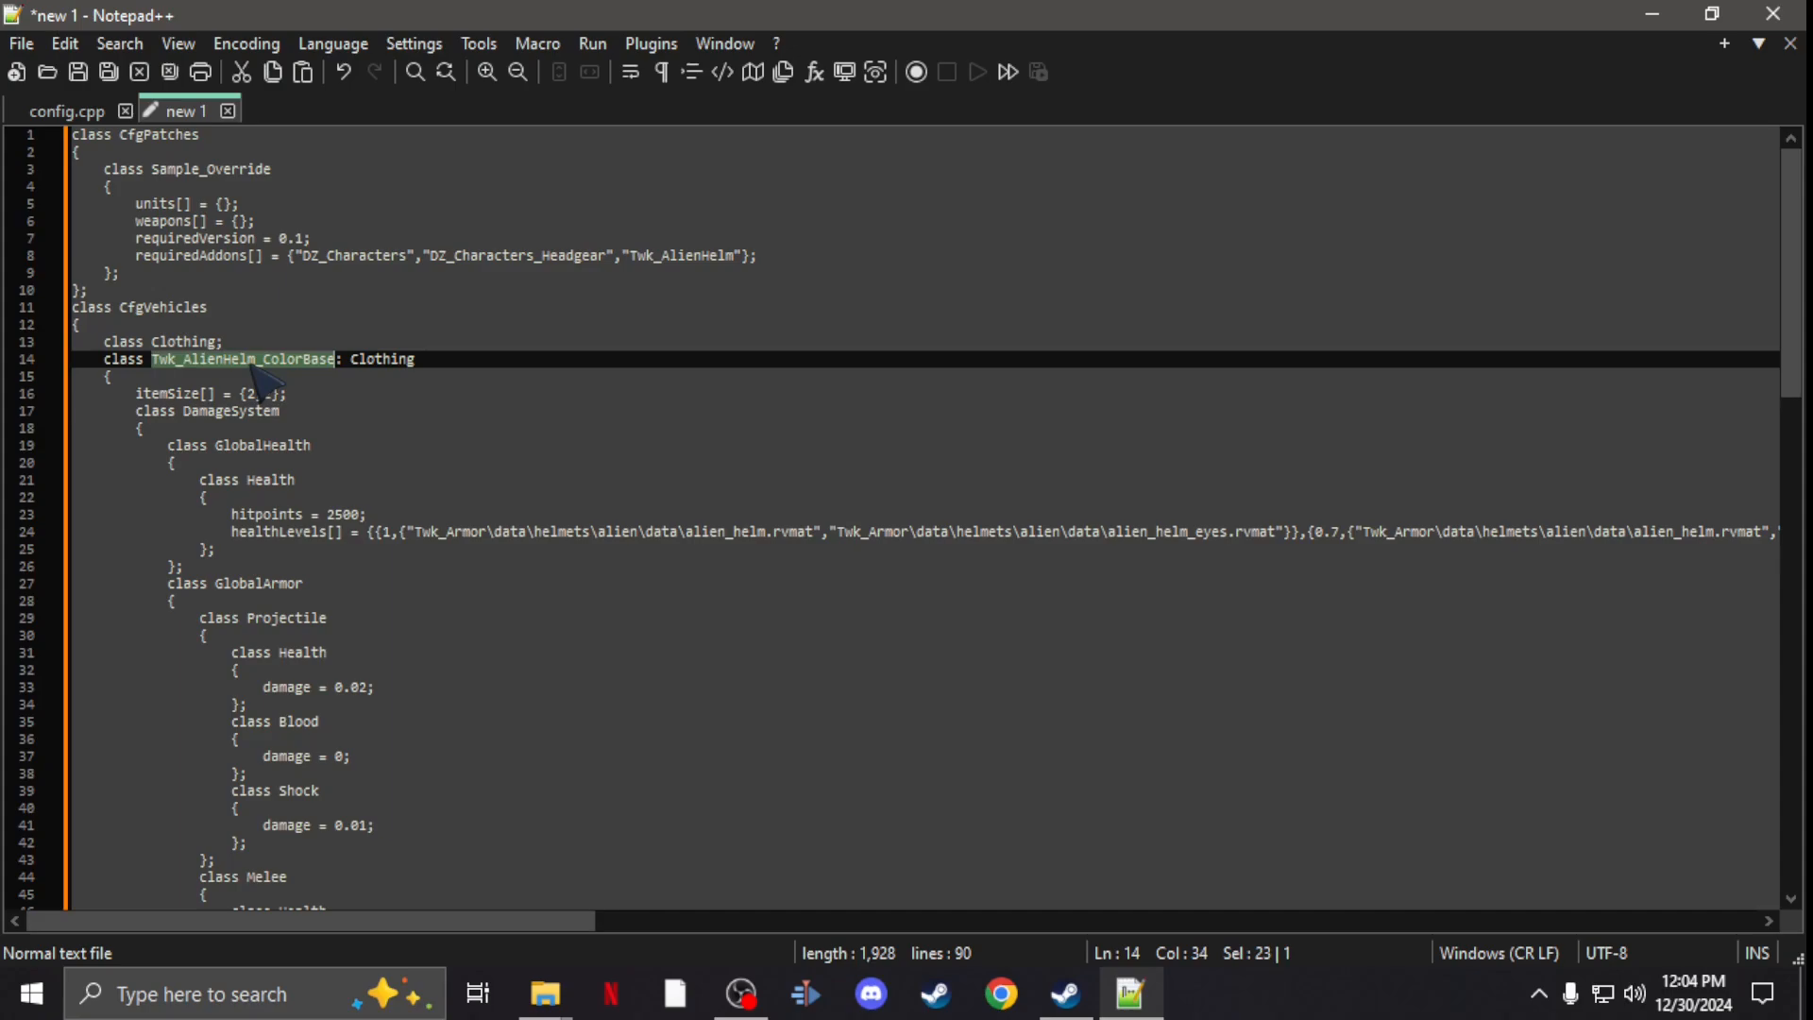
pyautogui.scroll(-2, 259, 432)
pyautogui.scroll(-2, 260, 425)
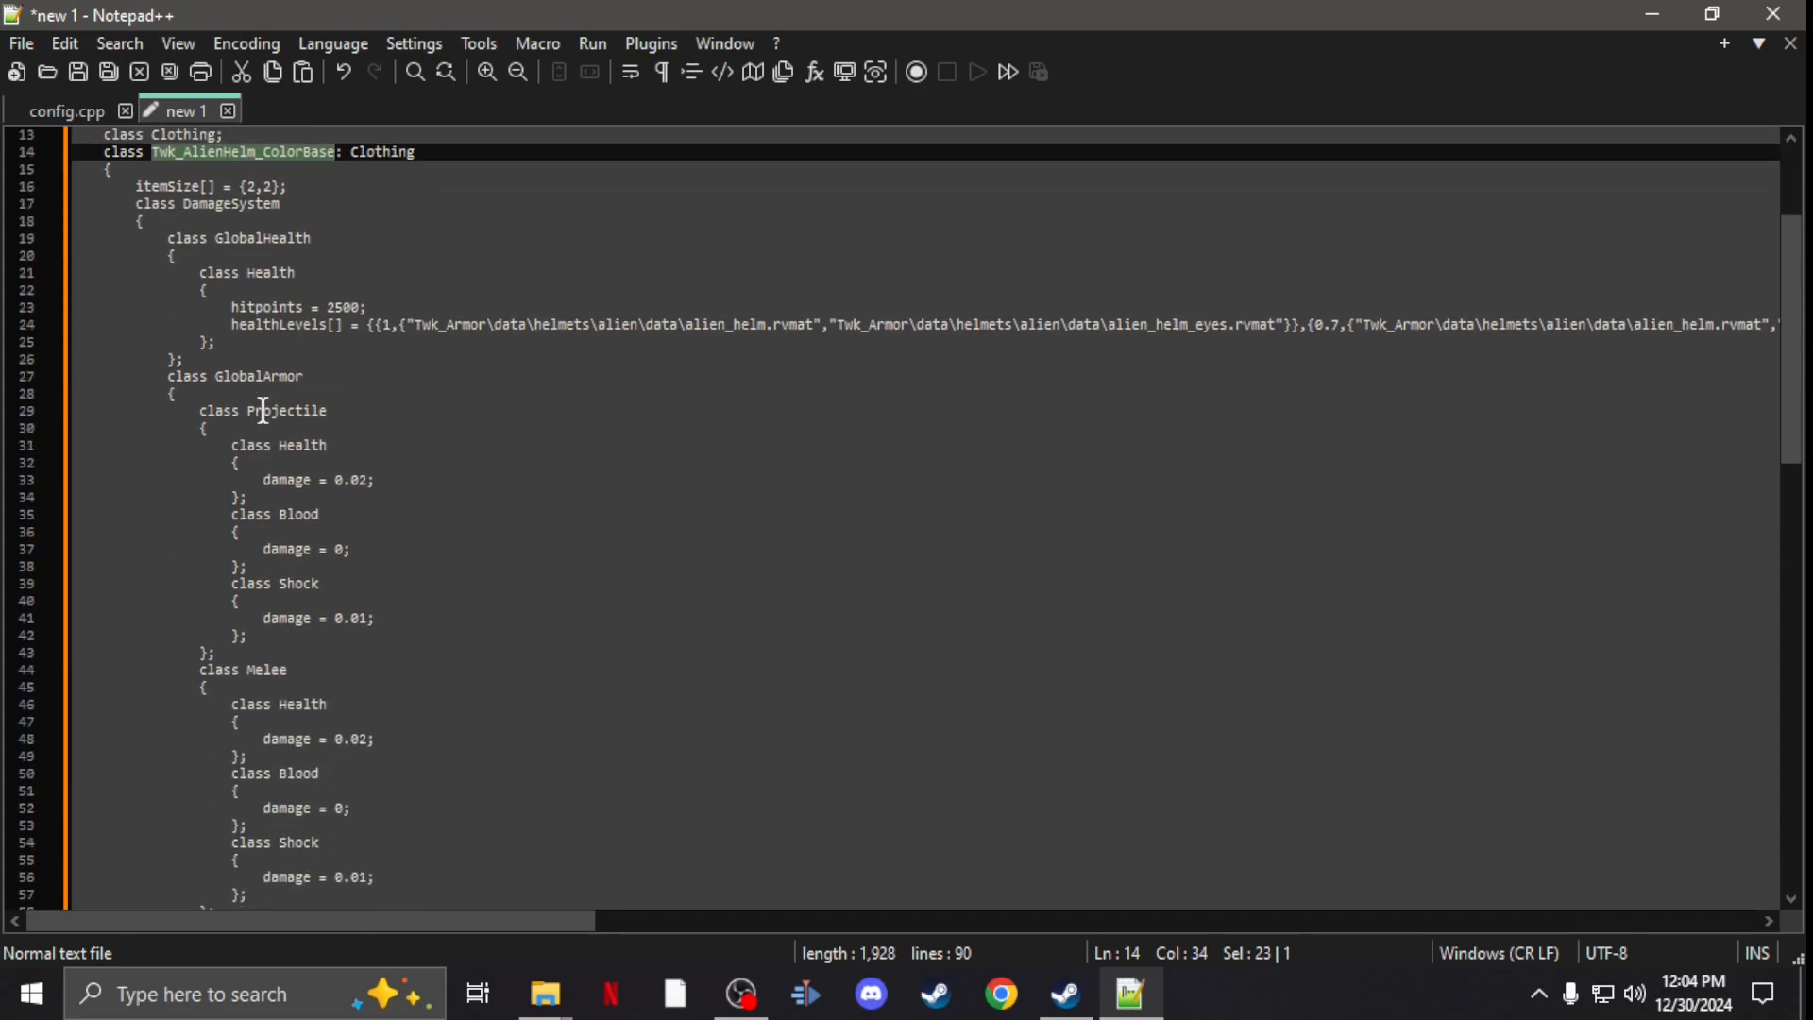
pyautogui.doubleClick(343, 307)
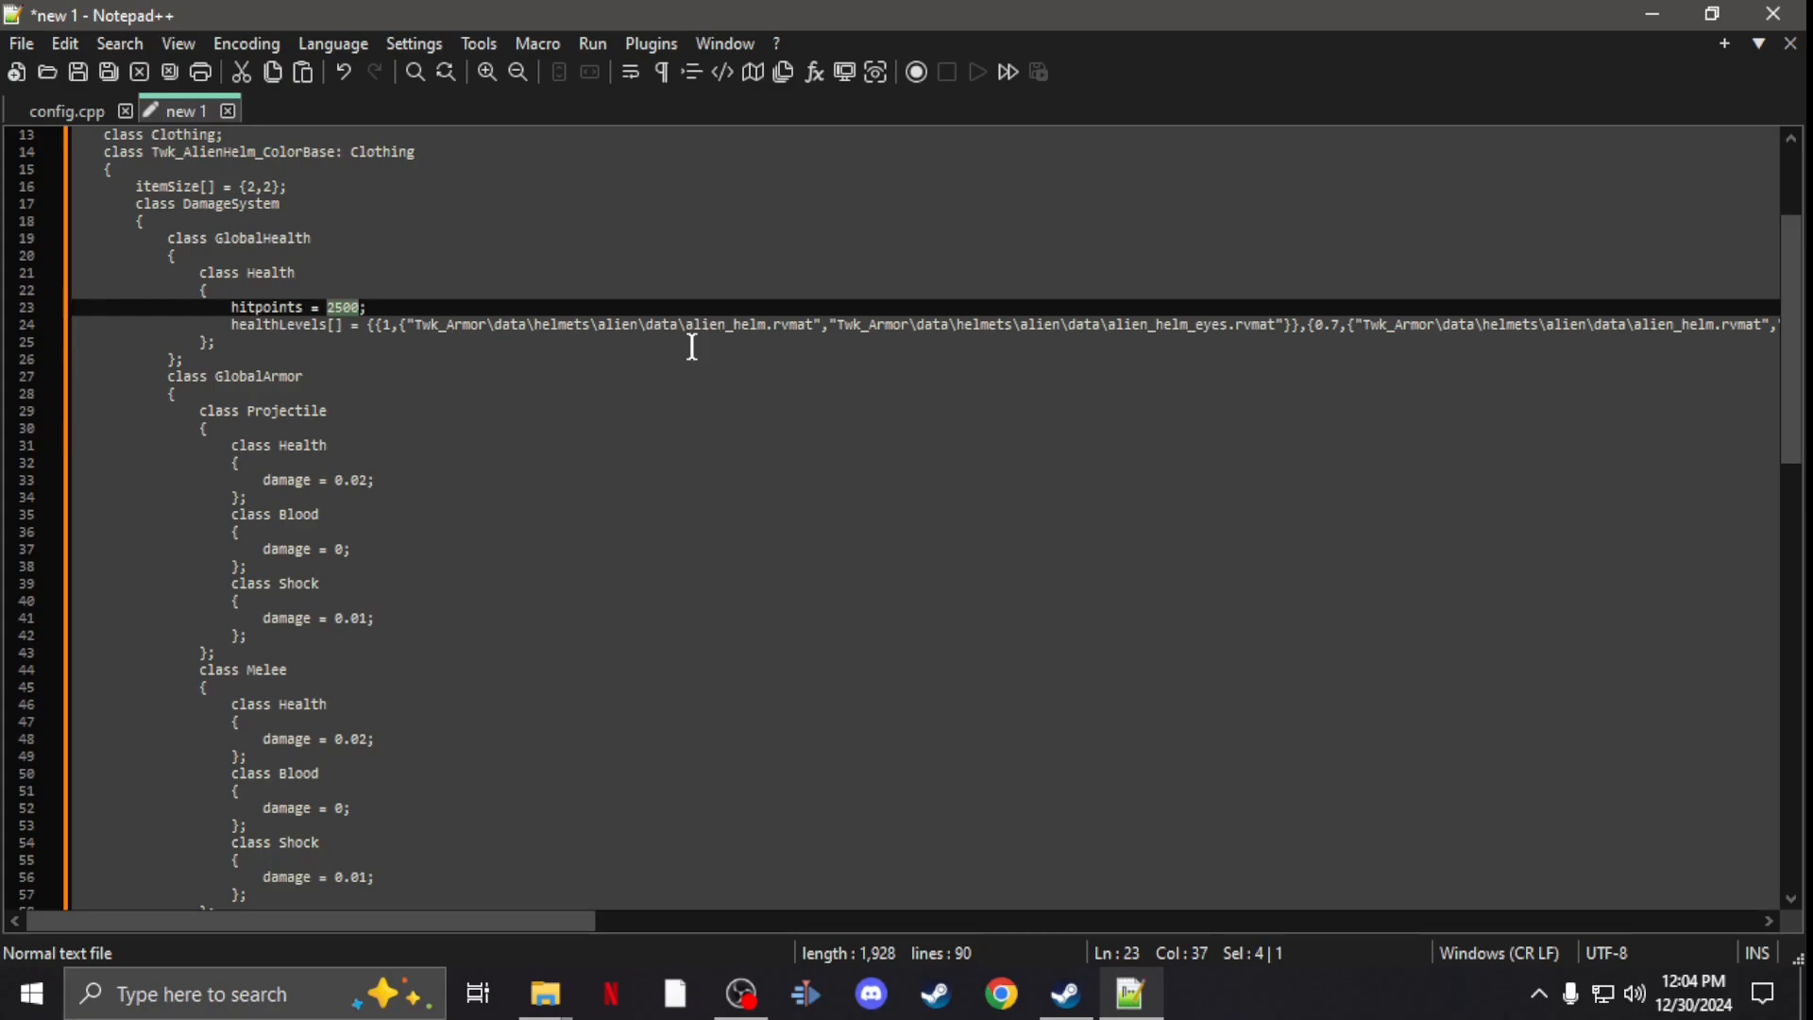
pyautogui.write('7500')
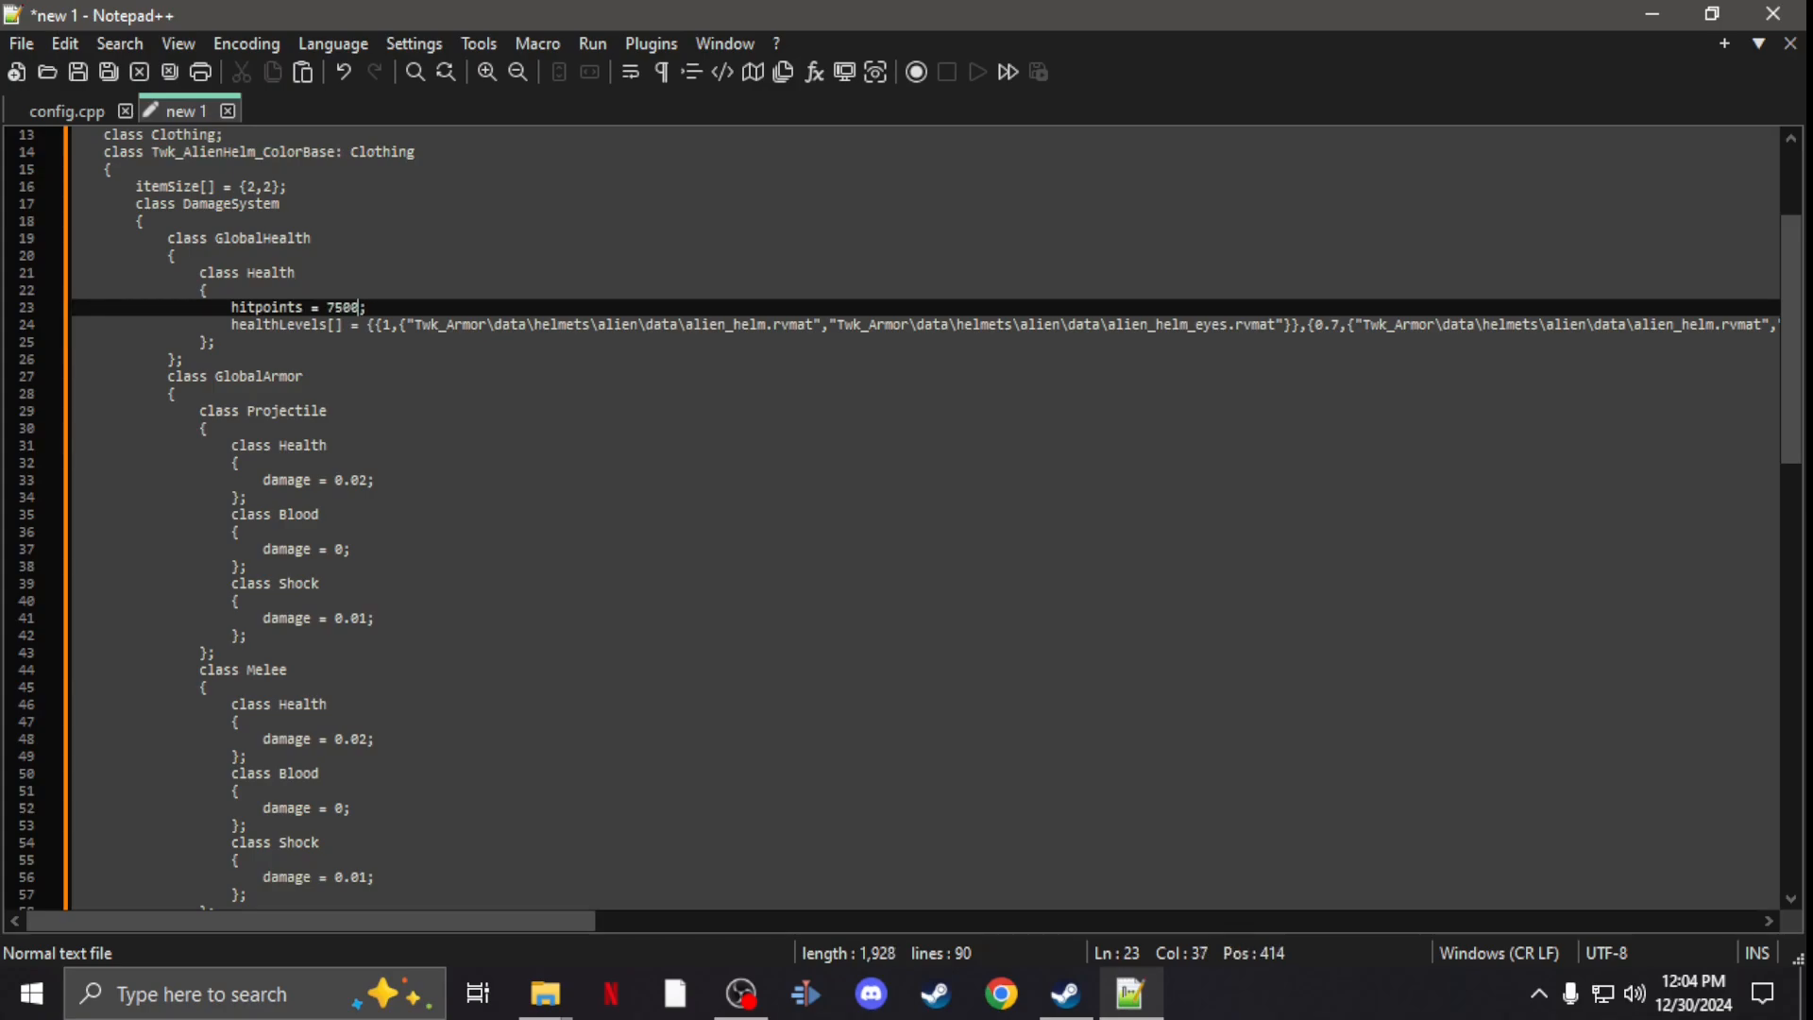
pyautogui.doubleClick(336, 308)
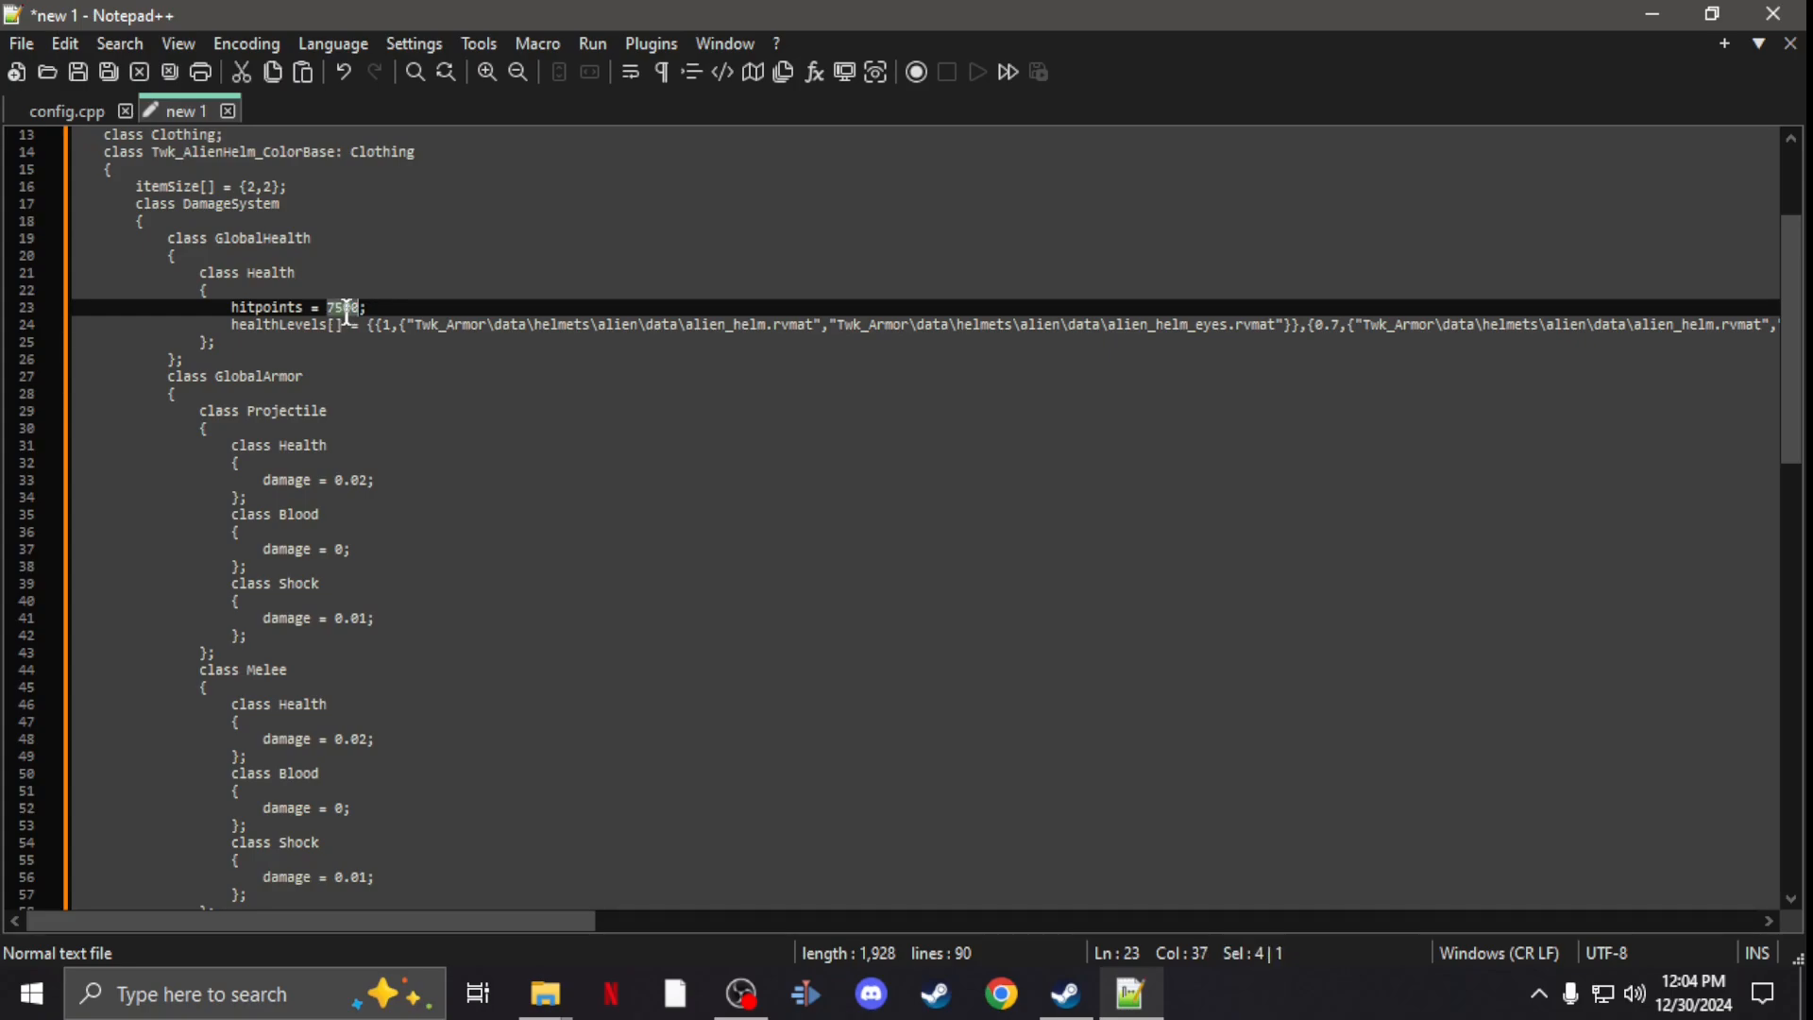
pyautogui.write('100')
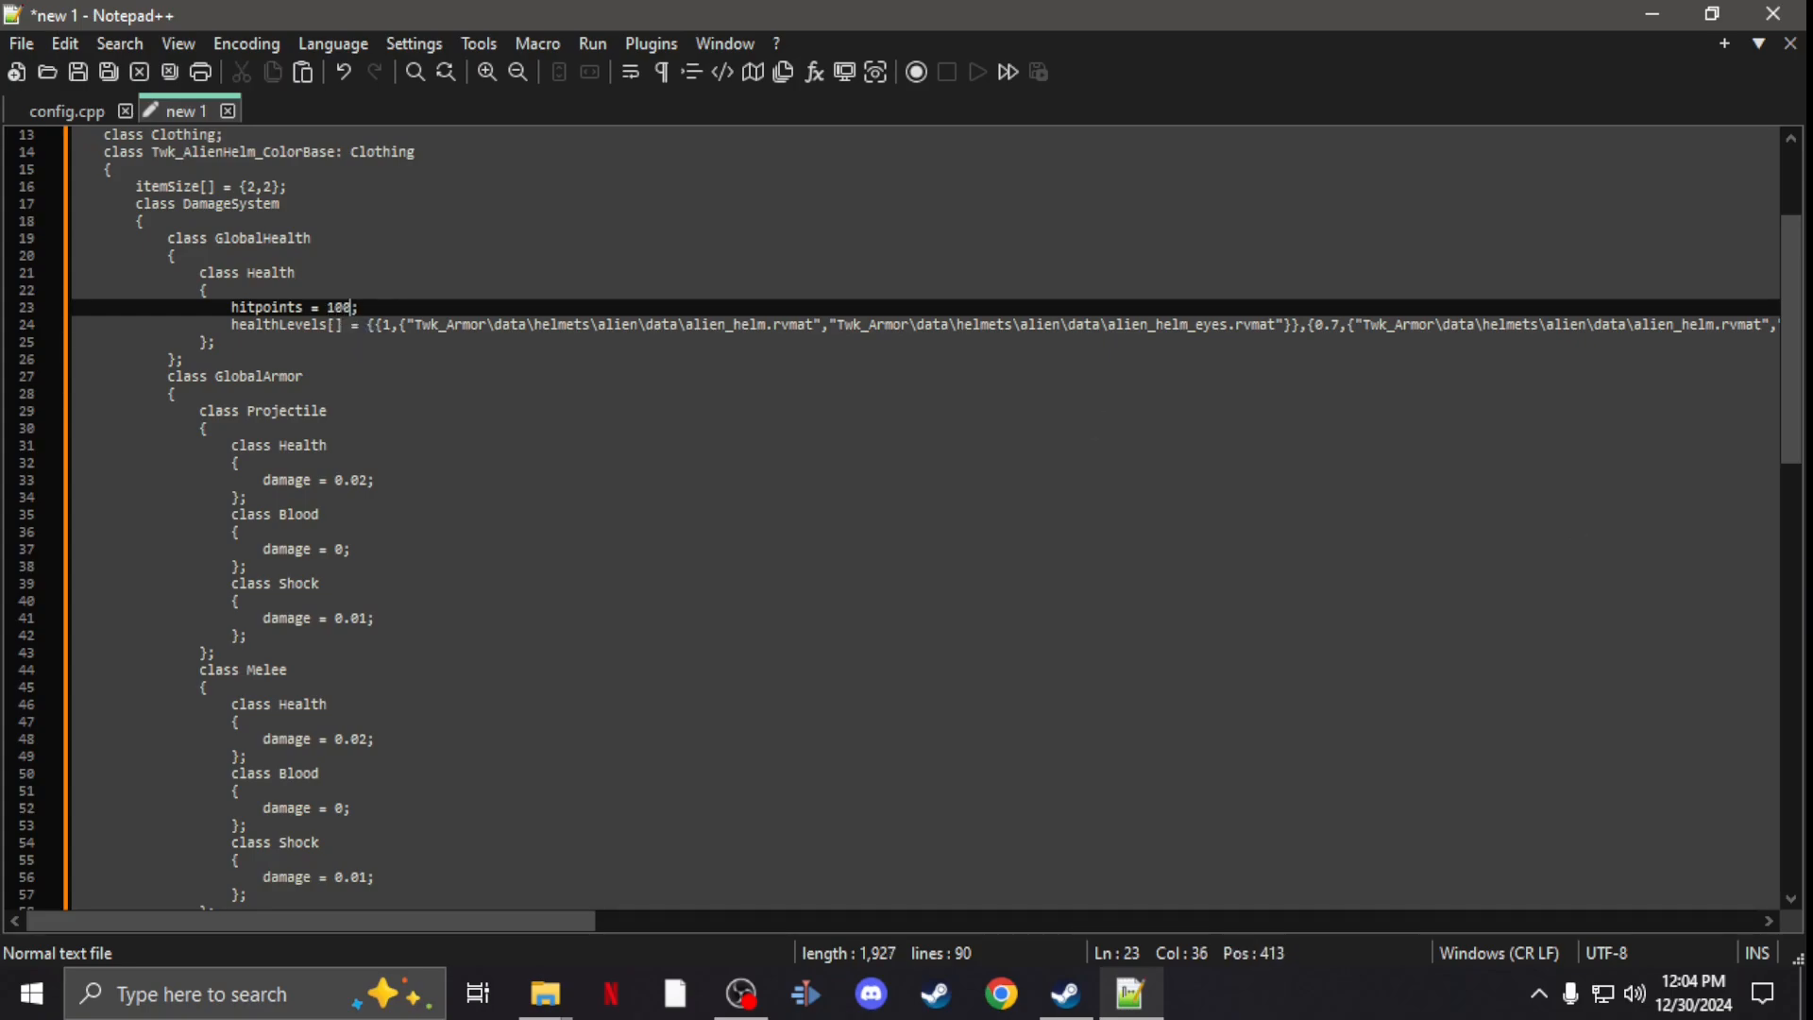
pyautogui.write('0000')
pyautogui.doubleClick(361, 307)
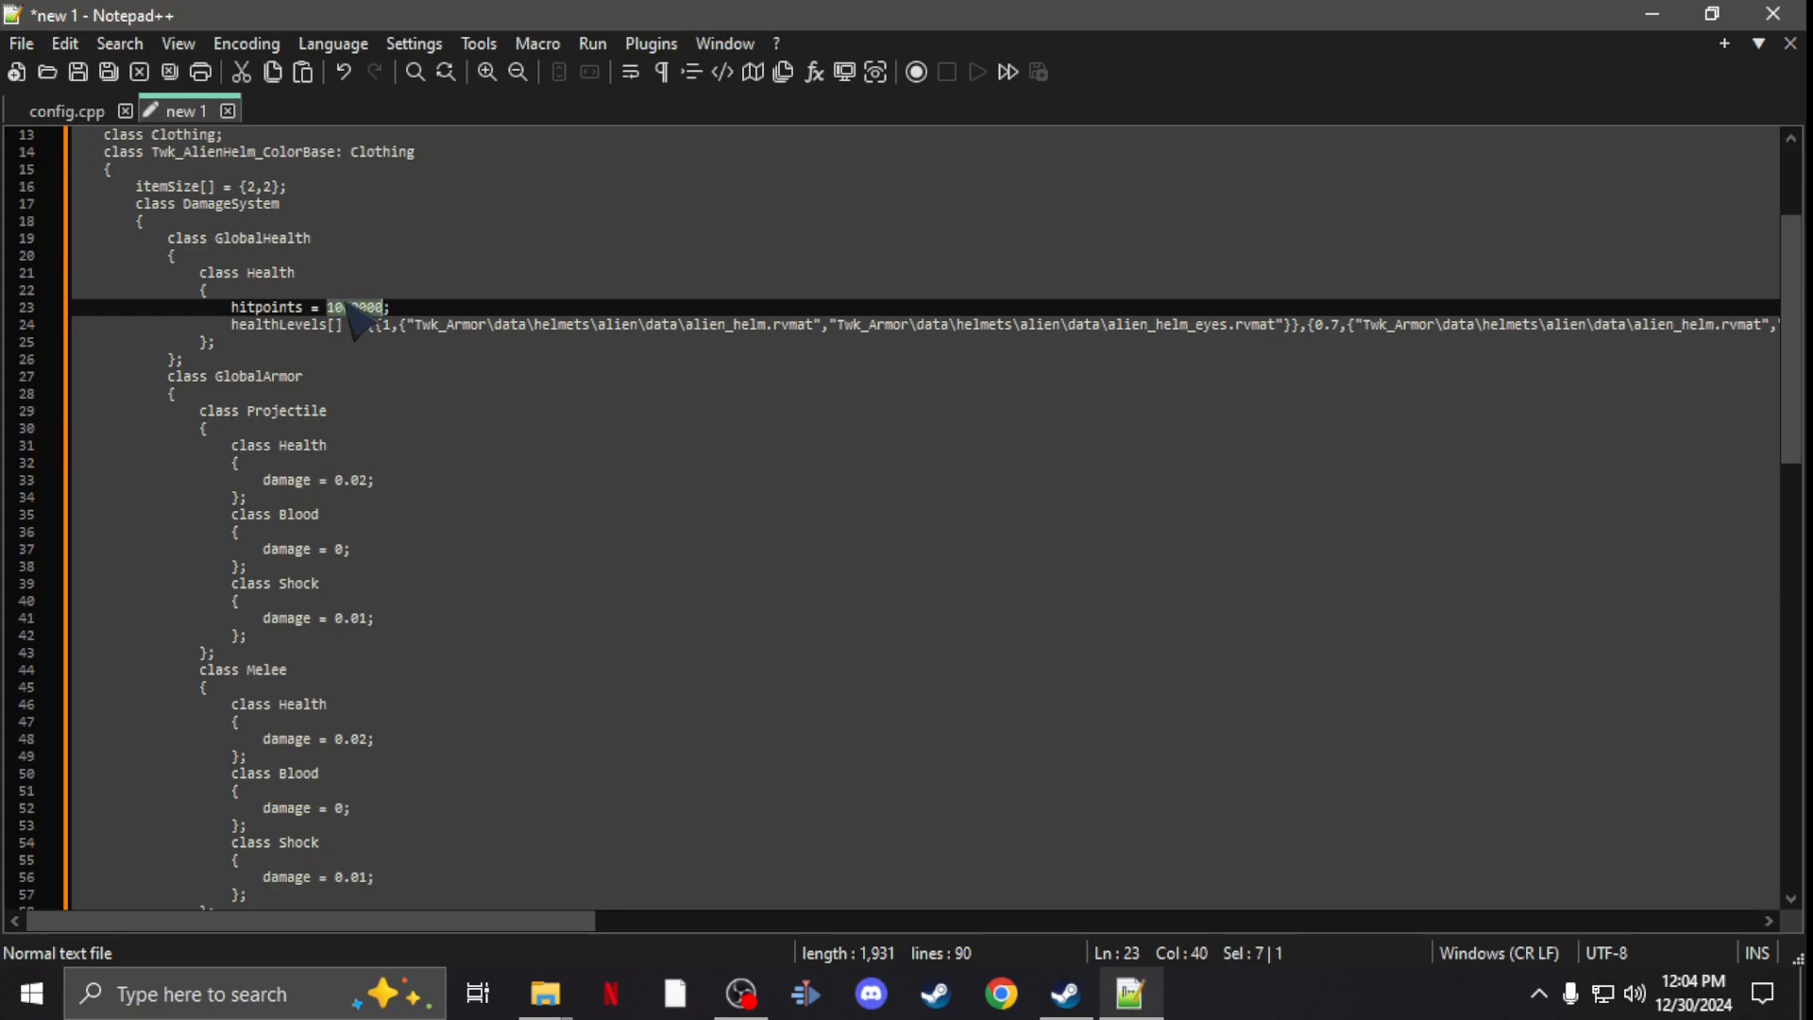
pyautogui.write('750')
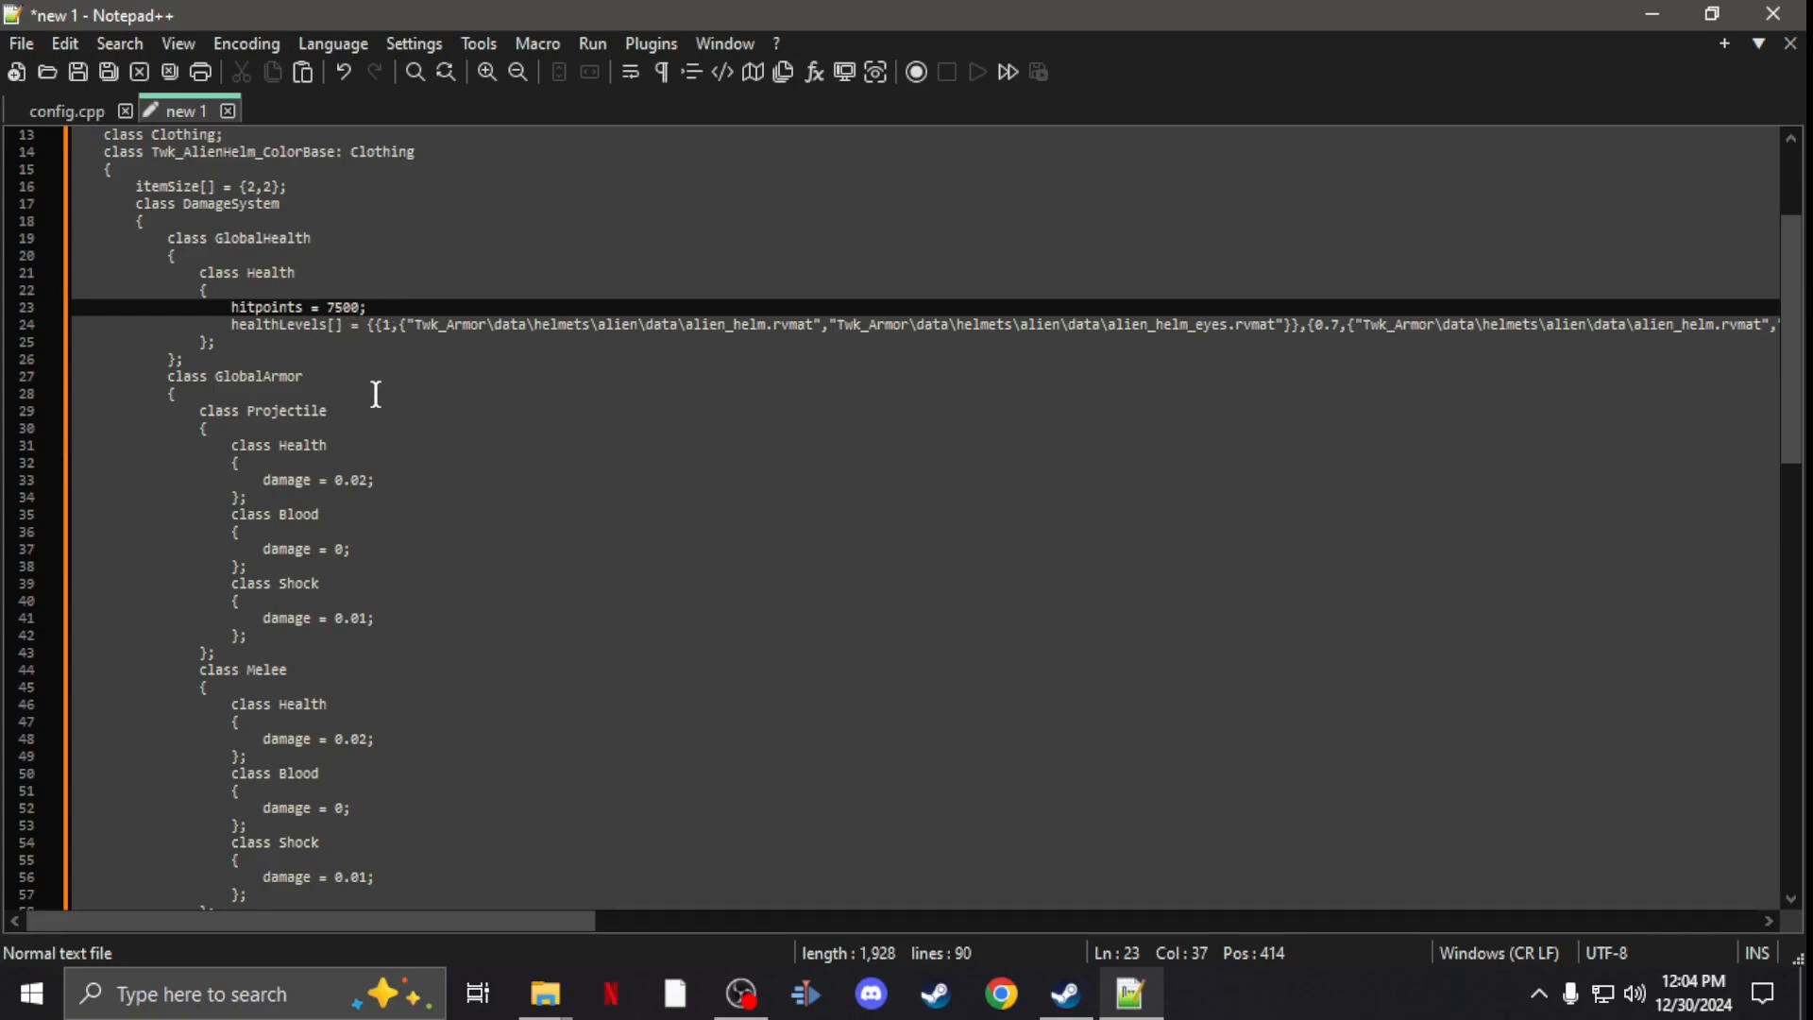
pyautogui.scroll(-2, 371, 394)
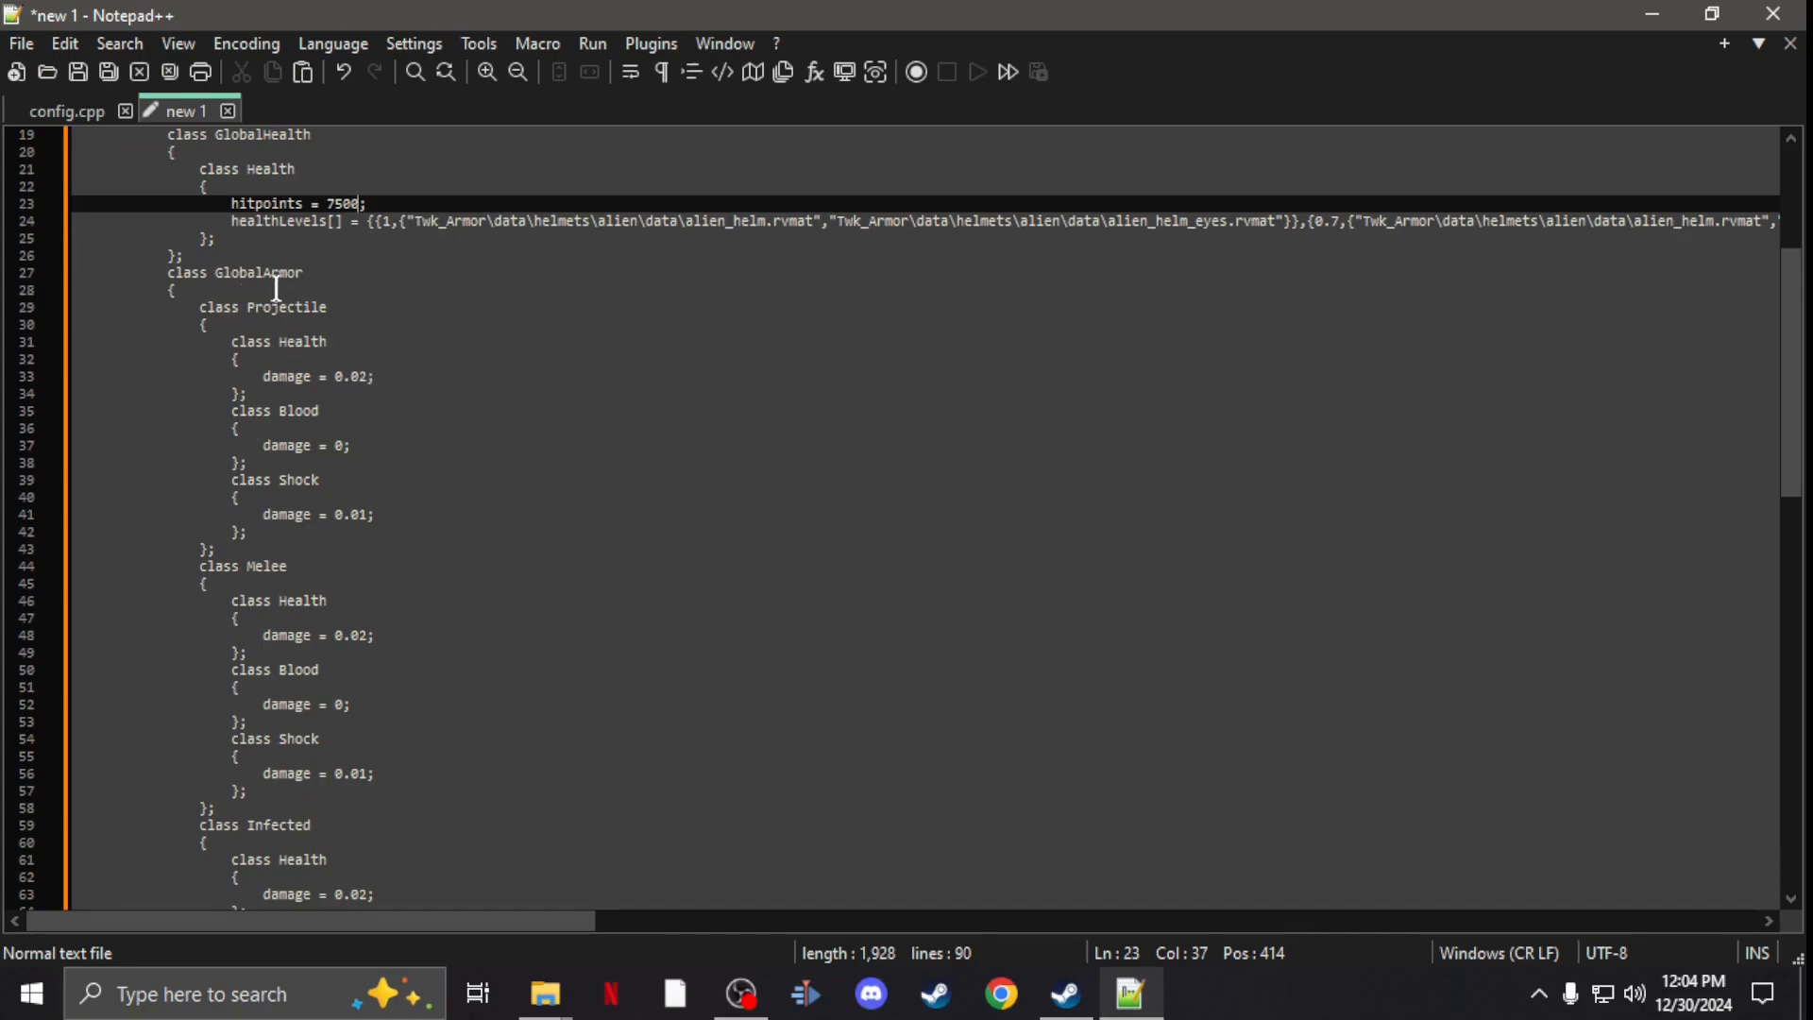
pyautogui.scroll(-2, 273, 295)
pyautogui.scroll(-3, 274, 295)
pyautogui.scroll(-4, 256, 323)
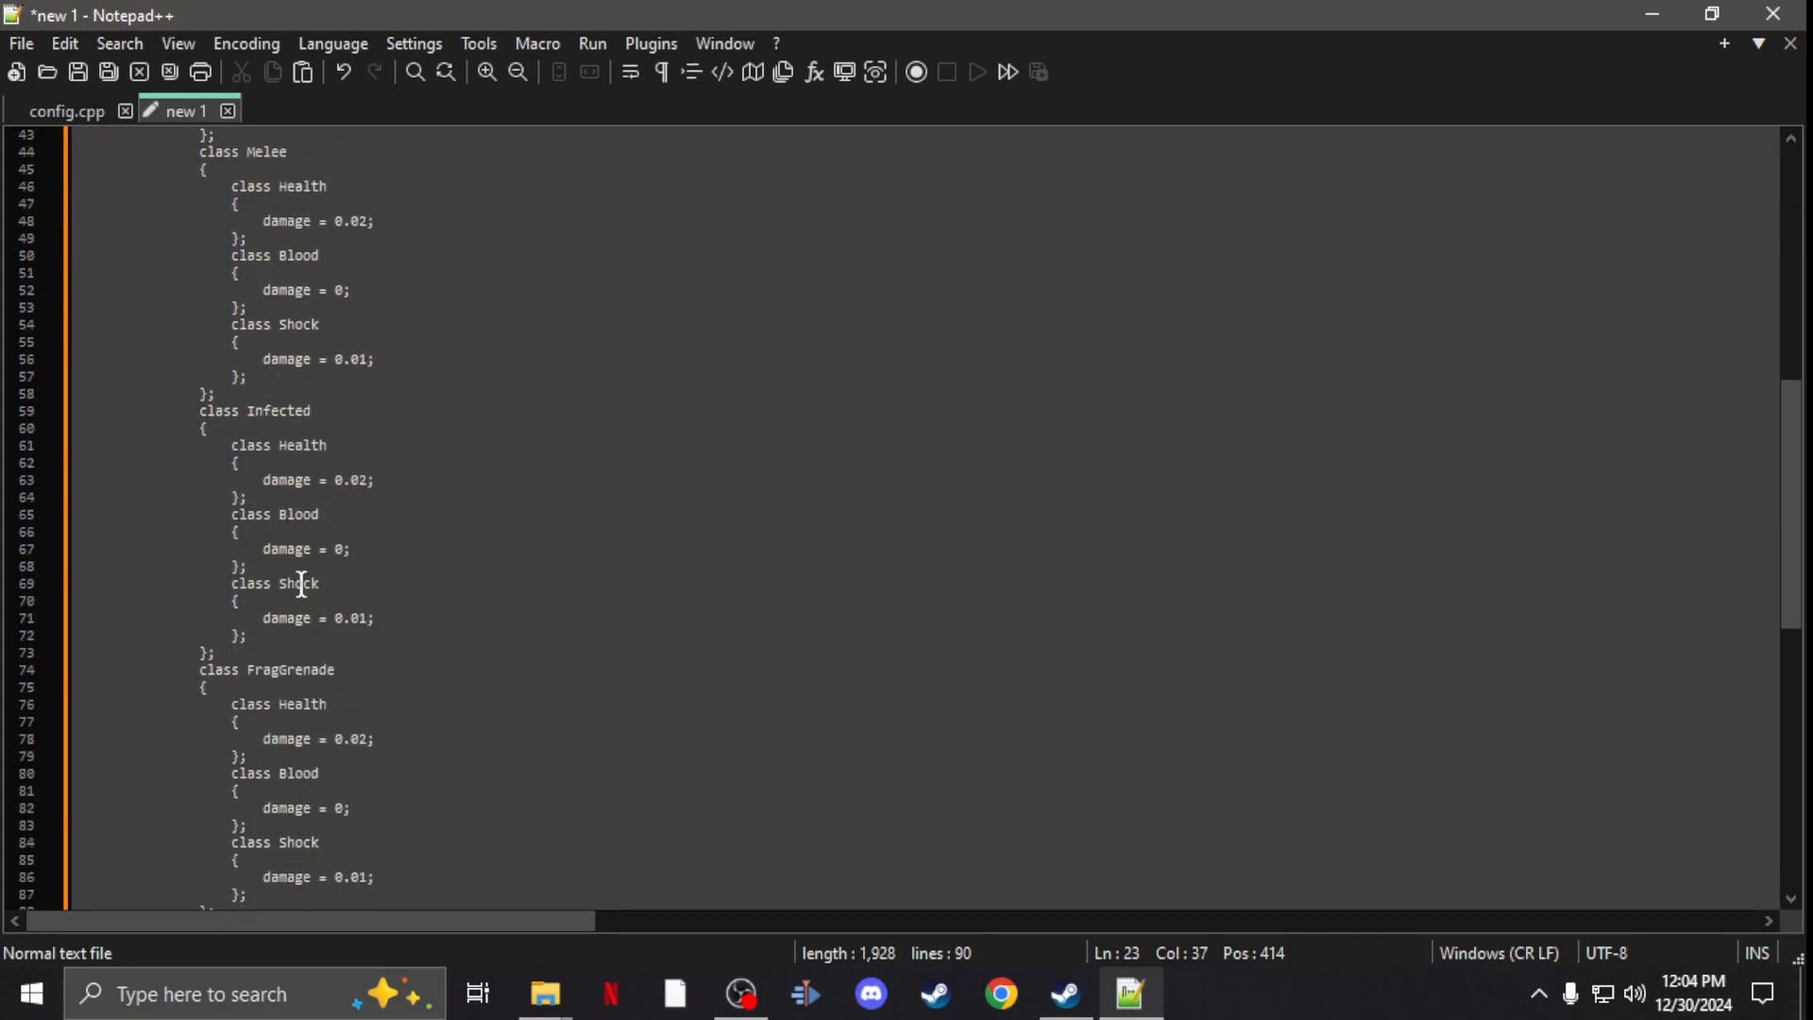
pyautogui.scroll(9, 300, 556)
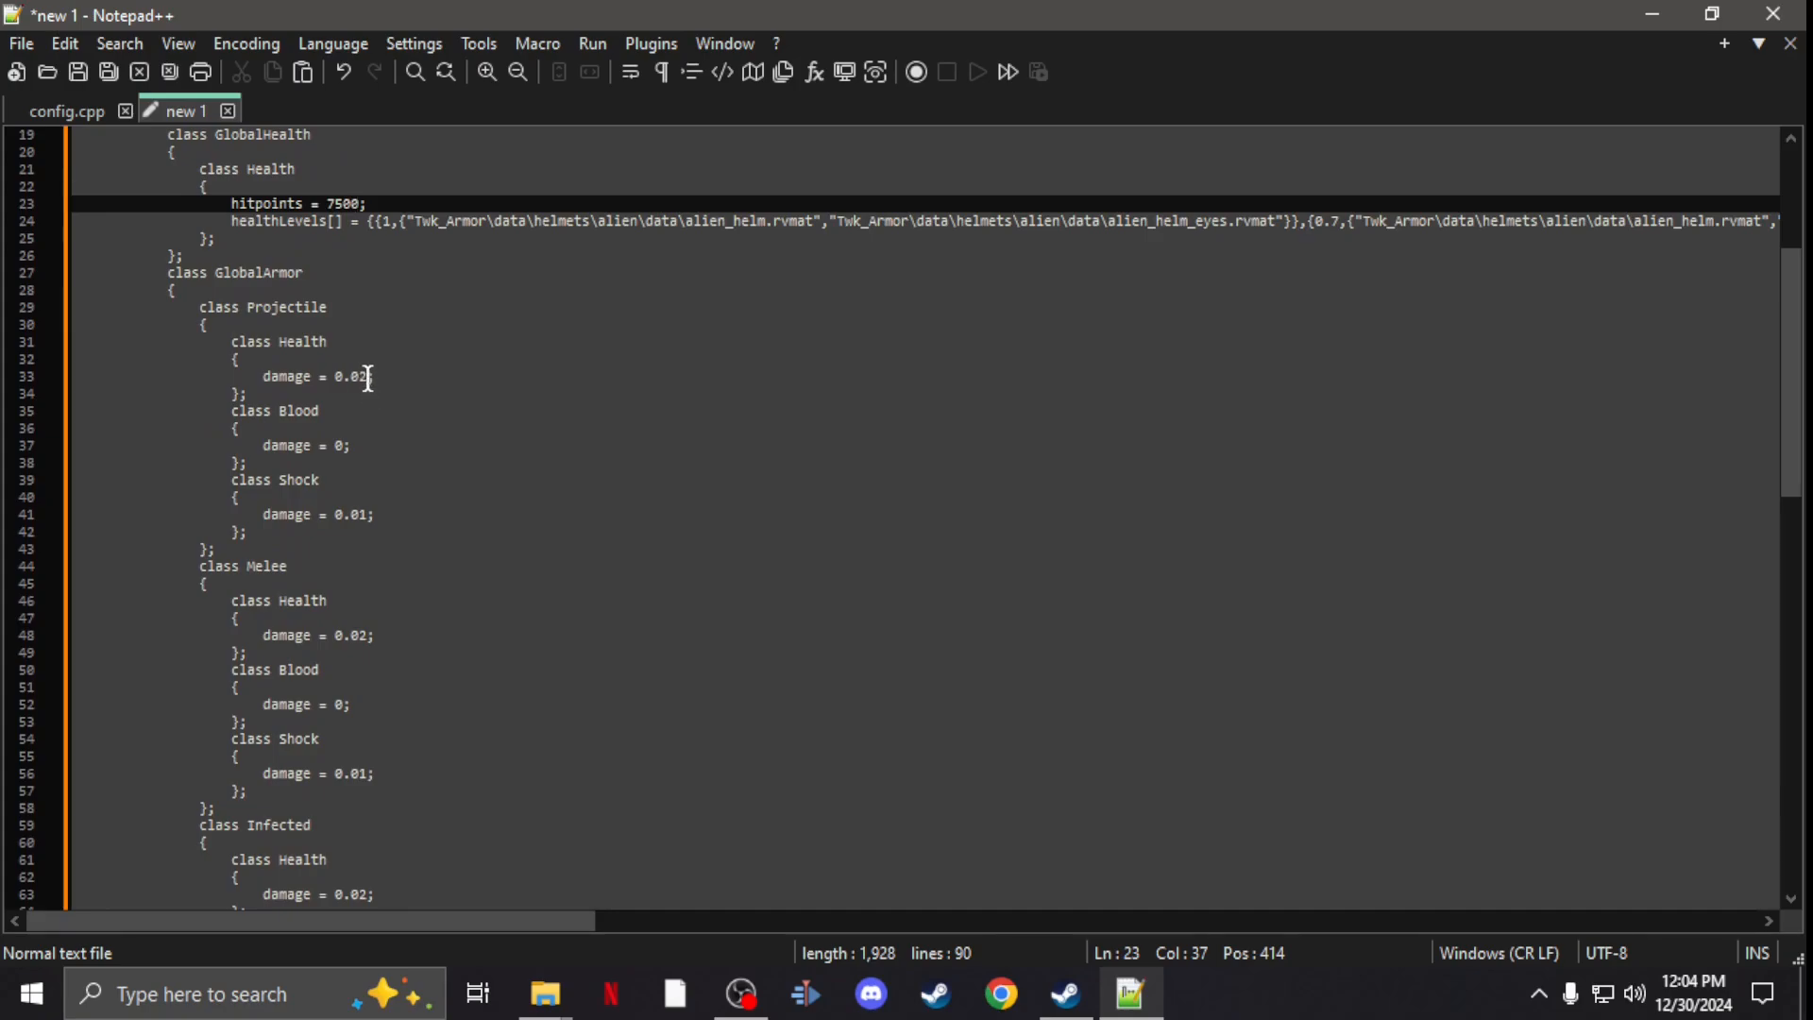
pyautogui.moveTo(369, 376); pyautogui.dragTo(350, 376)
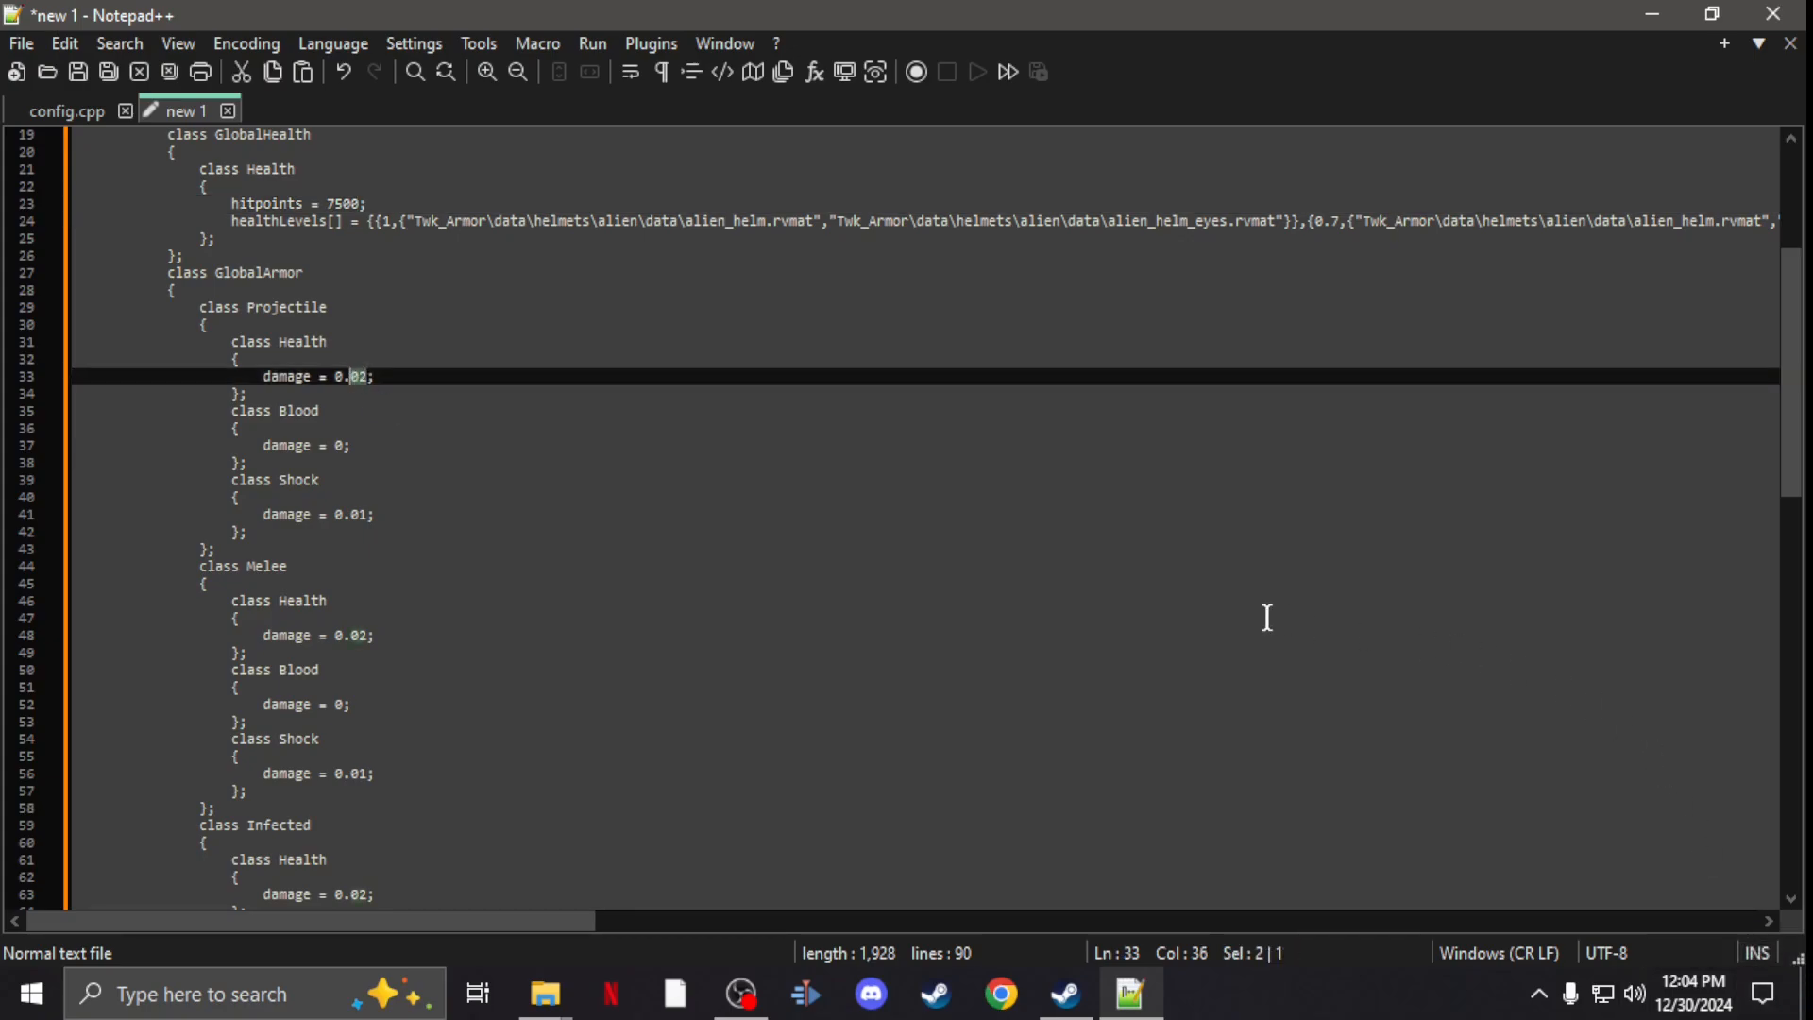
pyautogui.write('5')
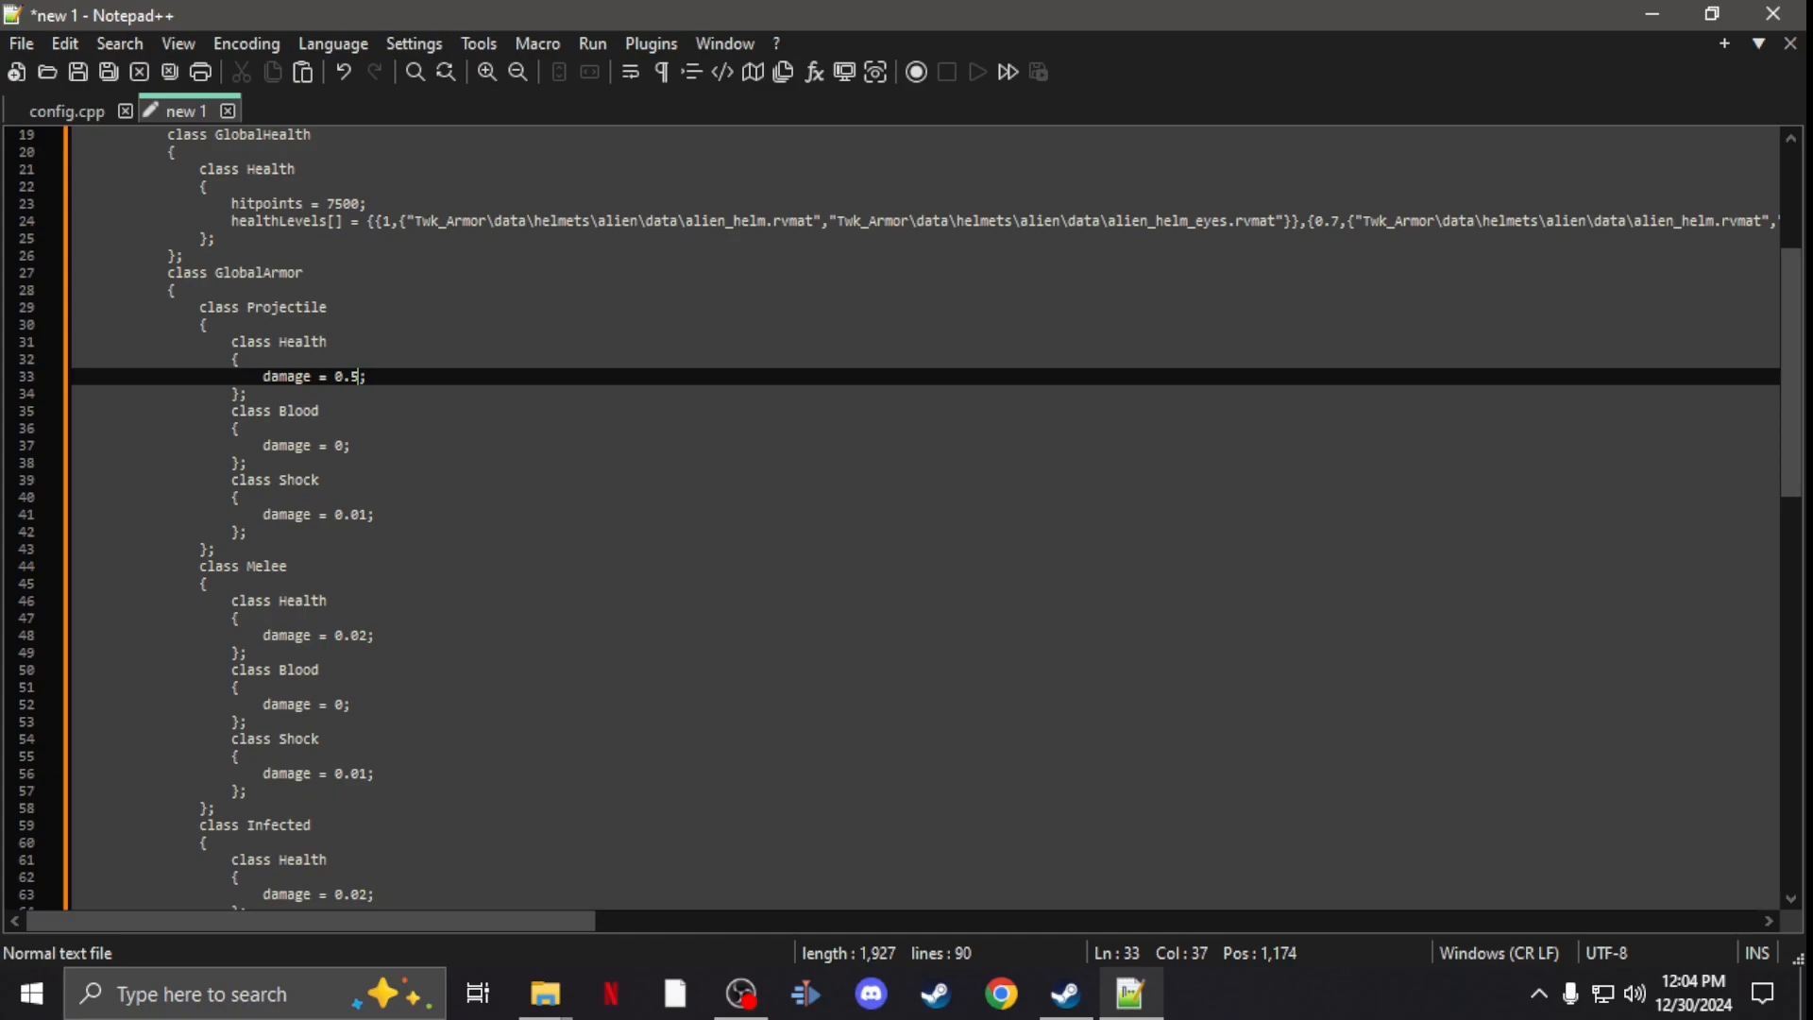
pyautogui.press('BackSpace')
pyautogui.write('02')
pyautogui.press('BackSpace')
pyautogui.write('1')
pyautogui.press('BackSpace')
pyautogui.write('0')
pyautogui.write('1')
pyautogui.press('BackSpace')
pyautogui.press('BackSpace')
pyautogui.write('2')
# Step: Erase the 0.01 Projectile Shock damage value so it can read 0
pyautogui.click(365, 514)
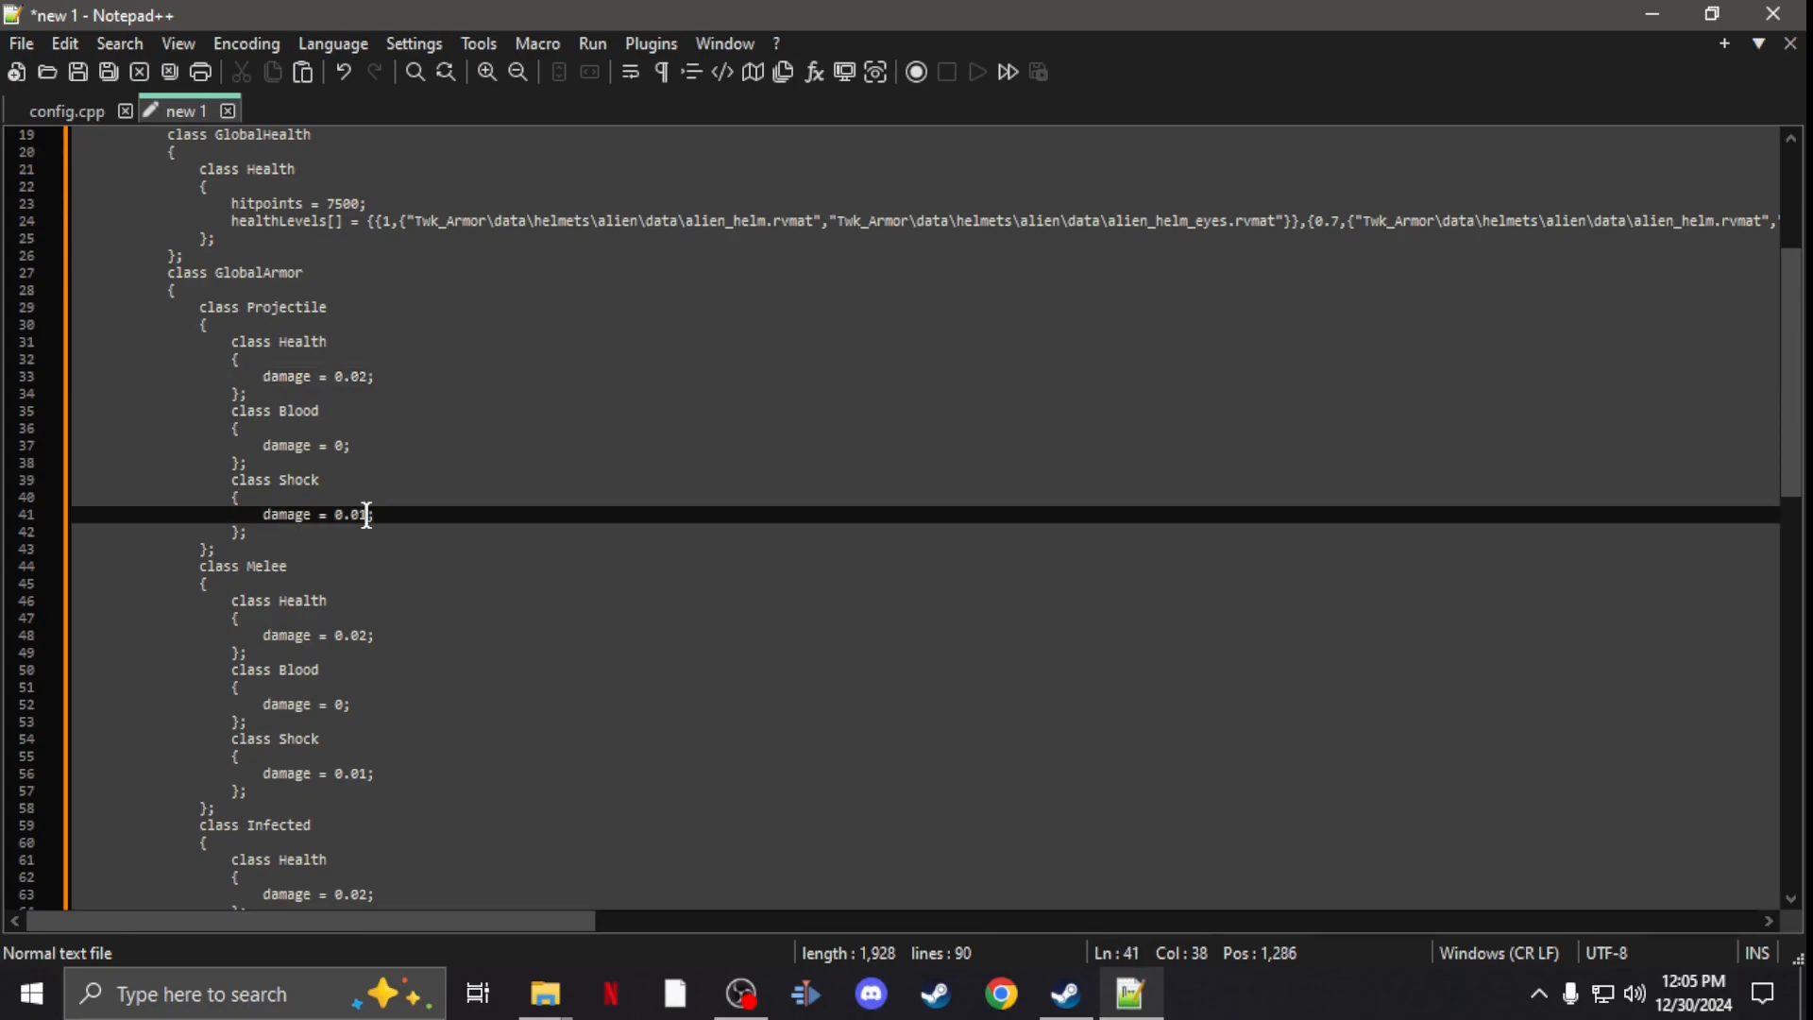
pyautogui.moveTo(366, 515); pyautogui.dragTo(360, 515)
pyautogui.press('BackSpace')
pyautogui.press('BackSpace')
pyautogui.press('BackSpace')
pyautogui.press('BackSpace')
pyautogui.write('0')
pyautogui.scroll(-3, 331, 445)
pyautogui.scroll(-2, 331, 454)
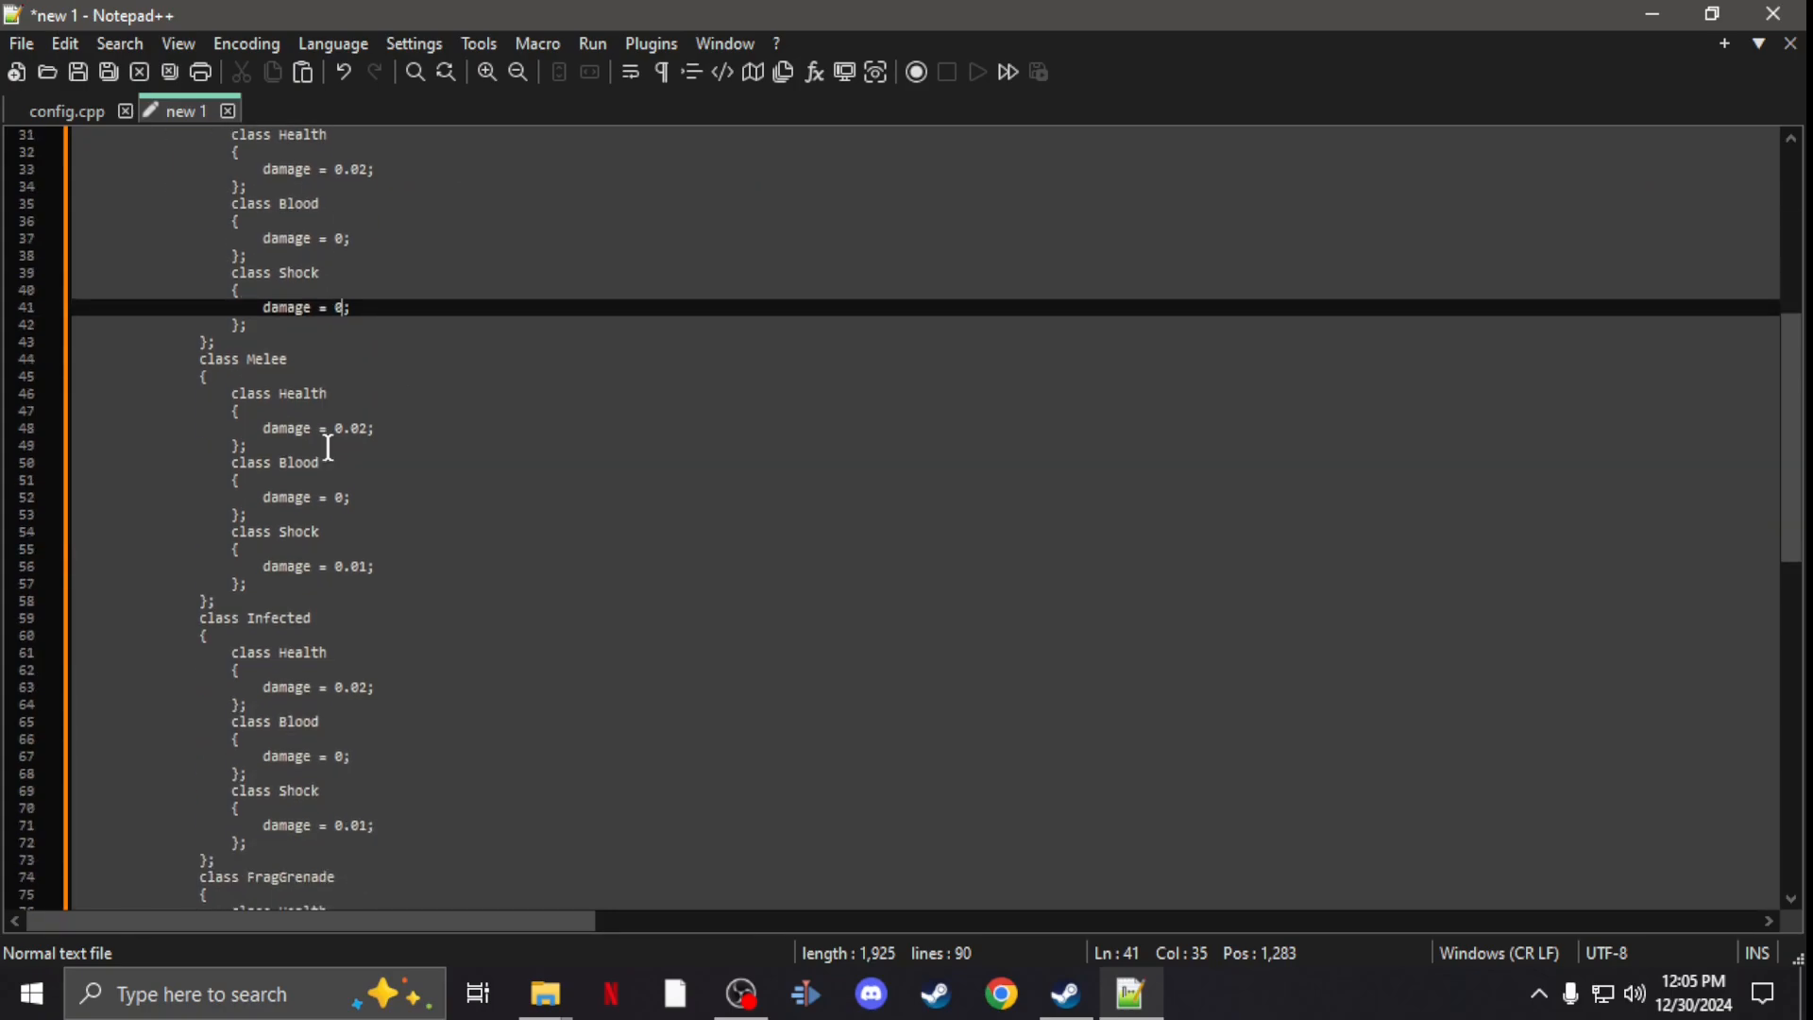
pyautogui.scroll(-1, 326, 468)
pyautogui.scroll(-3, 322, 473)
pyautogui.scroll(3, 322, 453)
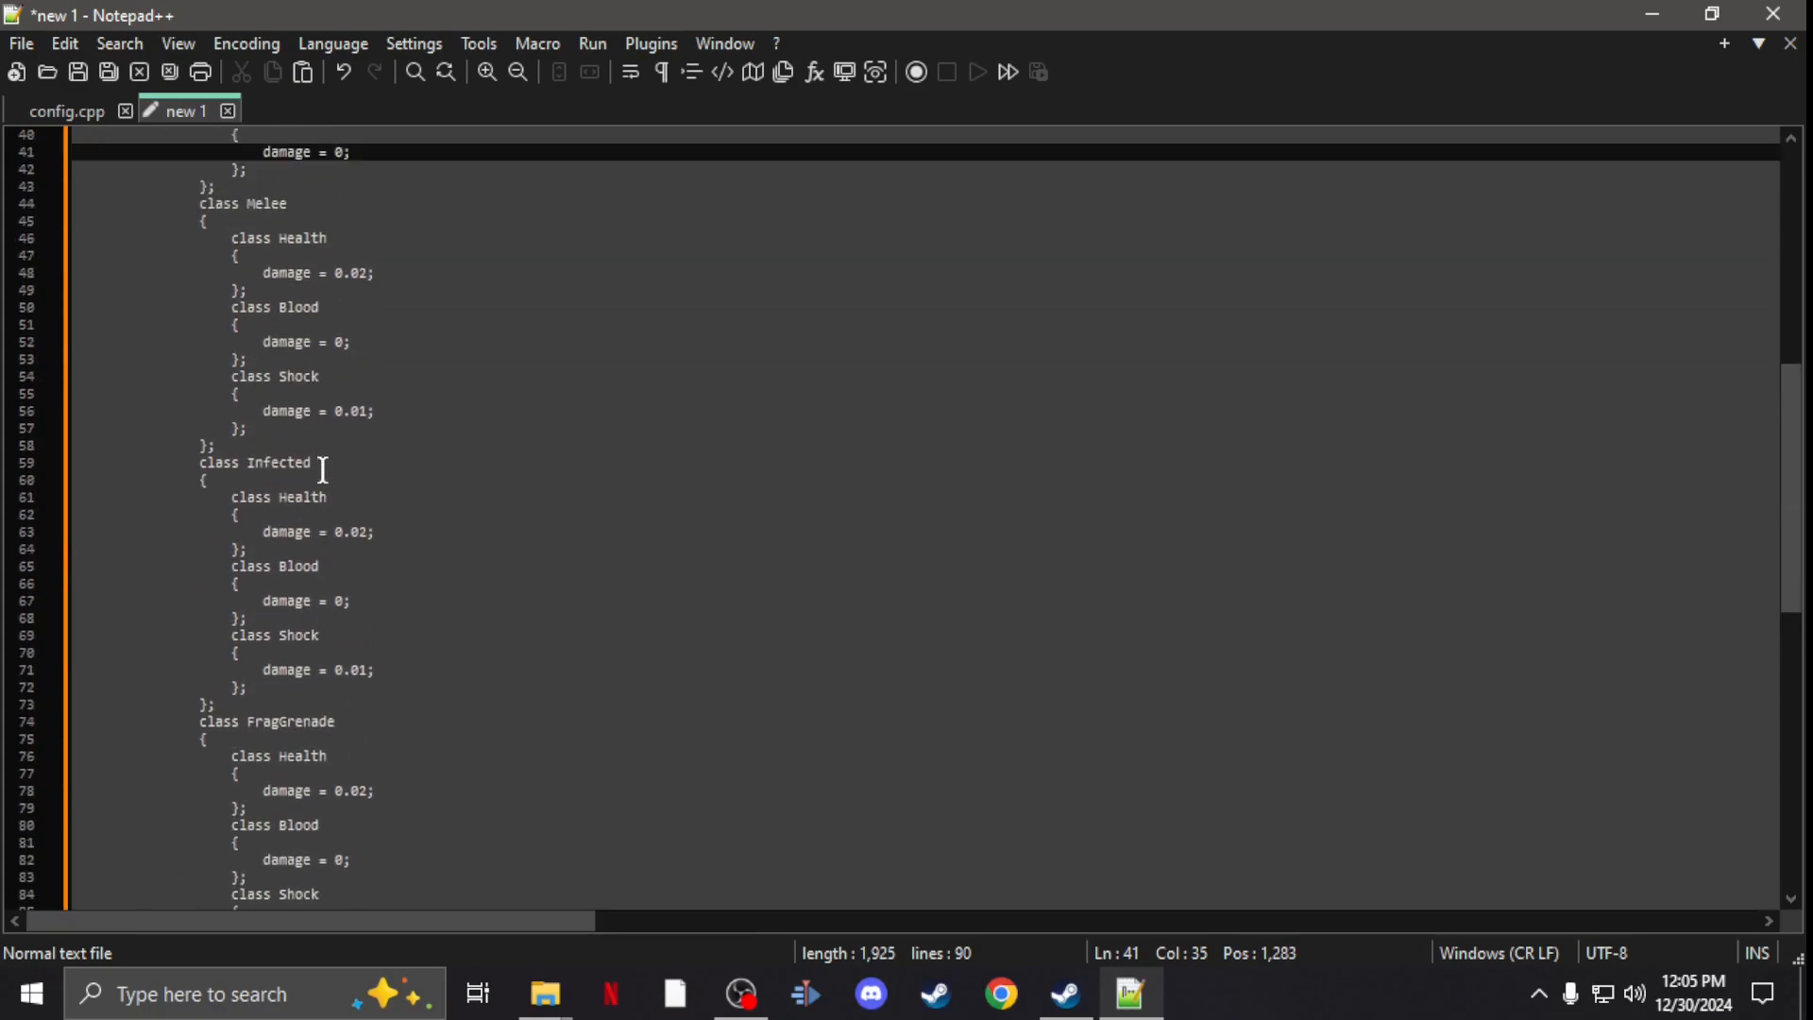
pyautogui.scroll(5, 340, 382)
pyautogui.scroll(1, 344, 365)
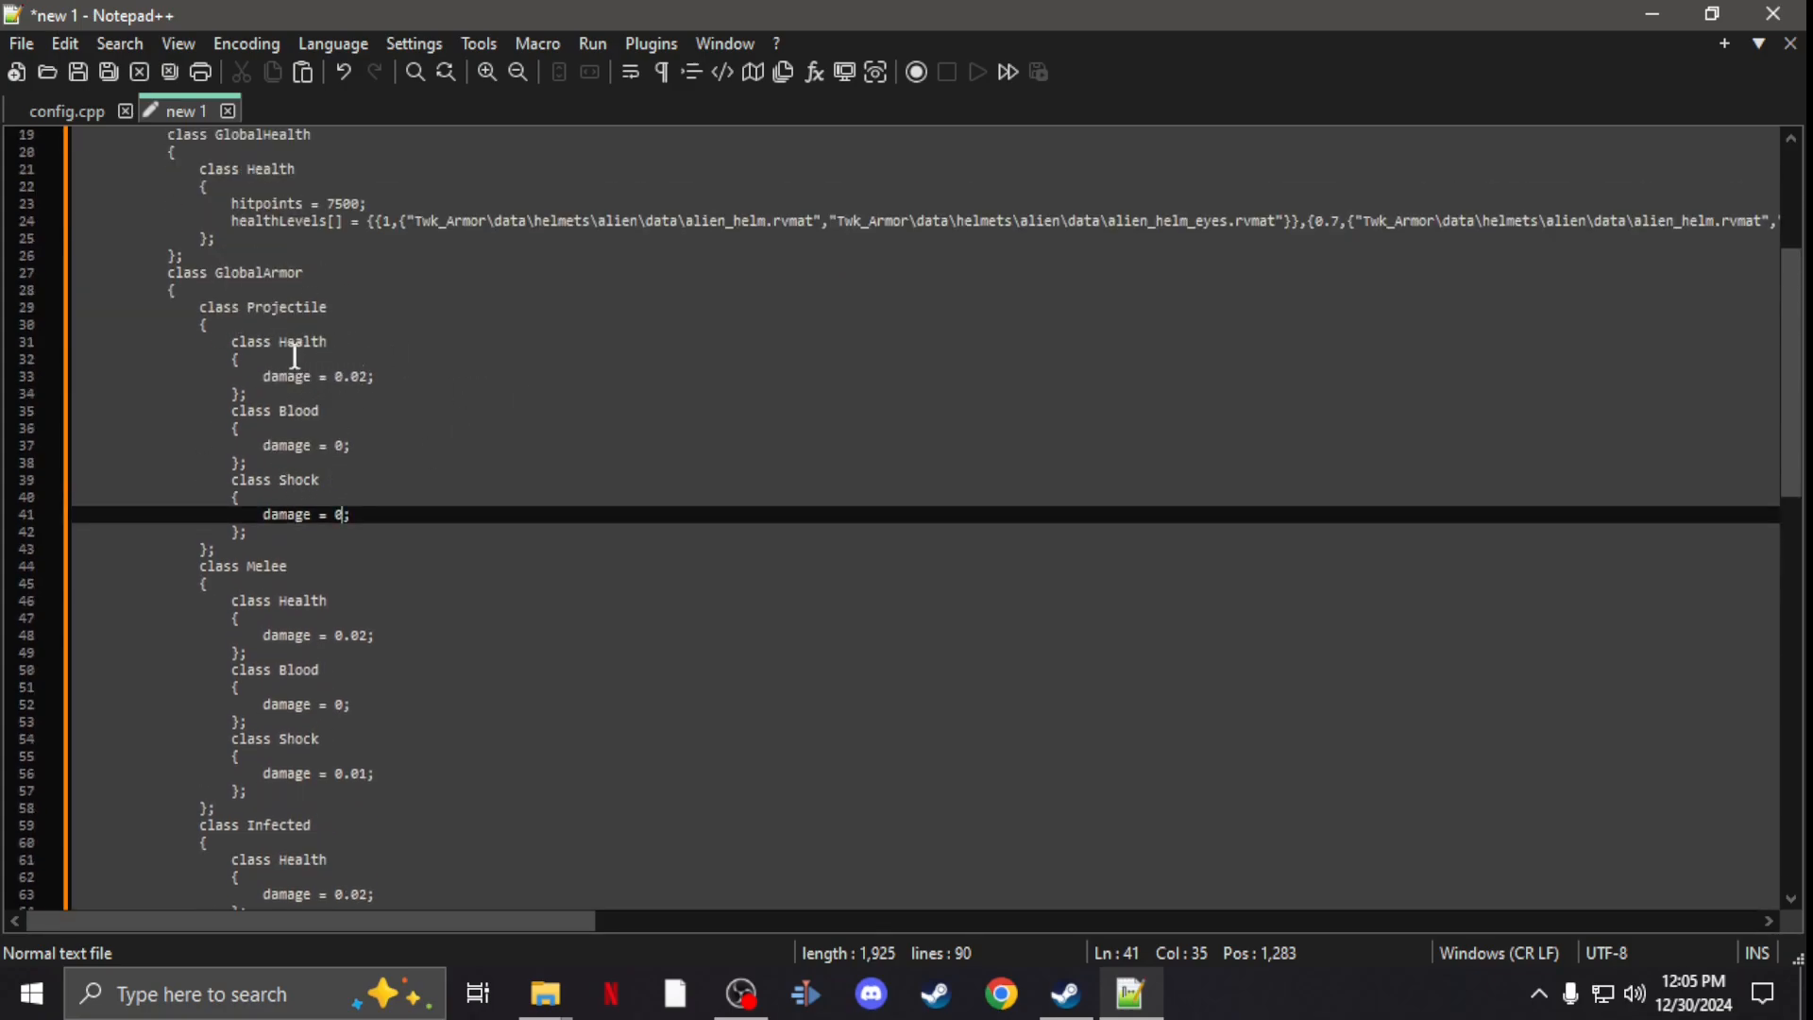
pyautogui.scroll(-3, 314, 394)
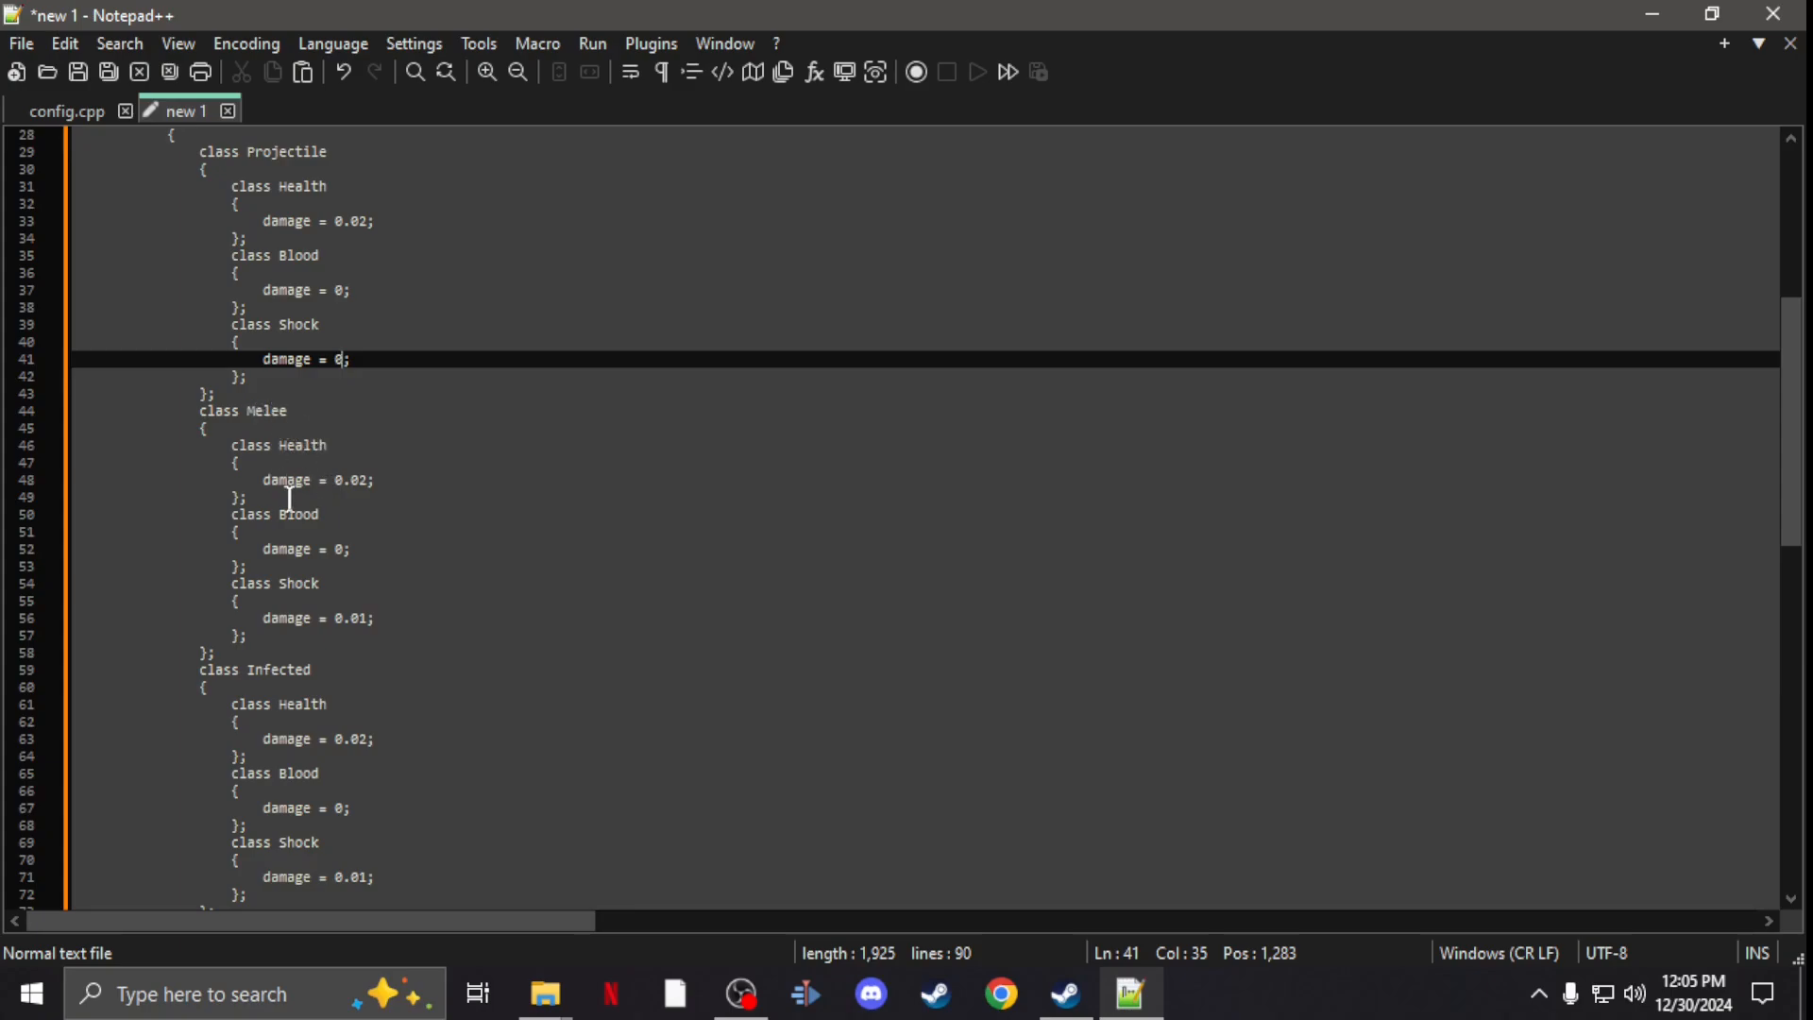
pyautogui.scroll(-3, 284, 495)
pyautogui.scroll(-2, 263, 524)
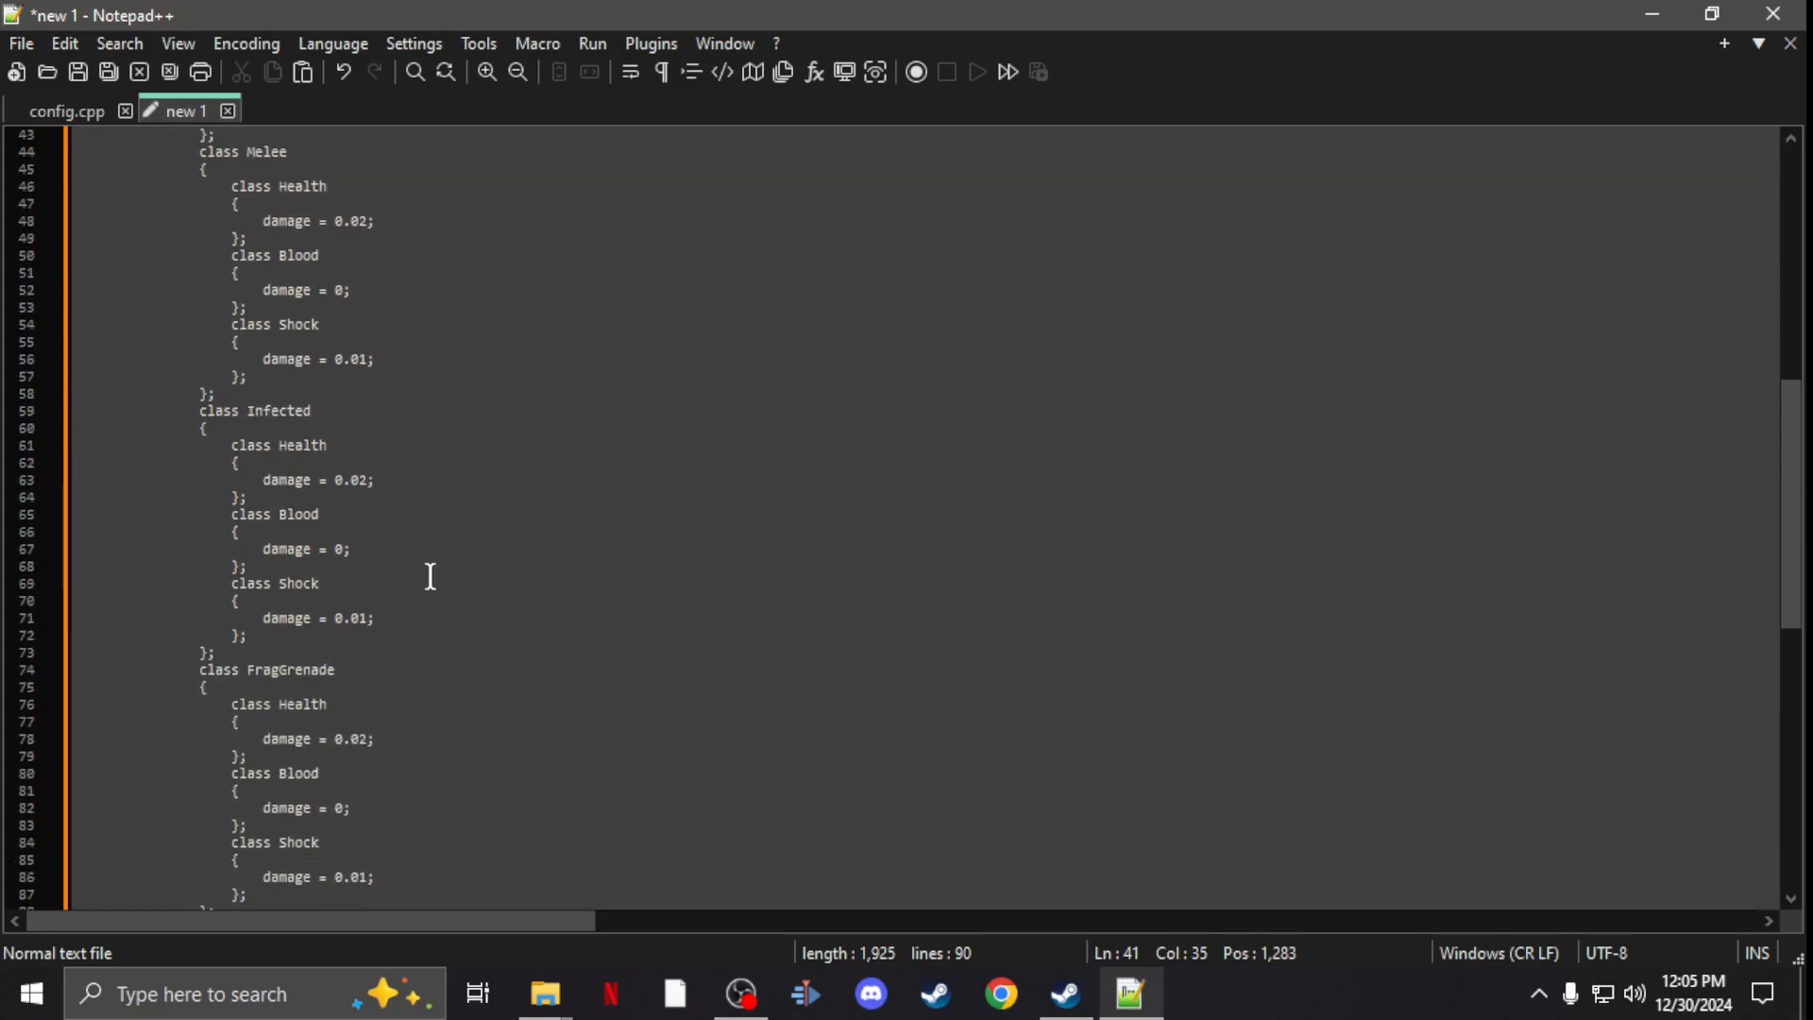
pyautogui.scroll(-3, 425, 573)
pyautogui.scroll(-1, 315, 567)
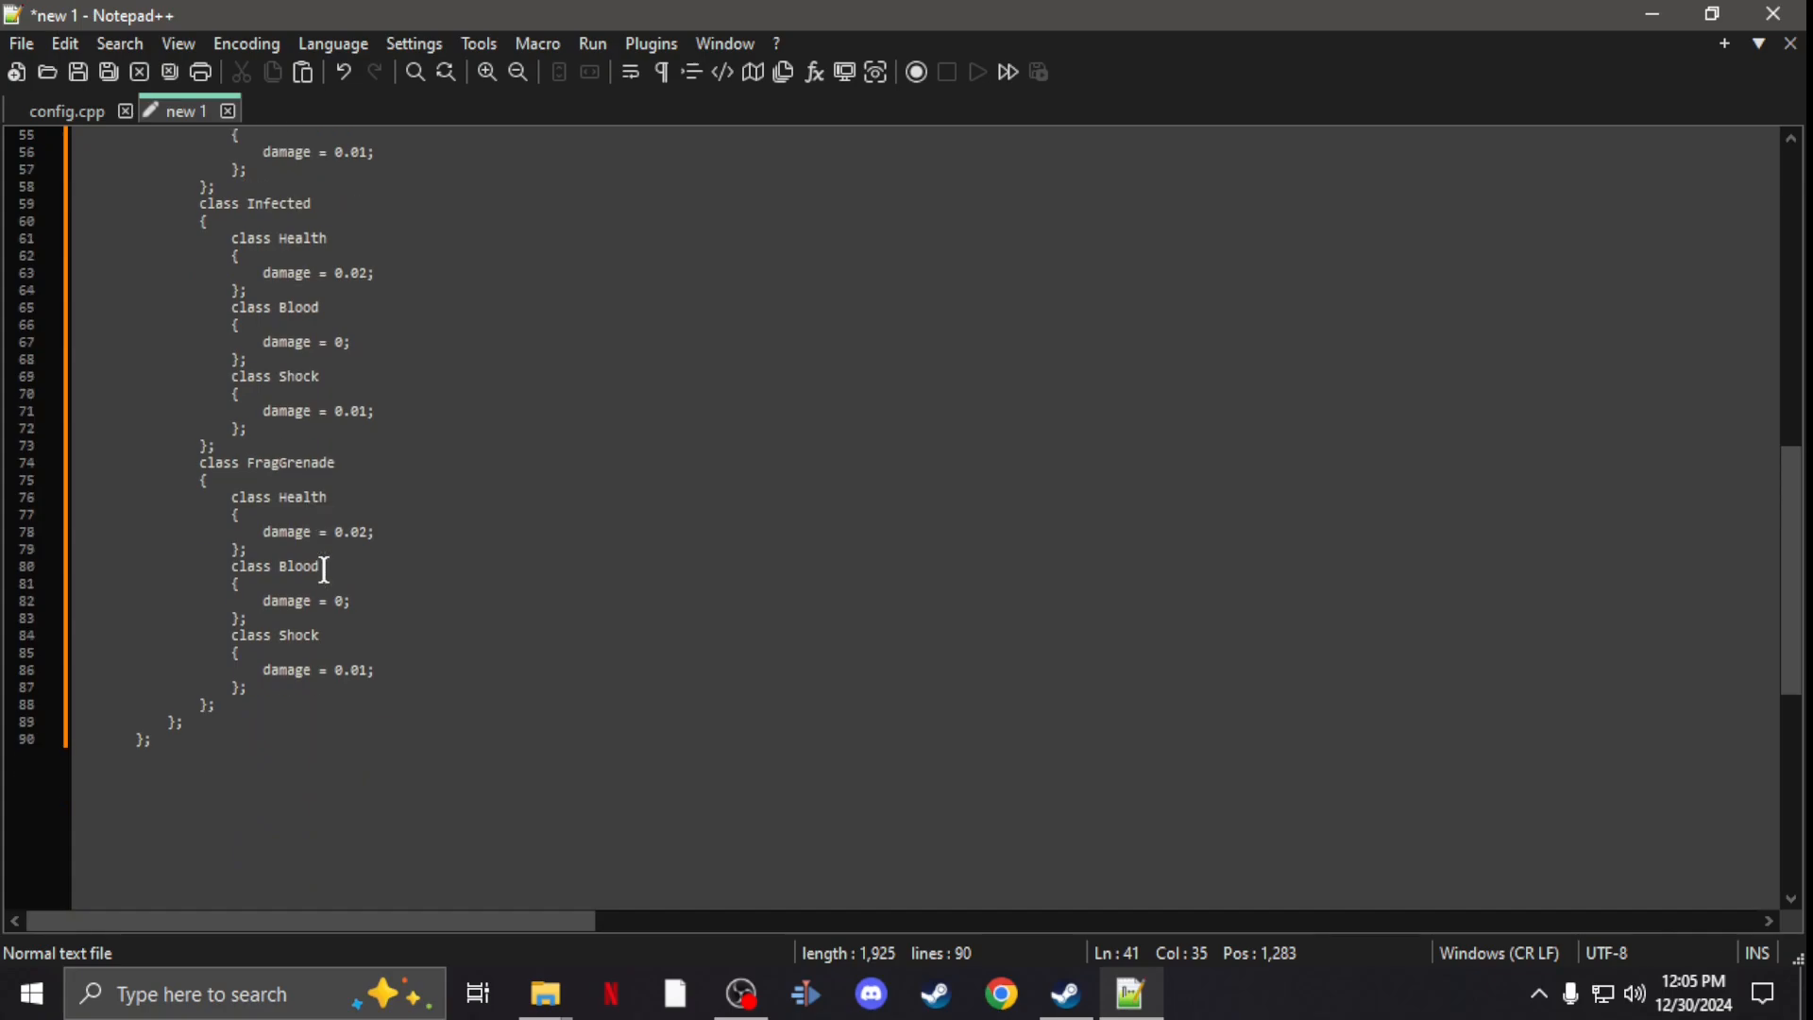
pyautogui.scroll(7, 323, 624)
pyautogui.scroll(3, 305, 334)
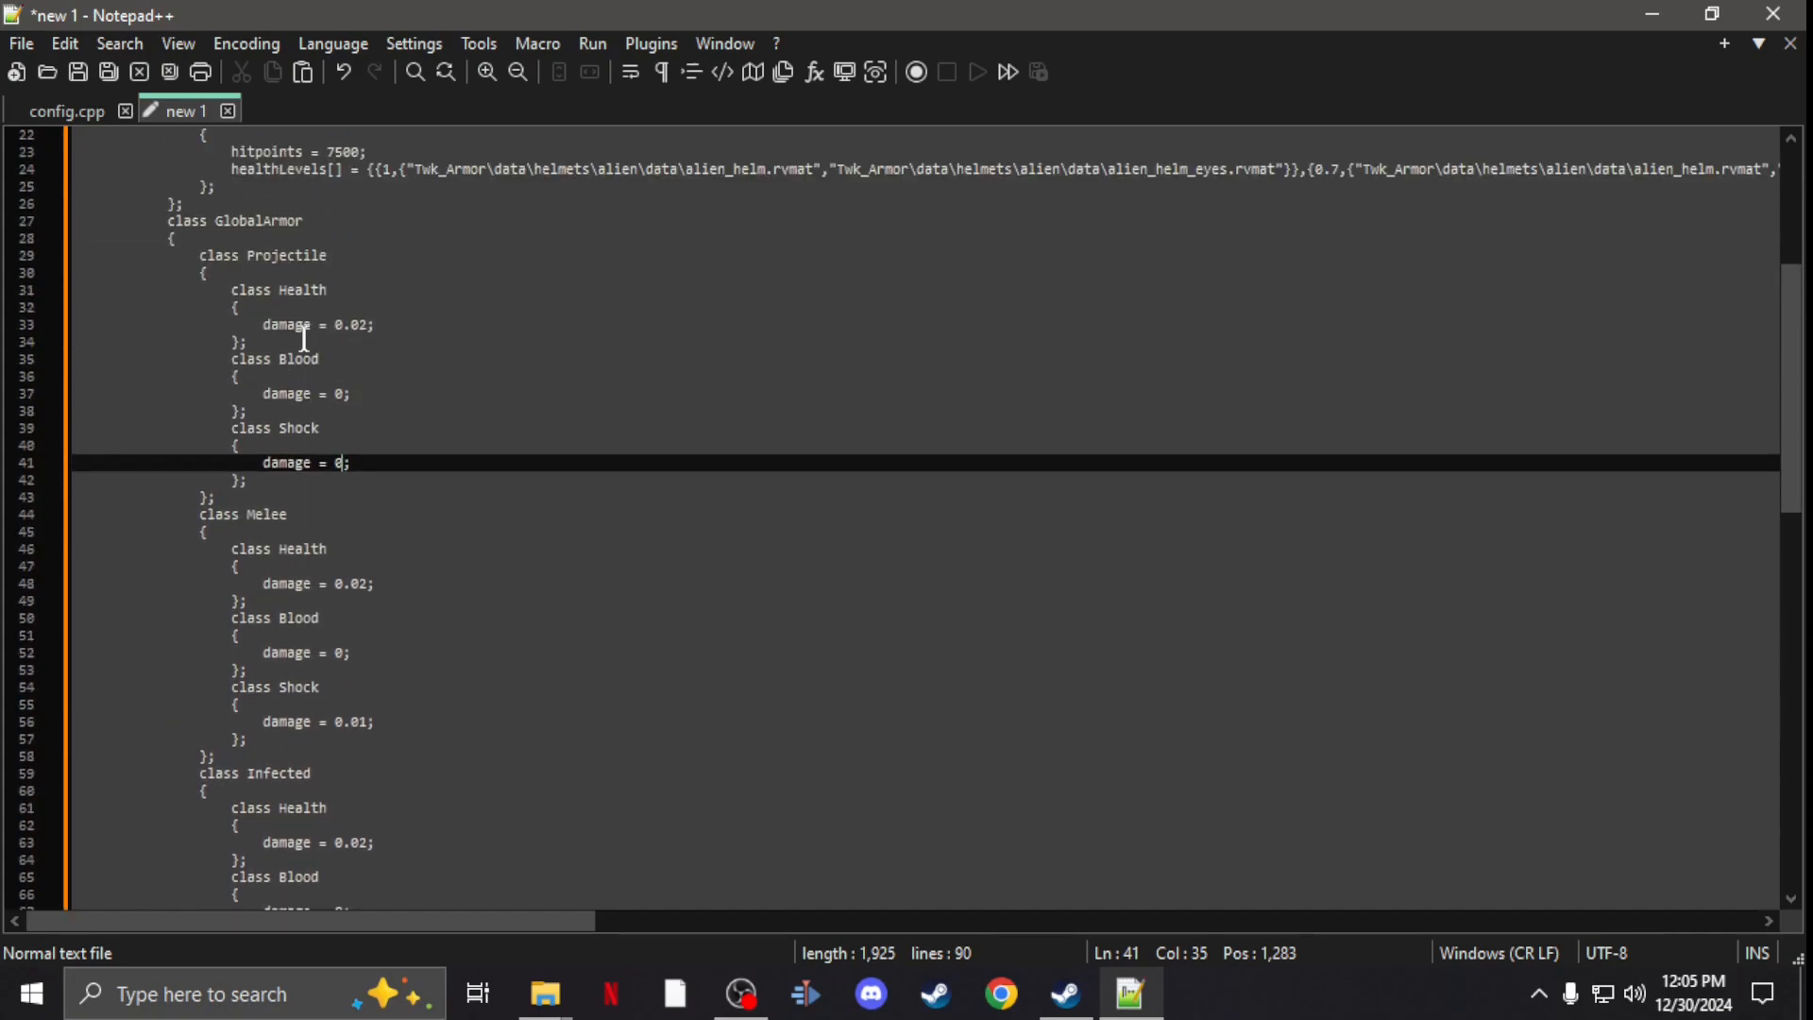
pyautogui.scroll(4, 304, 334)
# Step: Trim the Projectile Health and Melee Shock decimals to 0 and start on the Infected Health 02 digits
pyautogui.click(367, 480)
pyautogui.press('BackSpace')
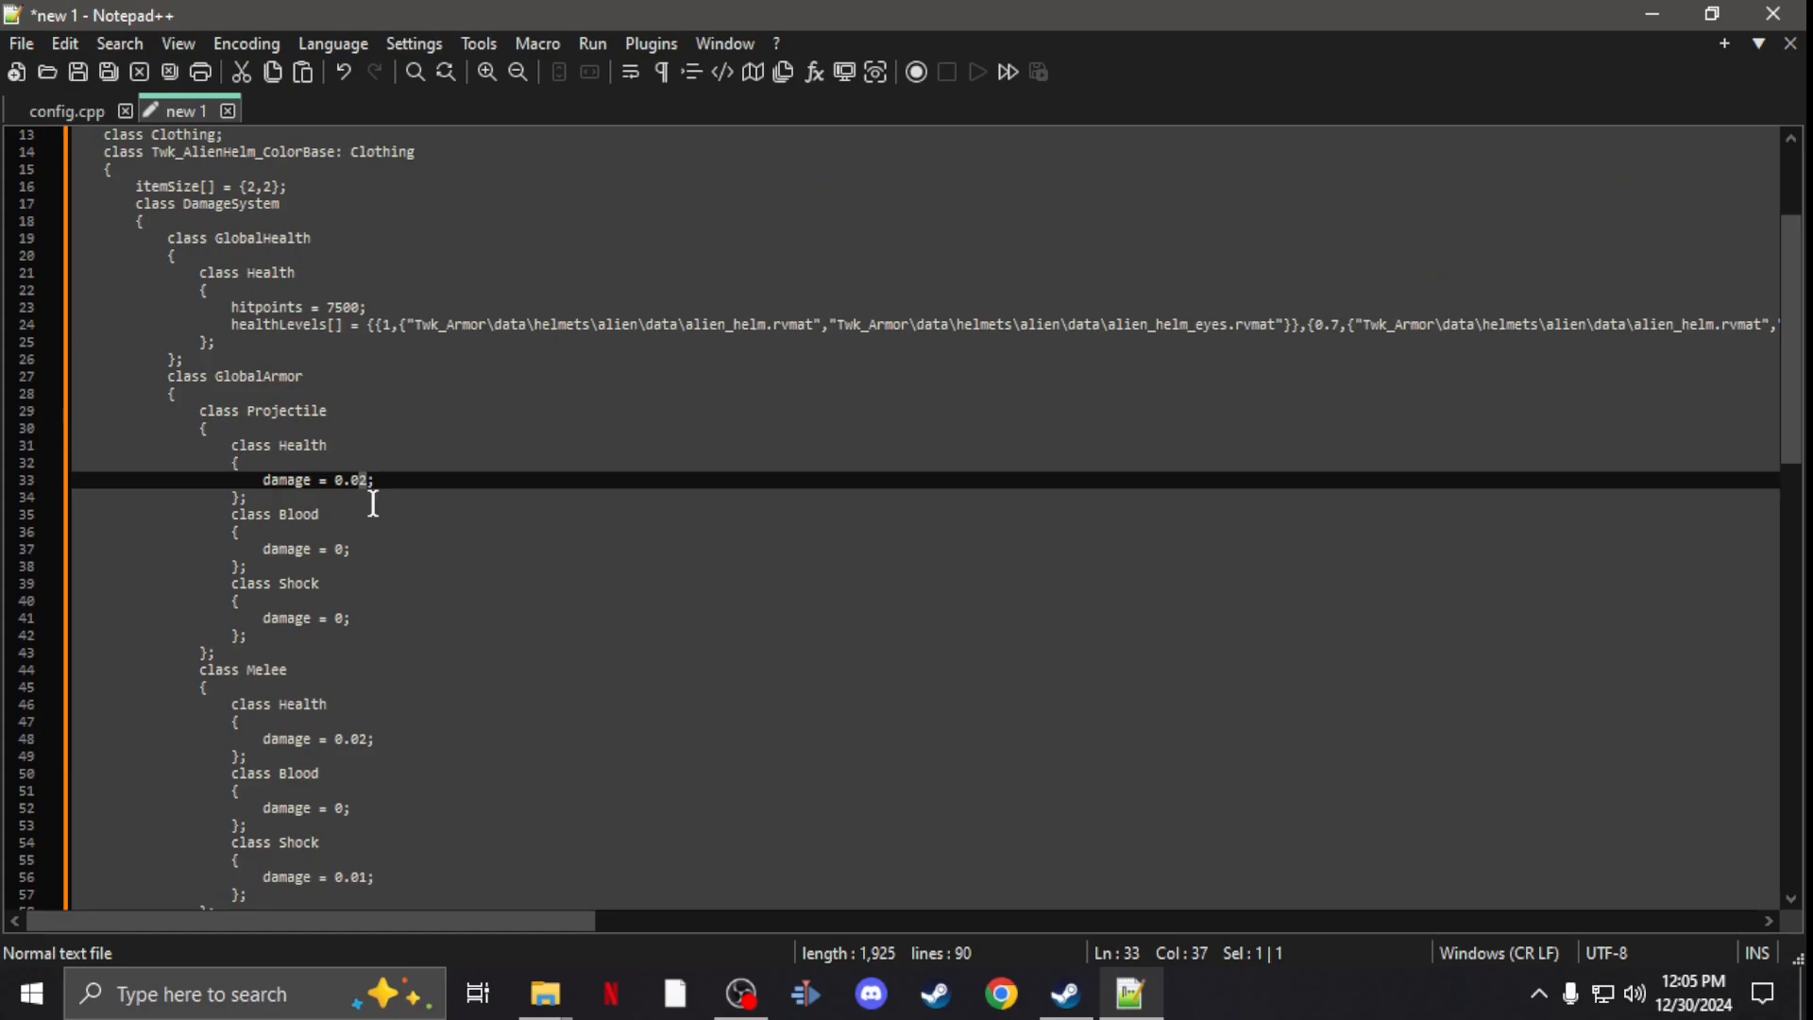
pyautogui.write('1')
pyautogui.scroll(-3, 372, 492)
pyautogui.scroll(-1, 373, 492)
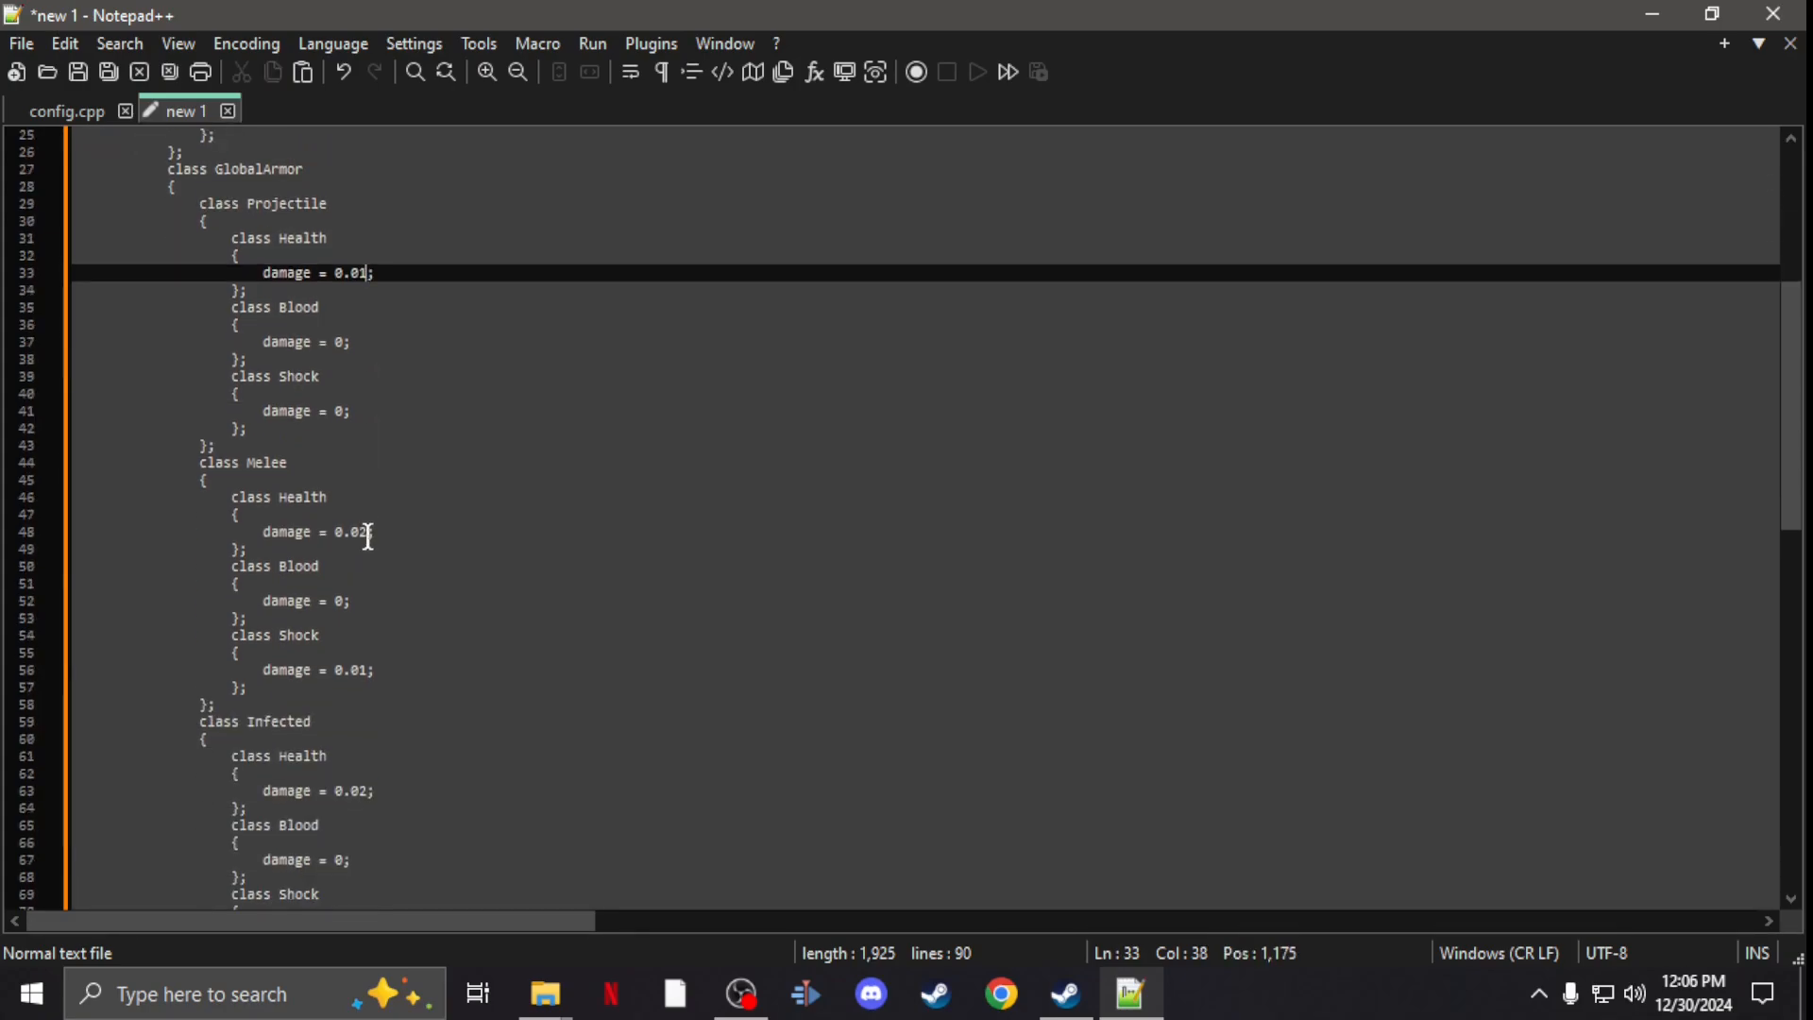
pyautogui.moveTo(368, 532); pyautogui.dragTo(360, 530)
pyautogui.write('1')
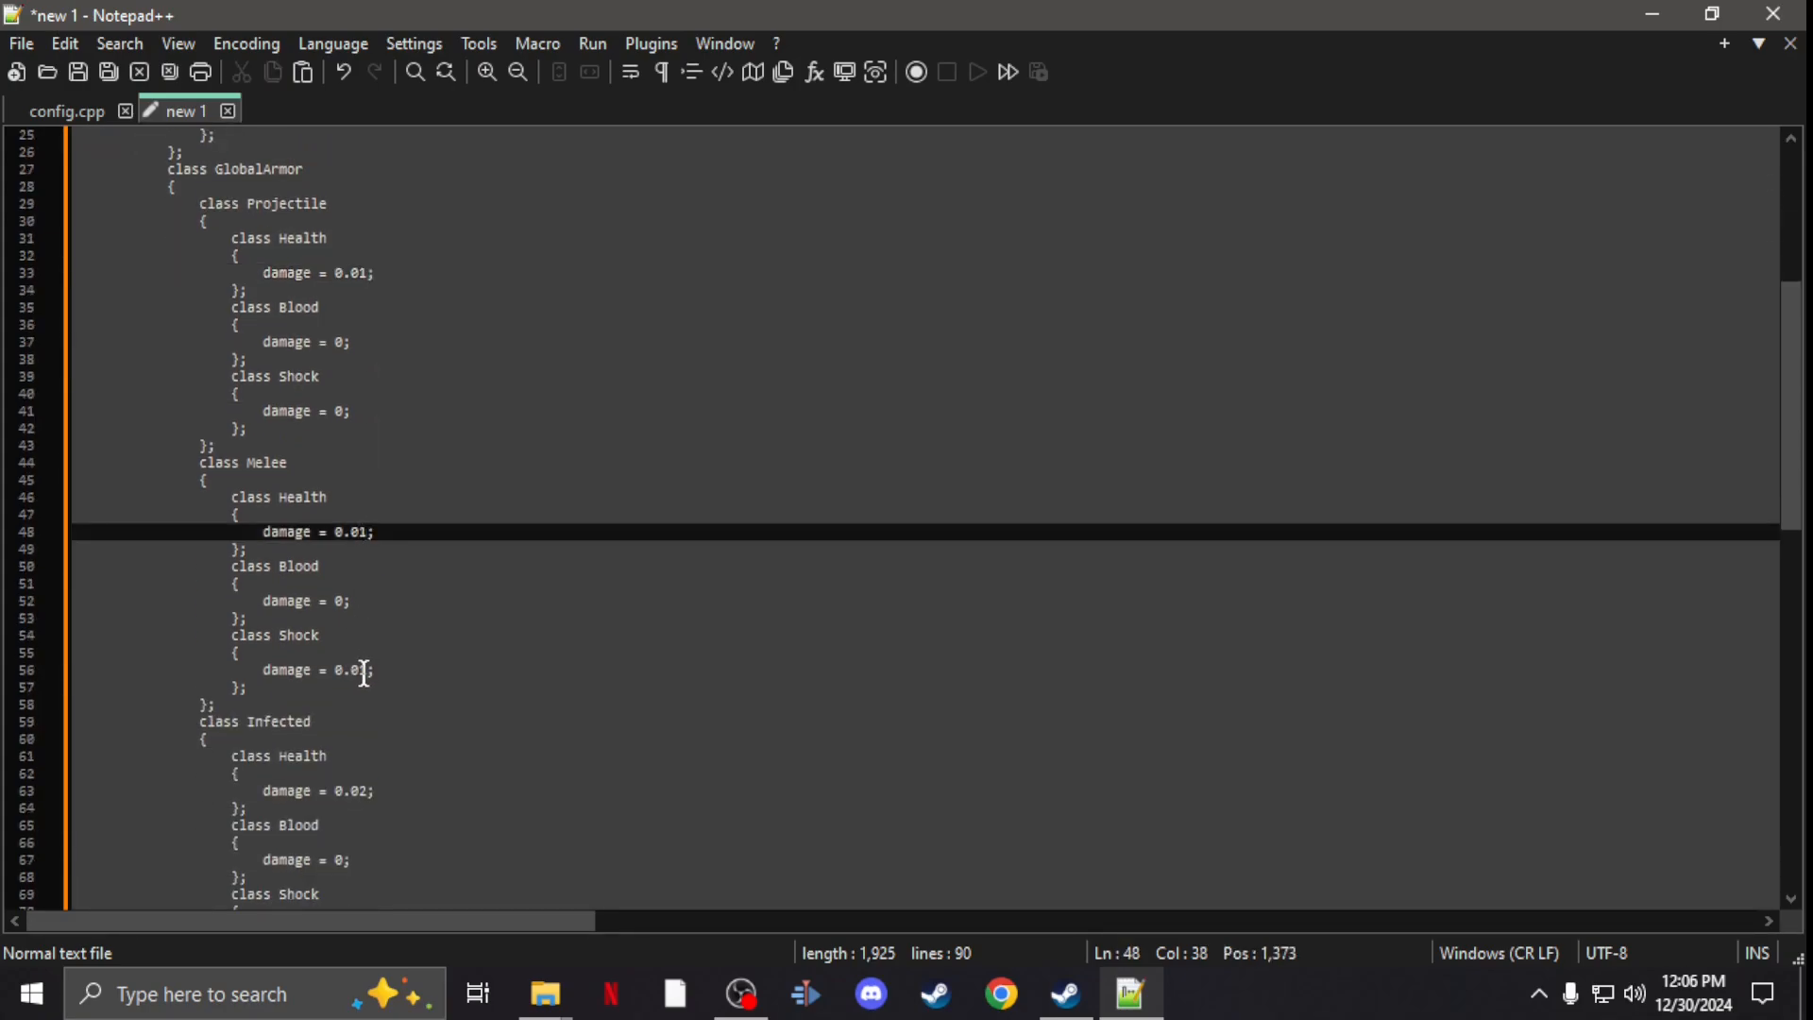
pyautogui.moveTo(366, 669); pyautogui.dragTo(340, 671)
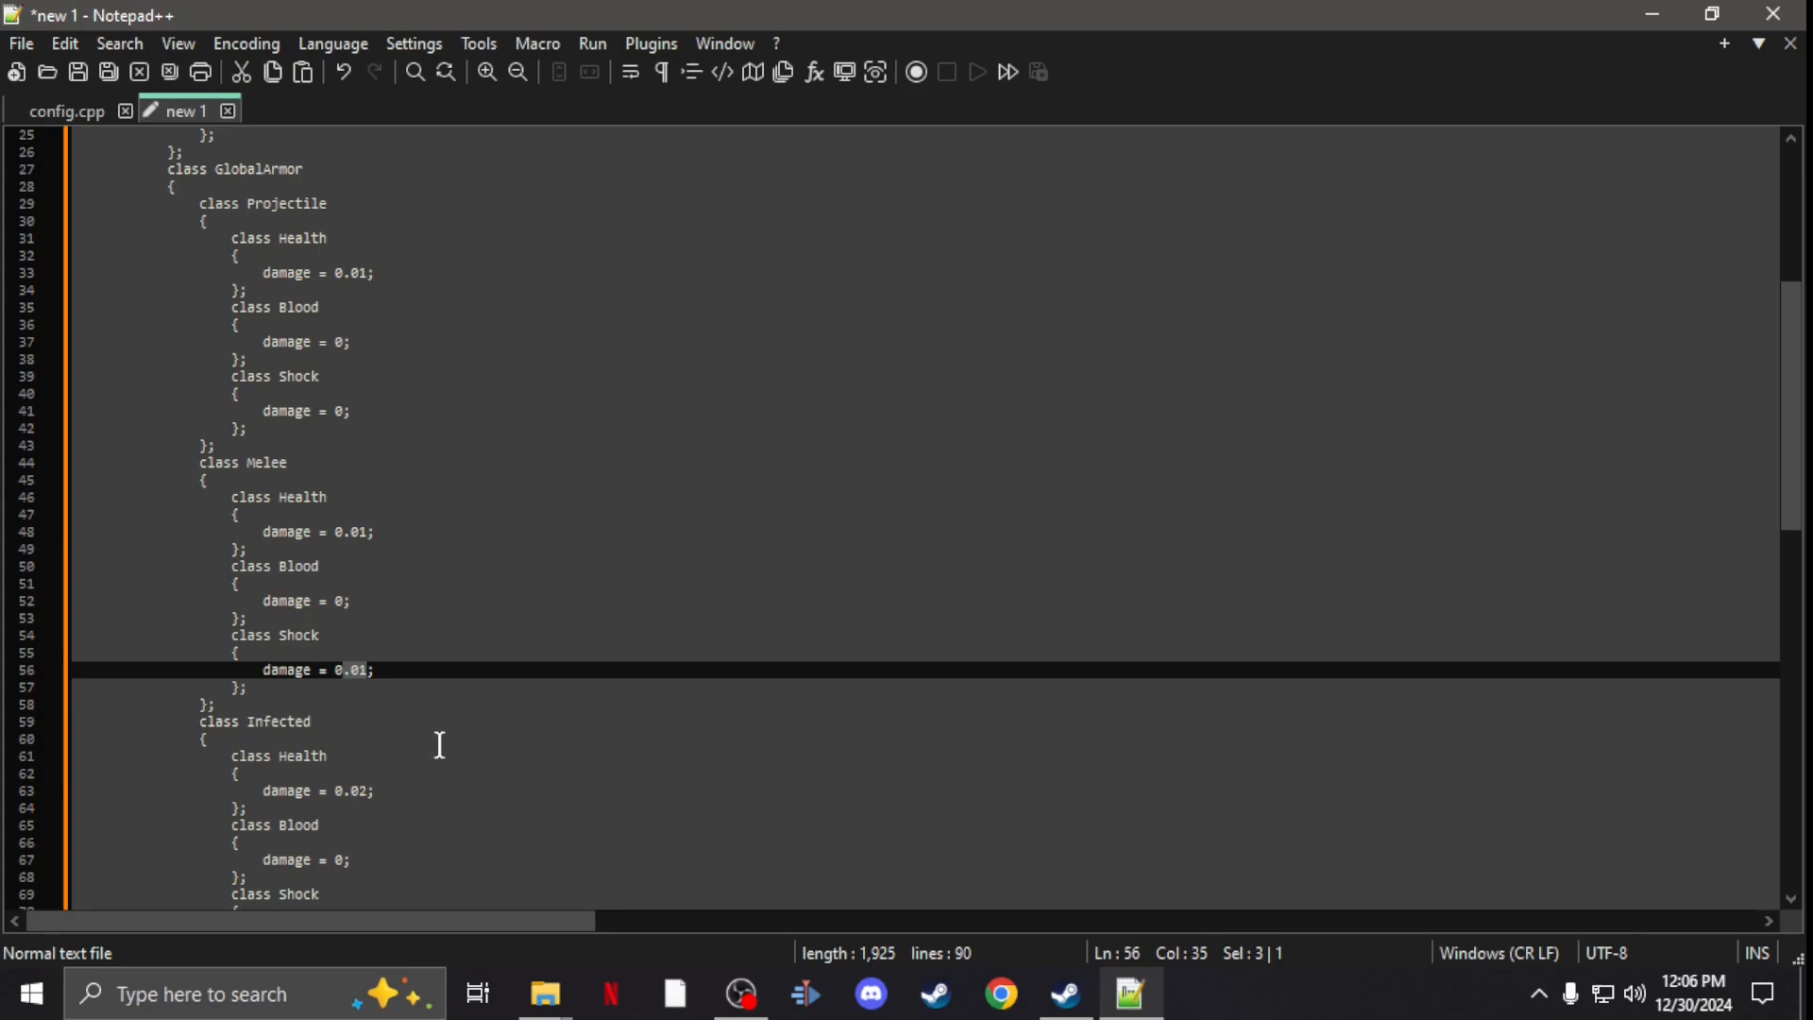
pyautogui.press('BackSpace')
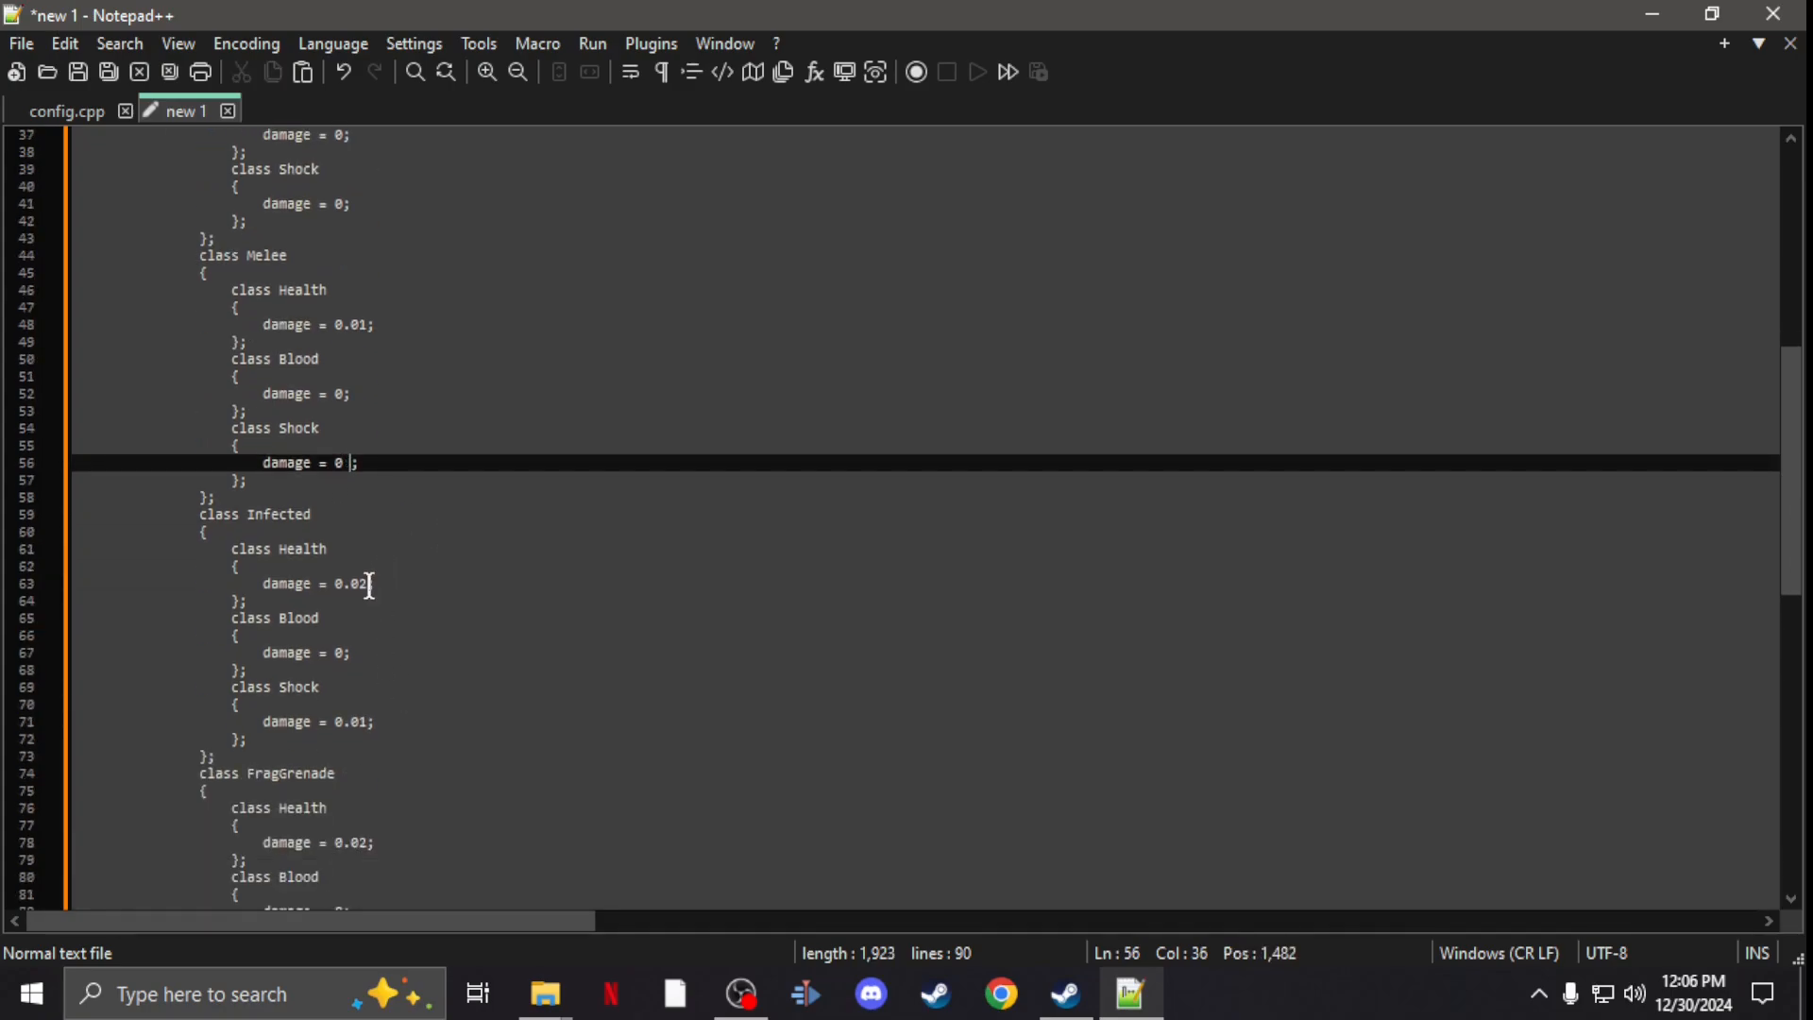
pyautogui.moveTo(370, 583); pyautogui.dragTo(363, 589)
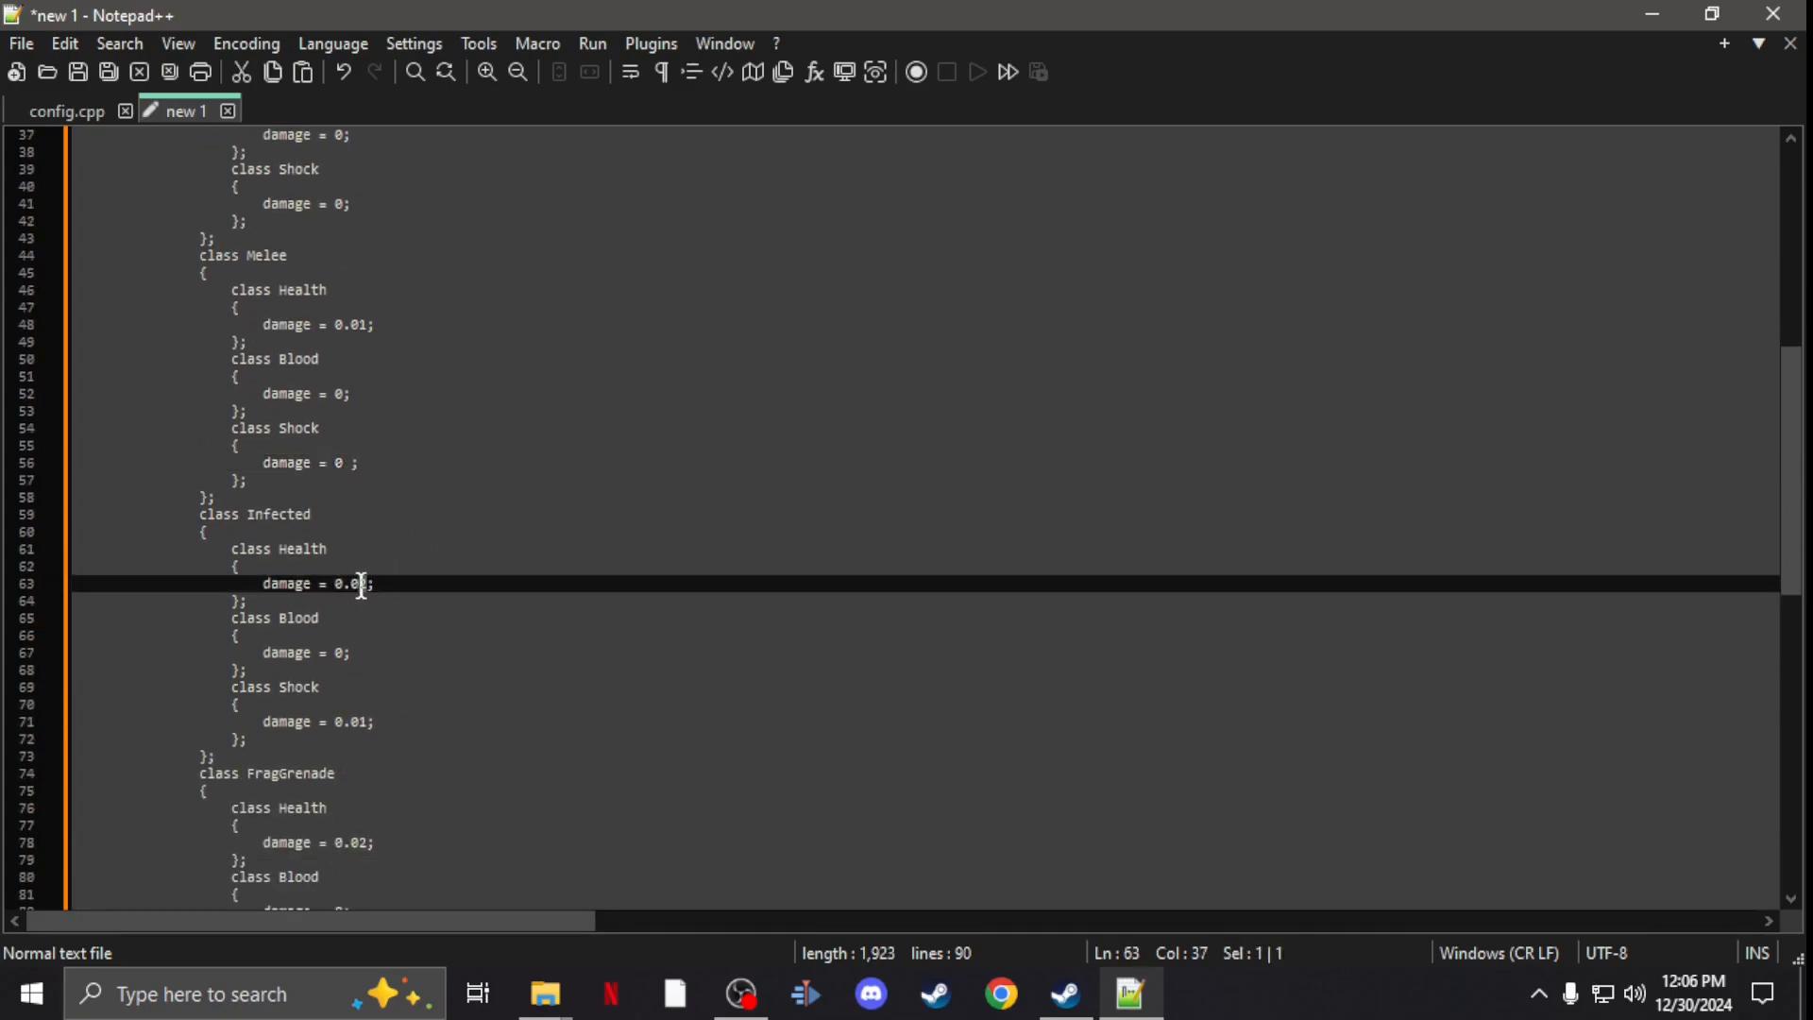
pyautogui.write('1')
pyautogui.scroll(-2, 373, 584)
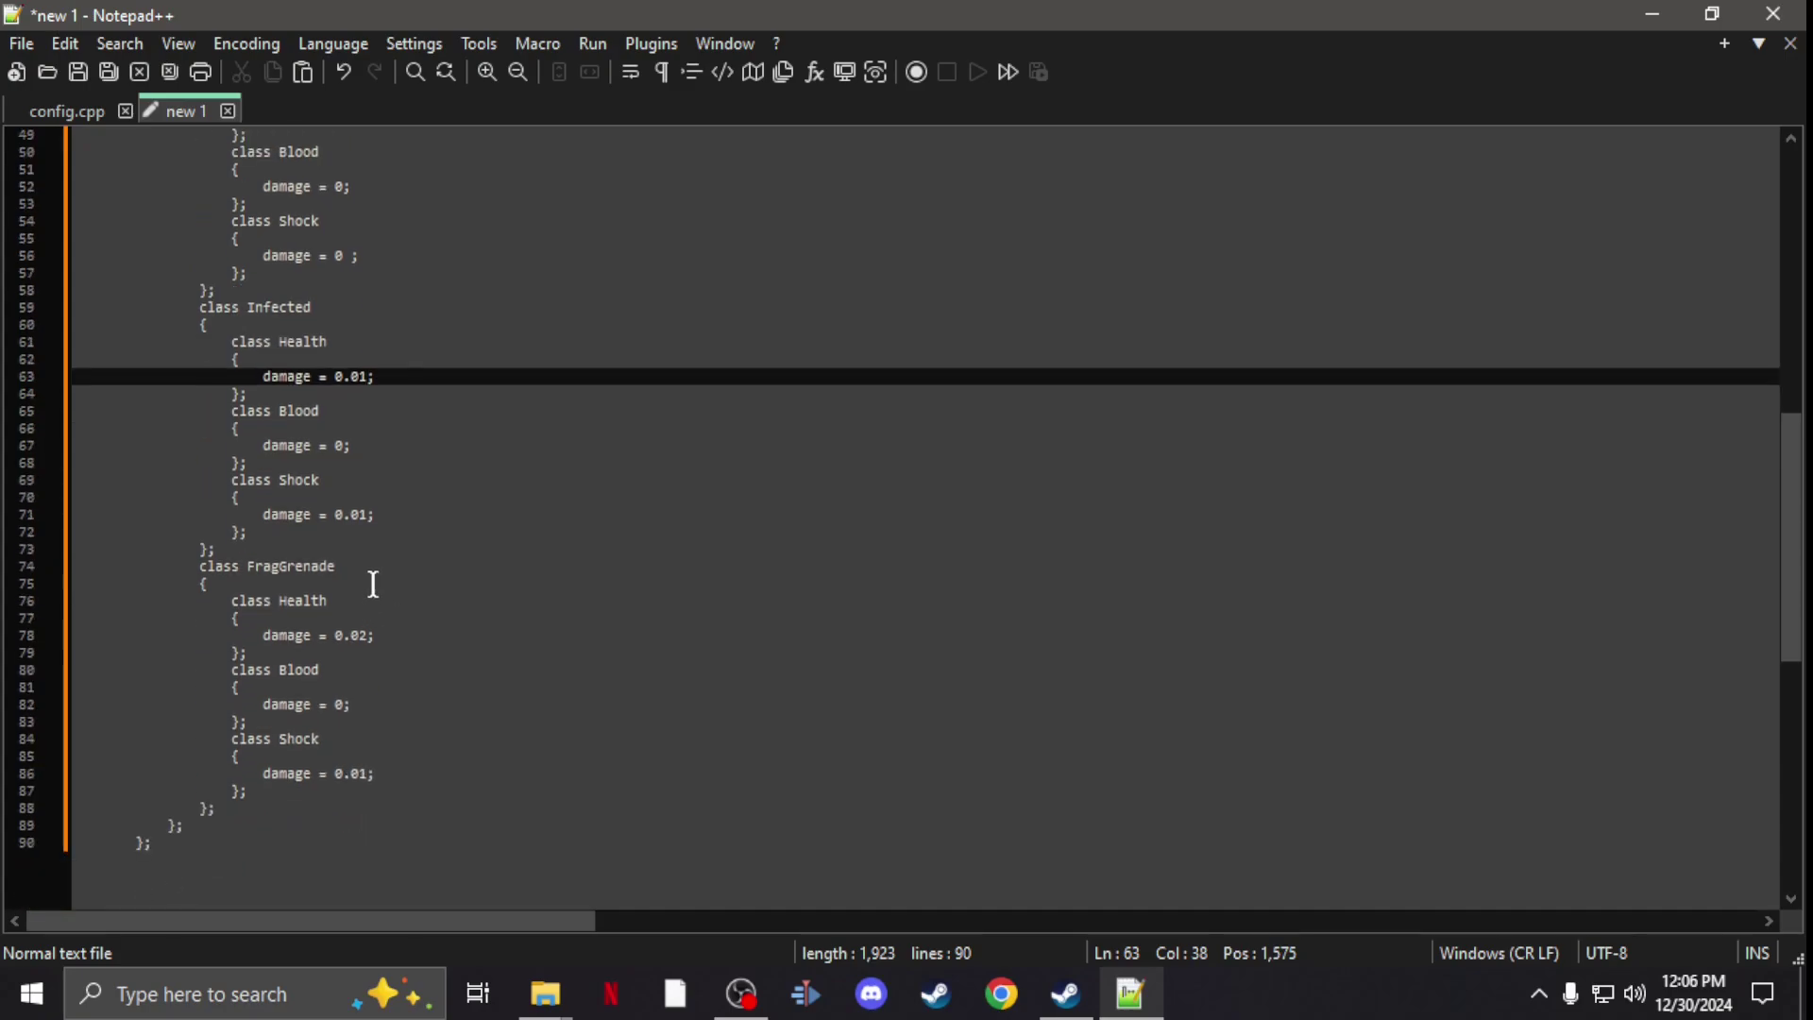
# Step: Reduce the Infected and FragGrenade Shock damage values from 0.01 to 0
pyautogui.click(371, 514)
pyautogui.moveTo(369, 513); pyautogui.dragTo(340, 515)
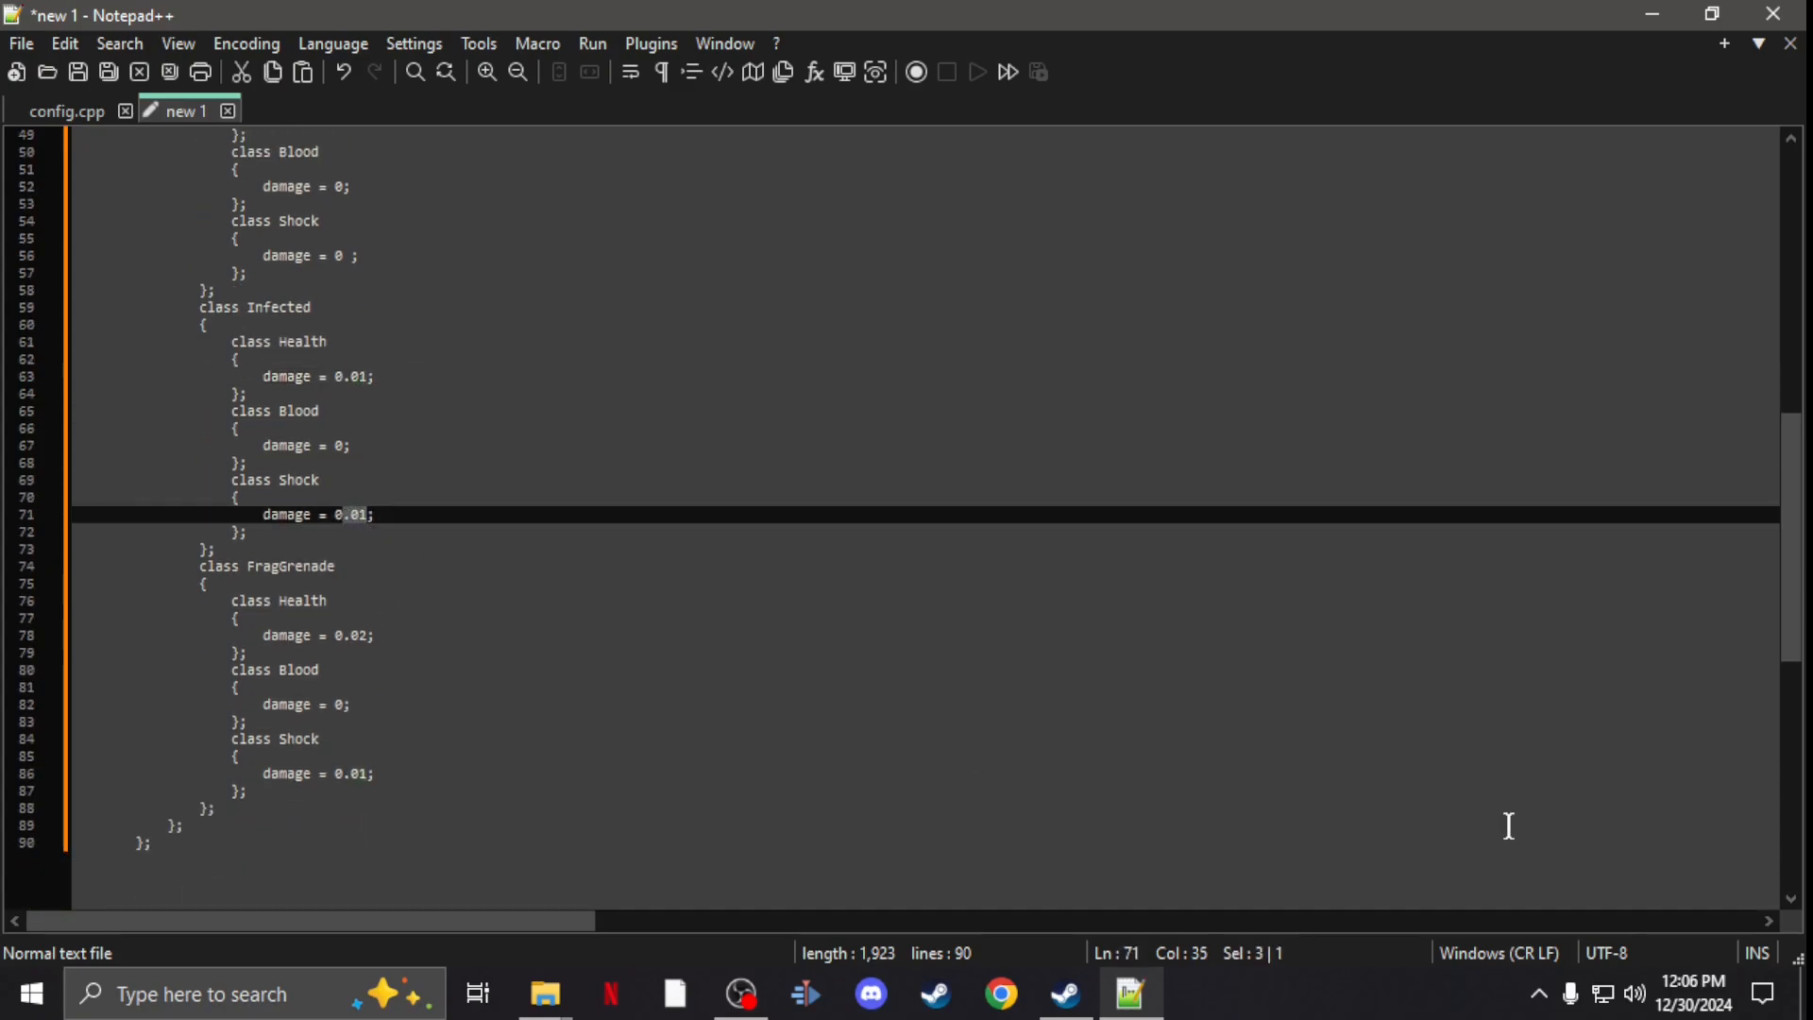
pyautogui.press('BackSpace')
pyautogui.scroll(-3, 761, 711)
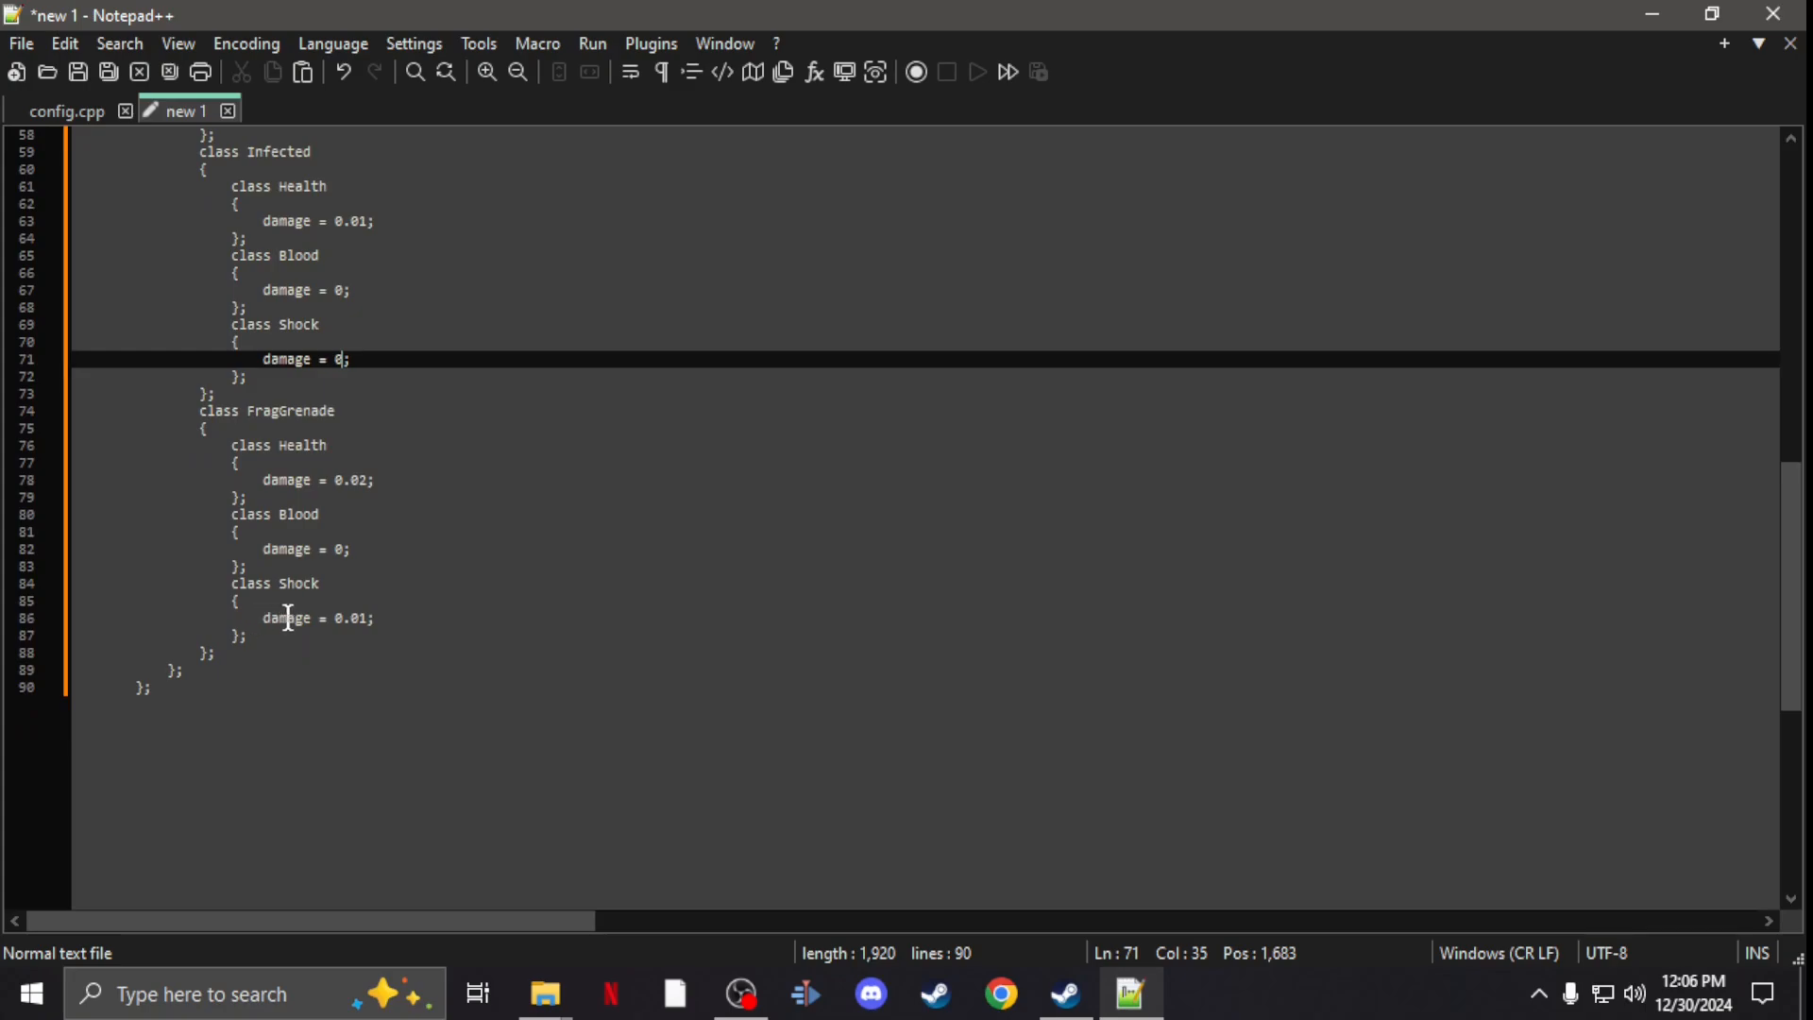
pyautogui.moveTo(364, 619); pyautogui.dragTo(339, 617)
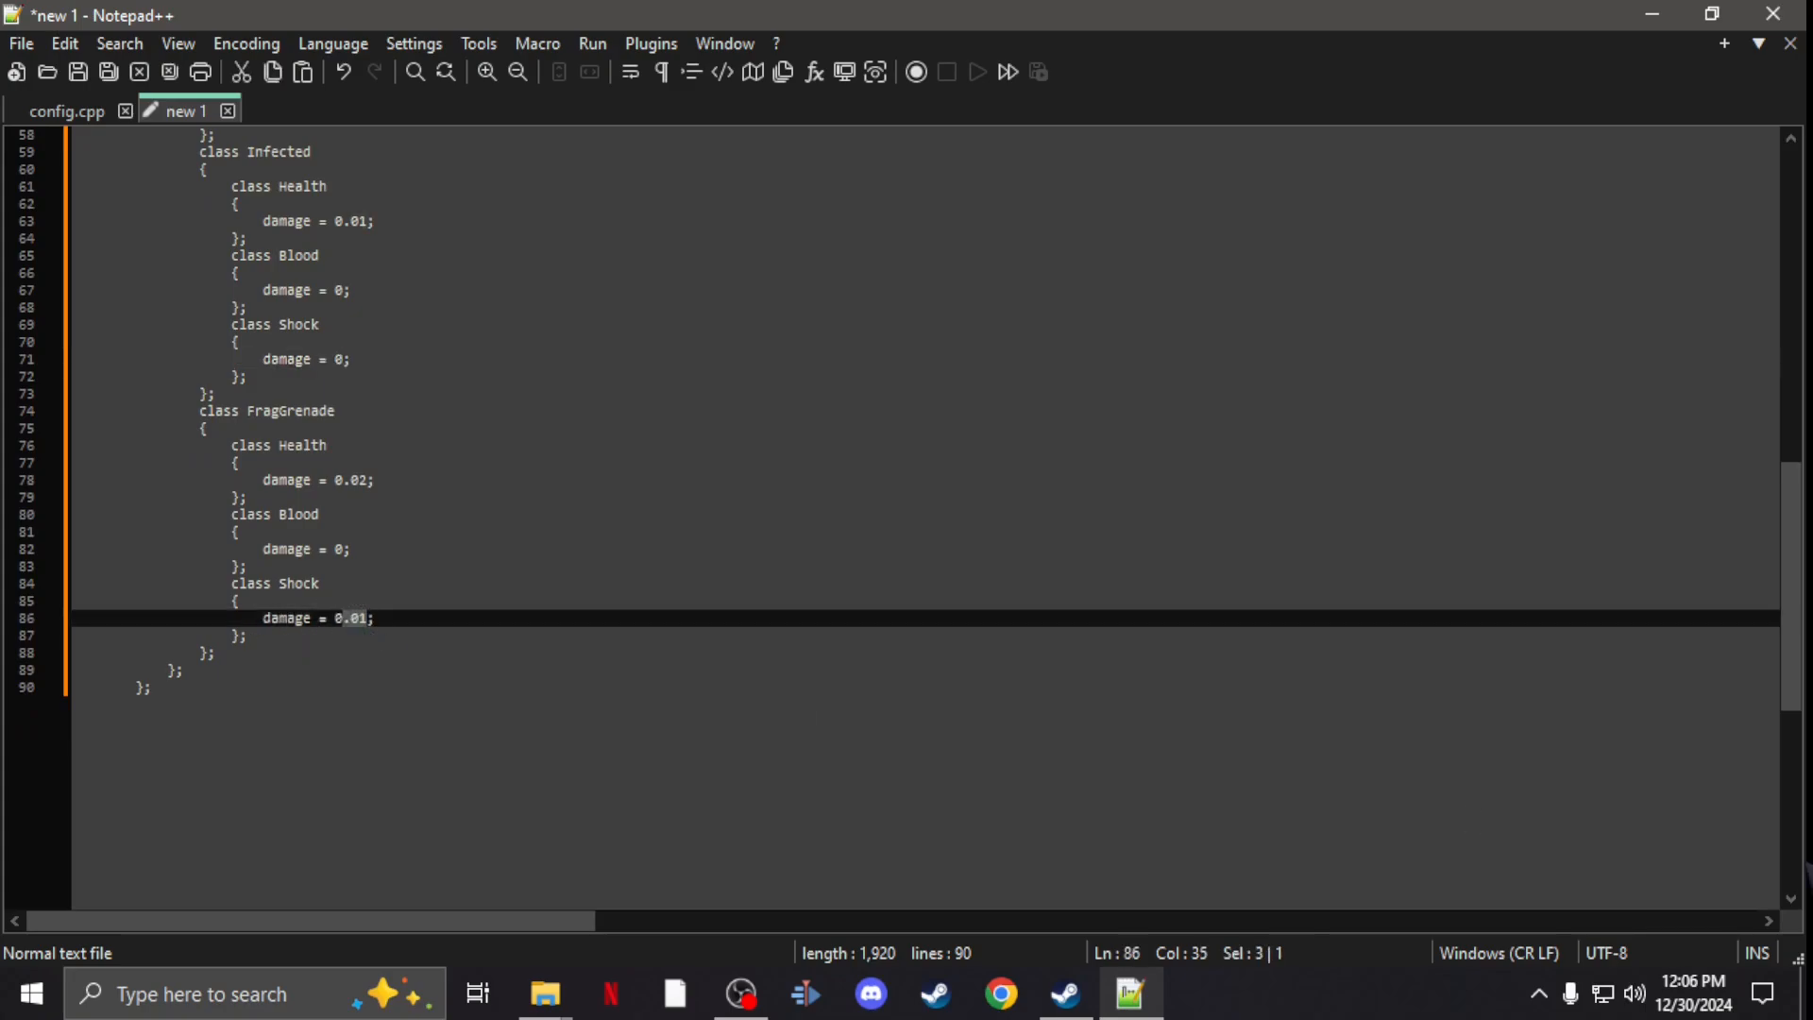
pyautogui.press('BackSpace')
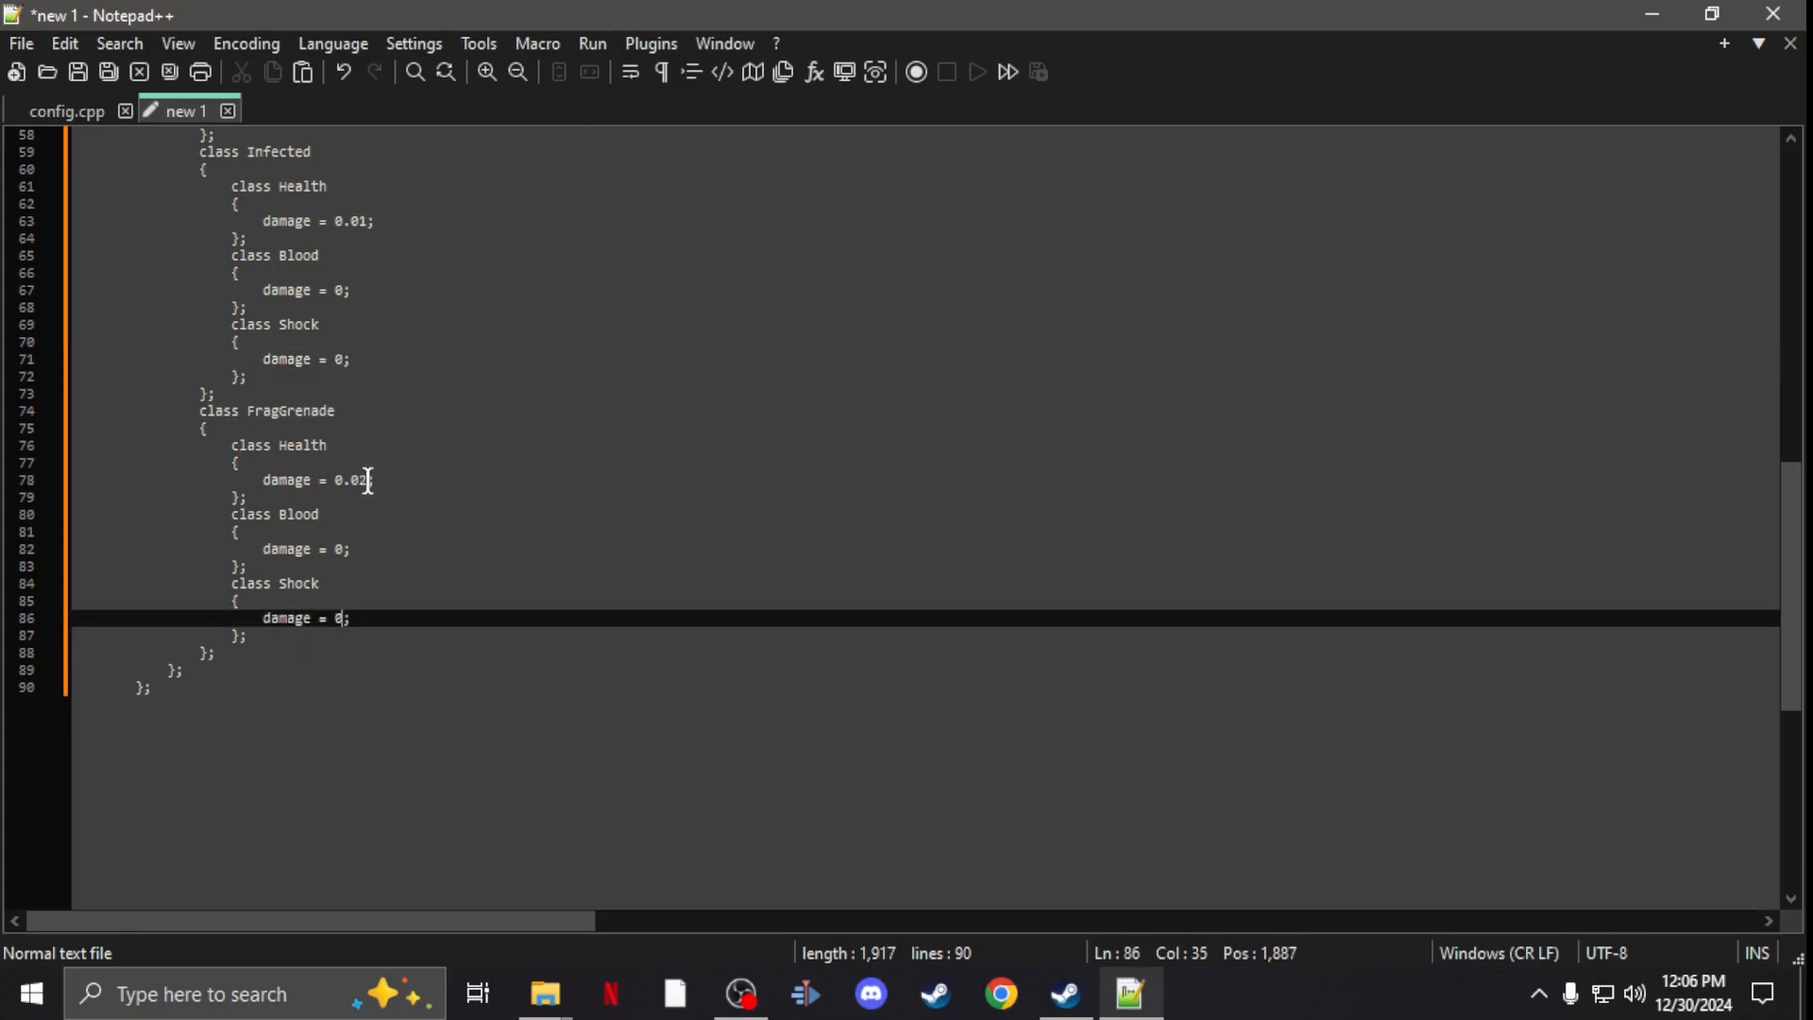
# Step: Trim FragGrenade Health damage to 0.01 and add closing brace lines at the end of the file
pyautogui.click(367, 478)
pyautogui.press('BackSpace')
pyautogui.write('1')
pyautogui.click(208, 694)
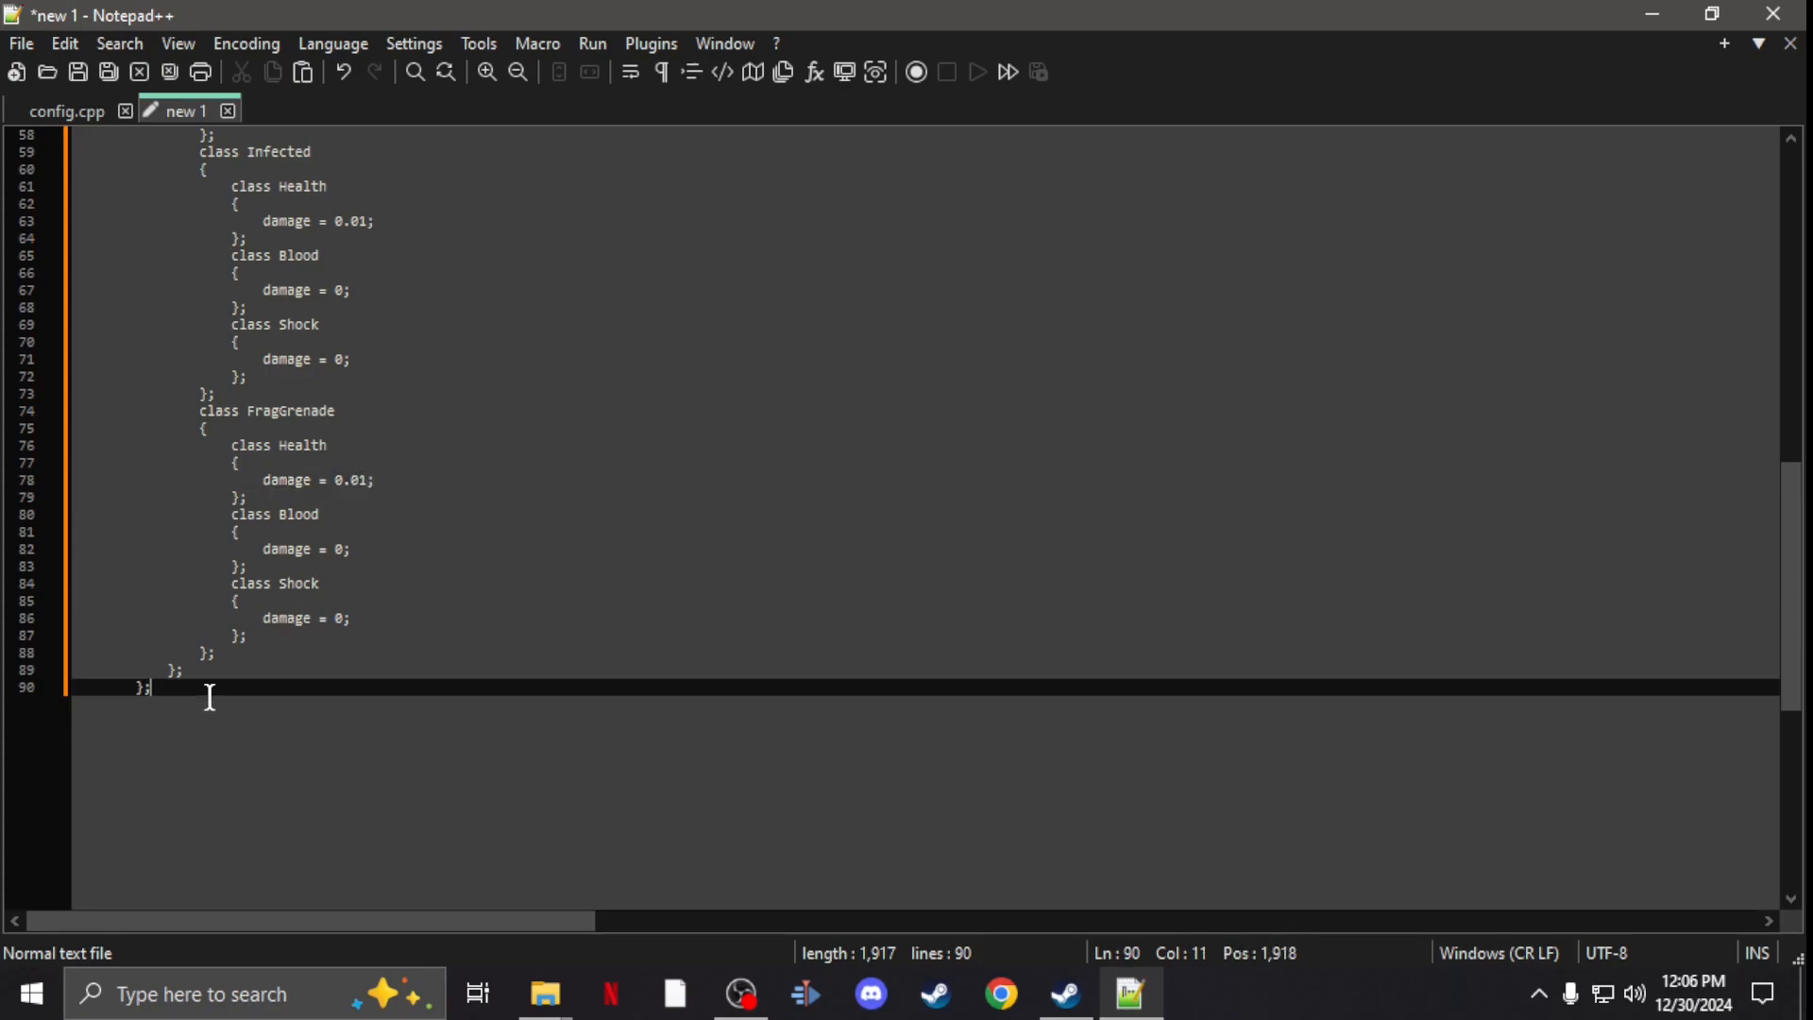
pyautogui.press('Return')
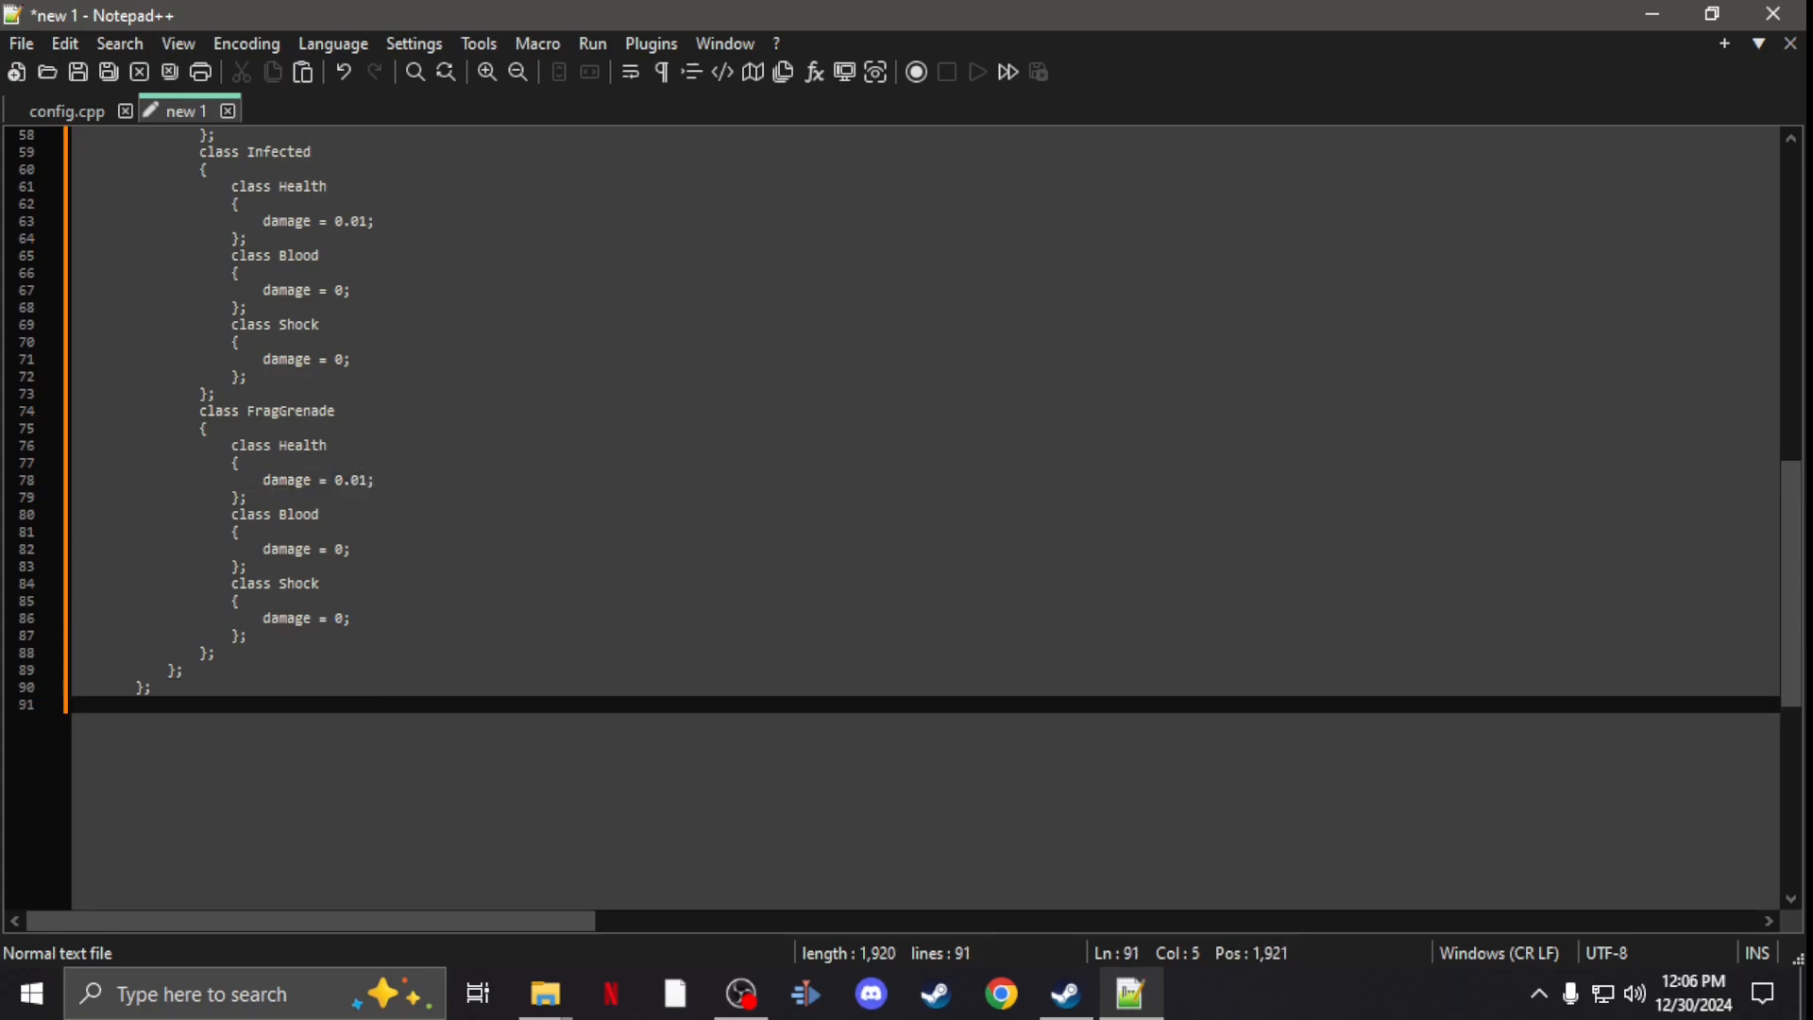
pyautogui.write('};')
pyautogui.press('Return')
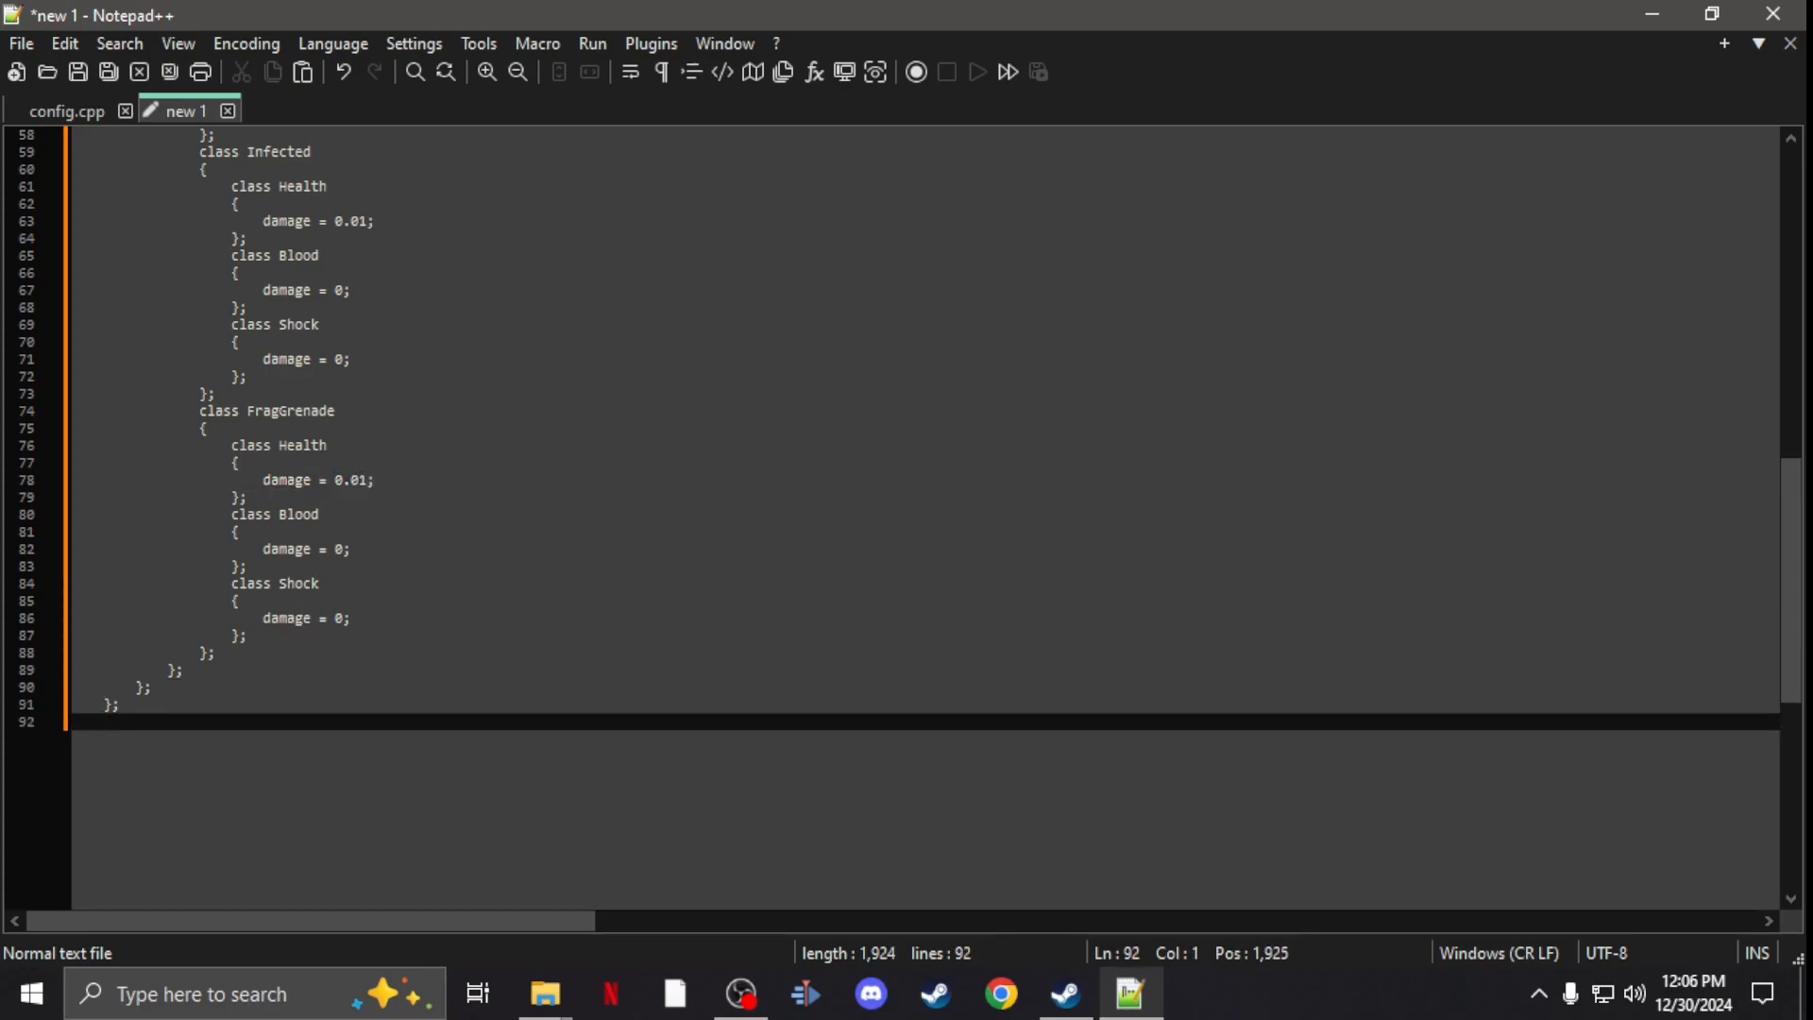
pyautogui.scroll(5, 352, 689)
pyautogui.scroll(5, 353, 690)
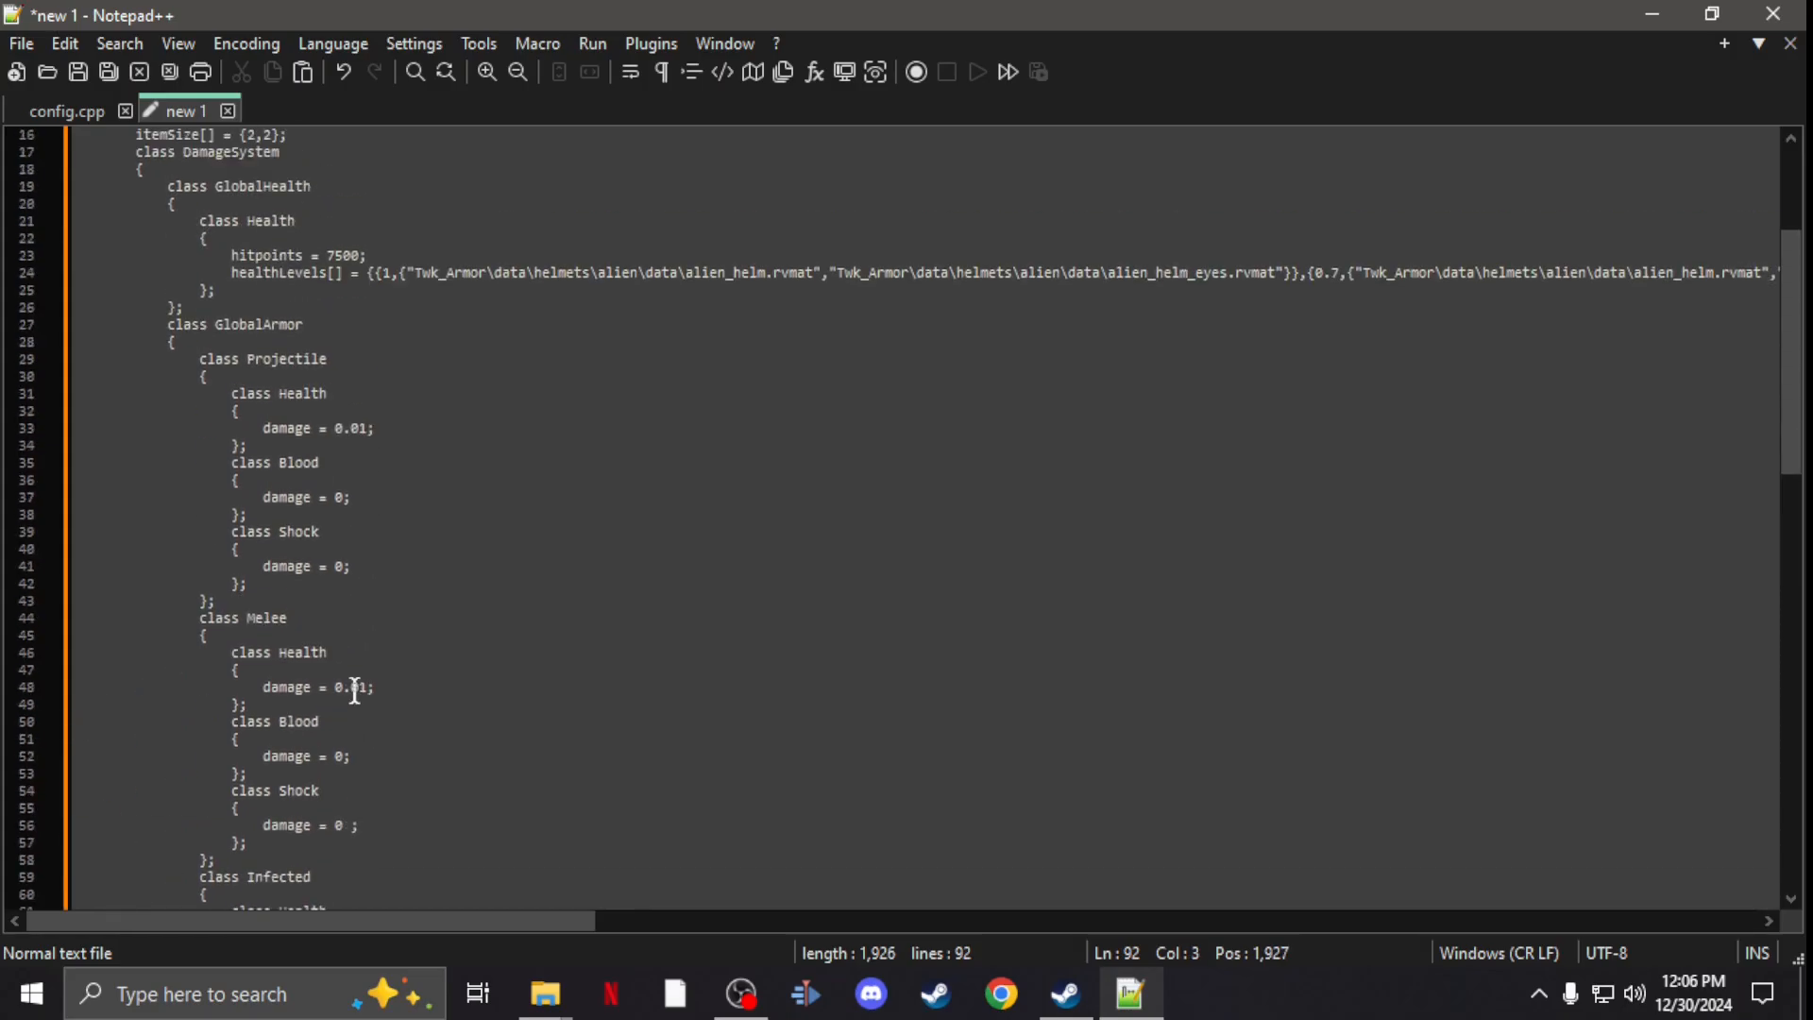
pyautogui.scroll(5, 353, 690)
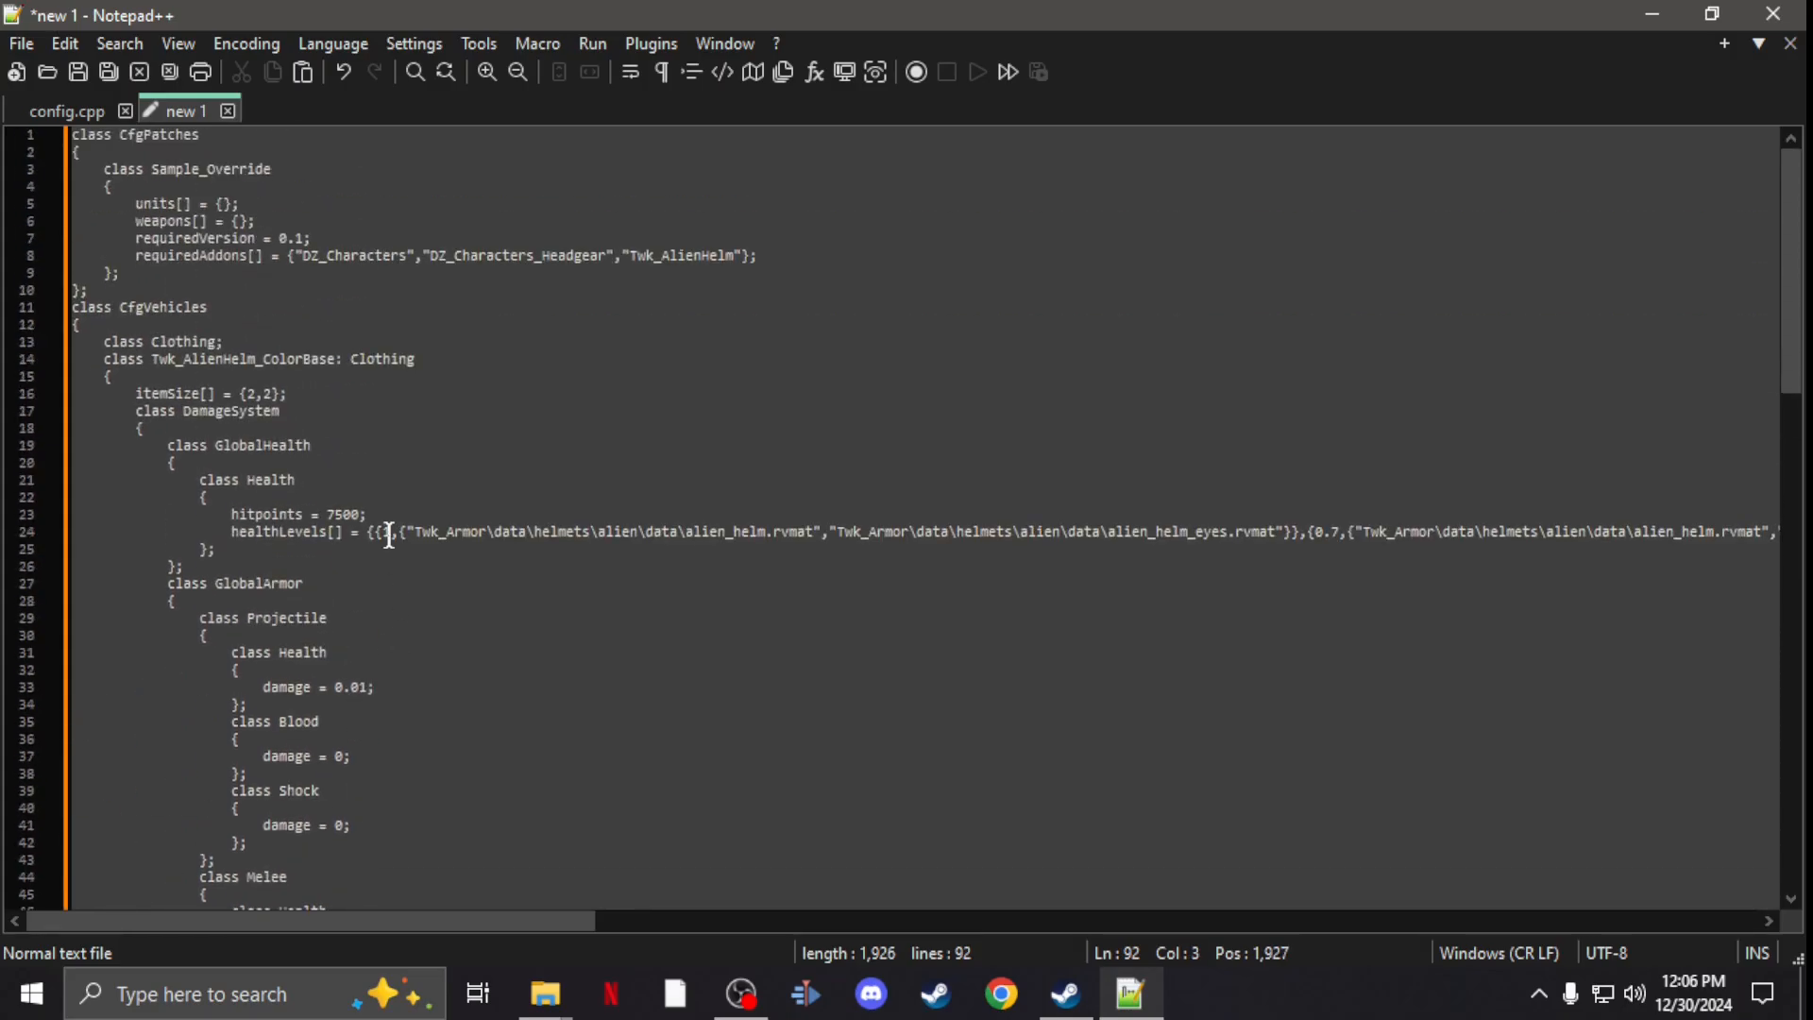
pyautogui.scroll(-4, 386, 534)
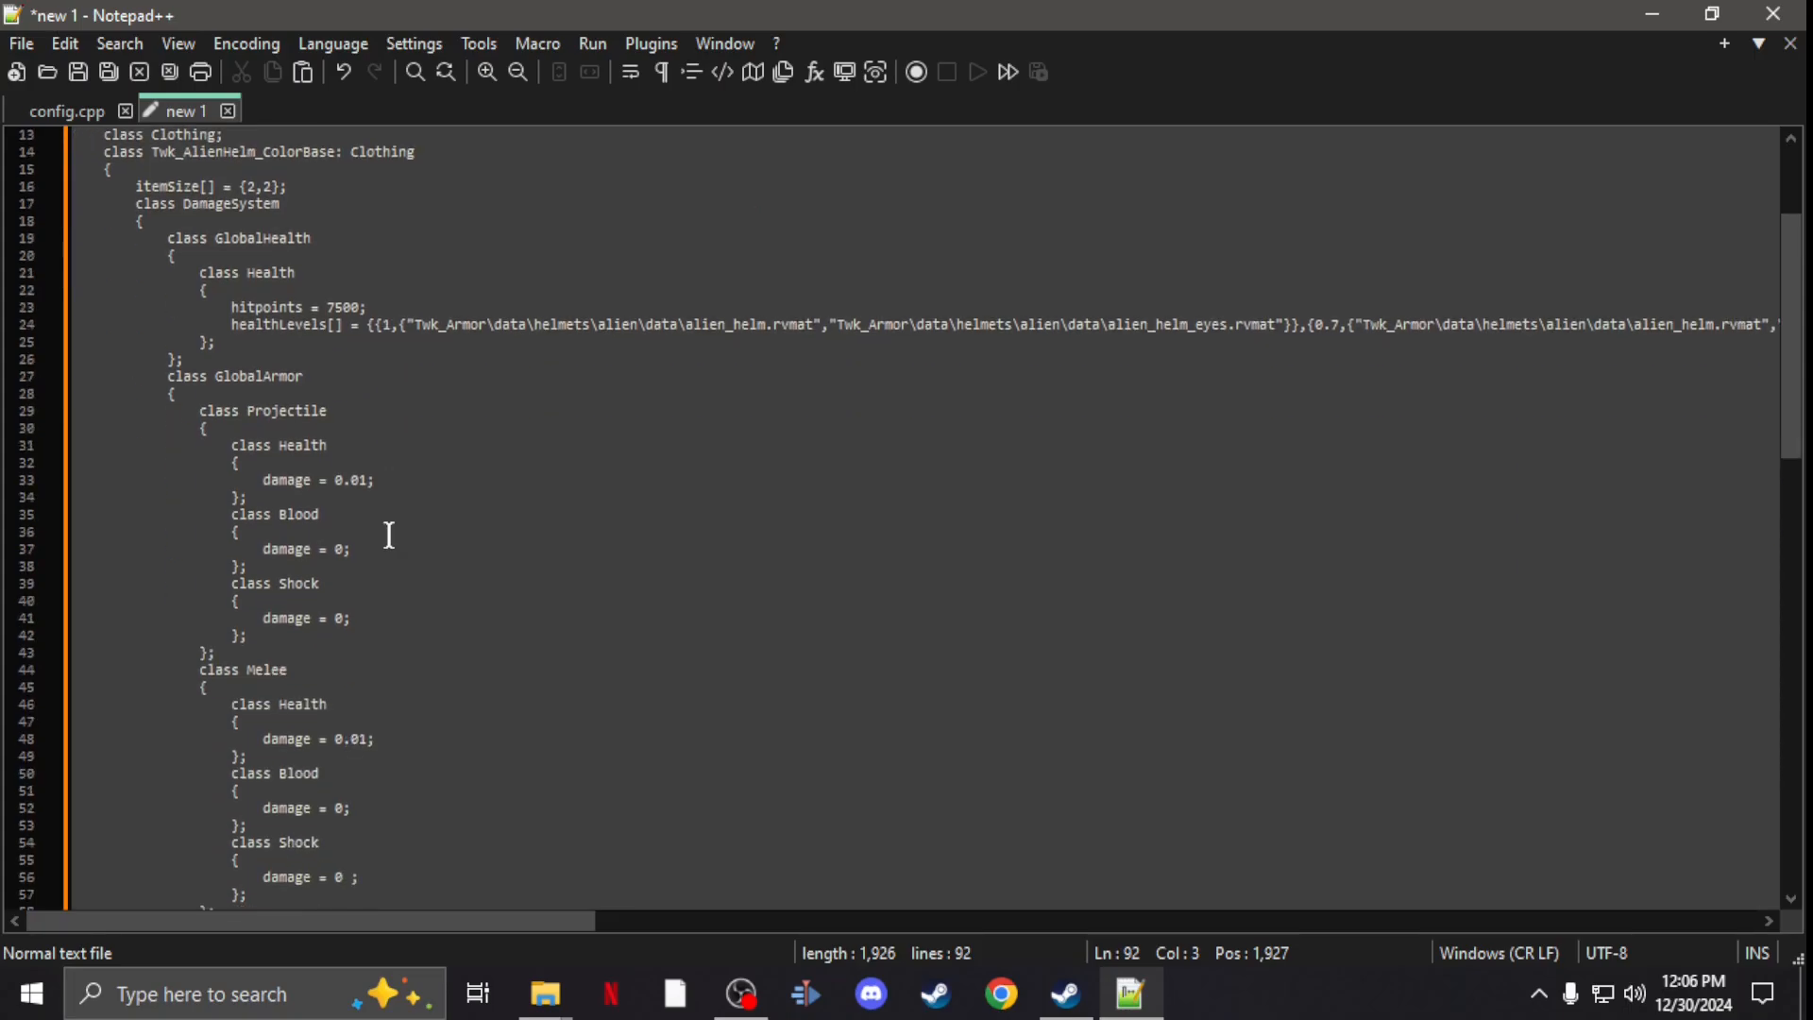
pyautogui.scroll(-4, 387, 534)
pyautogui.scroll(-4, 288, 372)
pyautogui.scroll(-4, 288, 371)
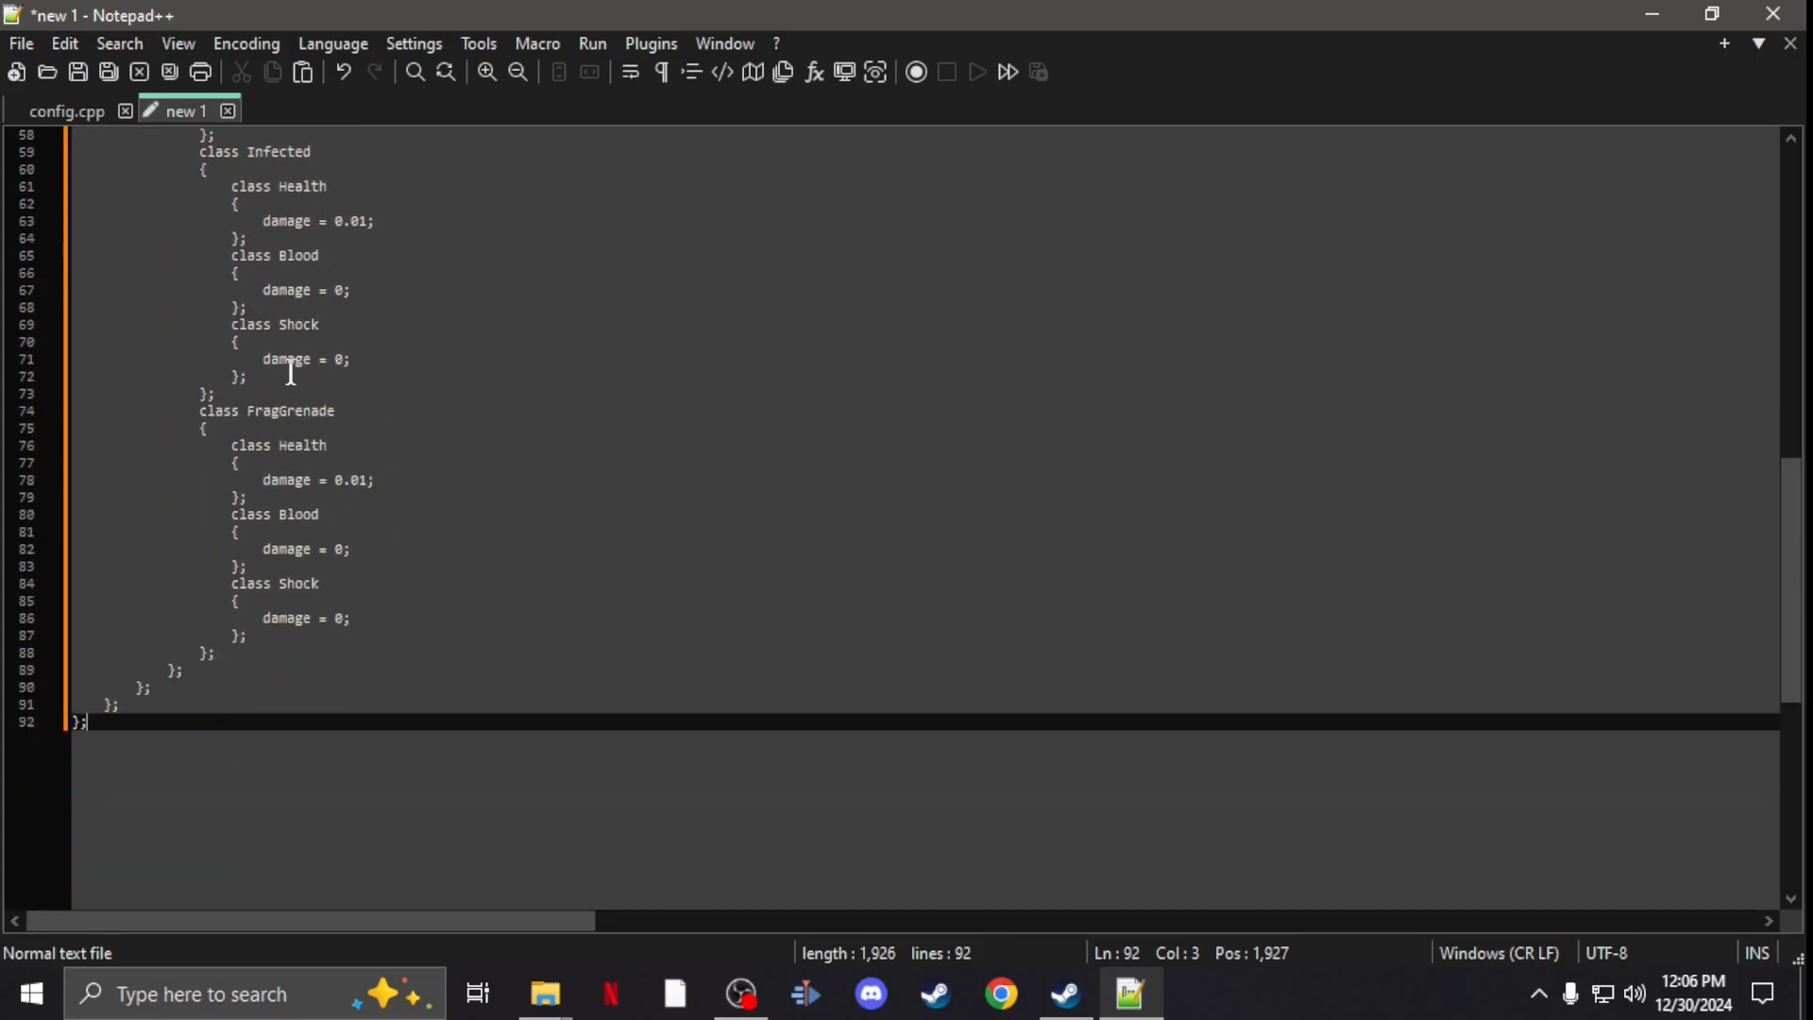
# Step: Return to the original config.cpp to copy the Twk_AlienHelm_ColorBase class
pyautogui.click(67, 112)
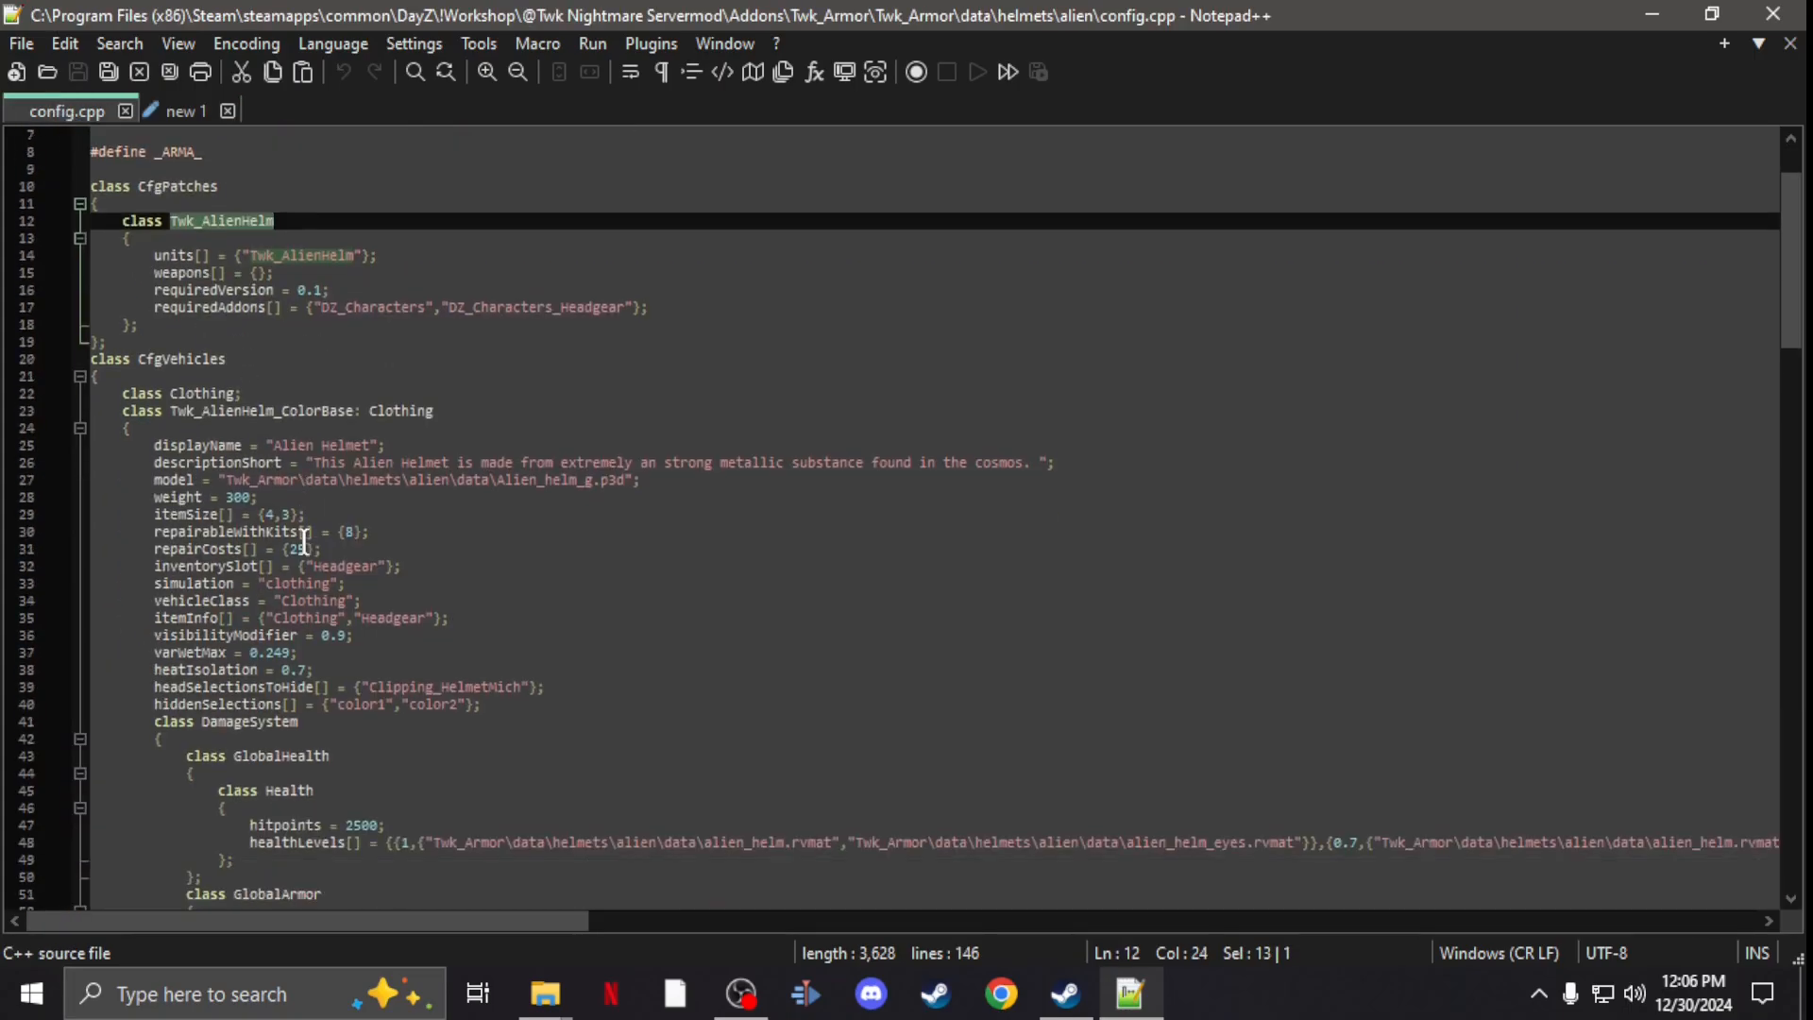
pyautogui.scroll(-3, 302, 543)
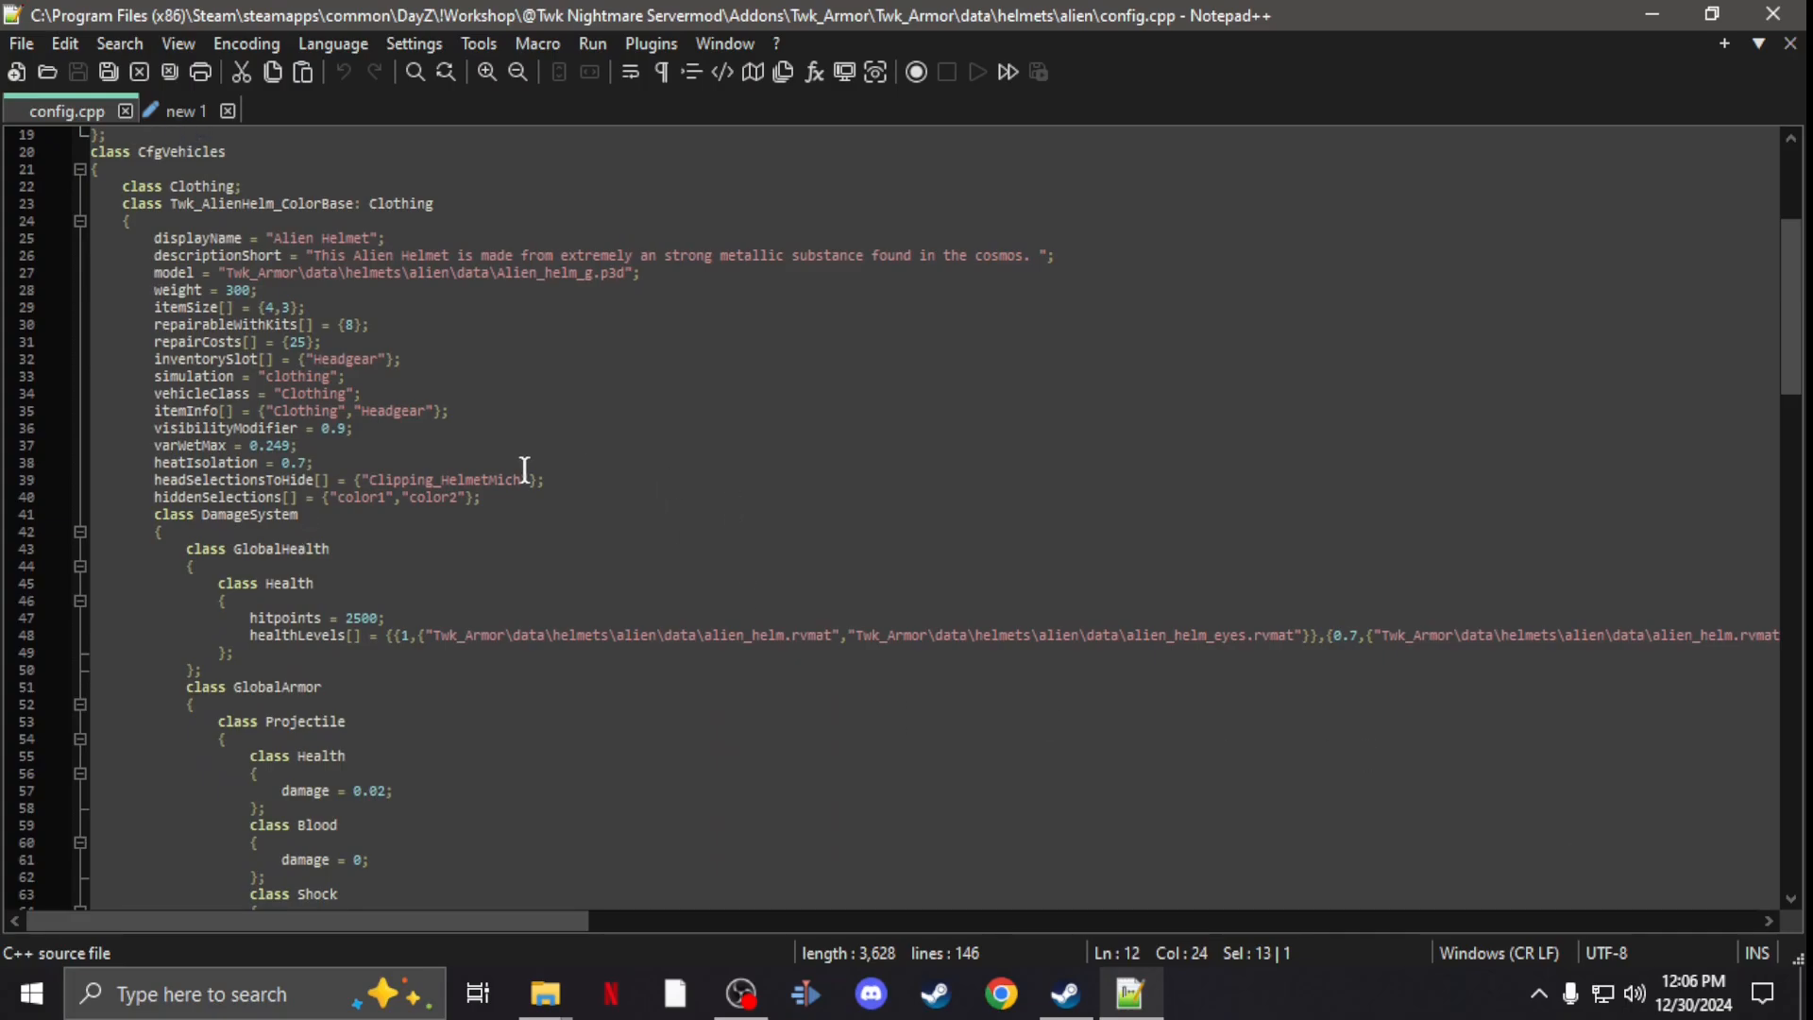
pyautogui.scroll(-4, 523, 471)
pyautogui.scroll(-4, 523, 472)
pyautogui.scroll(4, 523, 472)
pyautogui.scroll(4, 522, 472)
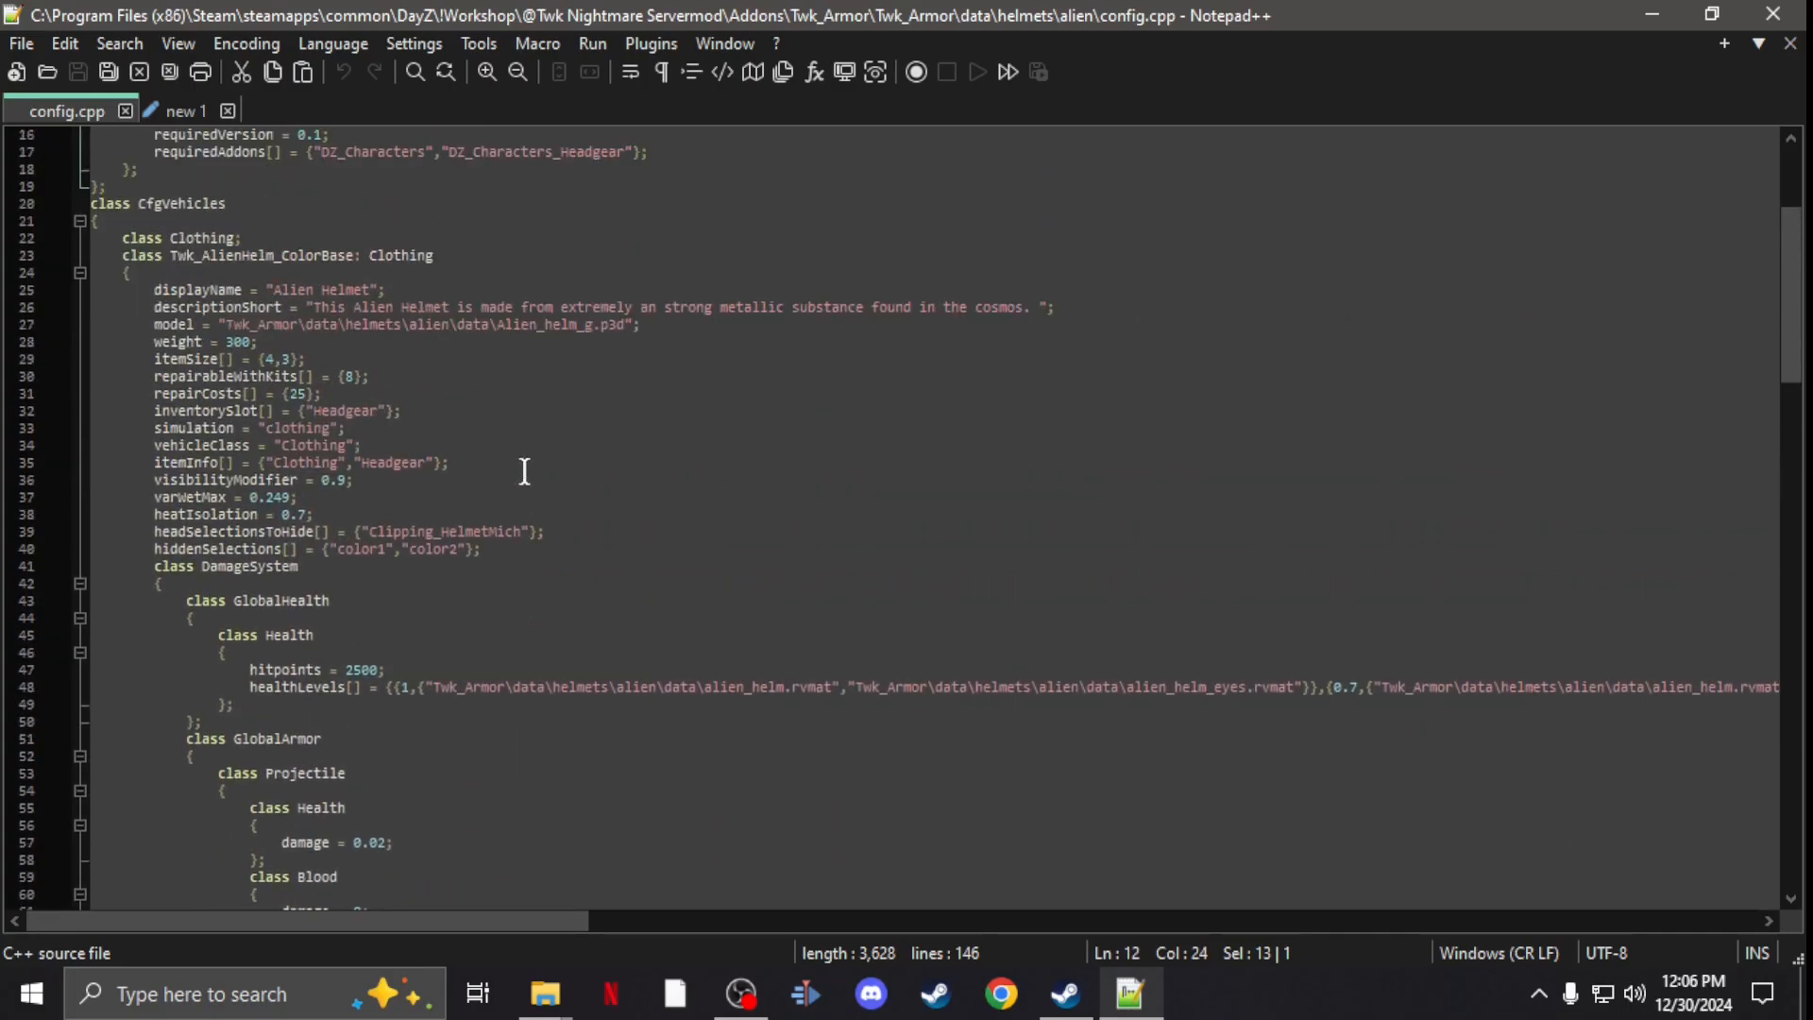
pyautogui.scroll(-5, 297, 553)
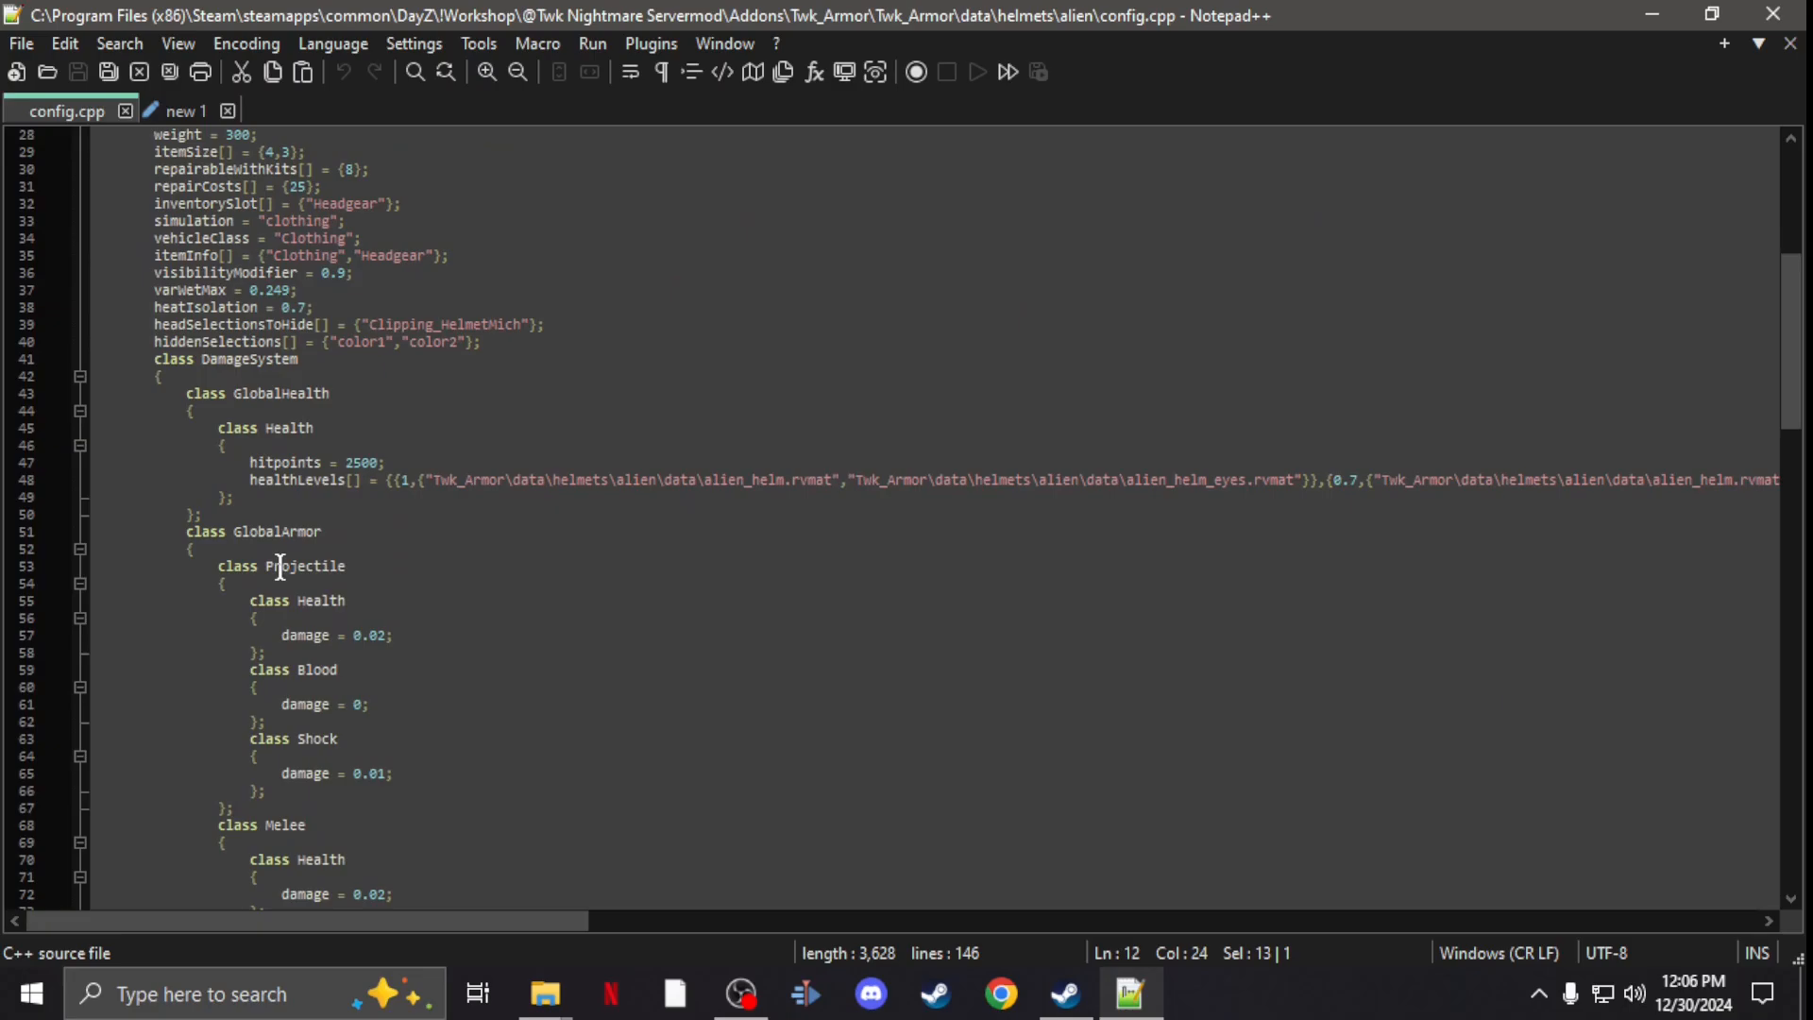
pyautogui.scroll(-5, 297, 552)
pyautogui.scroll(-5, 284, 560)
pyautogui.scroll(3, 279, 567)
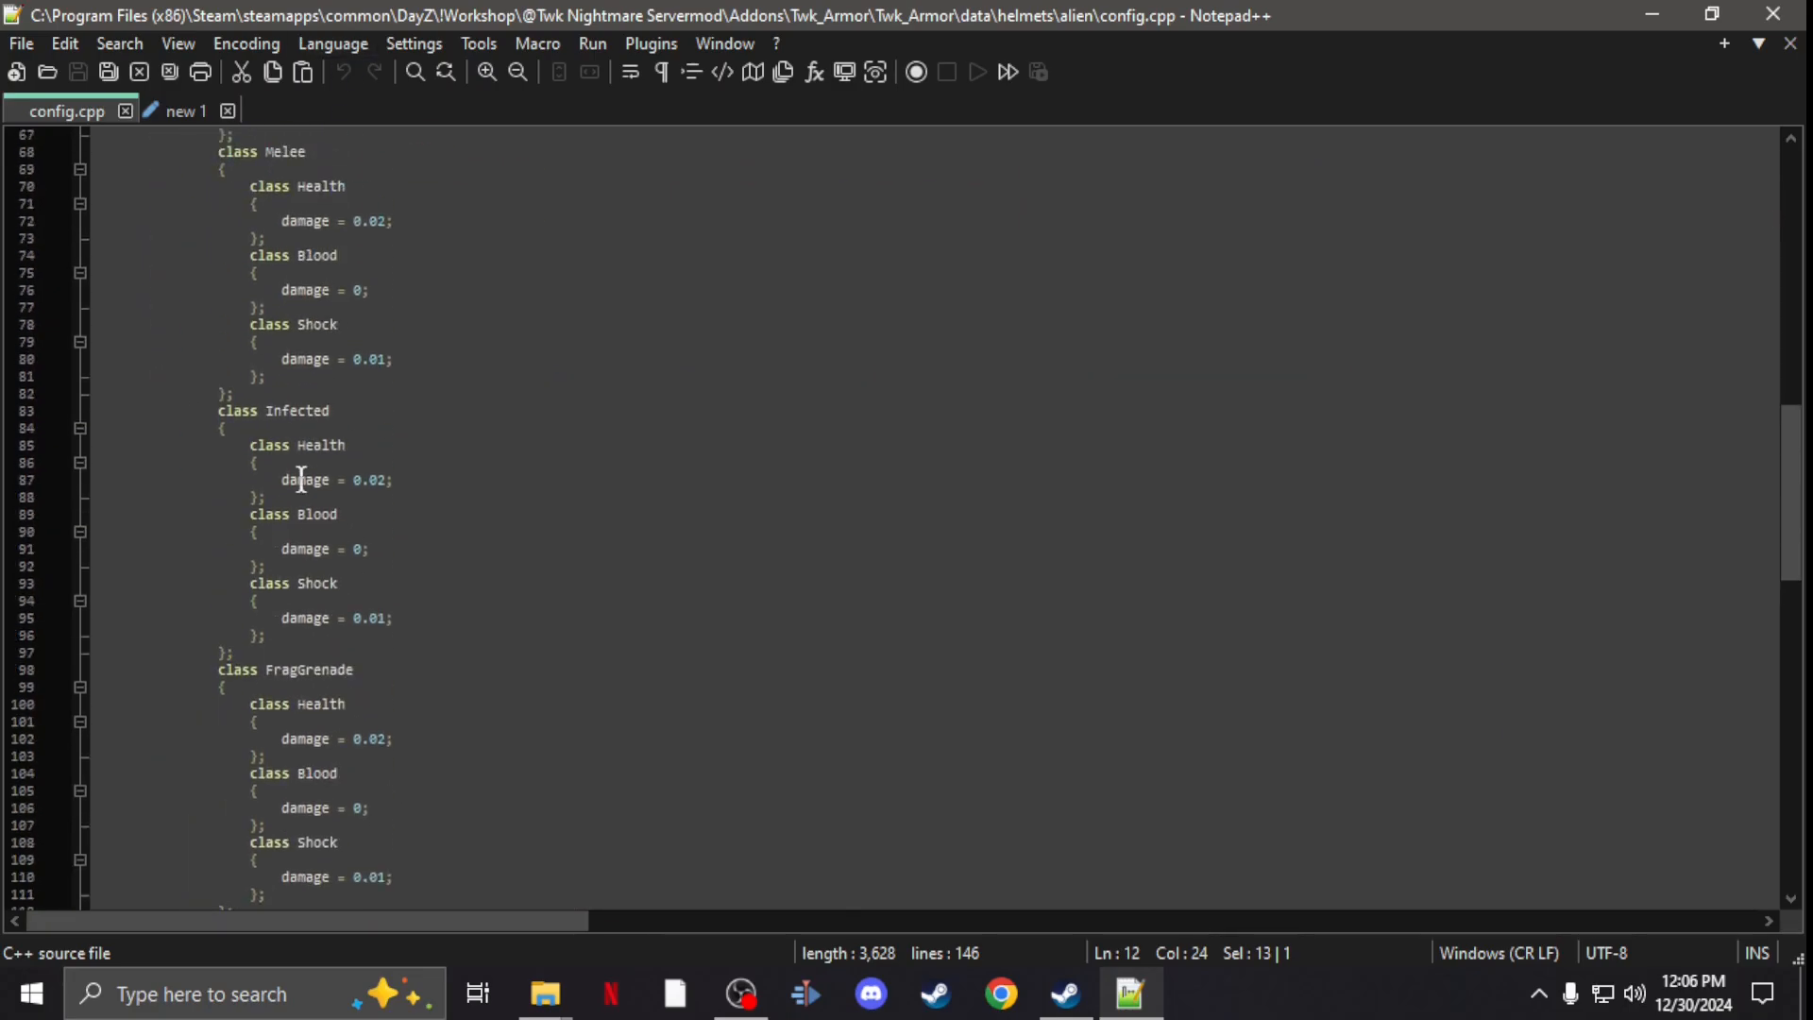
pyautogui.scroll(-2, 241, 709)
pyautogui.scroll(-1, 226, 764)
pyautogui.moveTo(220, 798); pyautogui.dragTo(131, 418)
pyautogui.scroll(6, 147, 467)
pyautogui.scroll(3, 135, 425)
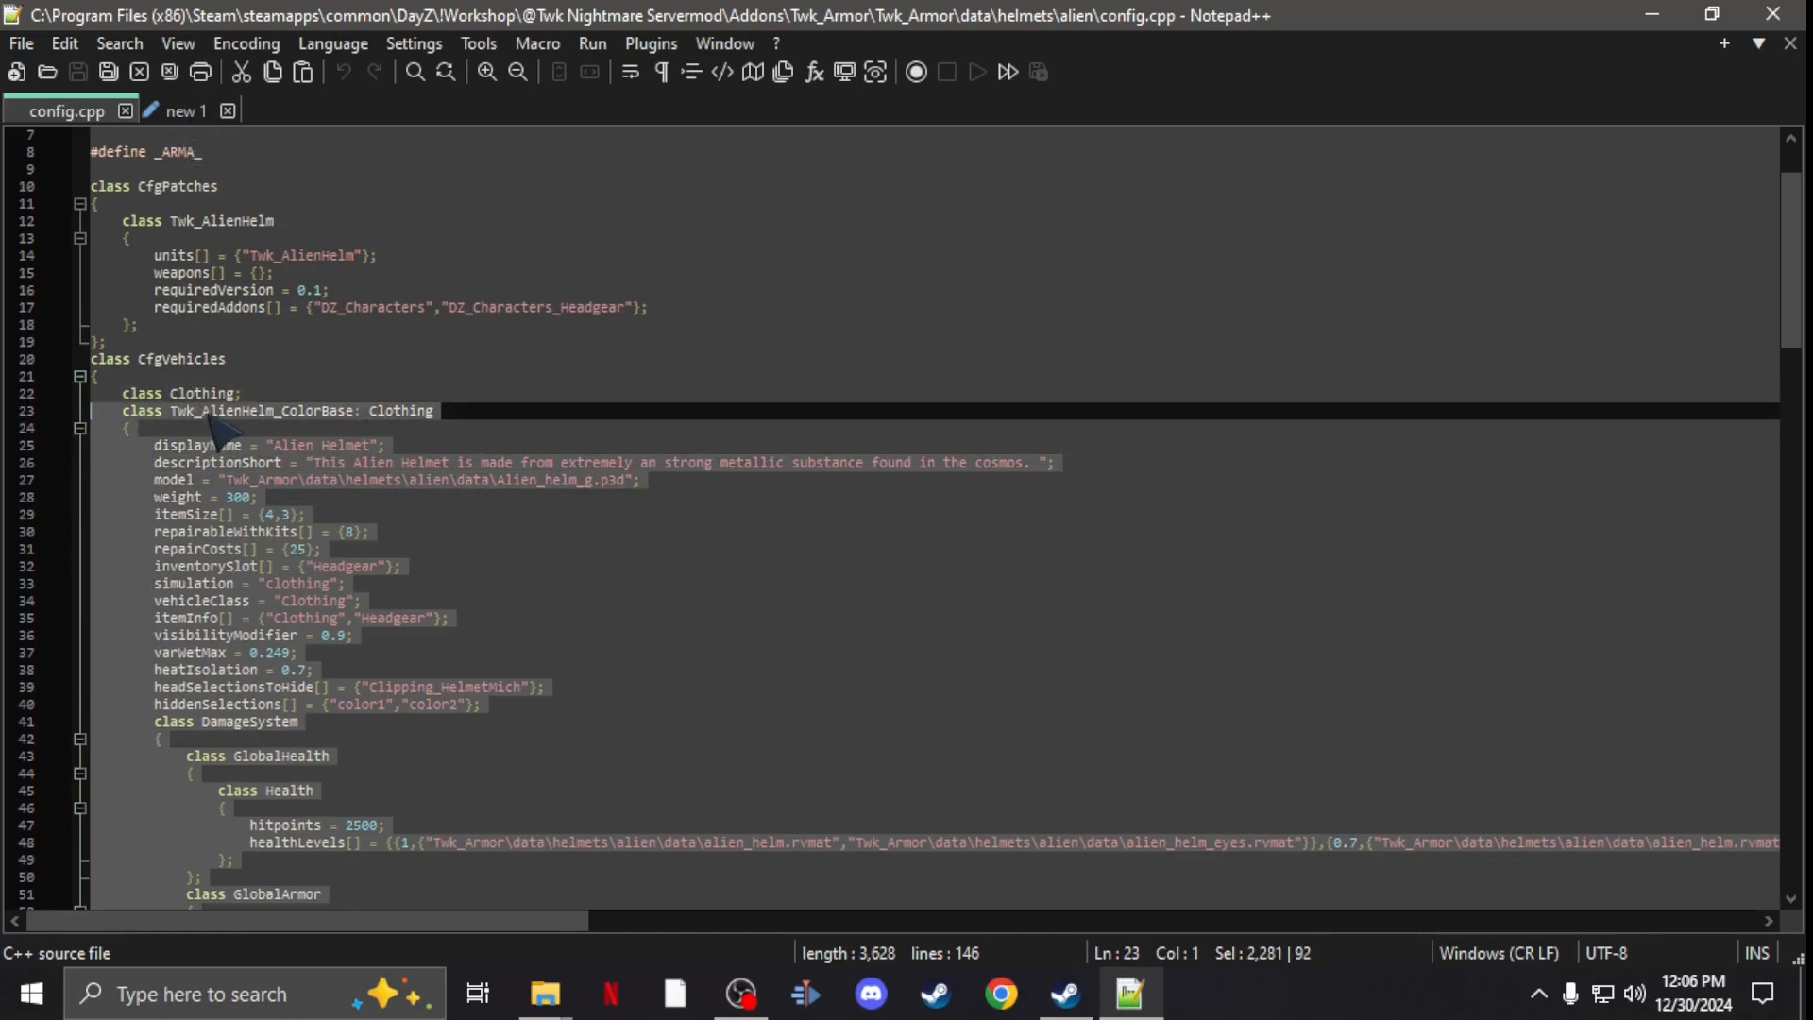
# Step: Paste the copied Twk_AlienHelm_ColorBase class on a new line before the final brace of the override file
pyautogui.click(170, 110)
pyautogui.click(160, 665)
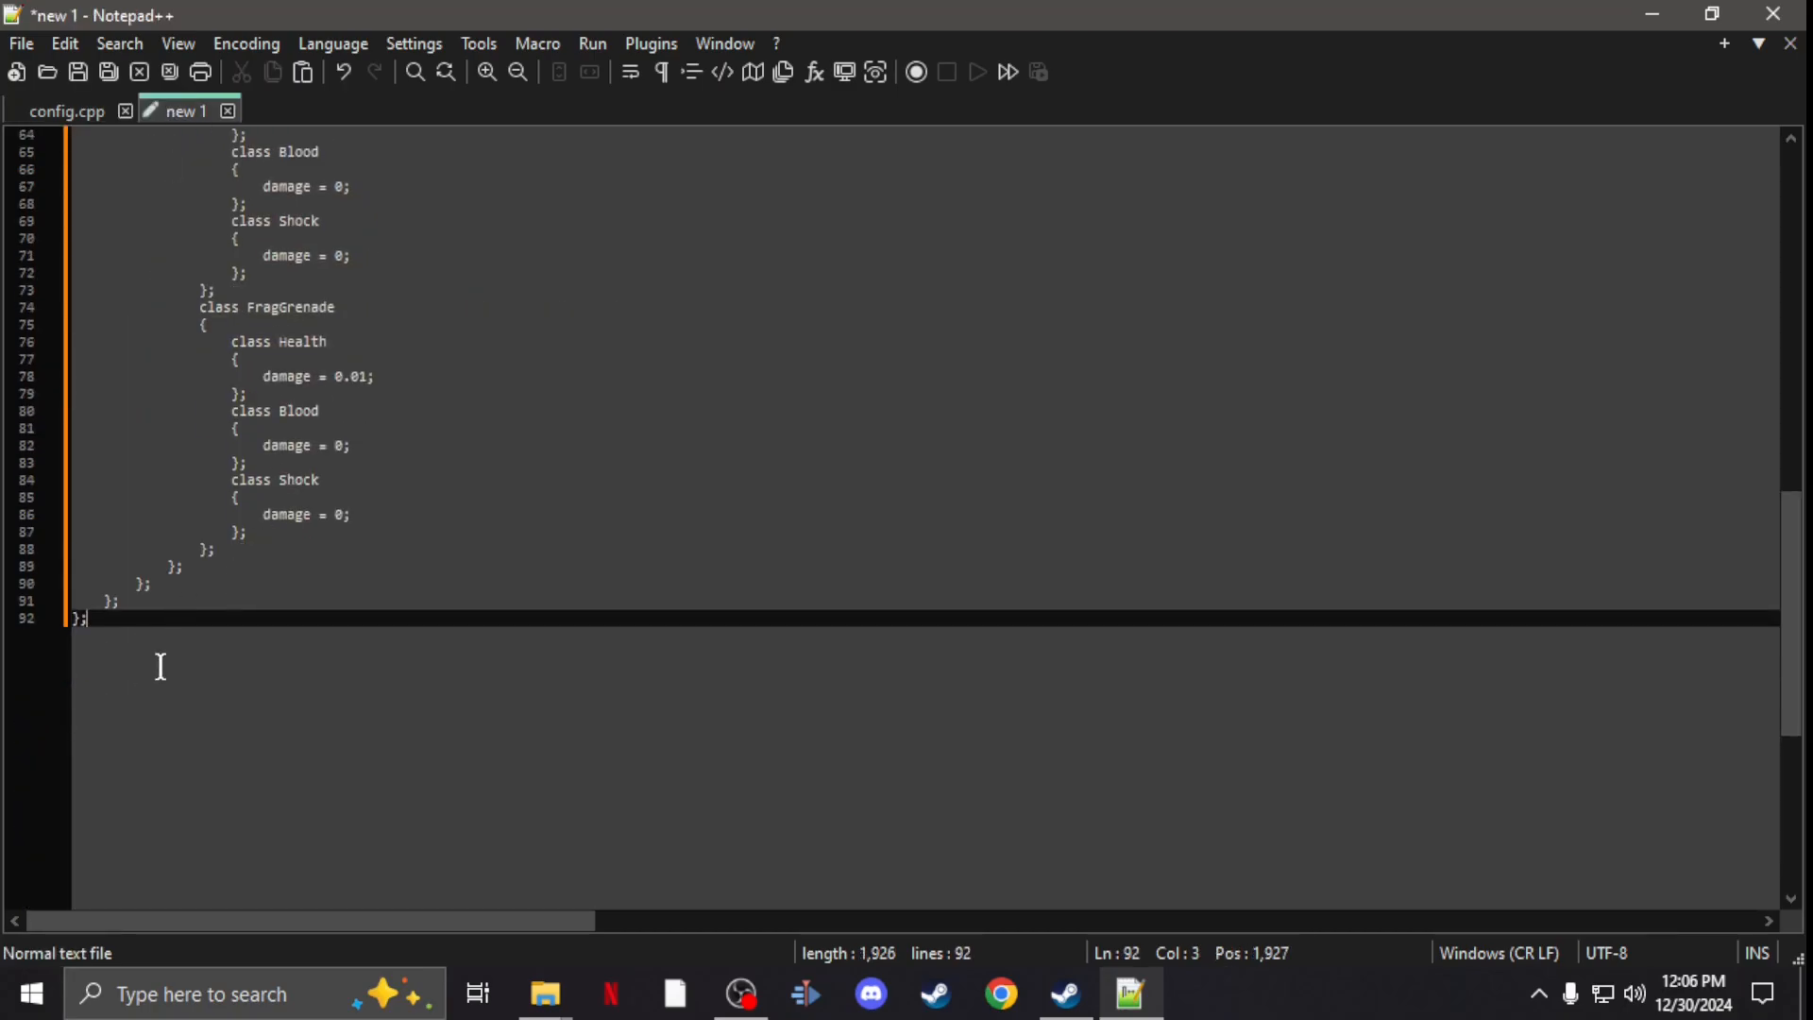
pyautogui.click(169, 607)
pyautogui.press('Return')
pyautogui.hotkey('ctrl', 'v')
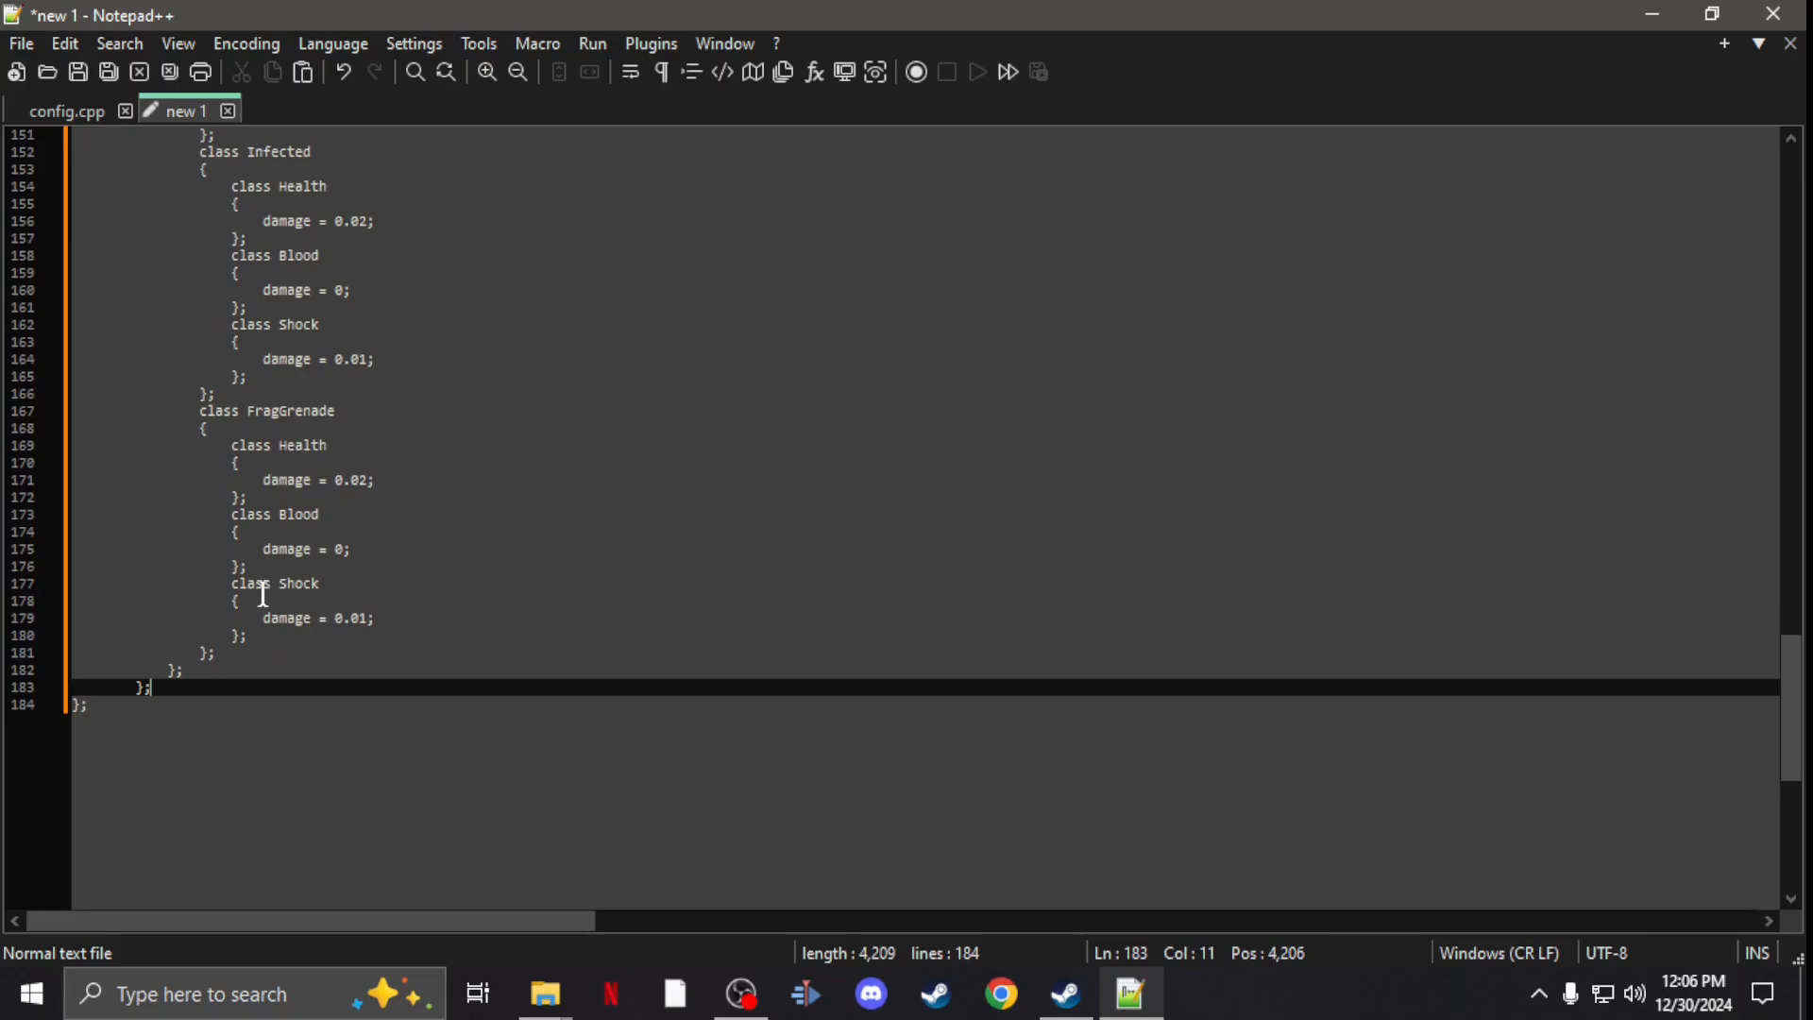
pyautogui.press('Return')
pyautogui.write('};')
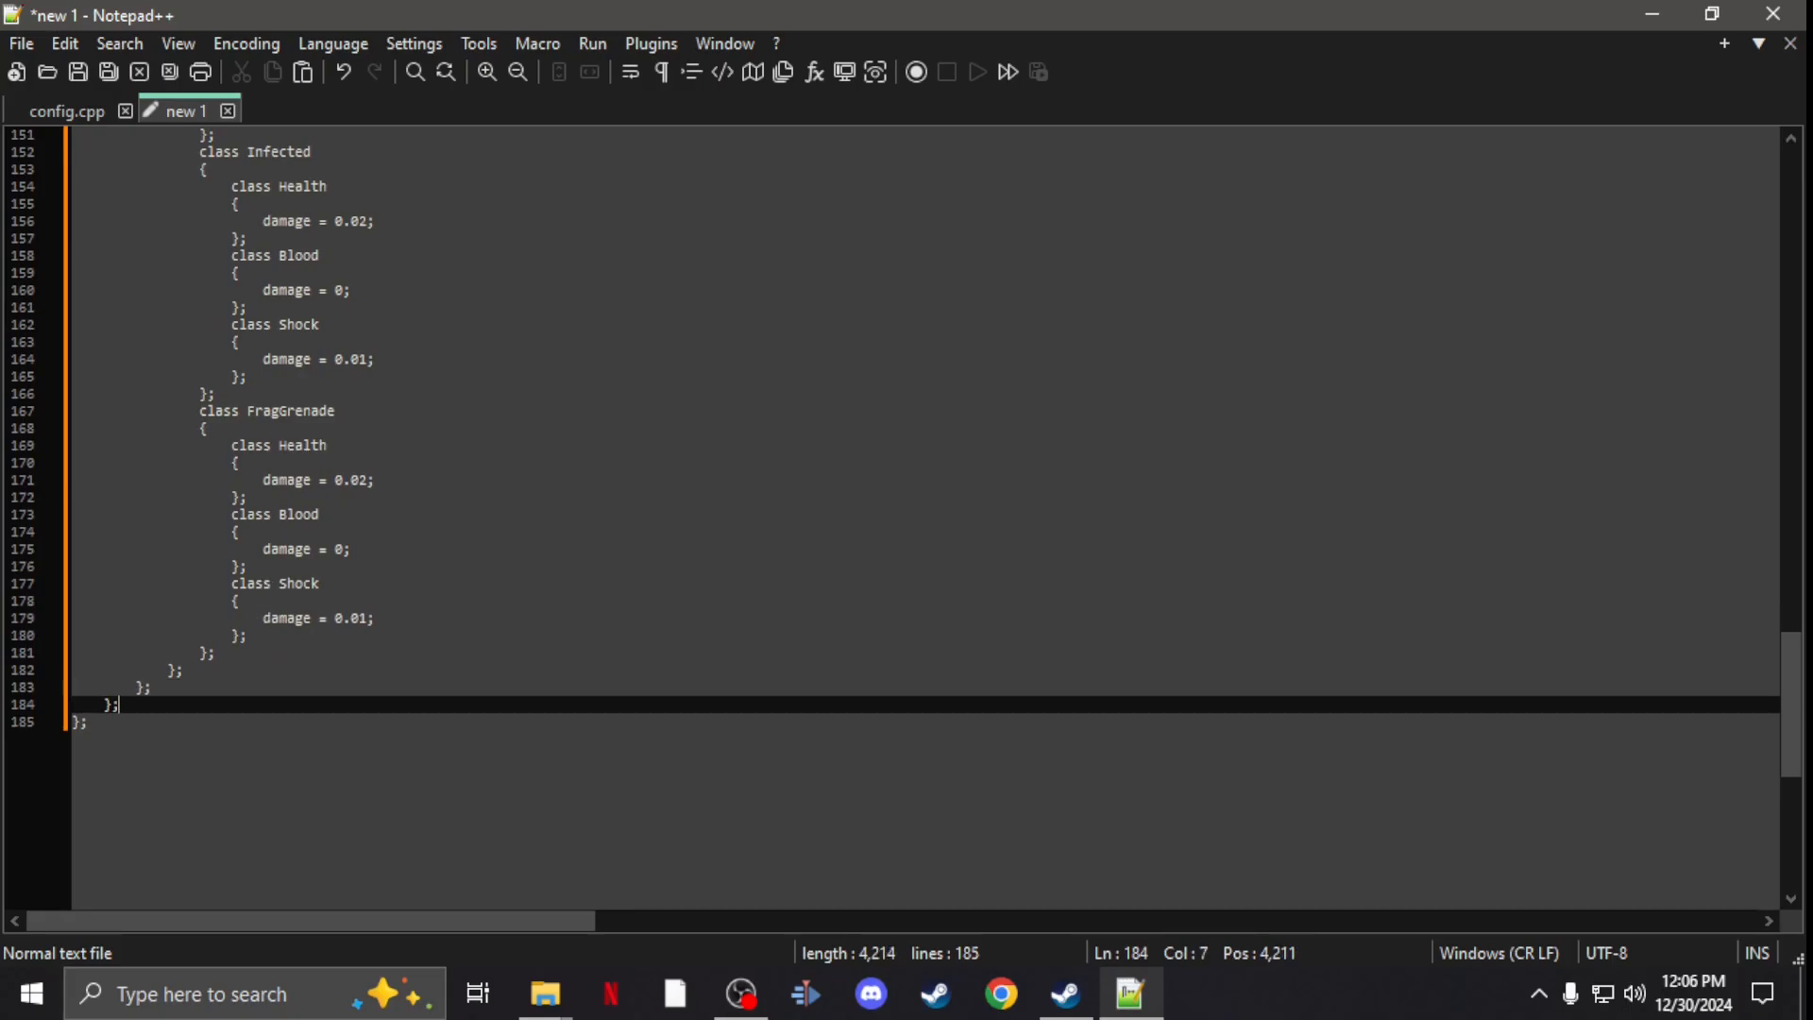
pyautogui.scroll(8, 355, 595)
pyautogui.scroll(8, 355, 595)
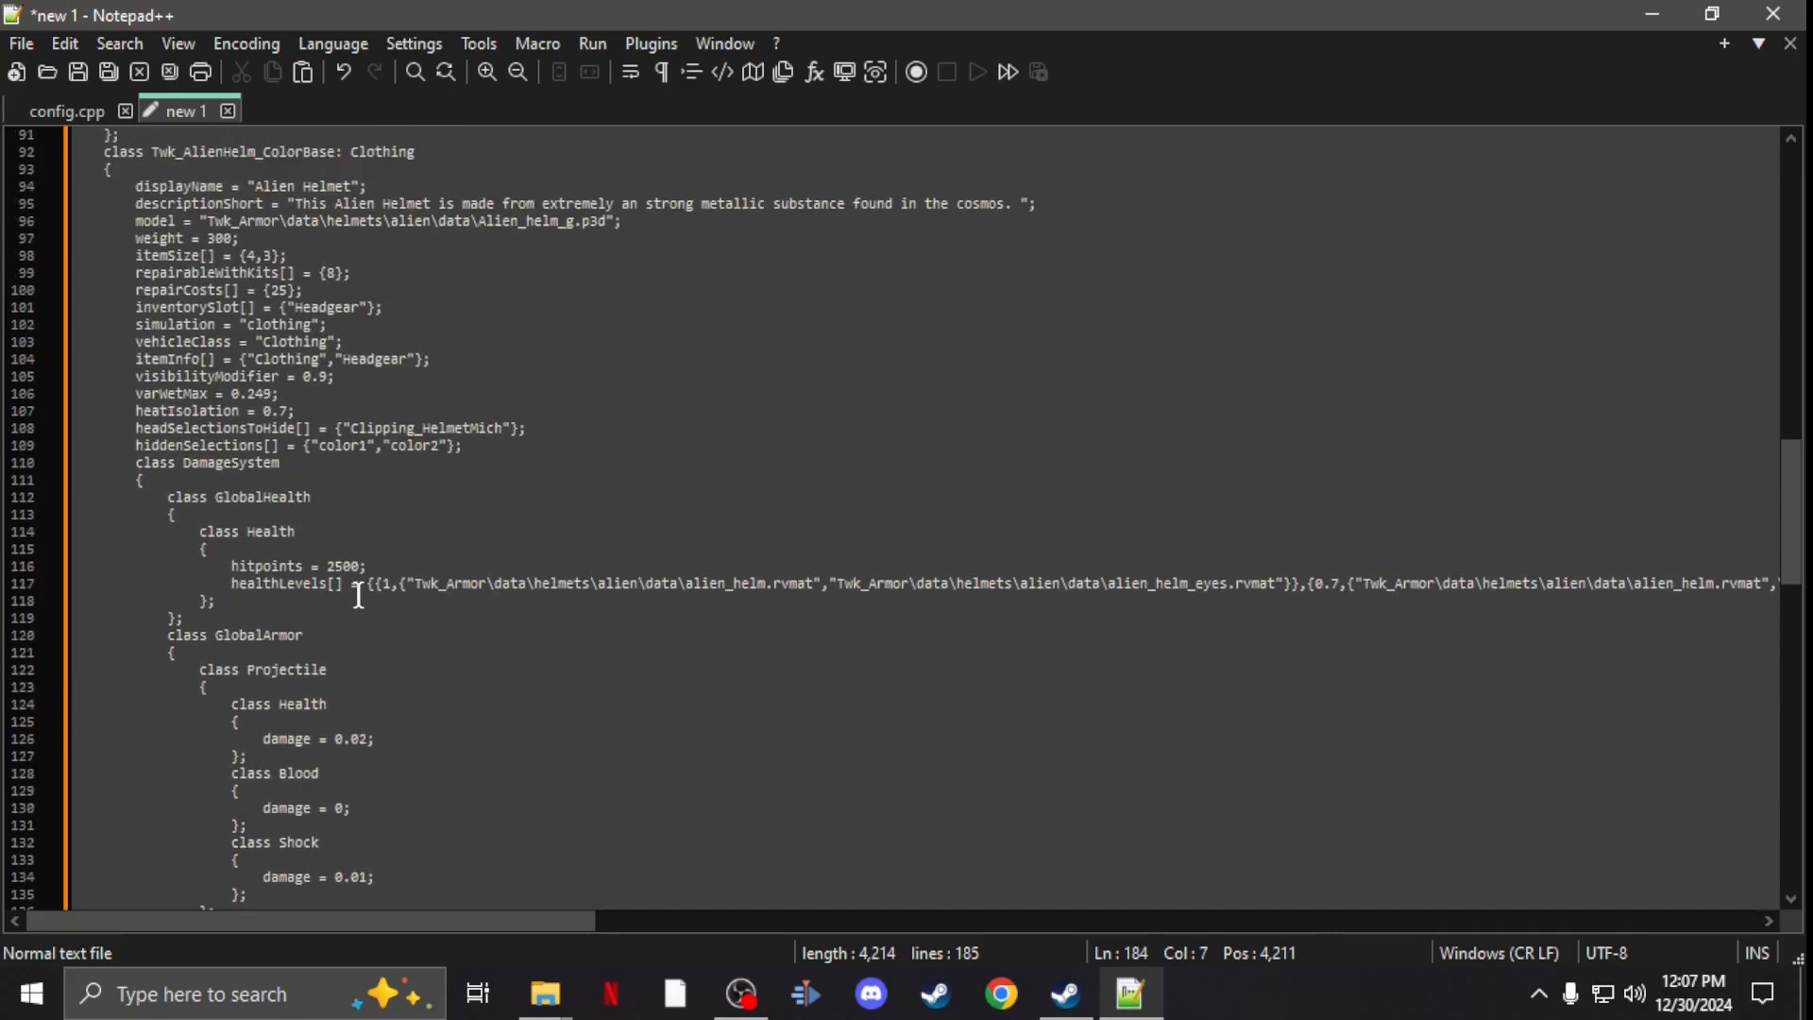
pyautogui.scroll(6, 355, 596)
# Step: Delete the pasted property lines from repairableWithKits through hiddenSelections
pyautogui.moveTo(487, 617); pyautogui.dragTo(4, 428)
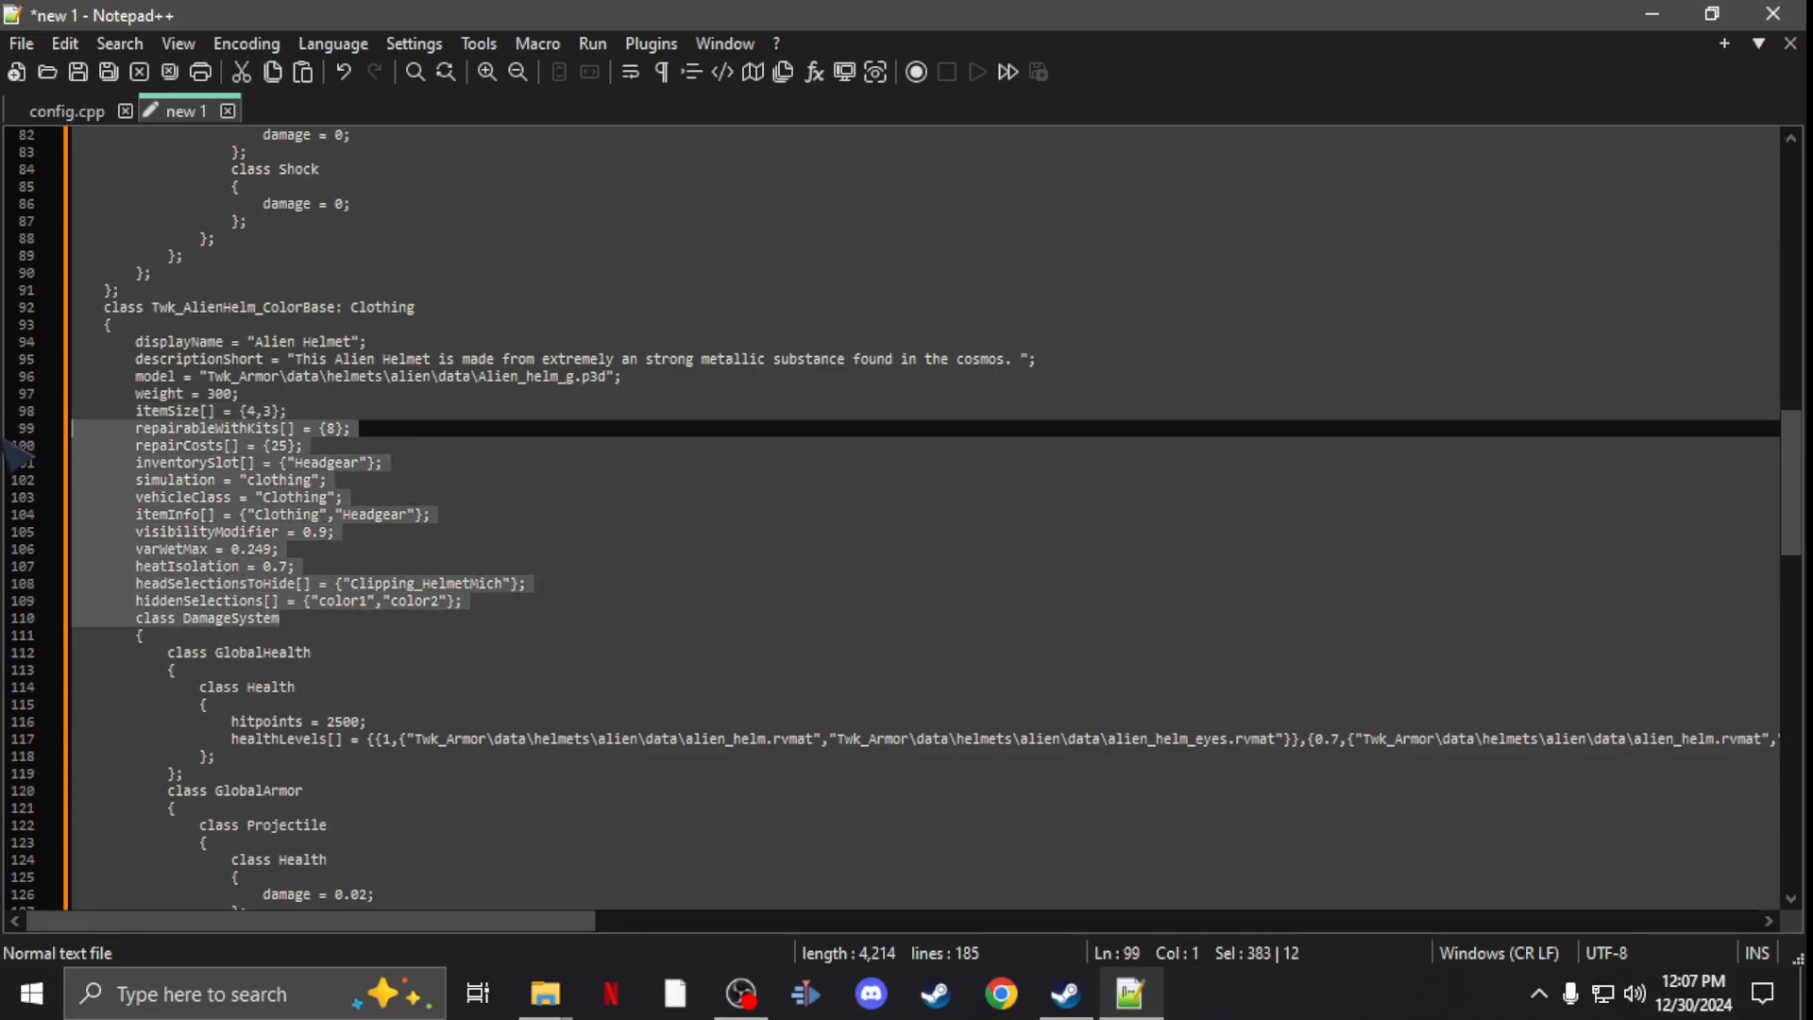
pyautogui.press('Delete')
pyautogui.hotkey('ctrl', 'z')
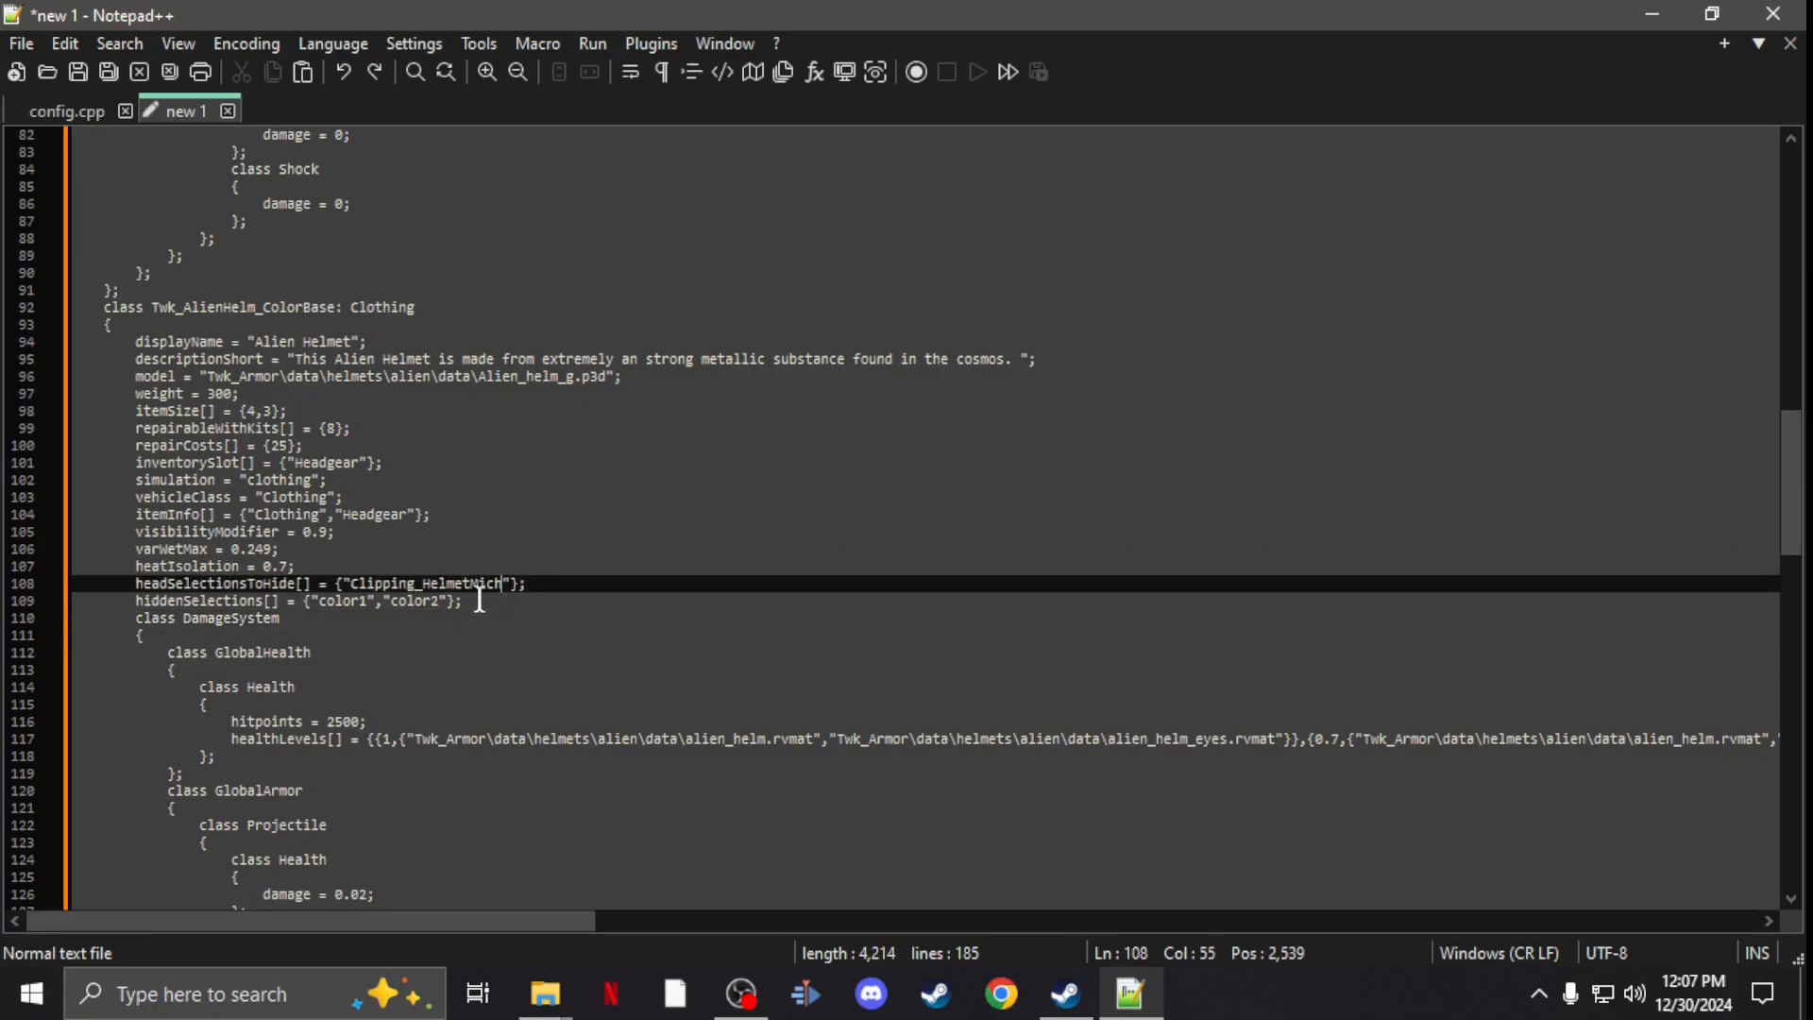
pyautogui.moveTo(465, 600); pyautogui.dragTo(4, 451)
pyautogui.hotkey('shift', 'Up')
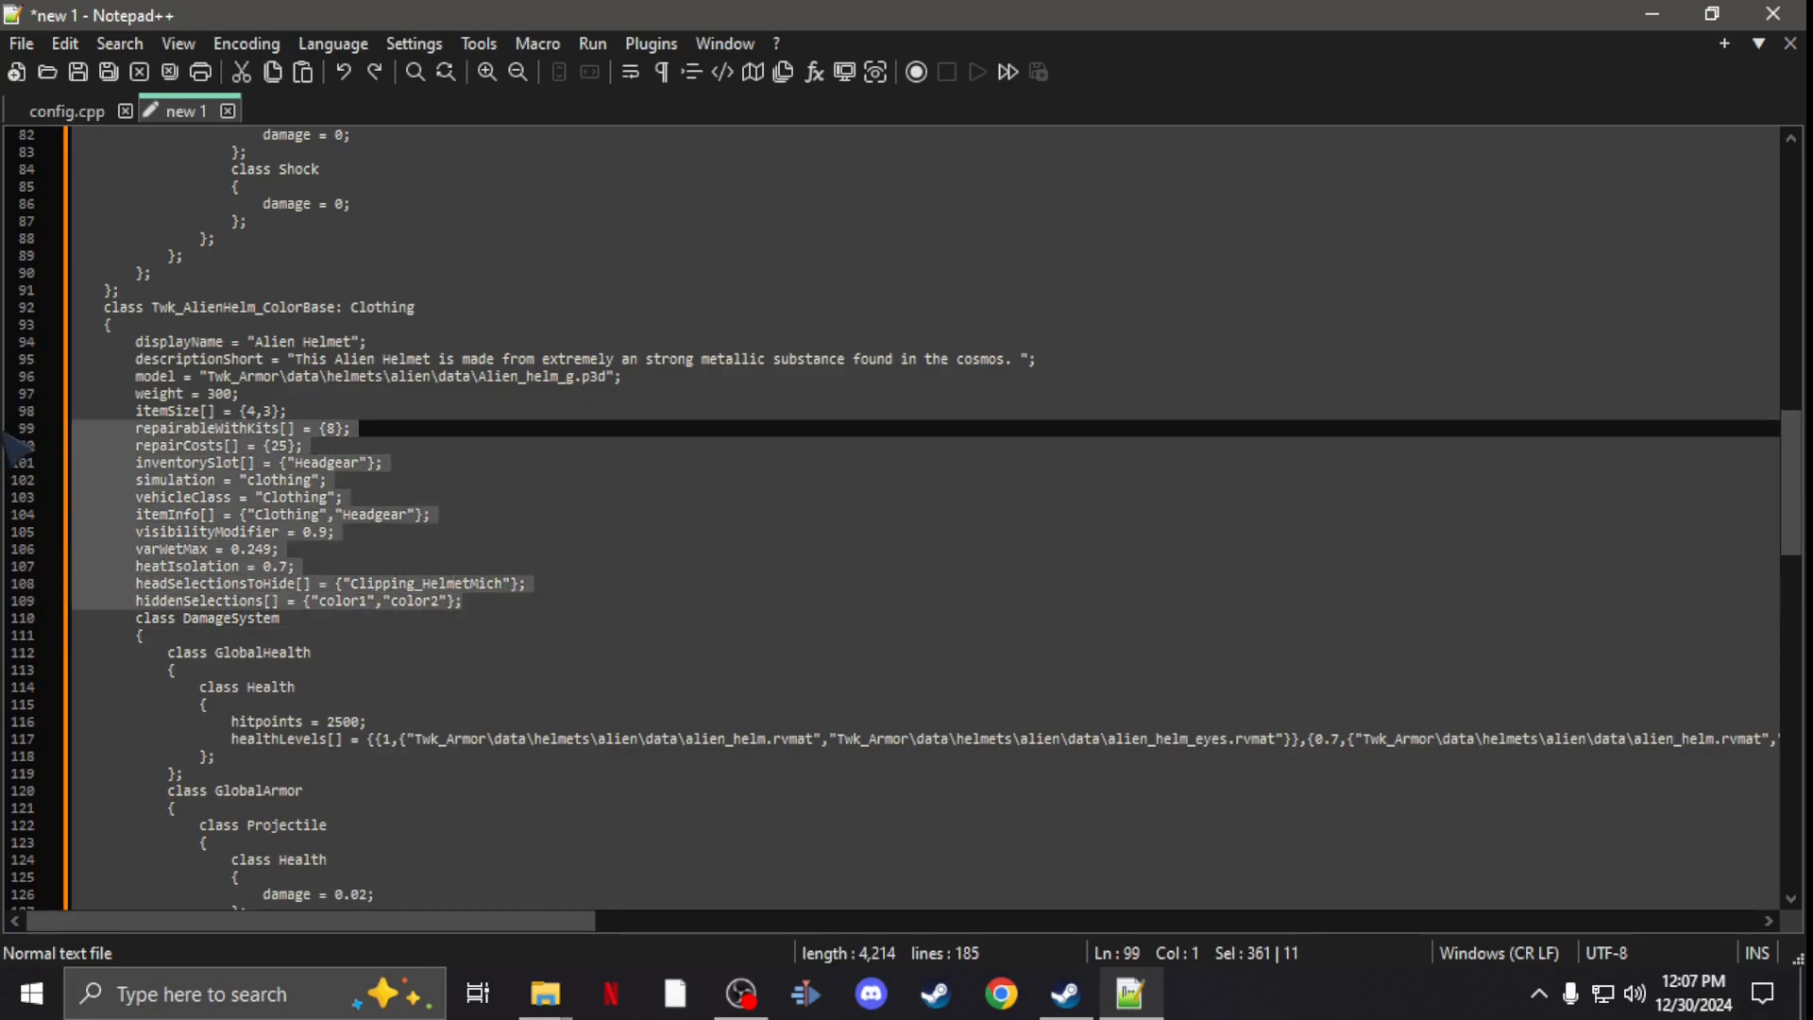
pyautogui.press('Delete')
pyautogui.press('BackSpace')
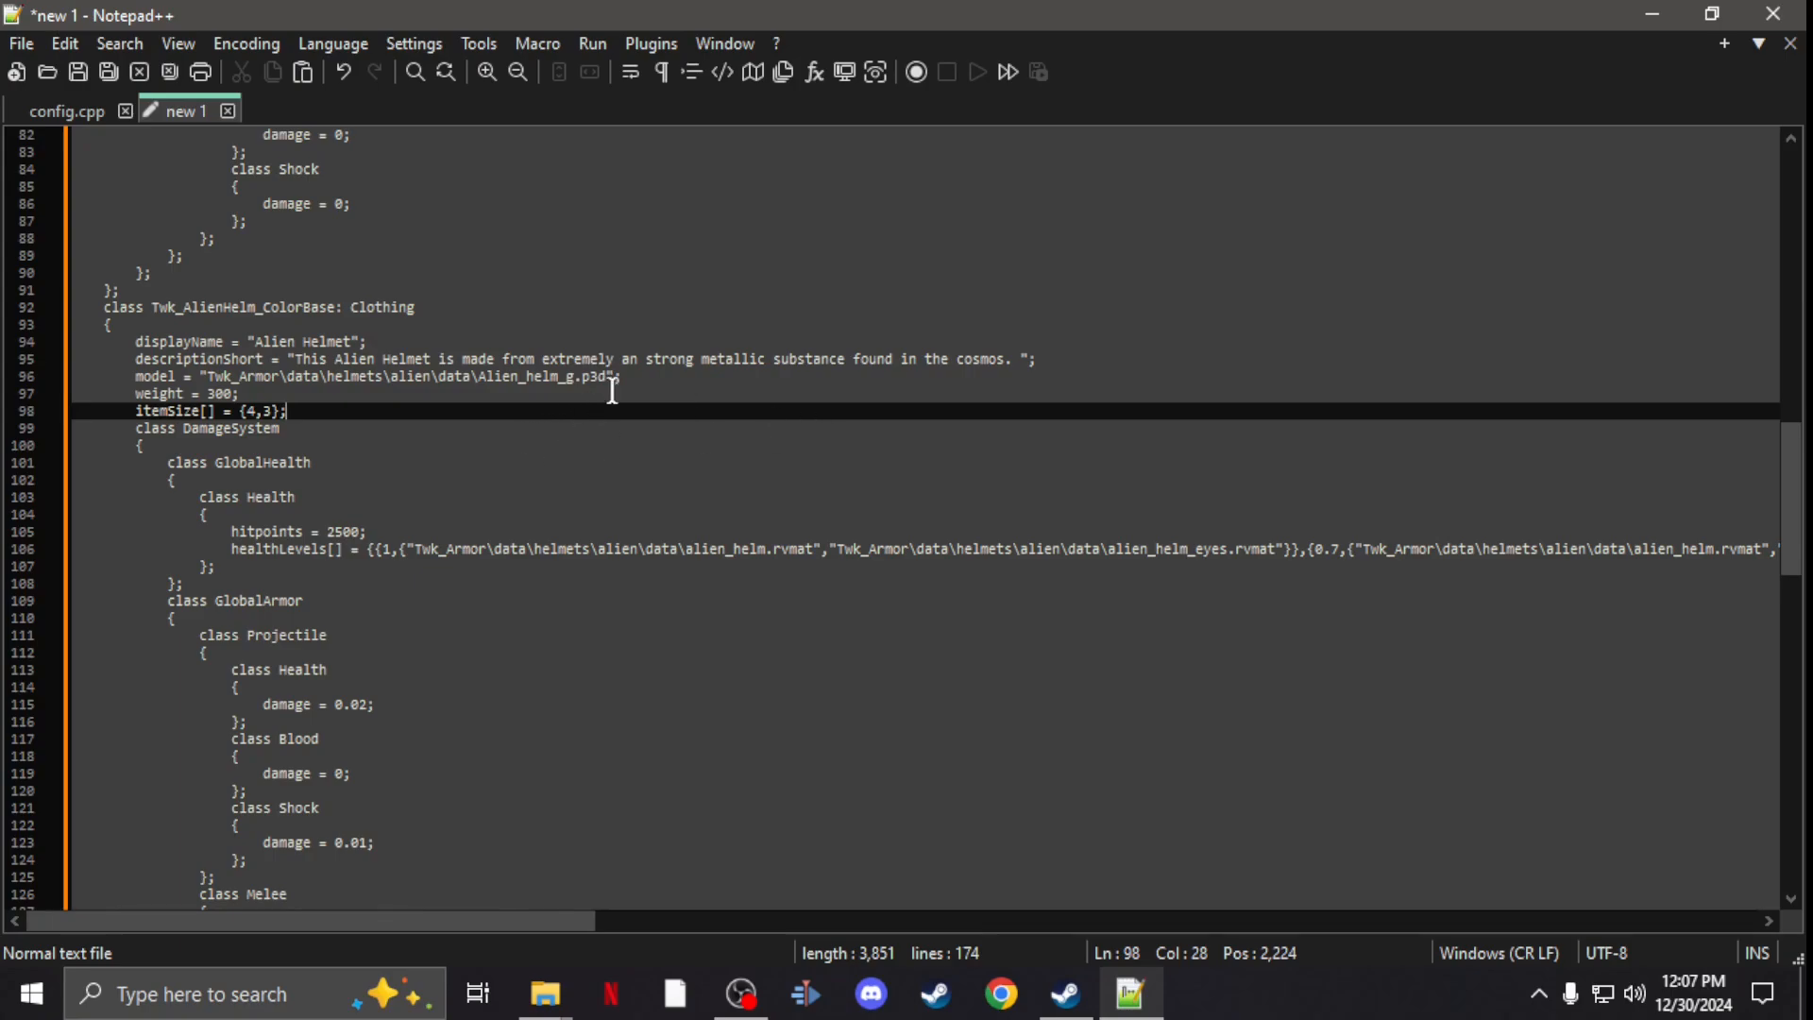
# Step: Delete the displayName, descriptionShort and model lines, leaving weight and itemSize
pyautogui.moveTo(629, 378); pyautogui.dragTo(6, 381)
pyautogui.hotkey('shift', 'Up')
pyautogui.hotkey('shift', 'Up')
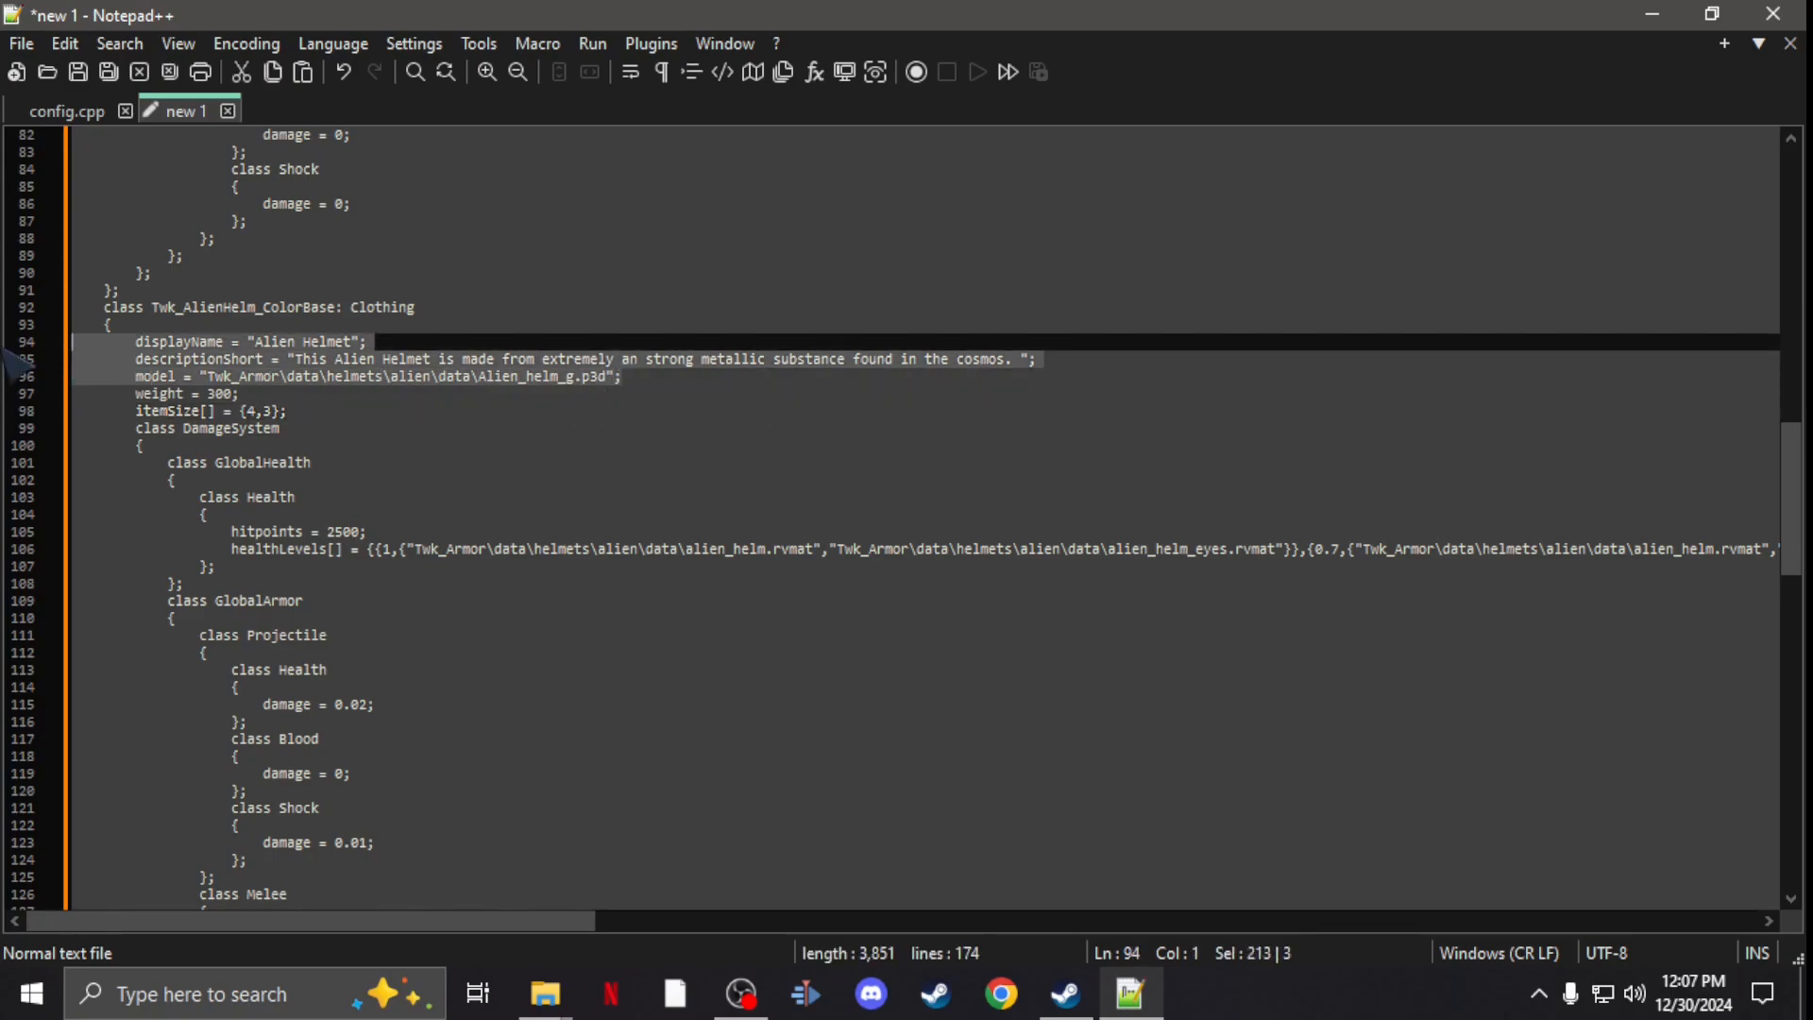
pyautogui.press('Delete')
pyautogui.press('BackSpace')
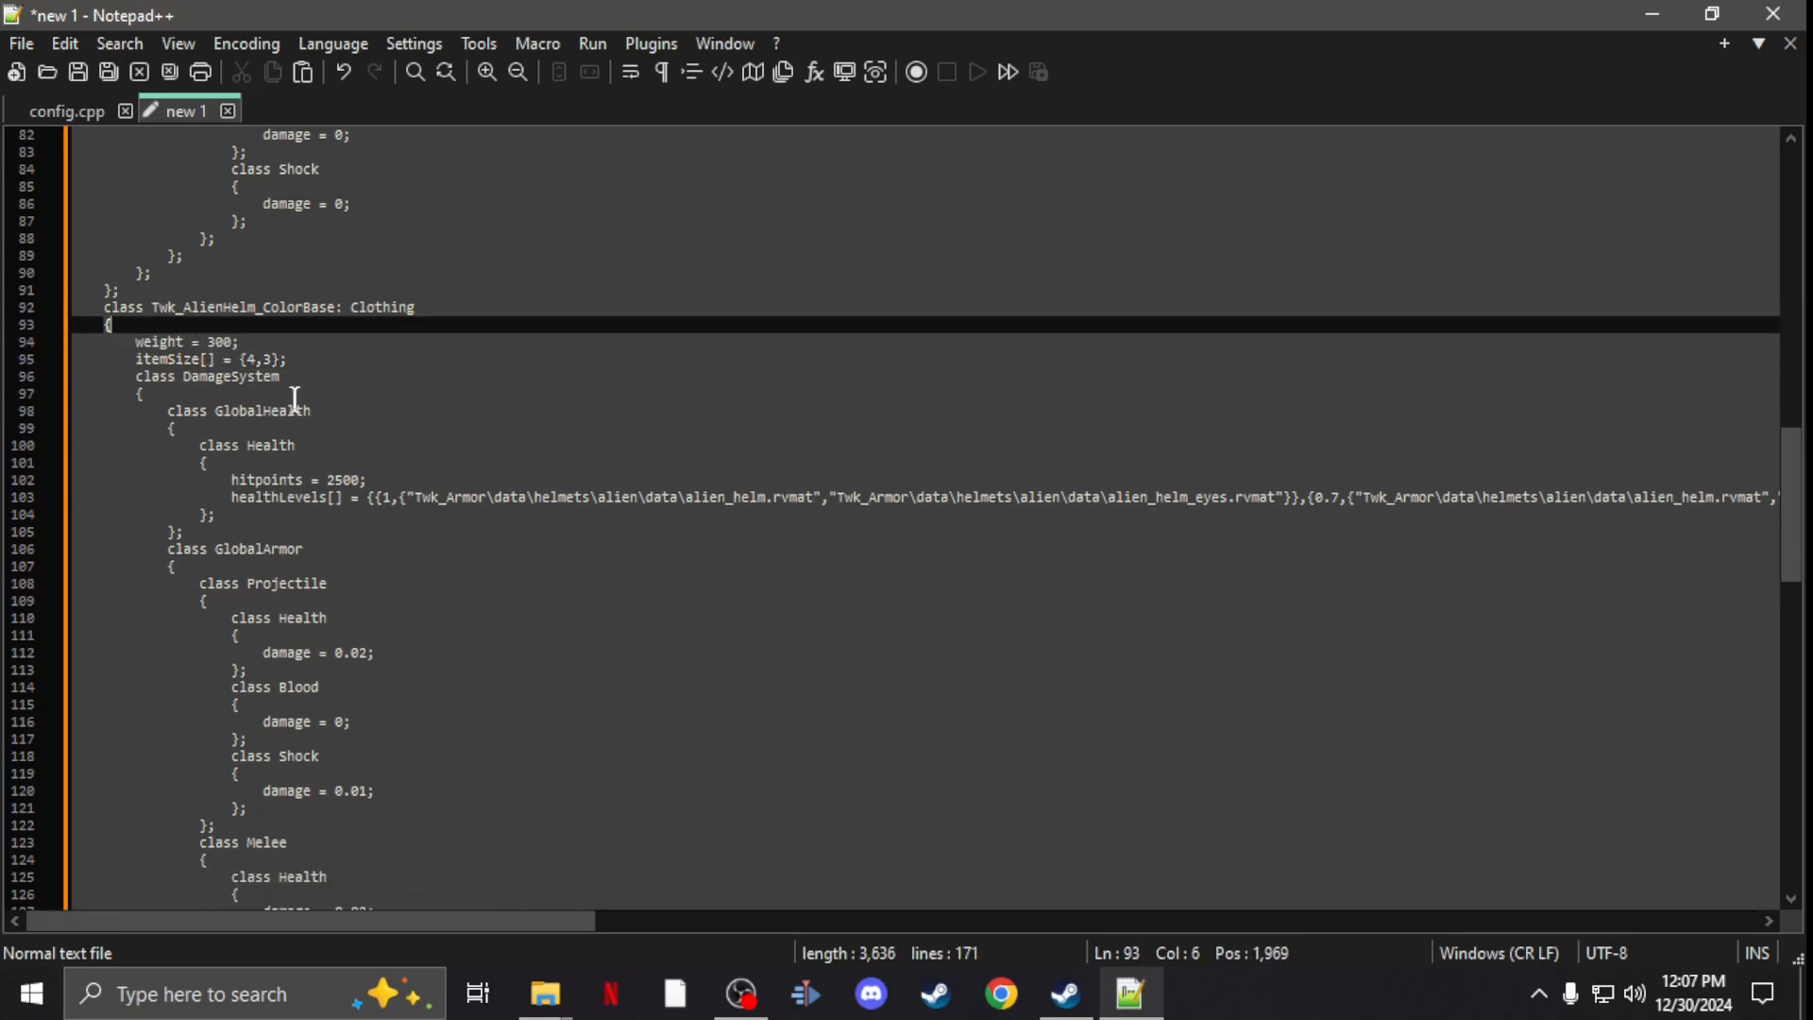
pyautogui.scroll(4, 280, 290)
pyautogui.scroll(3, 281, 291)
pyautogui.scroll(3, 281, 290)
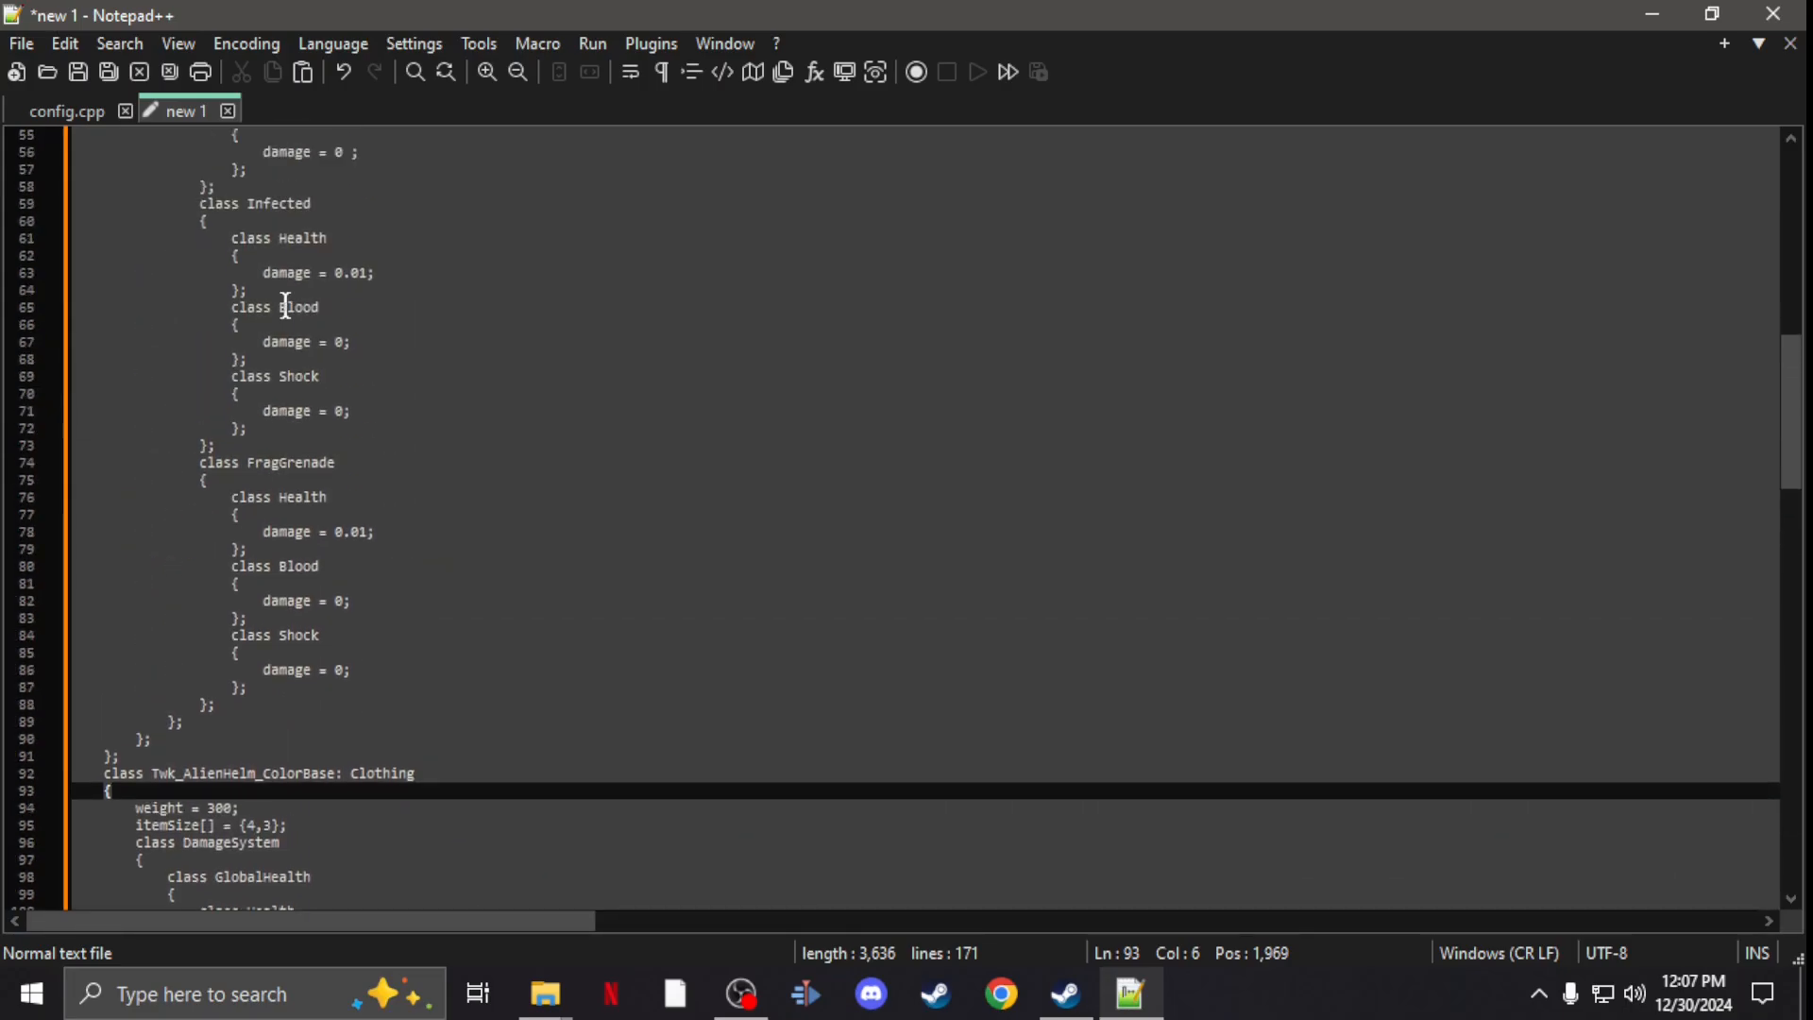
pyautogui.scroll(3, 282, 291)
pyautogui.scroll(2, 283, 290)
pyautogui.scroll(-5, 283, 290)
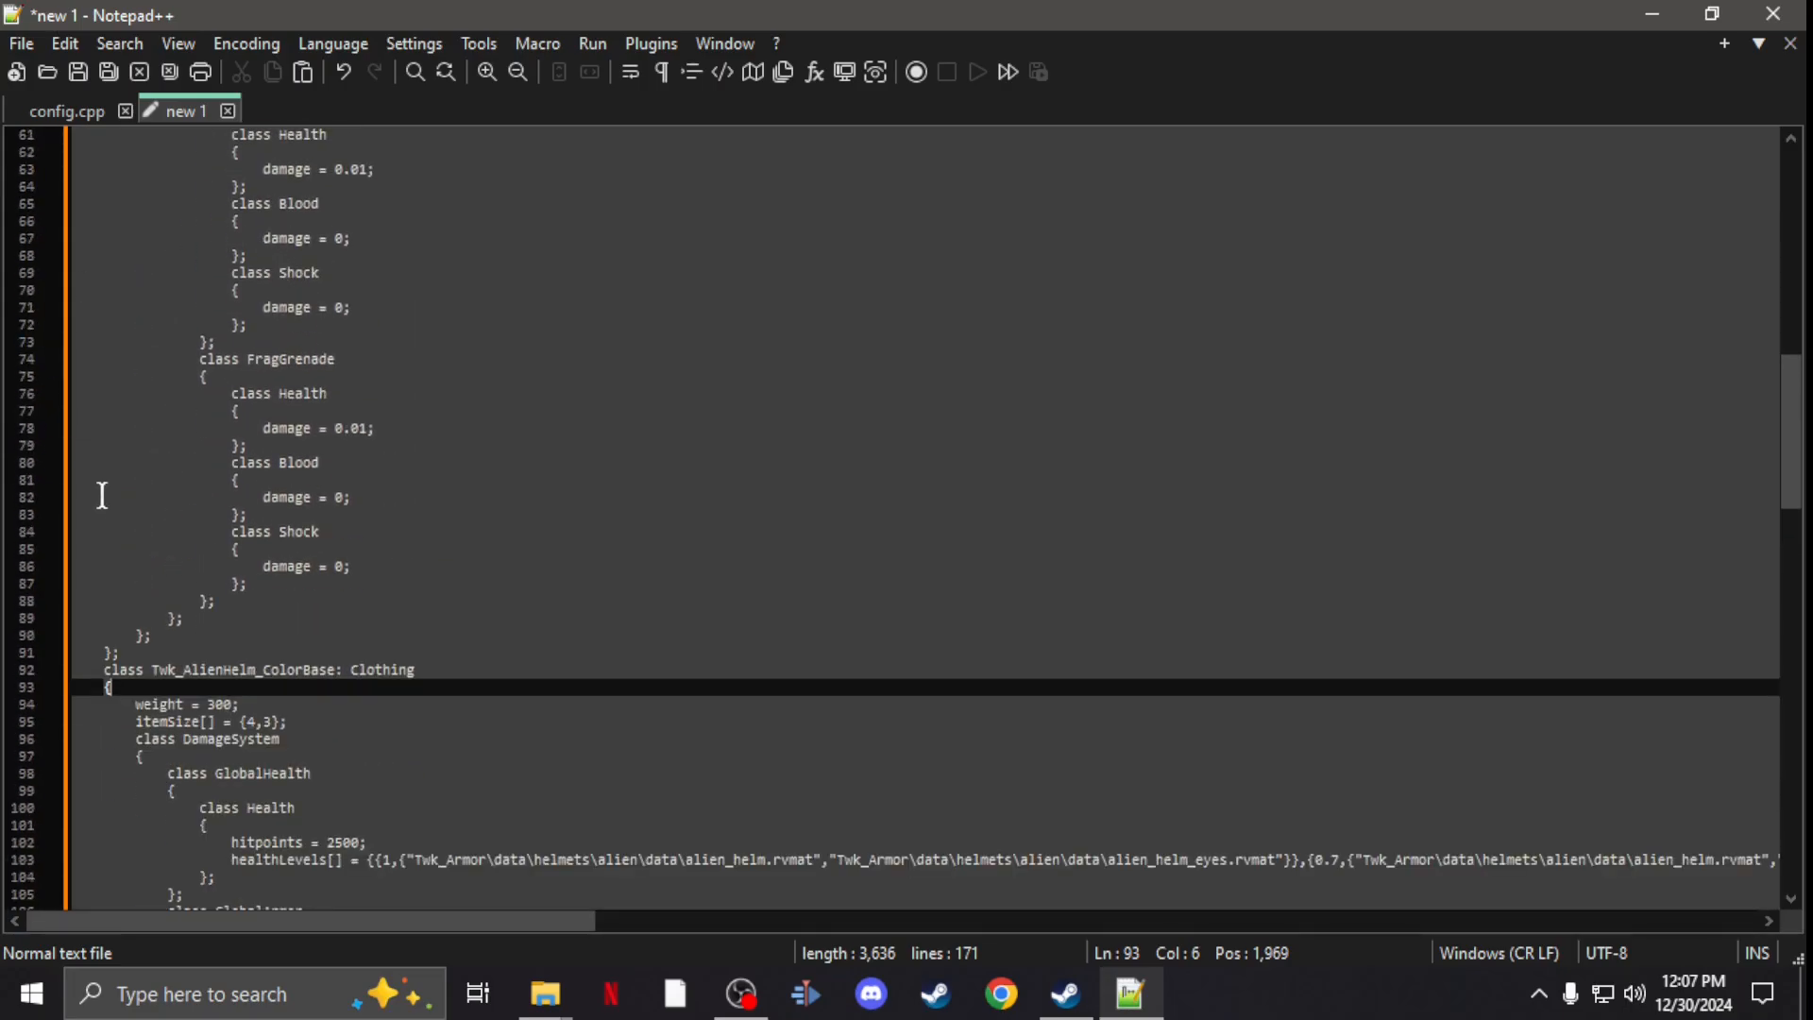
pyautogui.scroll(1, 100, 496)
pyautogui.moveTo(1791, 354); pyautogui.dragTo(1791, 156)
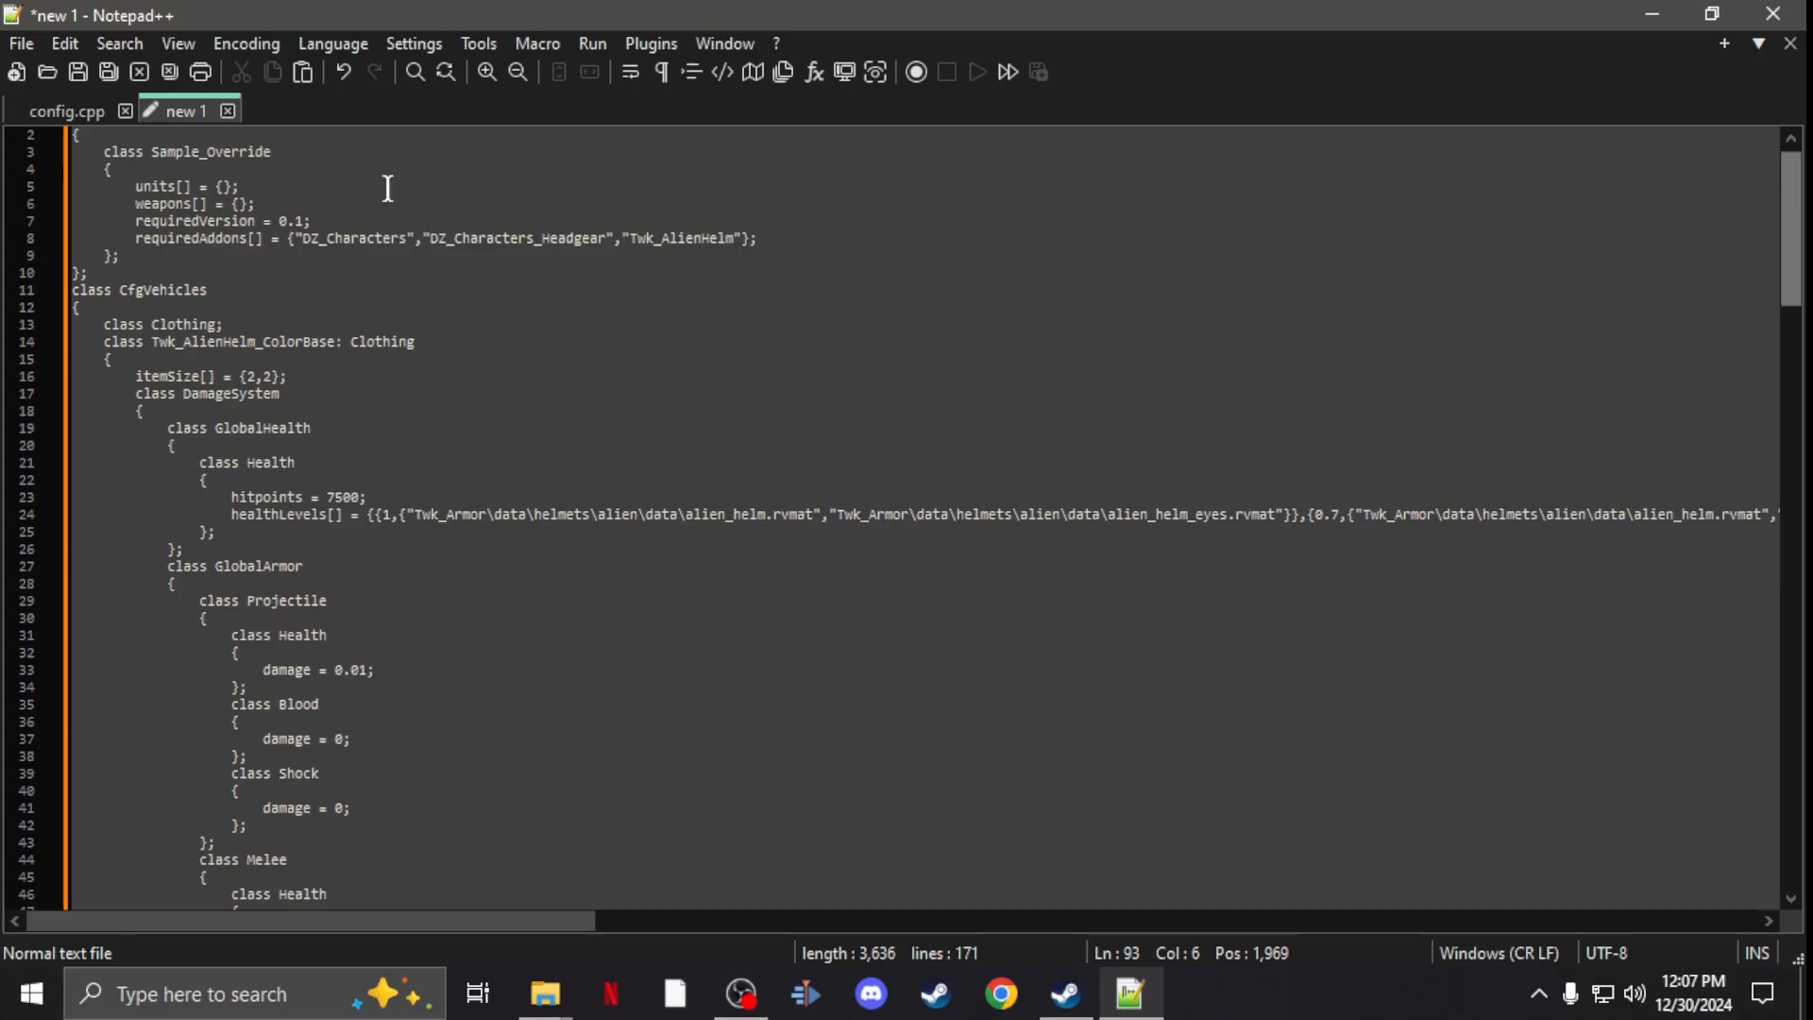
# Step: Select the Twk_AlienHelm patch class name in config.cpp, then place the caret in the override's requiredAddons line
pyautogui.doubleClick(699, 238)
pyautogui.click(71, 112)
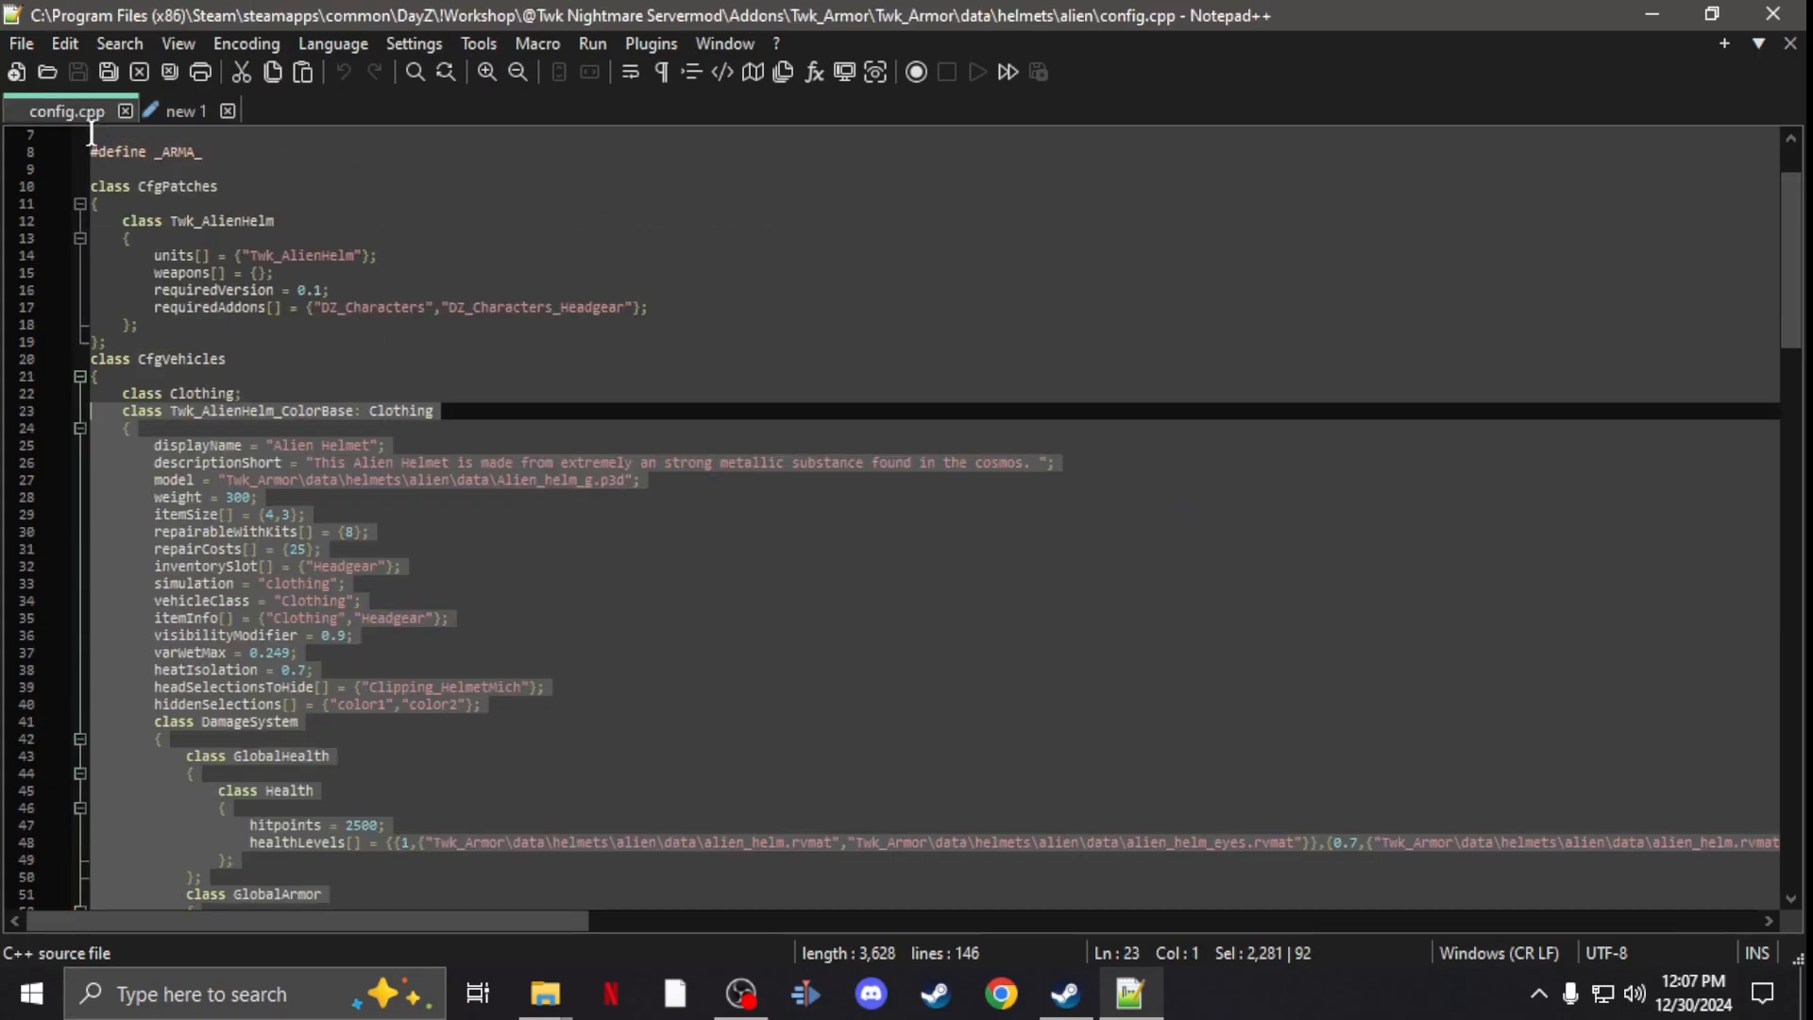
pyautogui.scroll(-2, 326, 424)
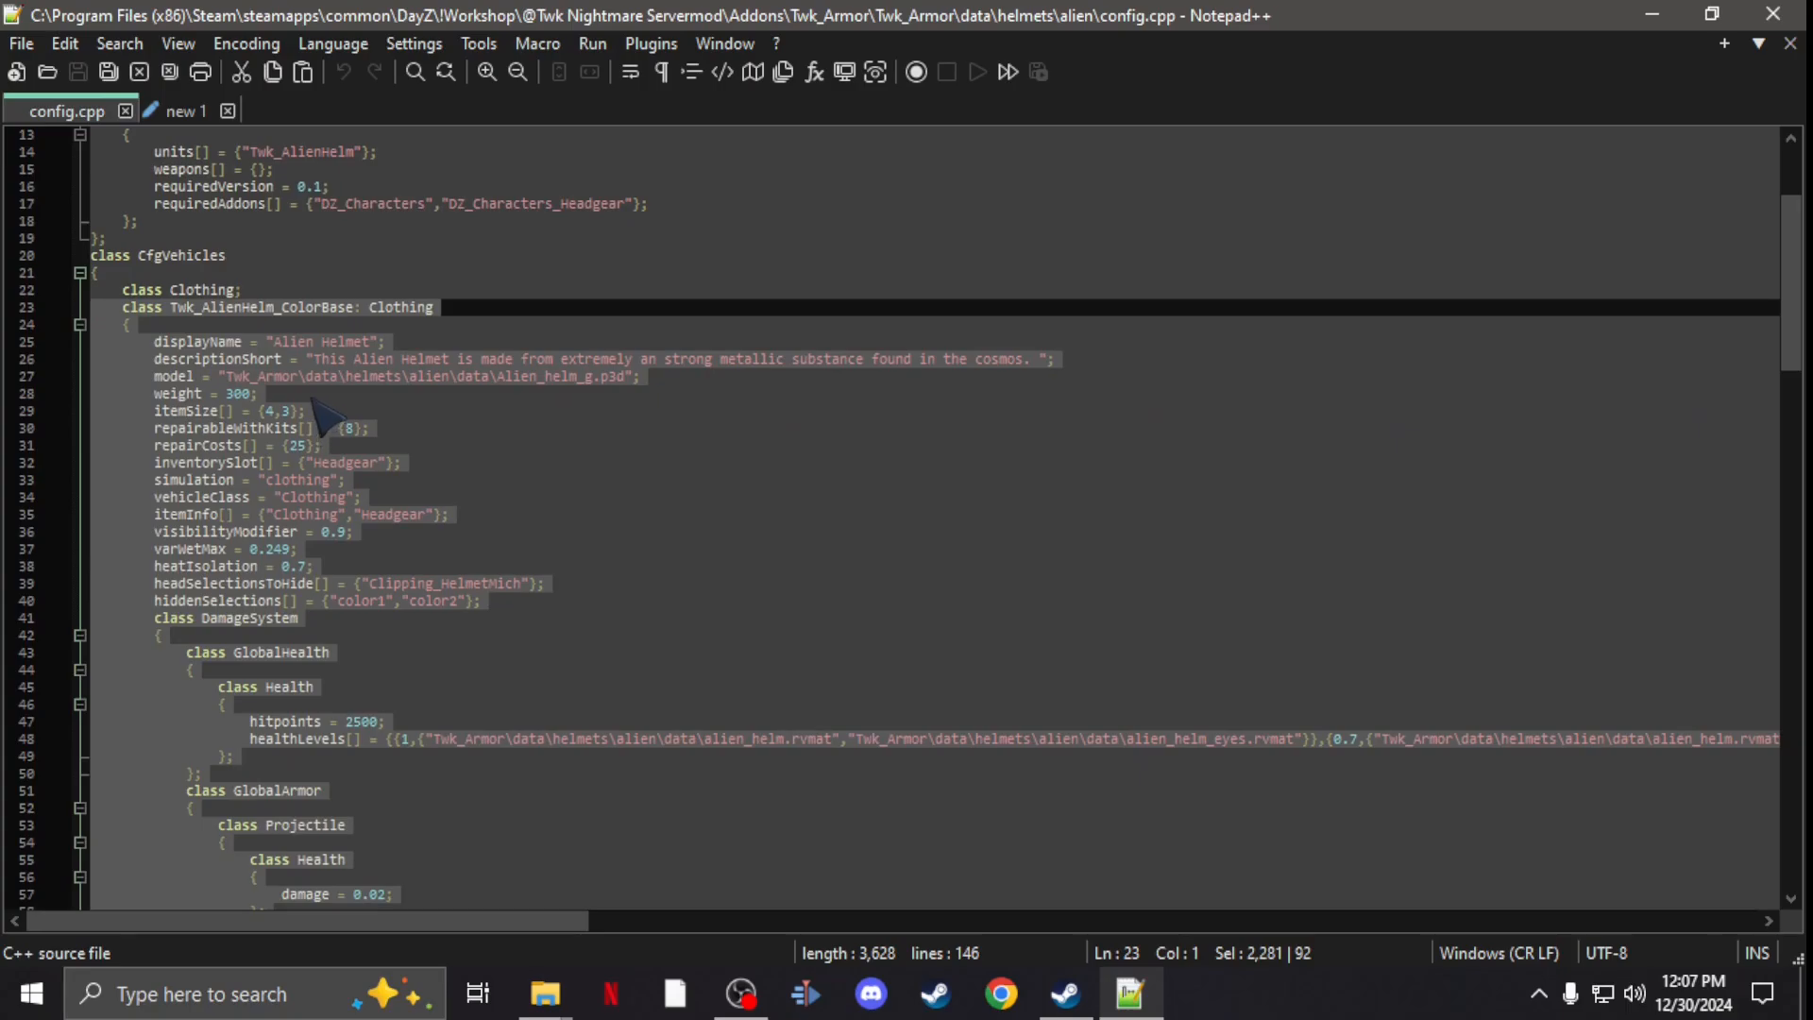
pyautogui.scroll(4, 326, 424)
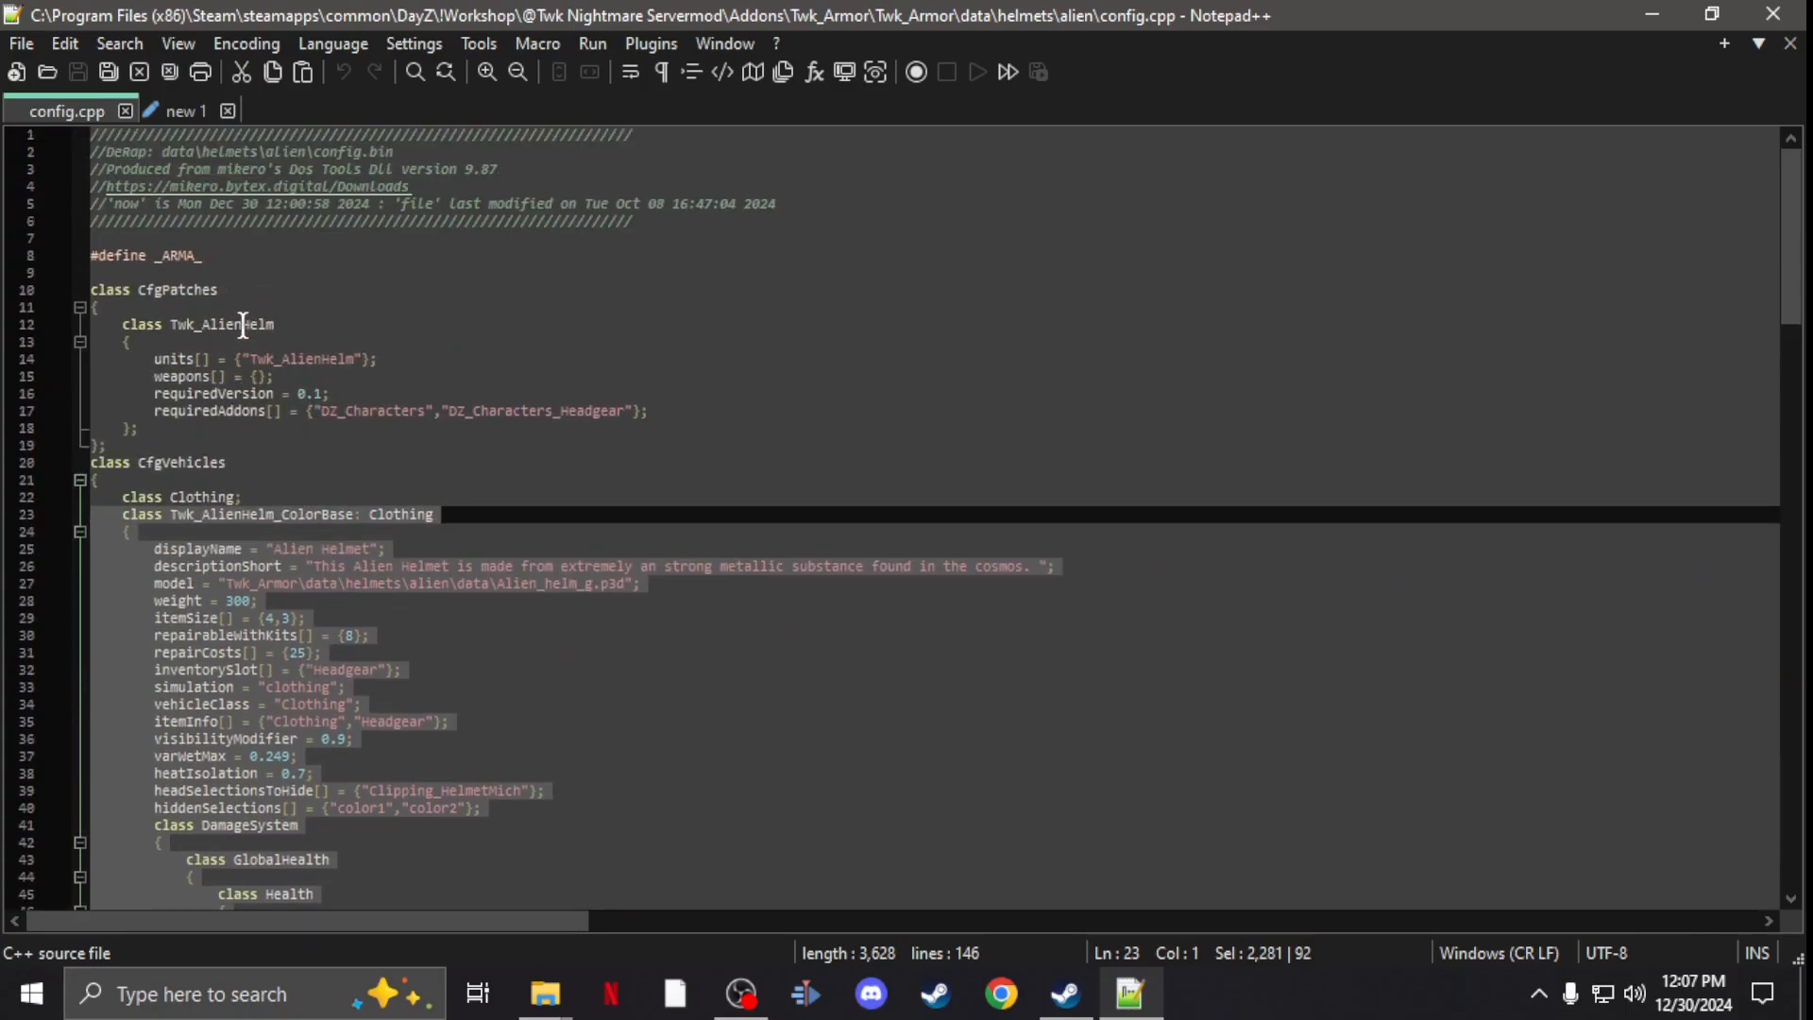
pyautogui.click(283, 326)
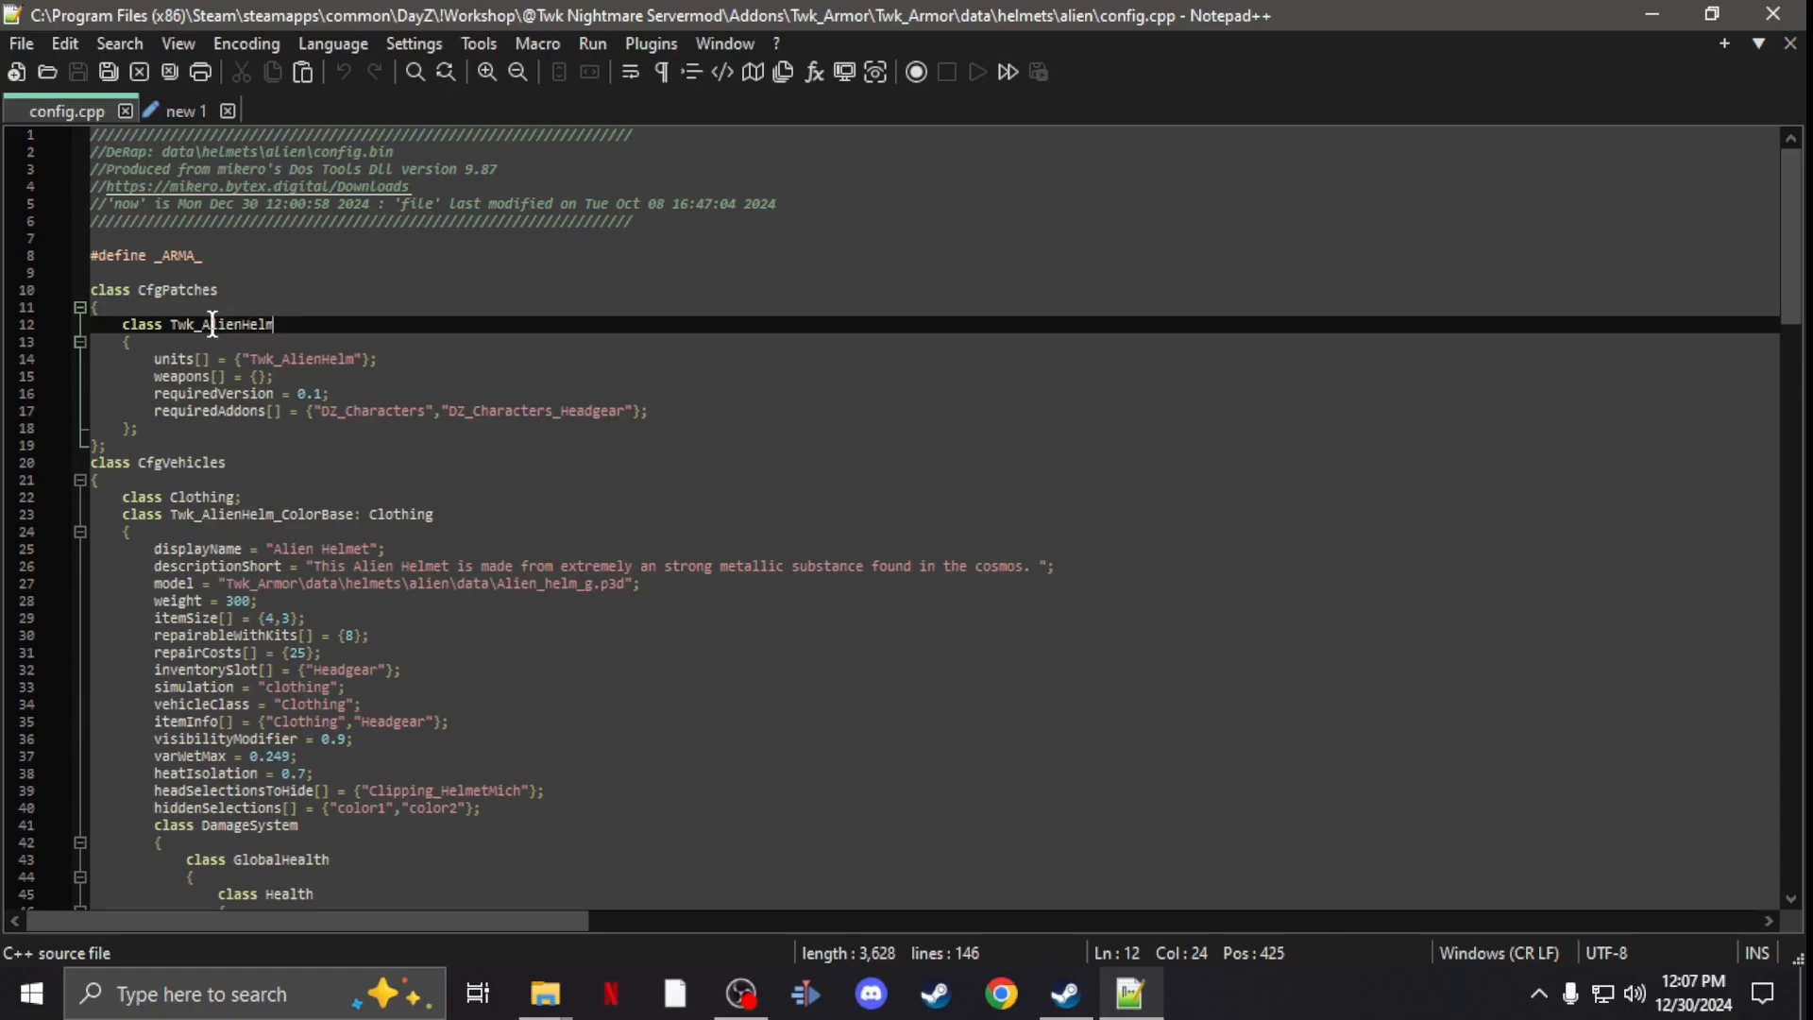
pyautogui.doubleClick(216, 325)
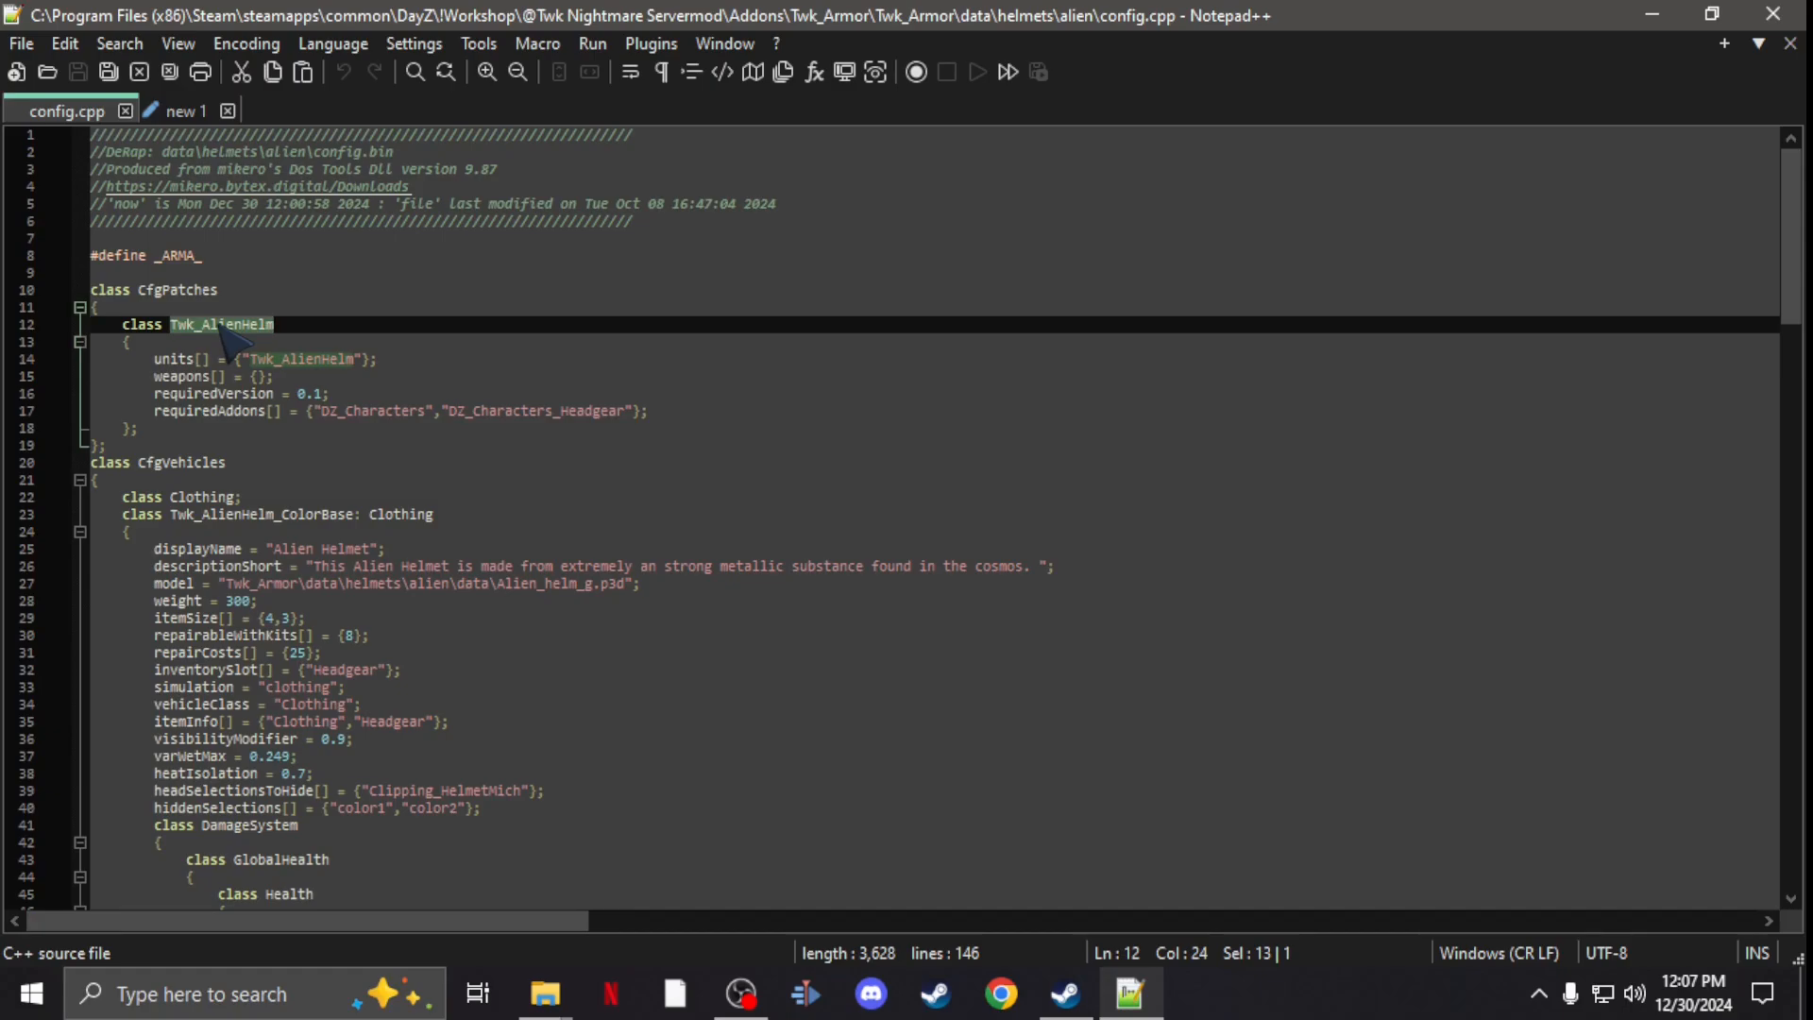
pyautogui.click(186, 111)
pyautogui.click(739, 236)
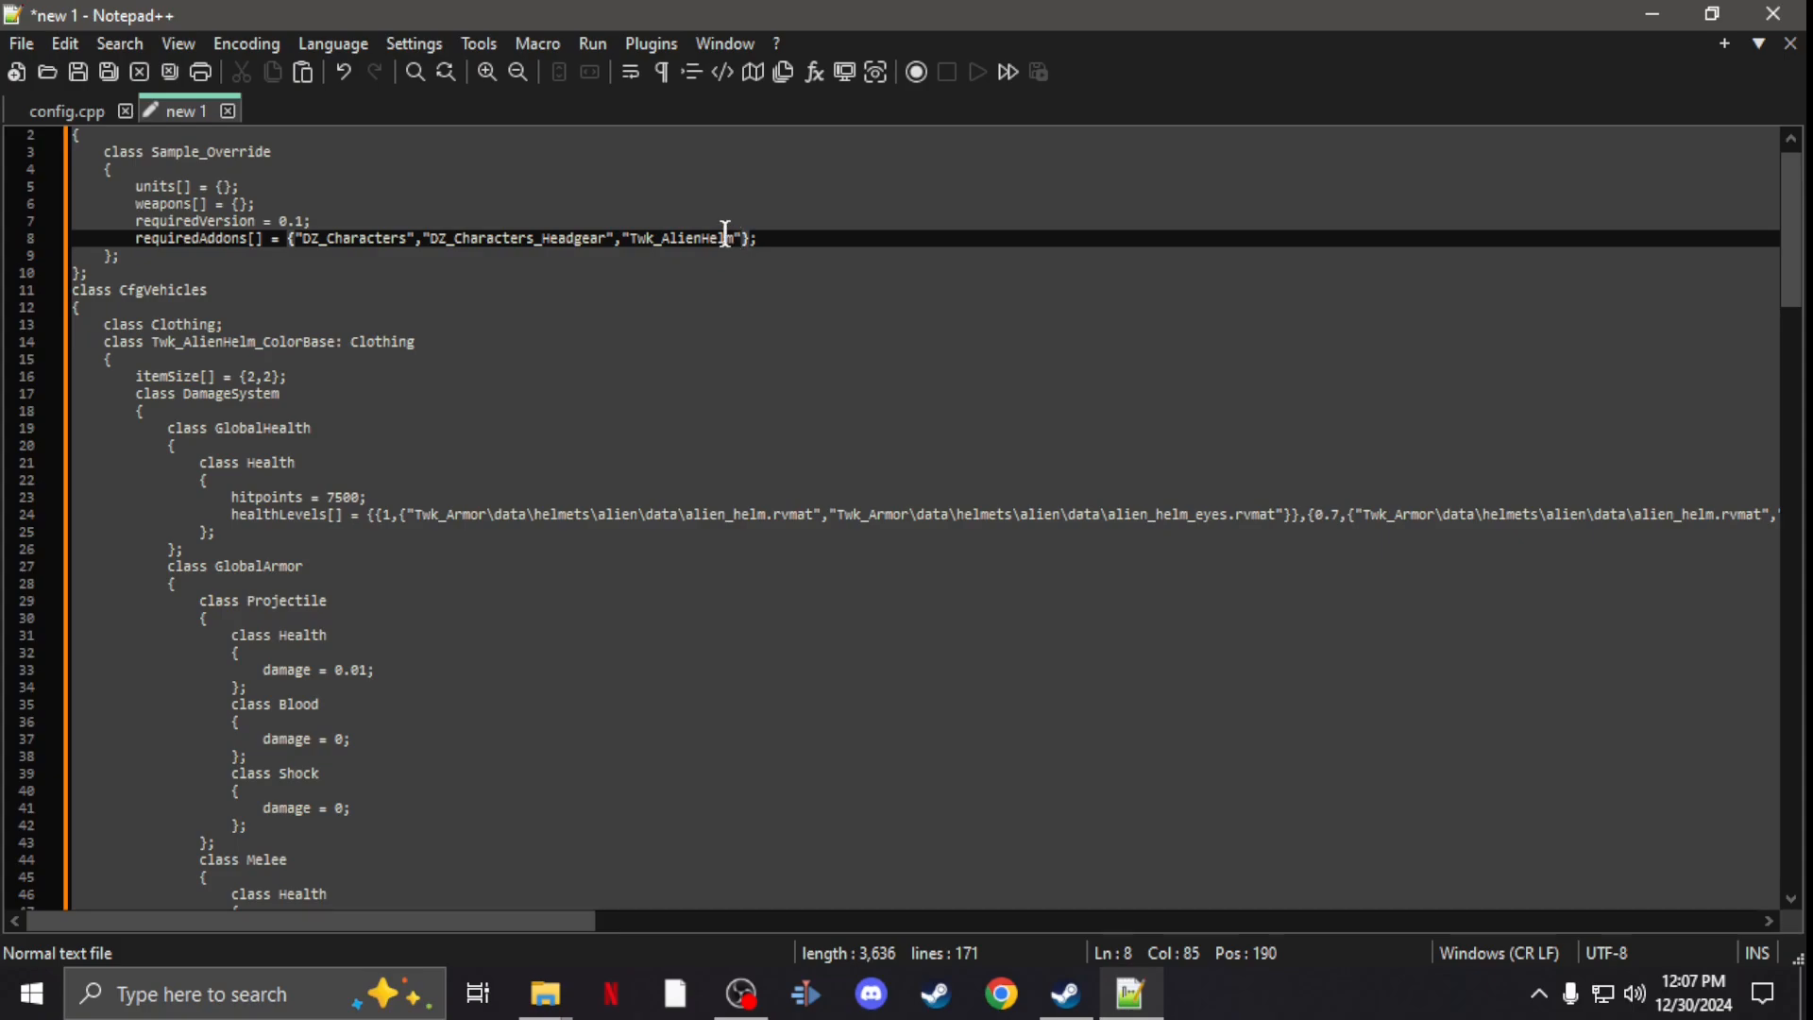
pyautogui.scroll(1, 570, 220)
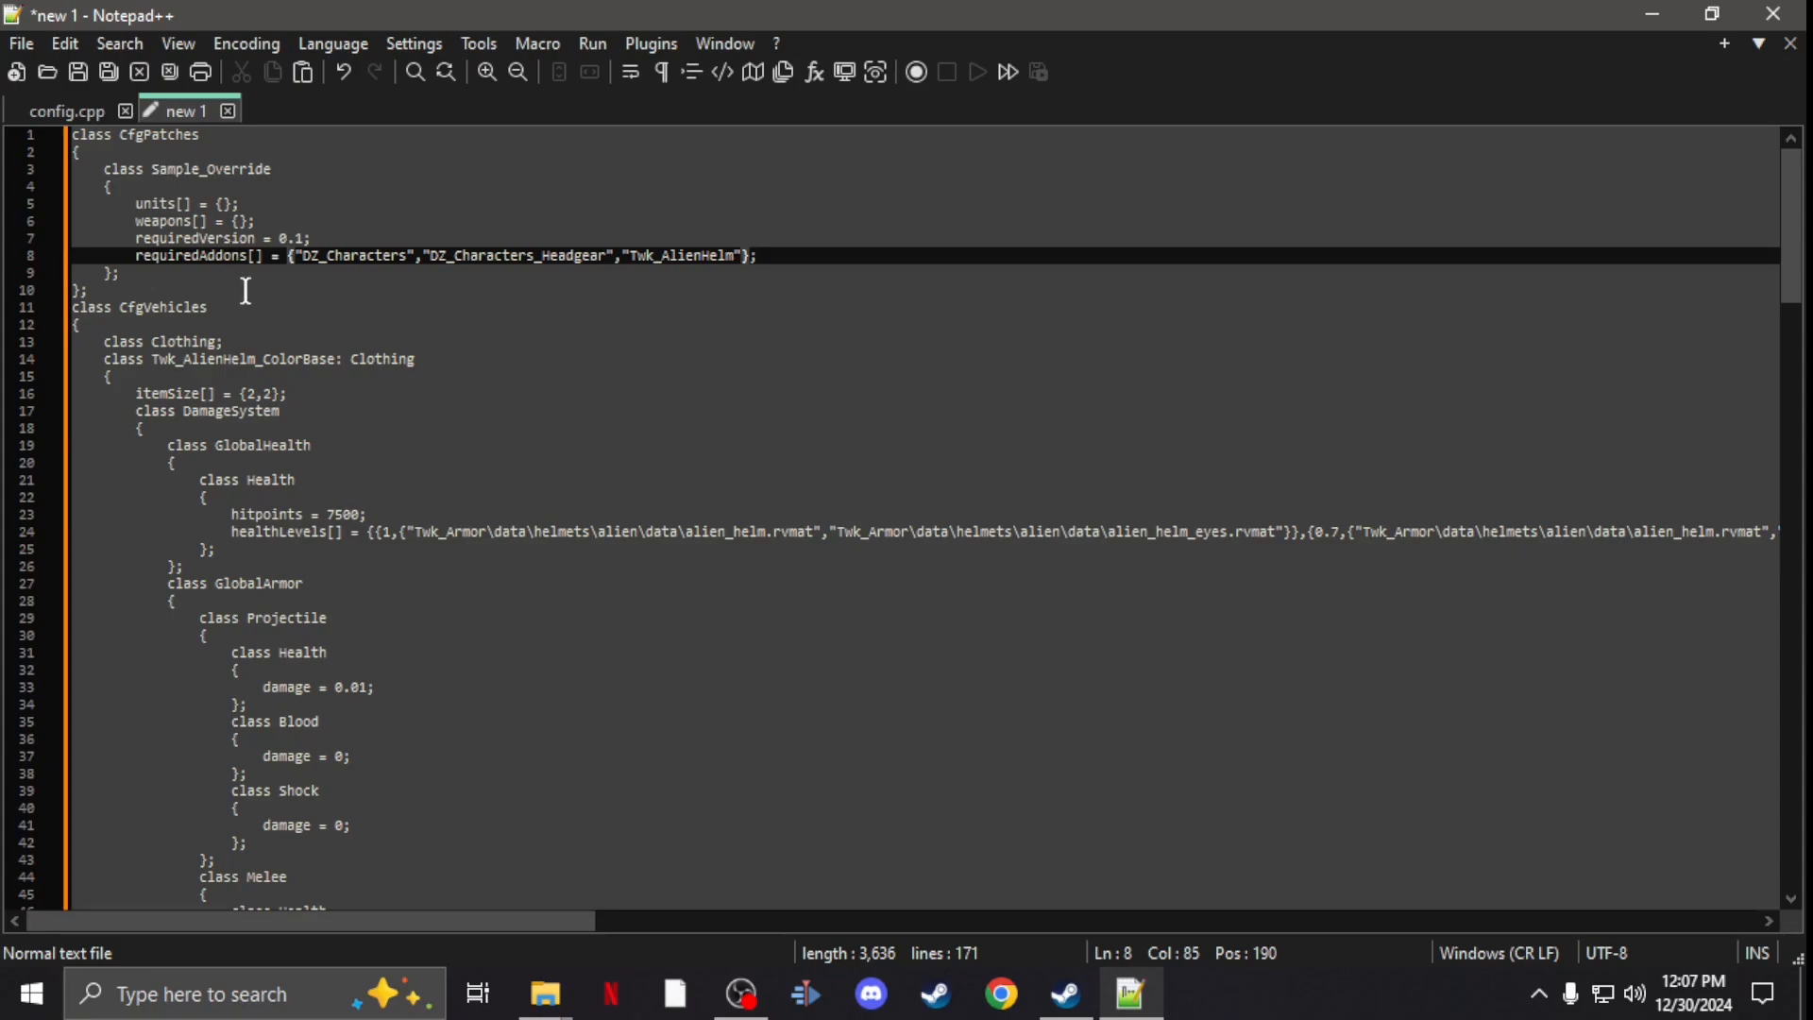
pyautogui.scroll(-4, 246, 290)
pyautogui.scroll(-3, 245, 290)
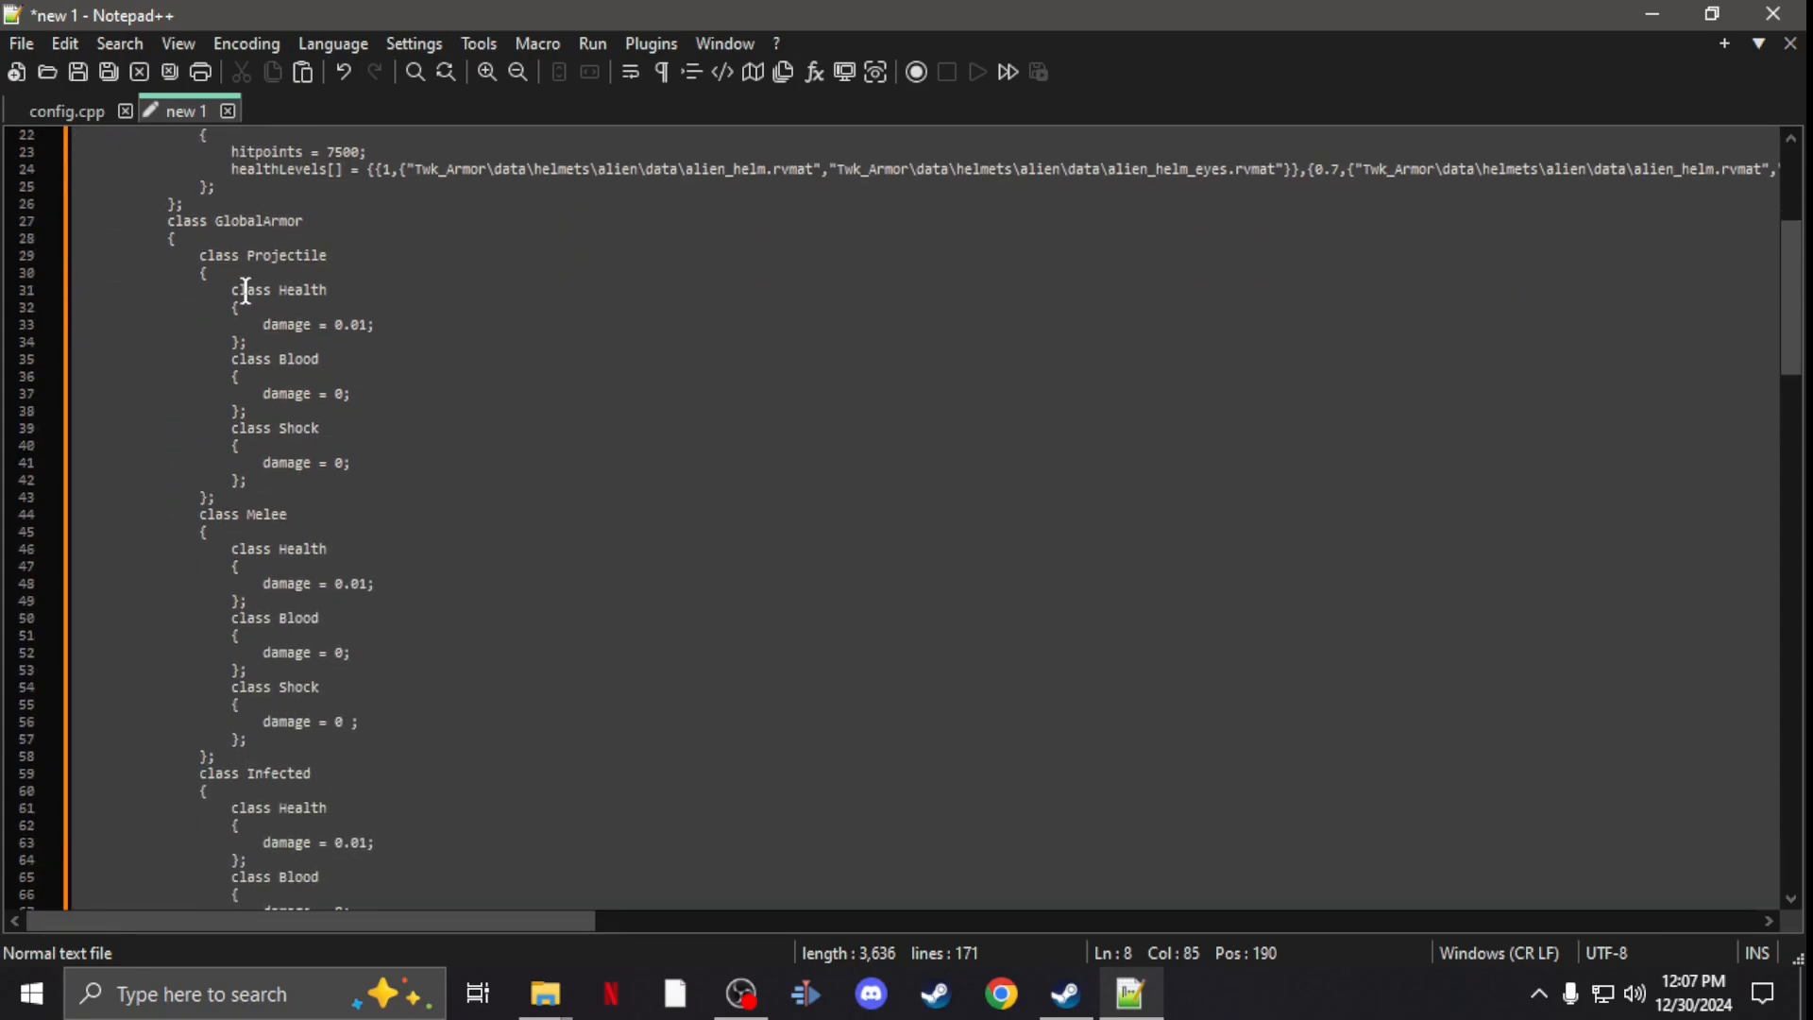
pyautogui.scroll(7, 245, 289)
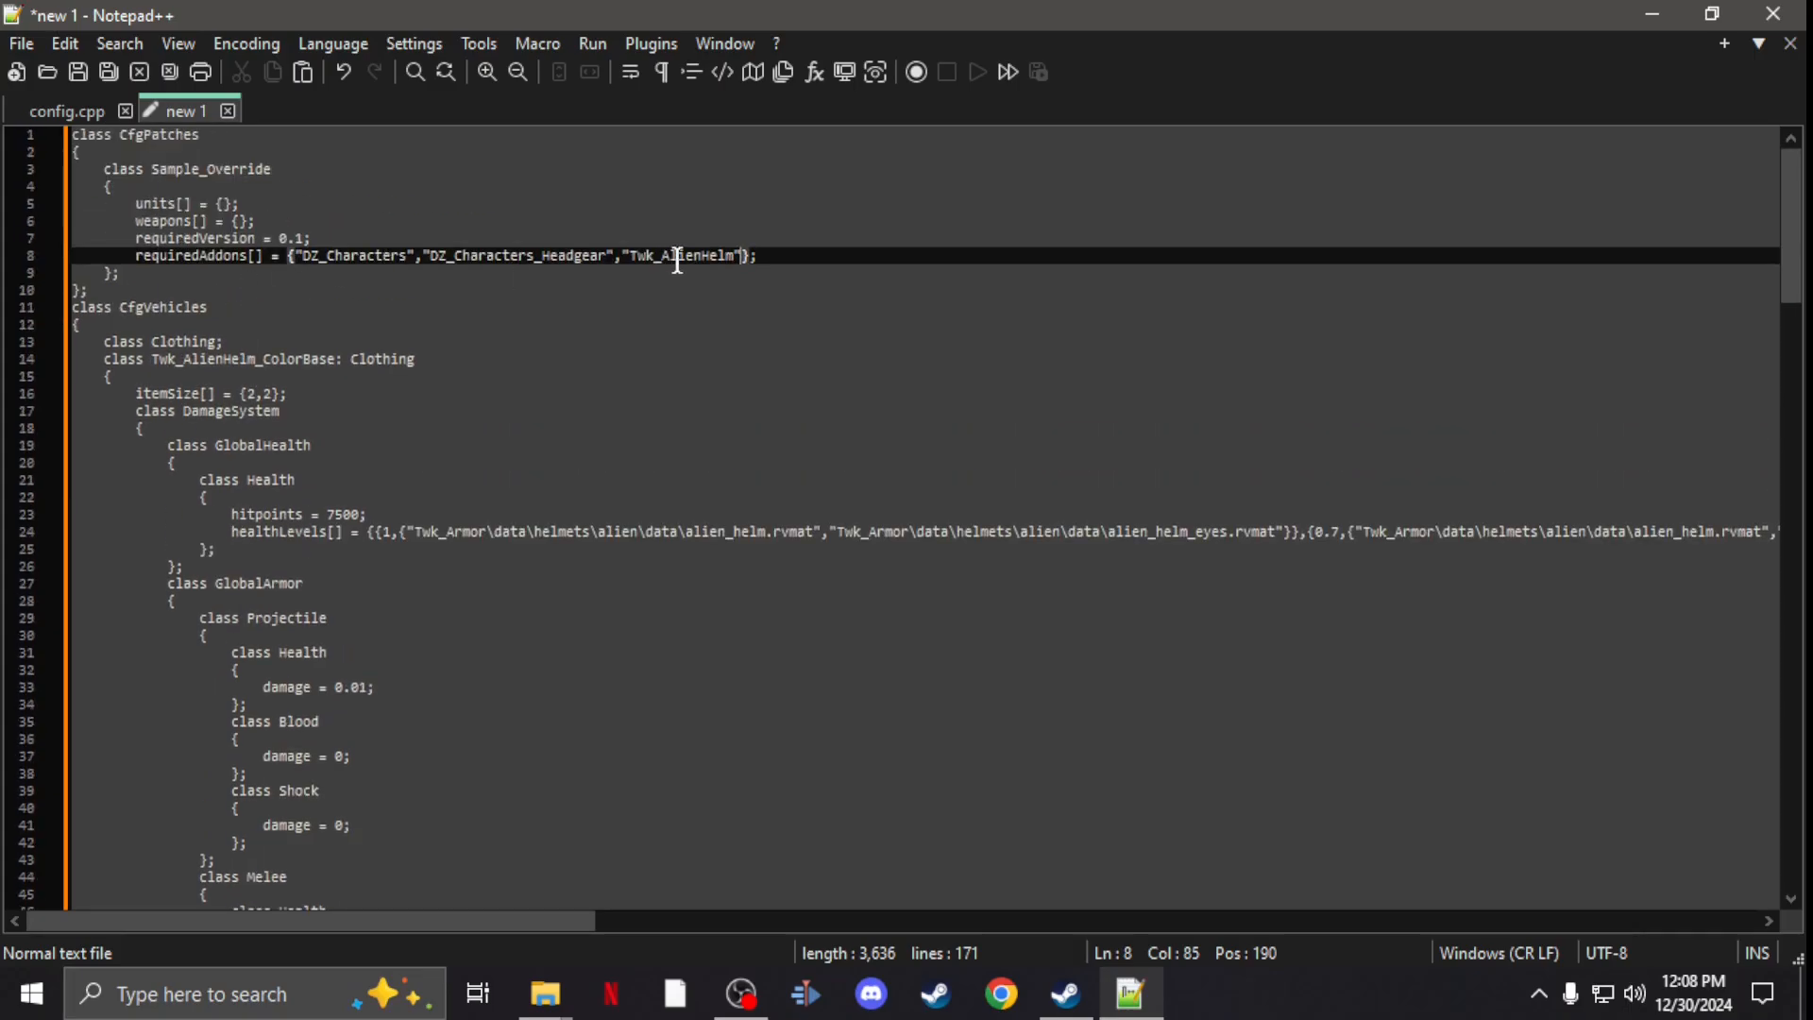
pyautogui.doubleClick(680, 256)
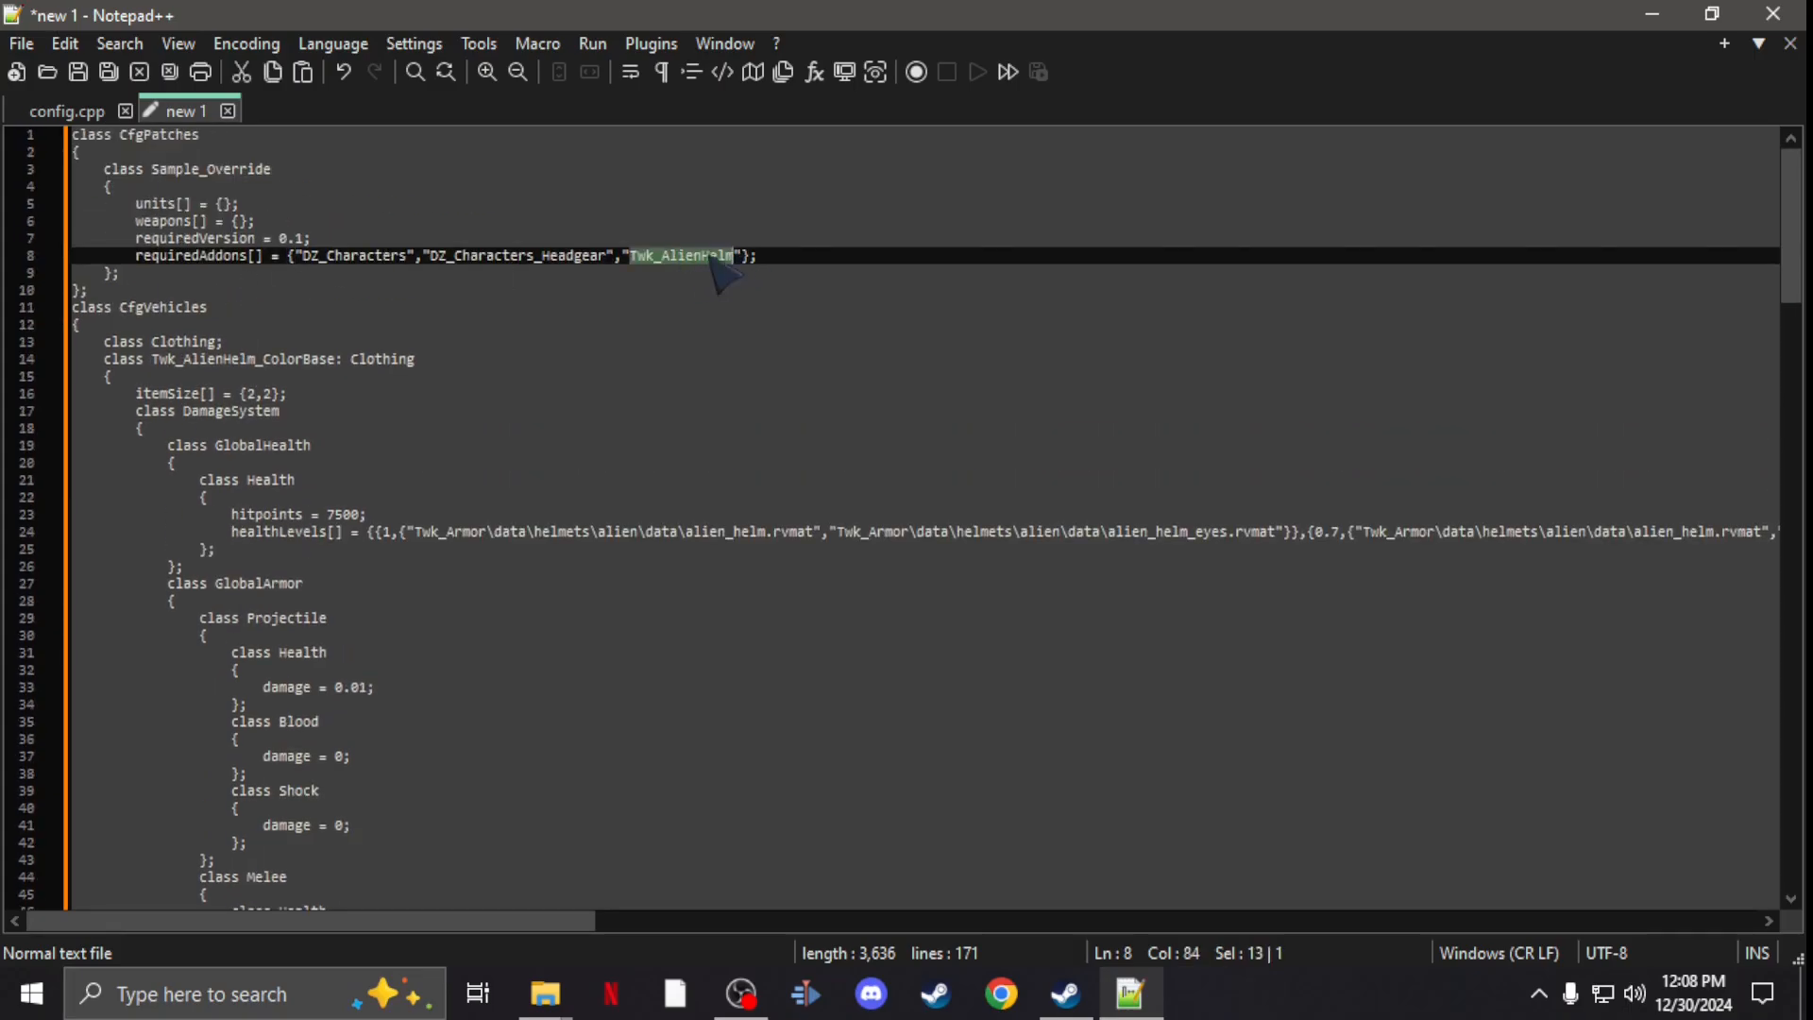
pyautogui.click(78, 111)
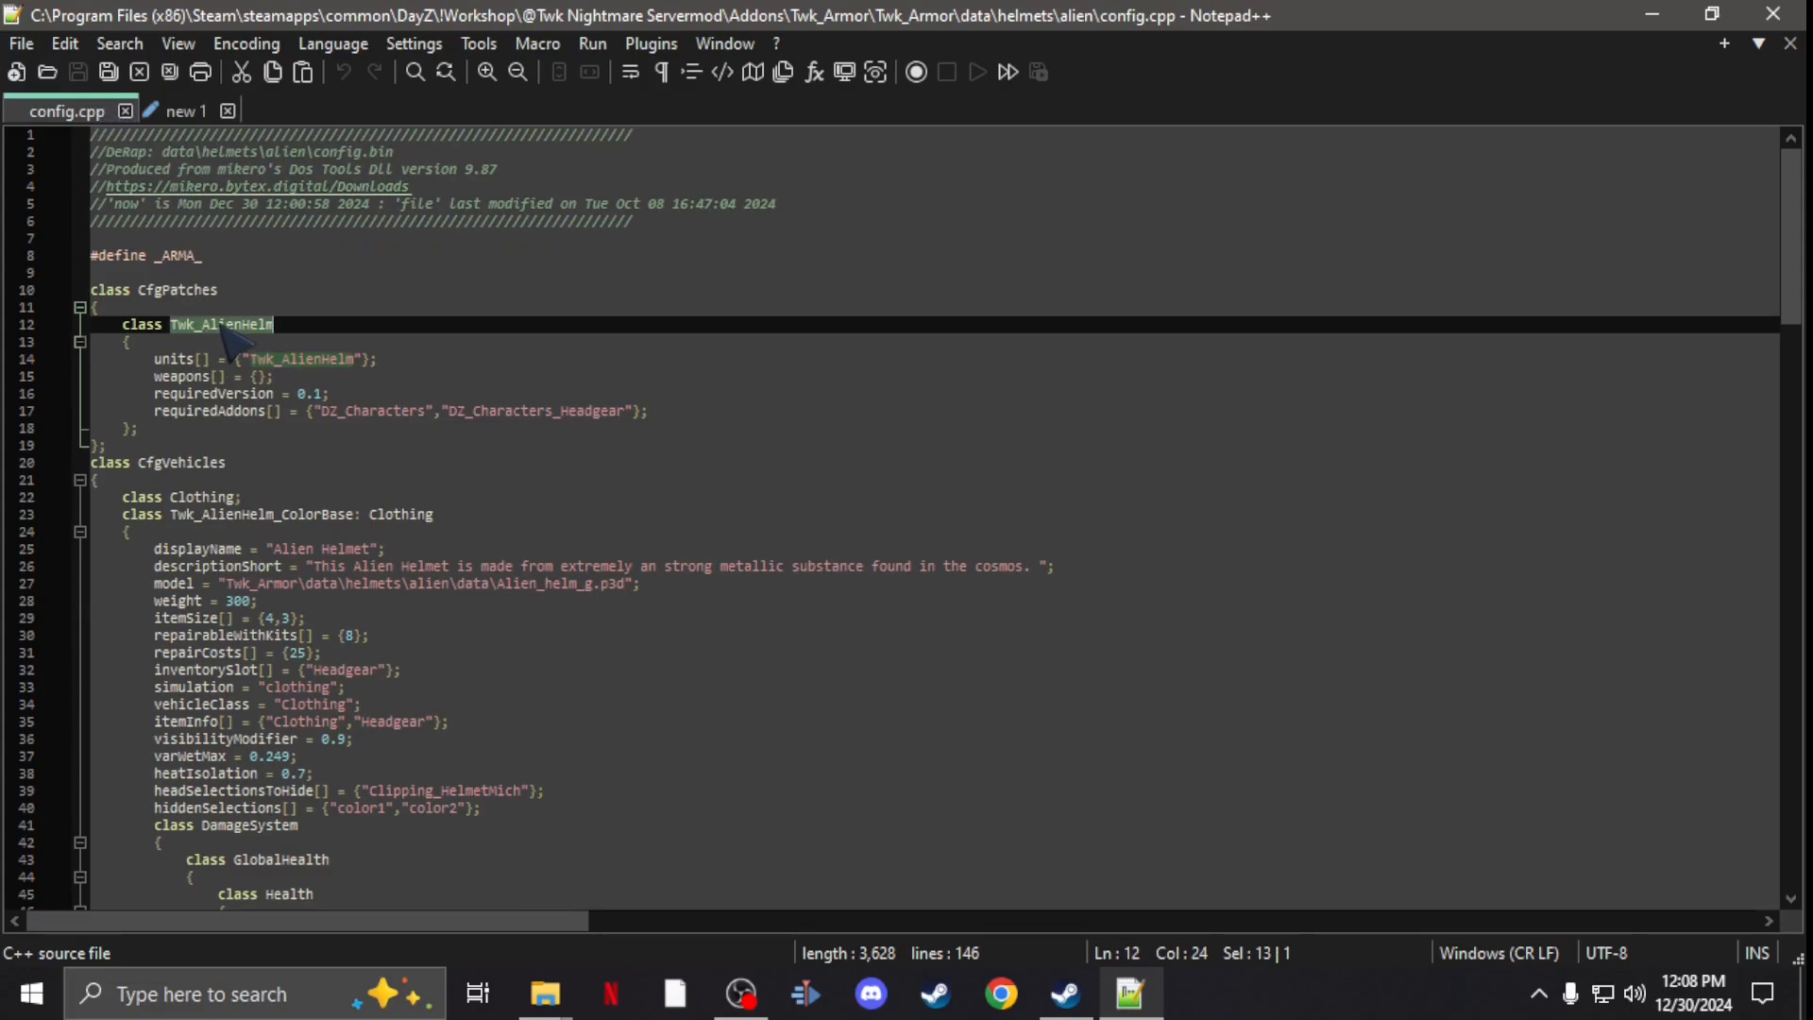
pyautogui.click(186, 112)
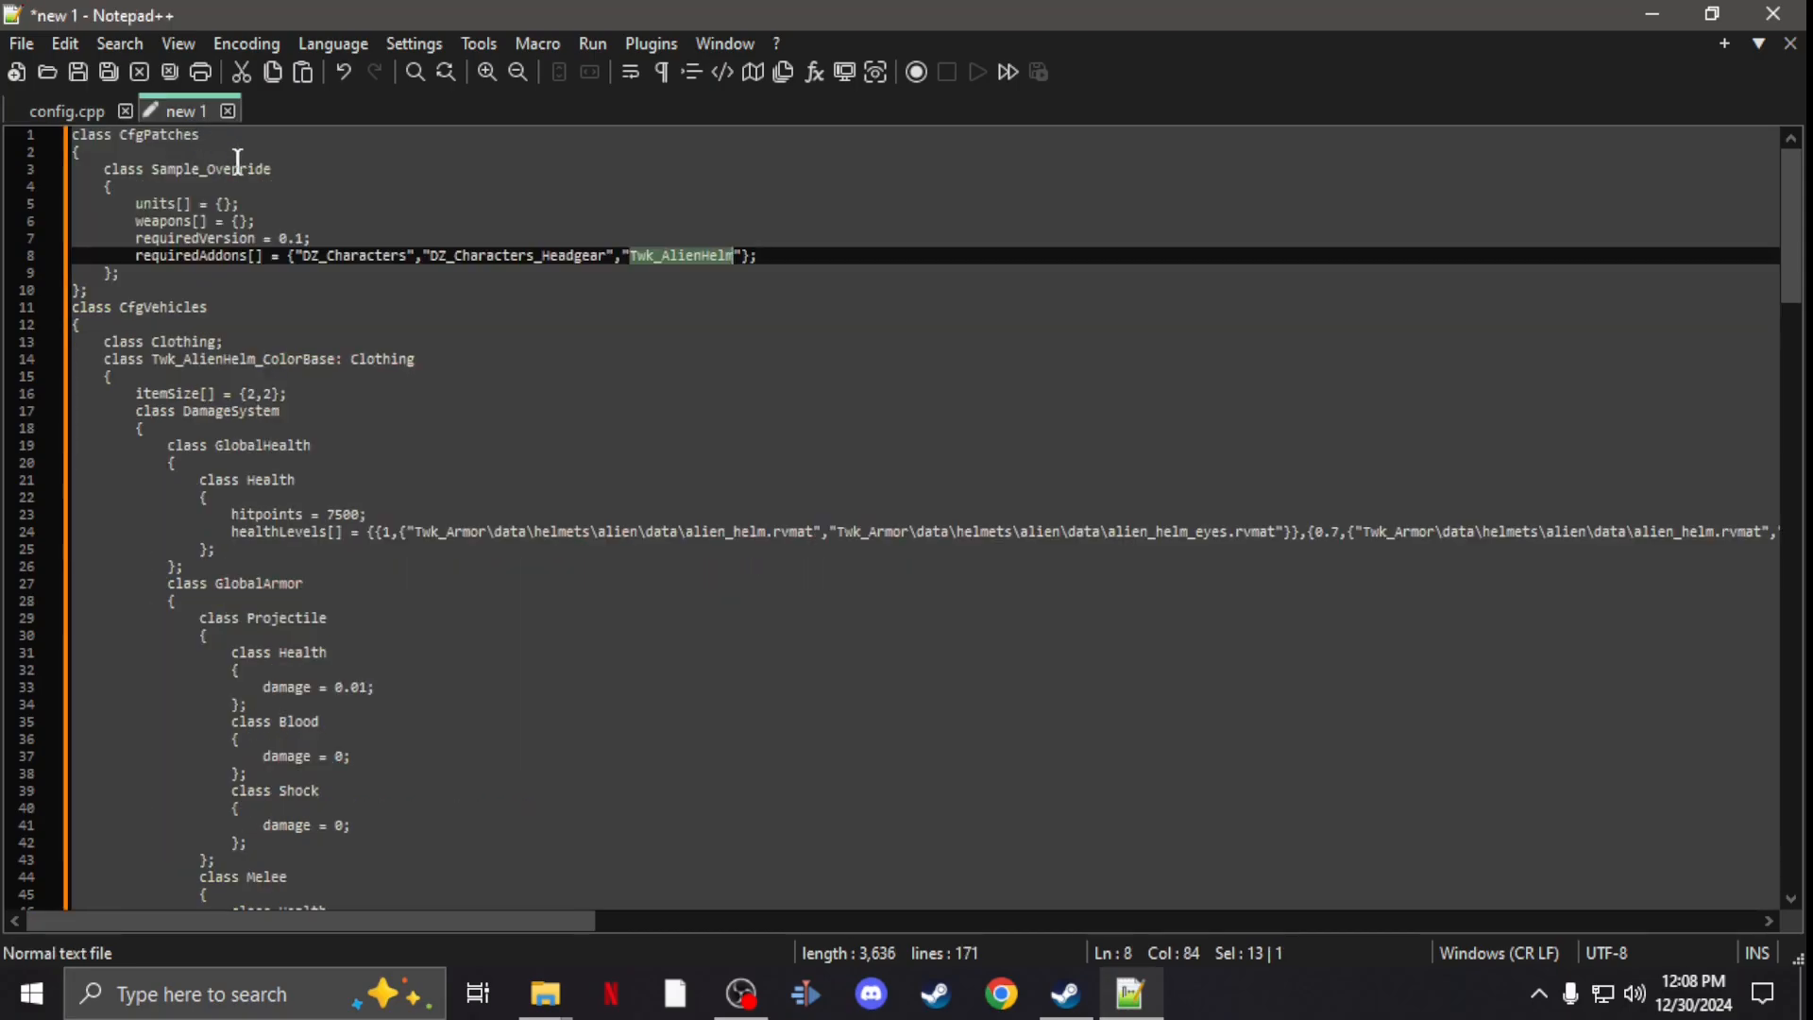
# Step: Add "Twk_AlienVest" after "Twk_AlienHelm" in the requiredAddons list
pyautogui.click(740, 255)
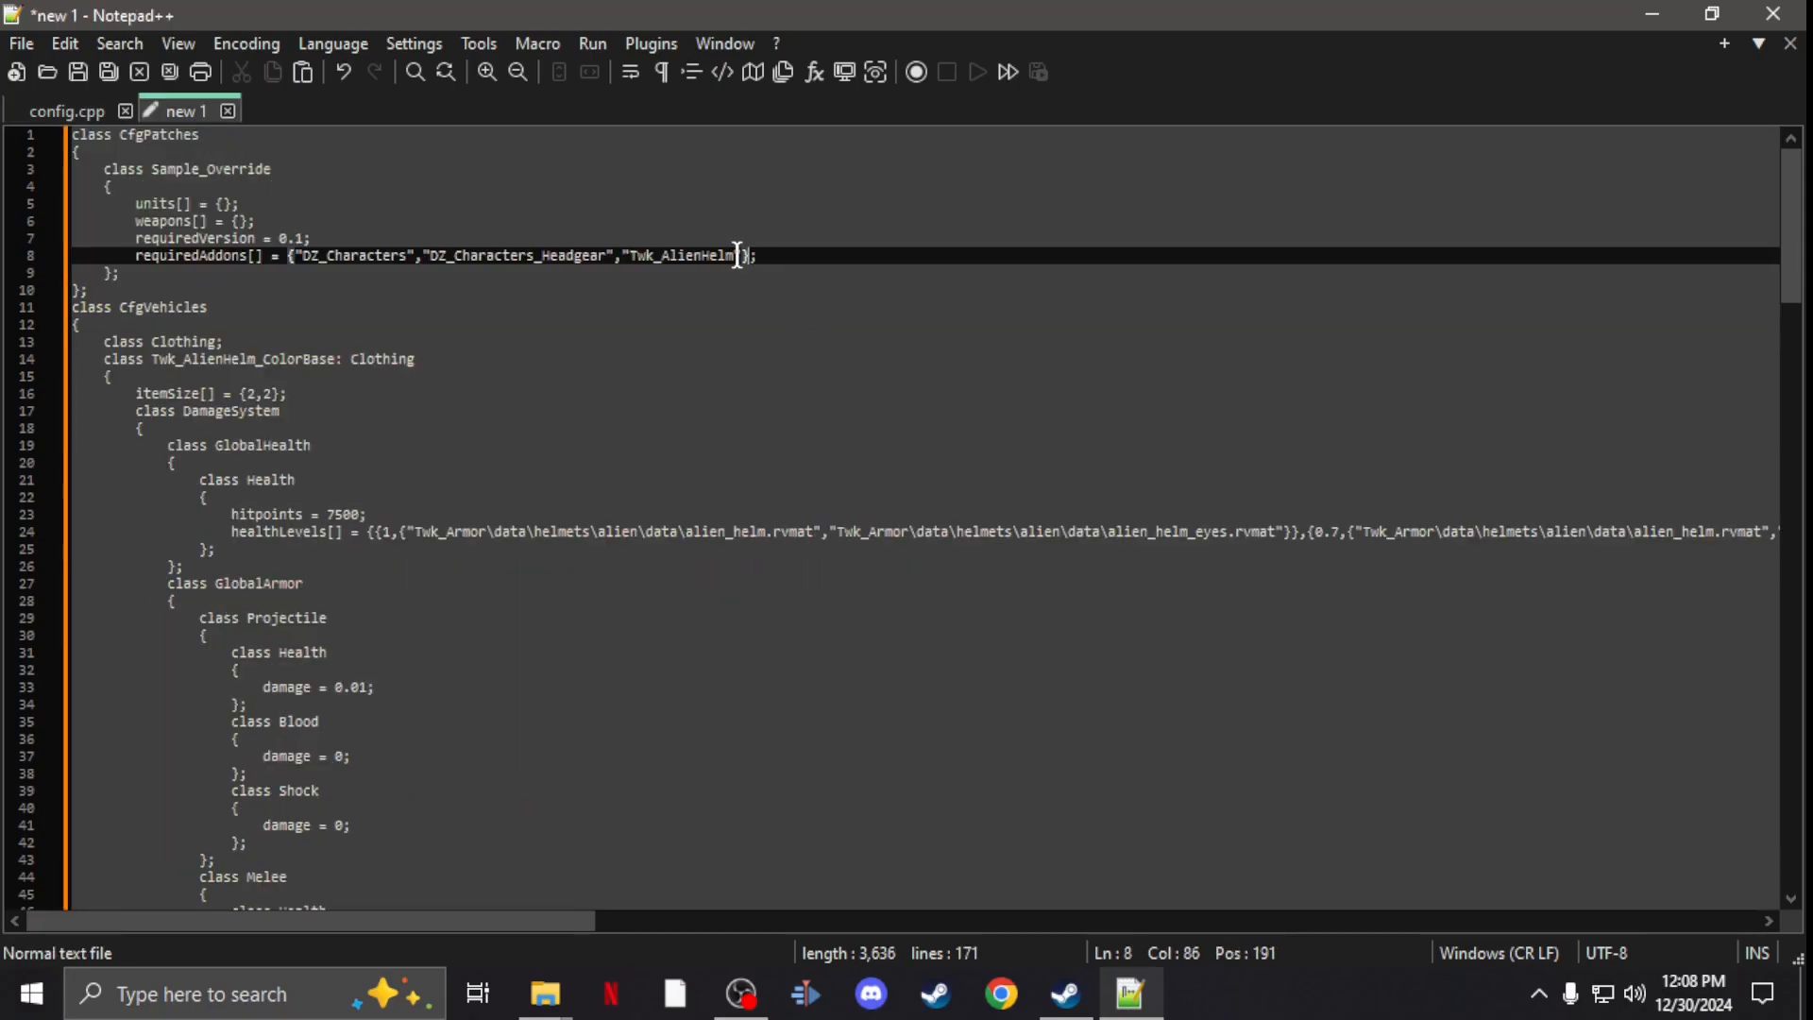
pyautogui.write(',')
pyautogui.write('"')
pyautogui.write('T')
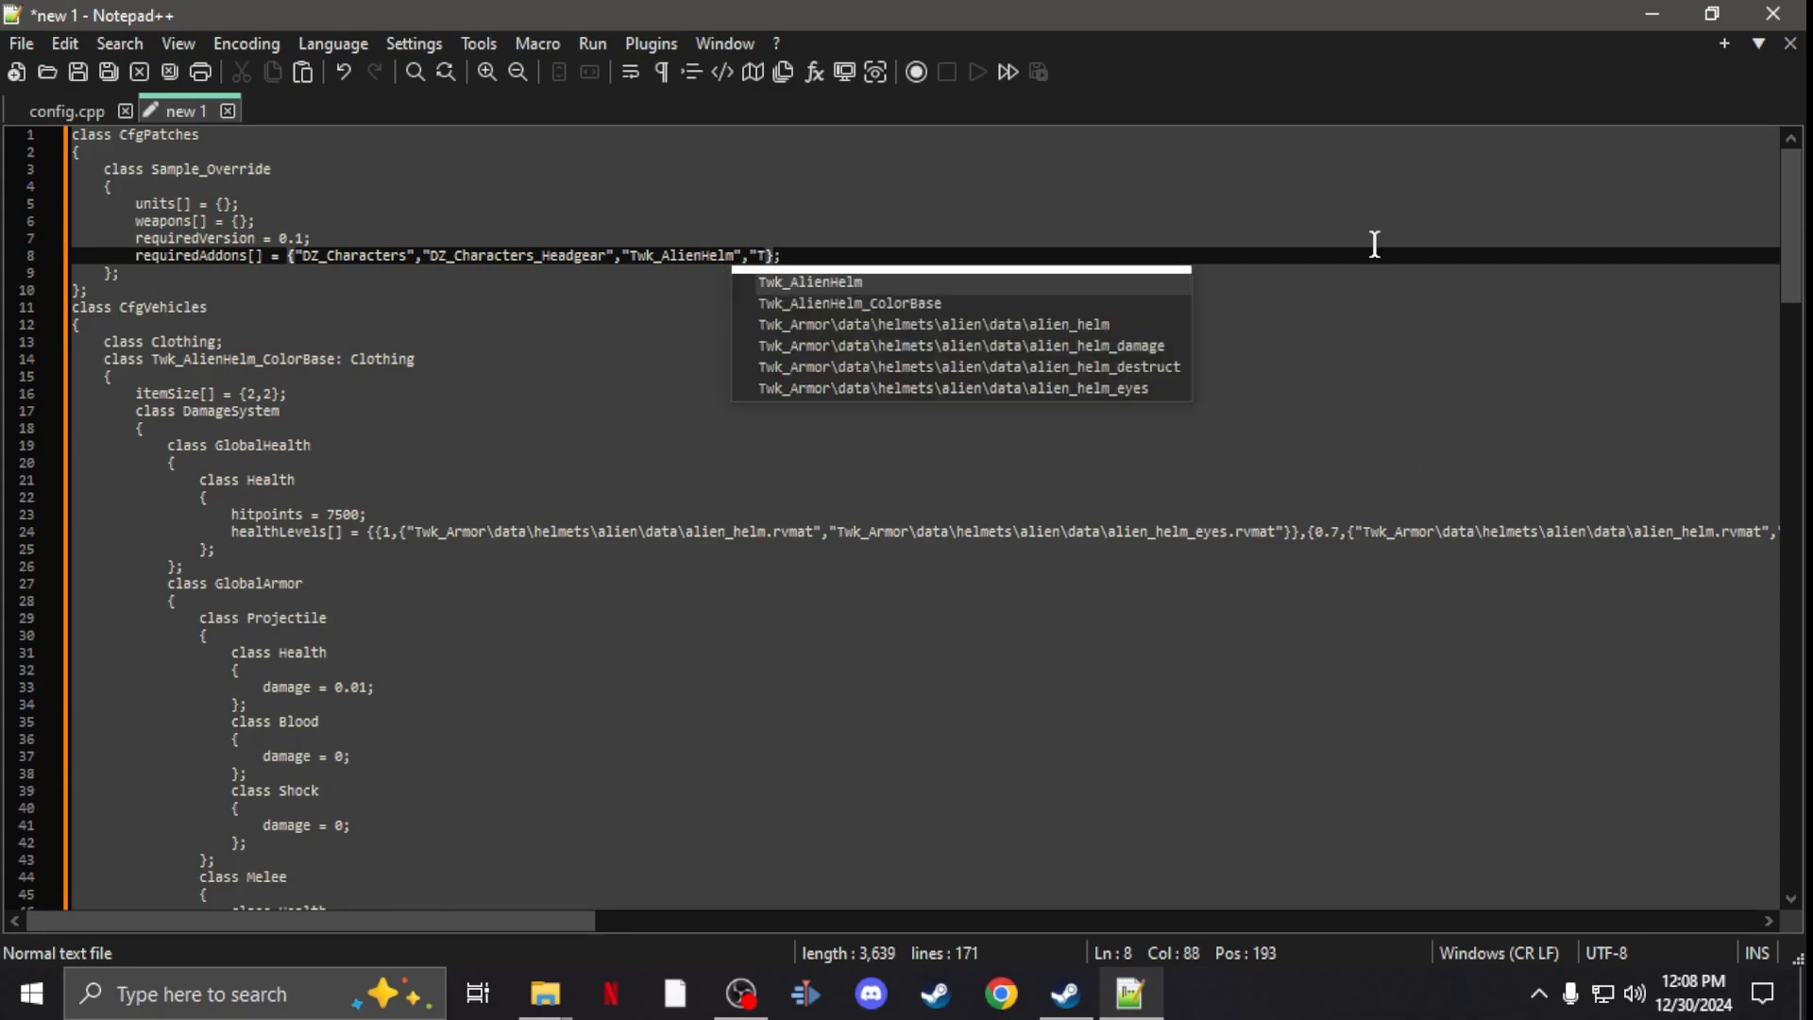
pyautogui.write('wk_"')
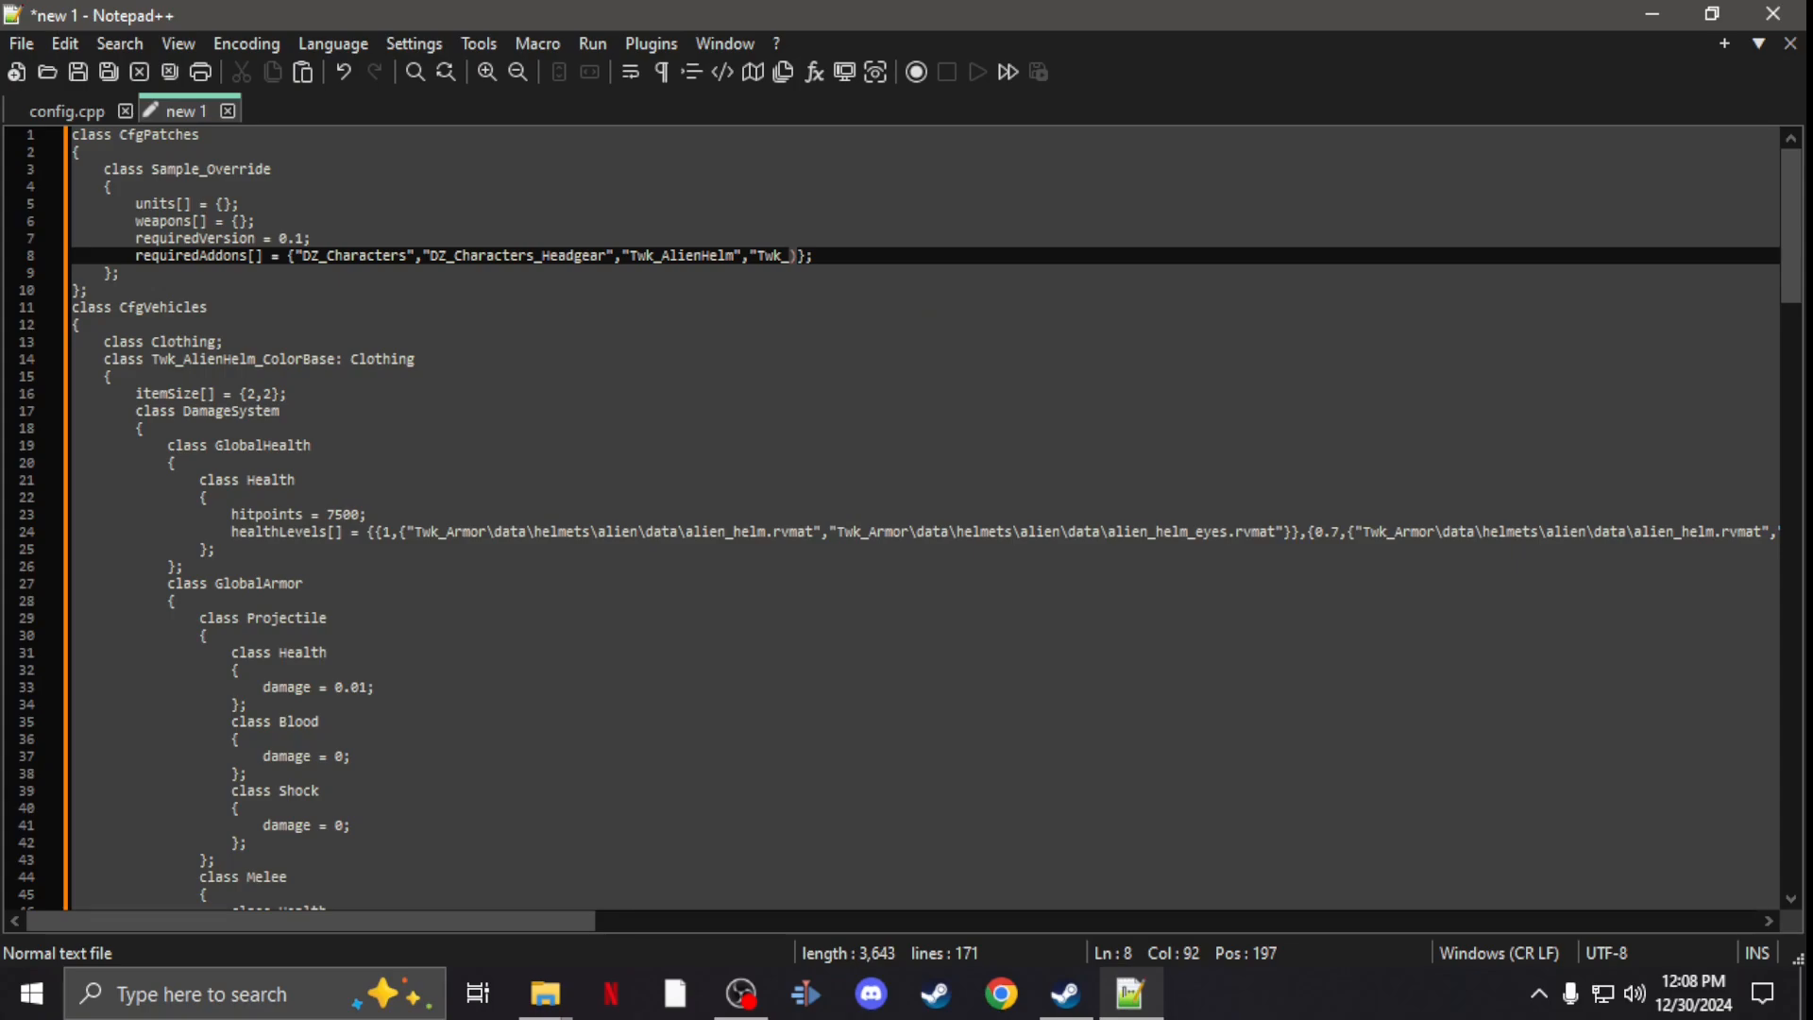
pyautogui.write('A')
pyautogui.press('BackSpace')
pyautogui.press('BackSpace')
pyautogui.write('Alien')
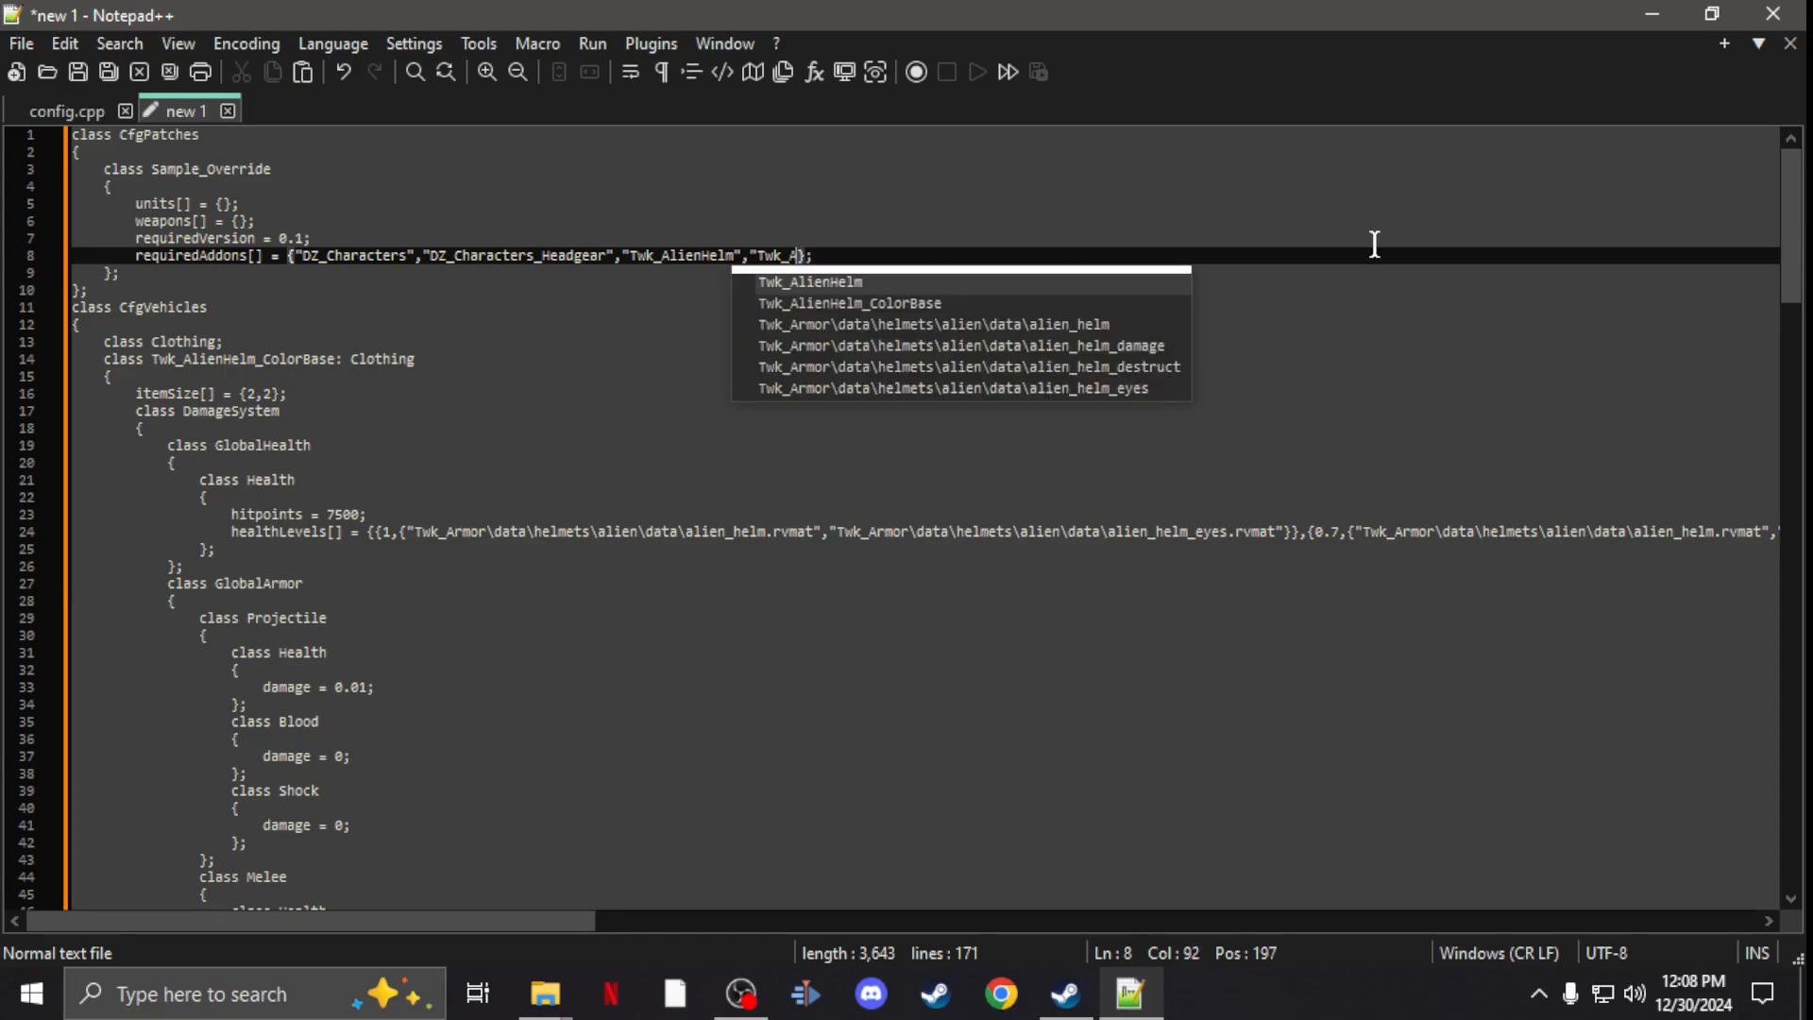
pyautogui.write('Vest')
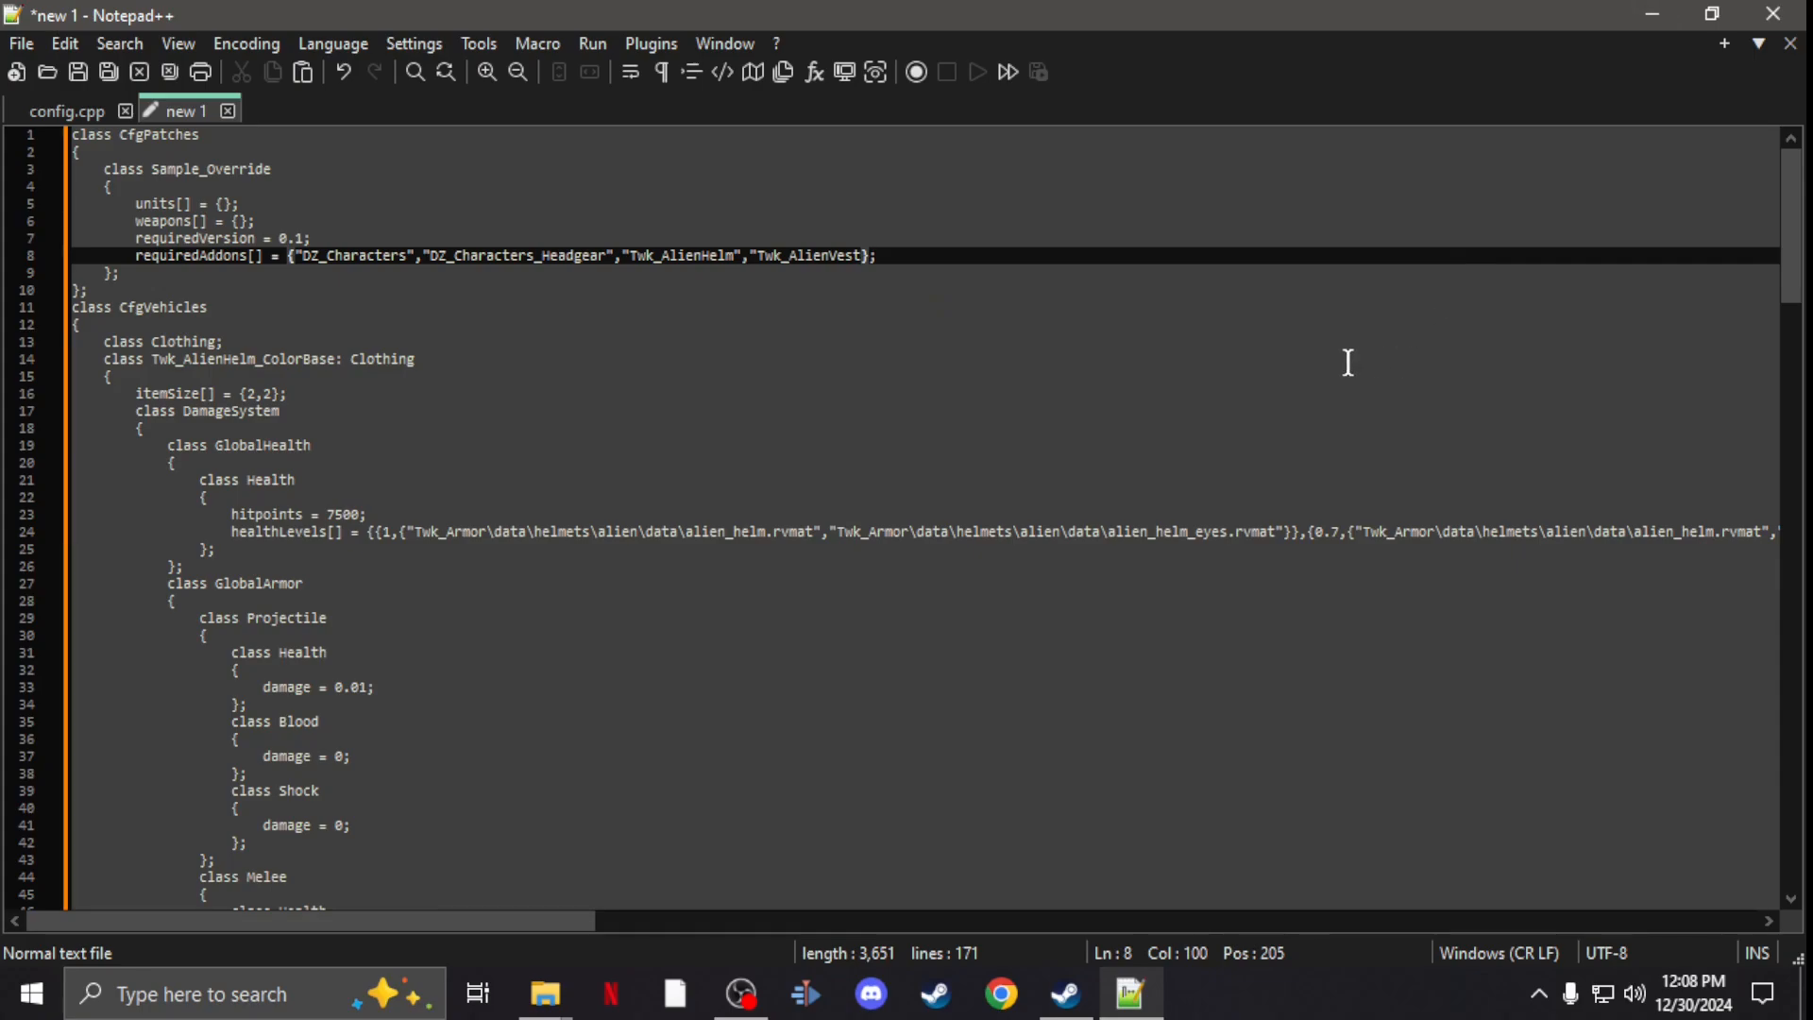
pyautogui.write('"')
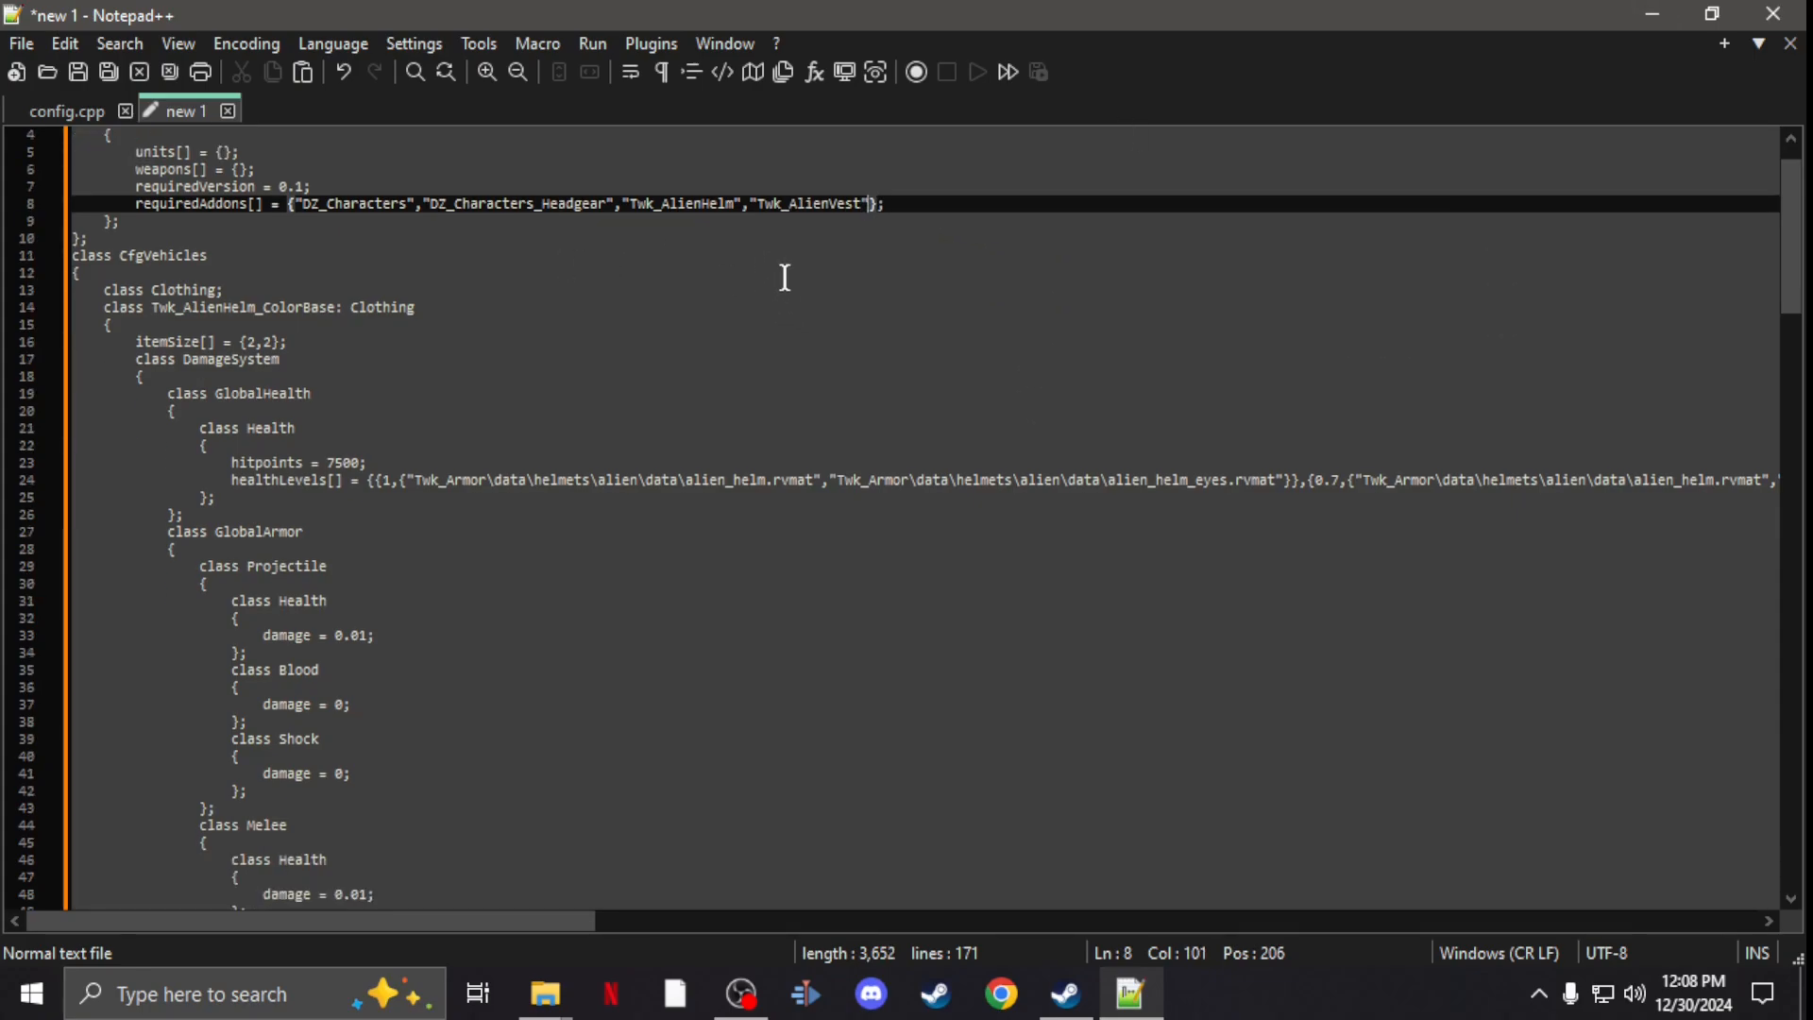
pyautogui.scroll(-3, 782, 254)
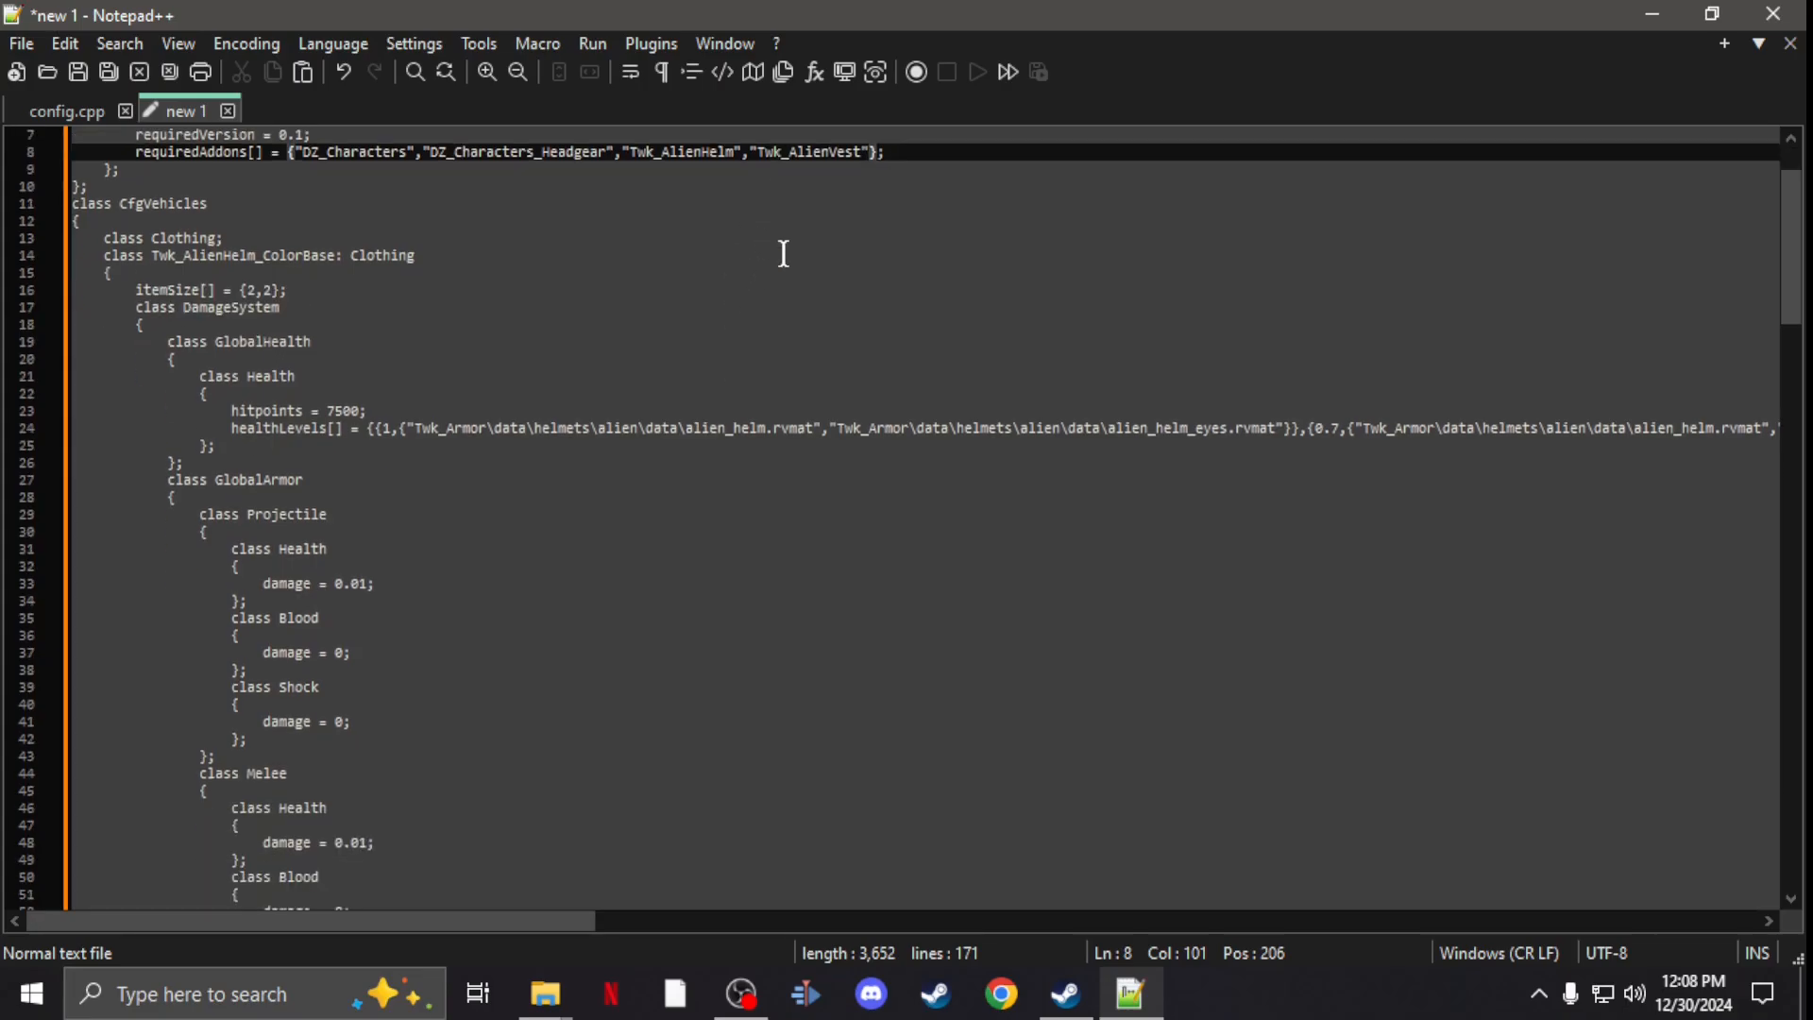
pyautogui.scroll(-5, 782, 254)
pyautogui.scroll(-5, 781, 253)
pyautogui.scroll(-4, 782, 254)
pyautogui.scroll(-4, 783, 254)
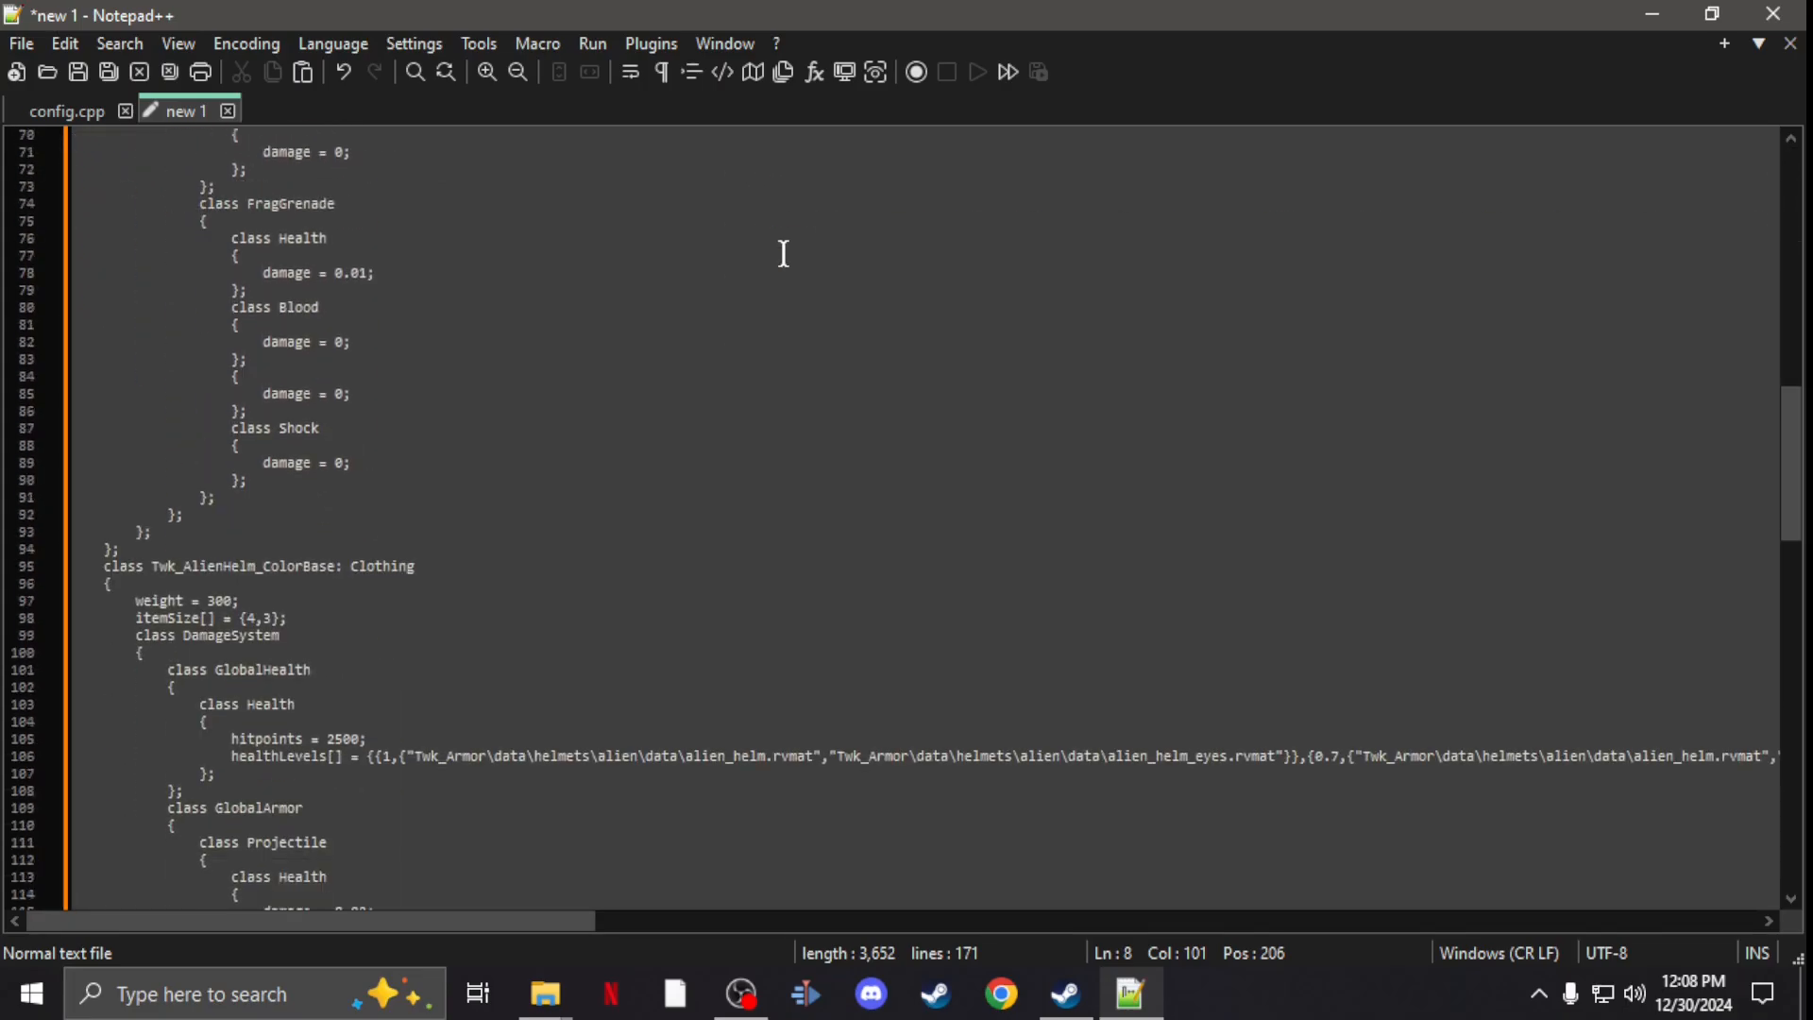
pyautogui.scroll(-3, 781, 254)
pyautogui.scroll(-3, 782, 254)
pyautogui.scroll(6, 410, 328)
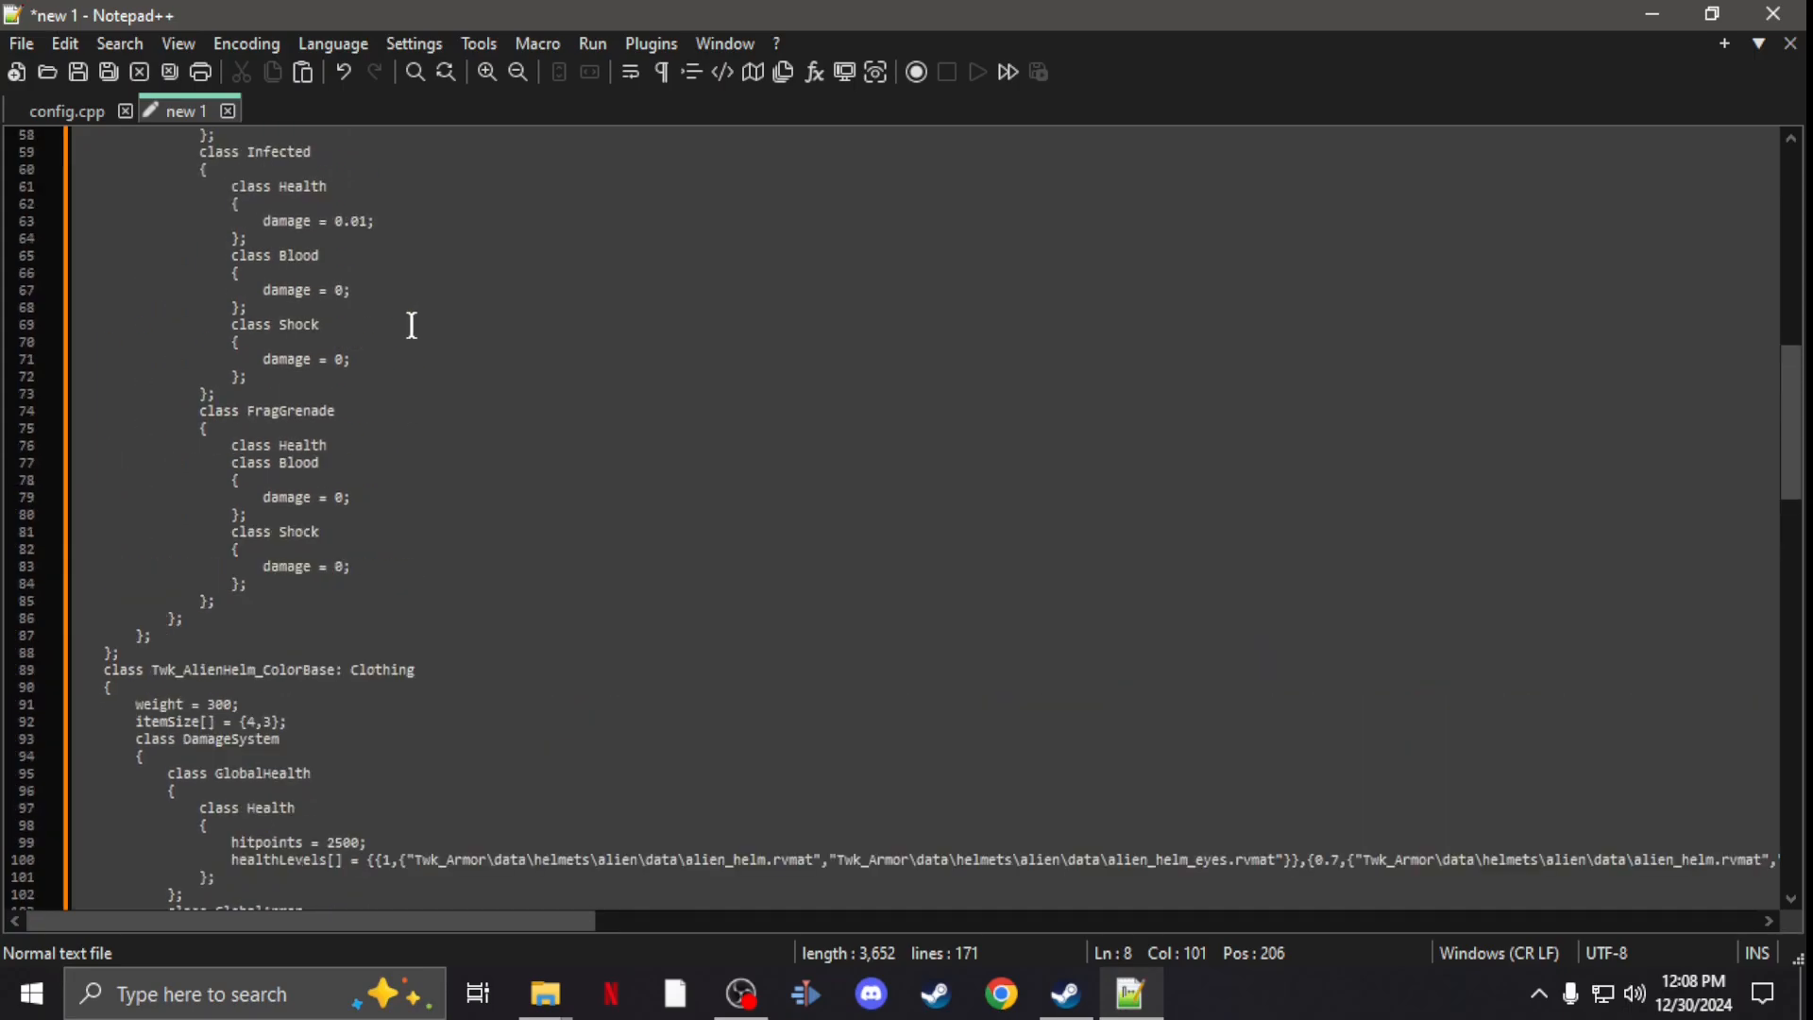
pyautogui.scroll(4, 412, 340)
pyautogui.scroll(8, 412, 369)
pyautogui.scroll(4, 409, 392)
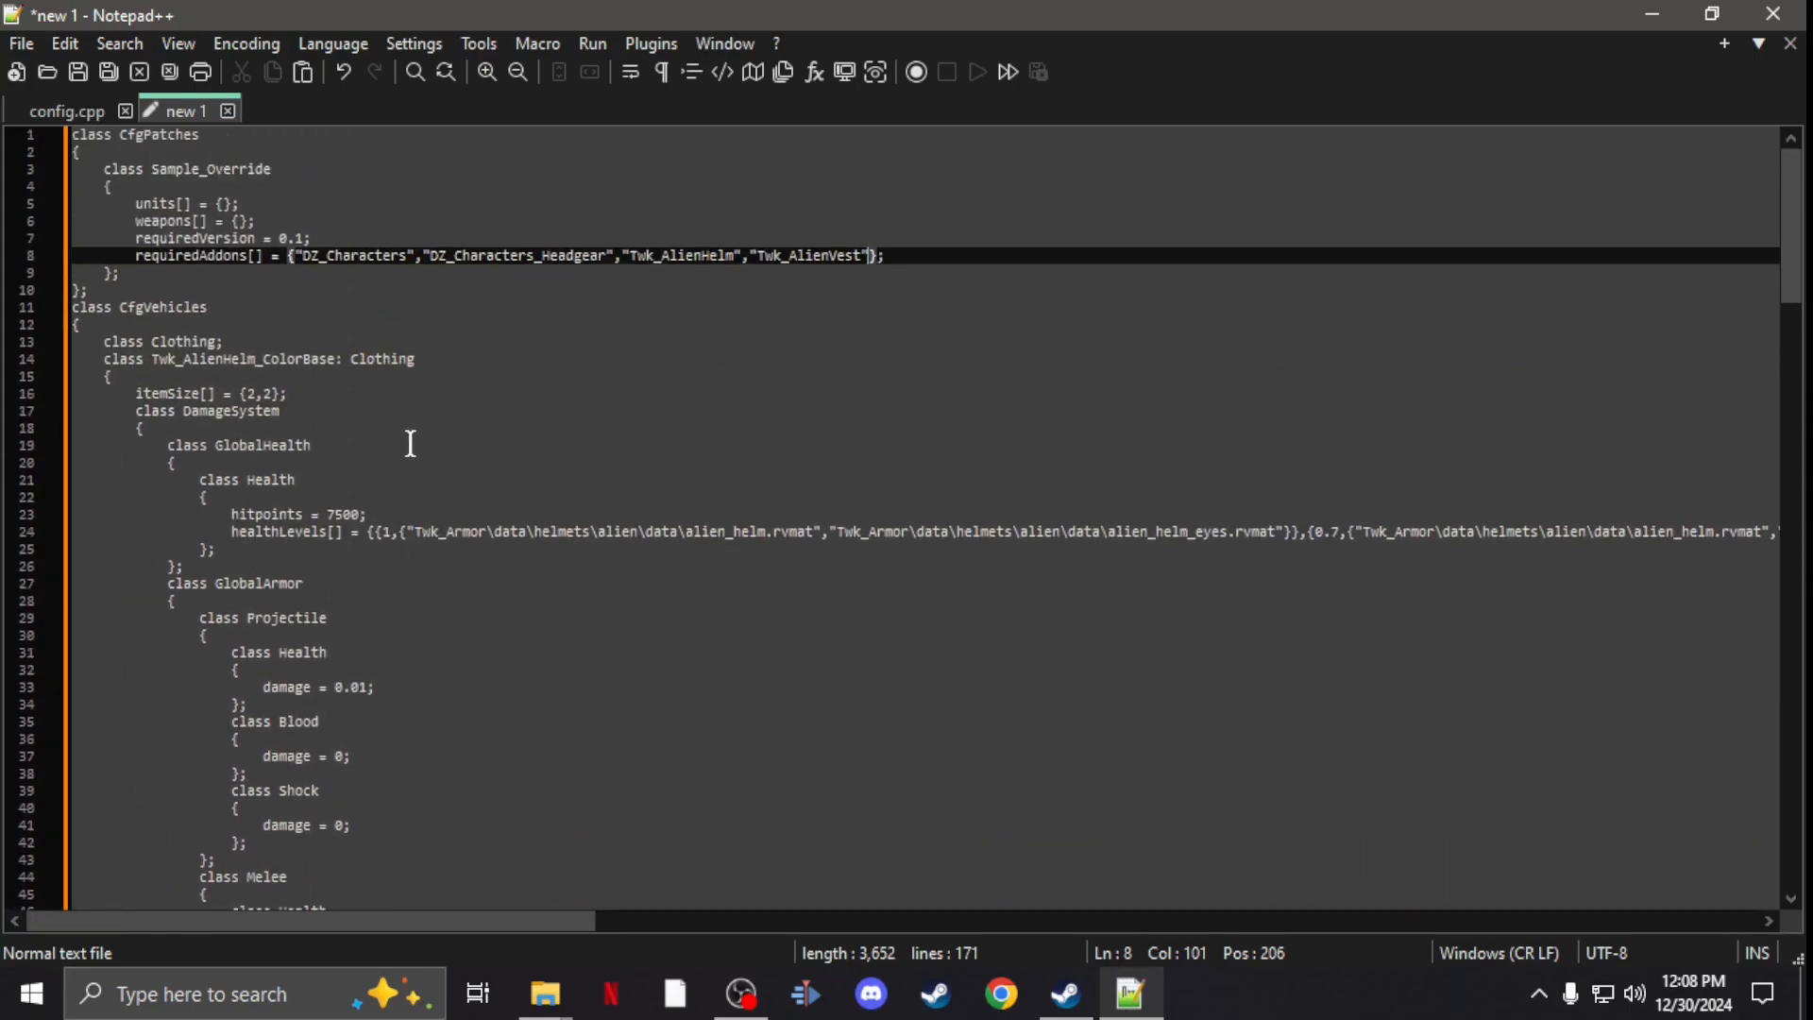
pyautogui.scroll(-1, 409, 445)
pyautogui.scroll(1, 384, 395)
# Step: Select the class Clothing; line and the word Clothing near the second helmet class
pyautogui.moveTo(223, 342); pyautogui.dragTo(73, 342)
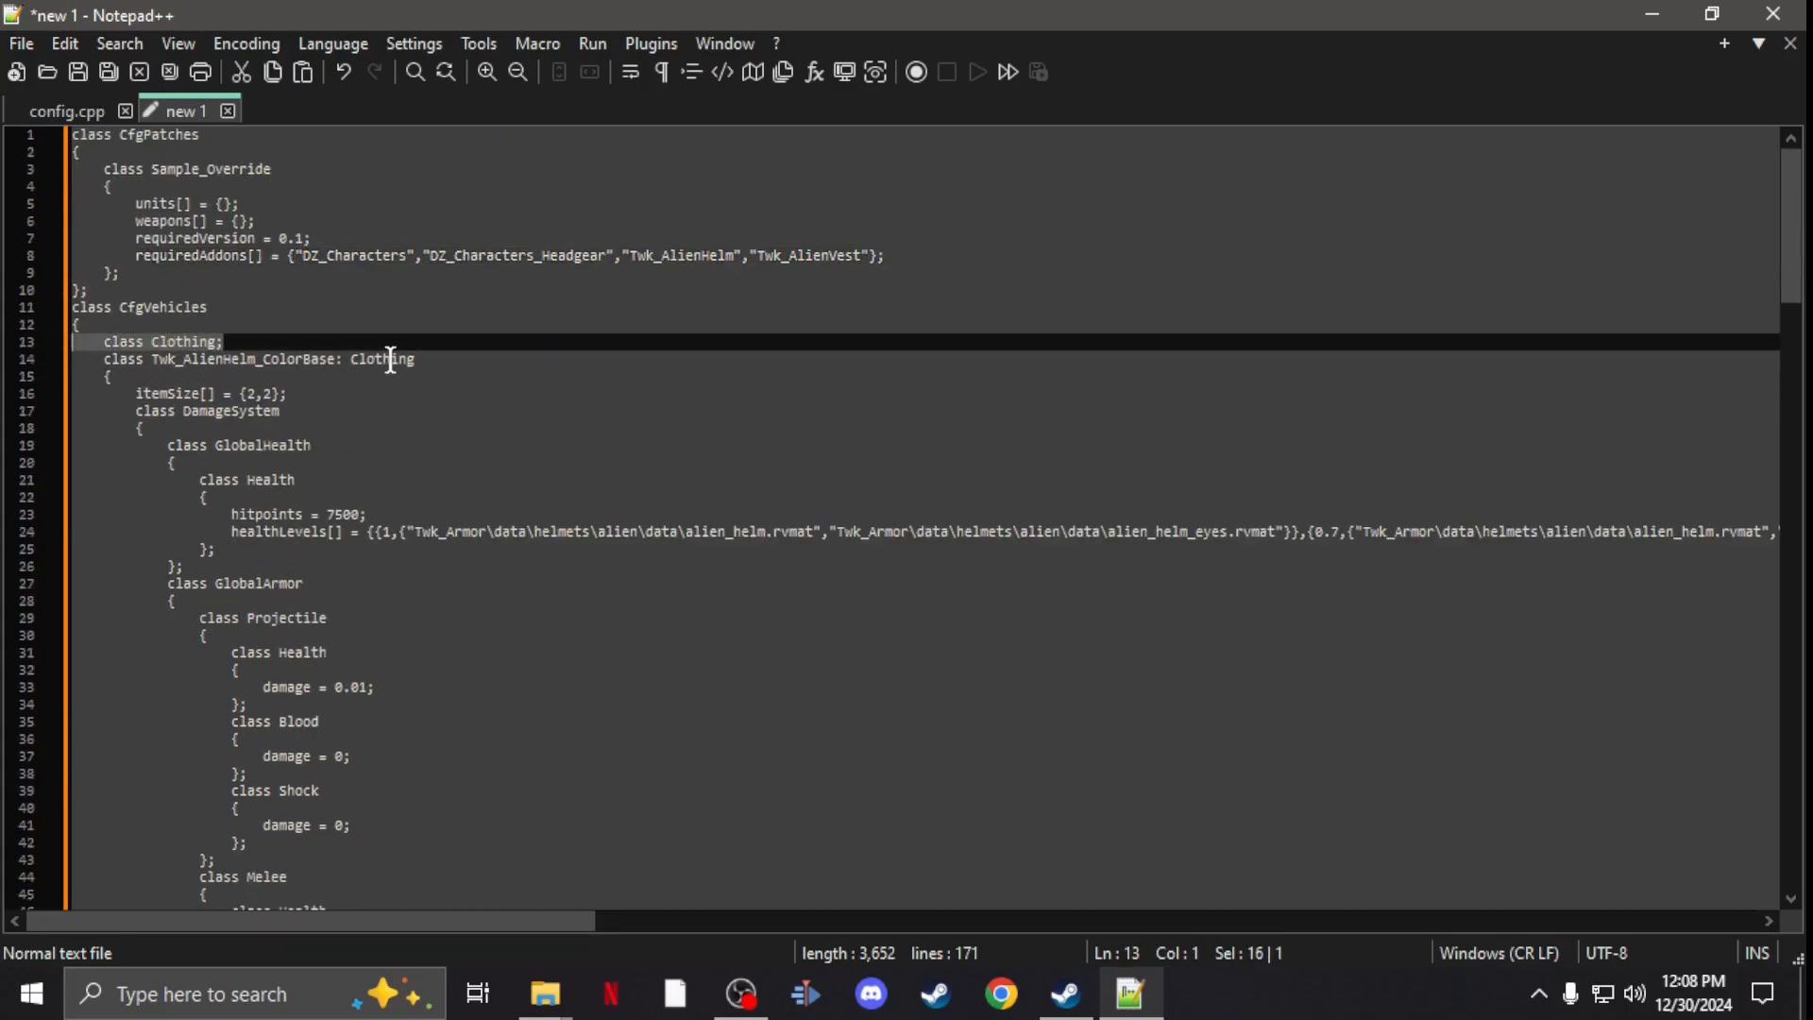
pyautogui.scroll(-12, 199, 357)
pyautogui.scroll(-6, 198, 357)
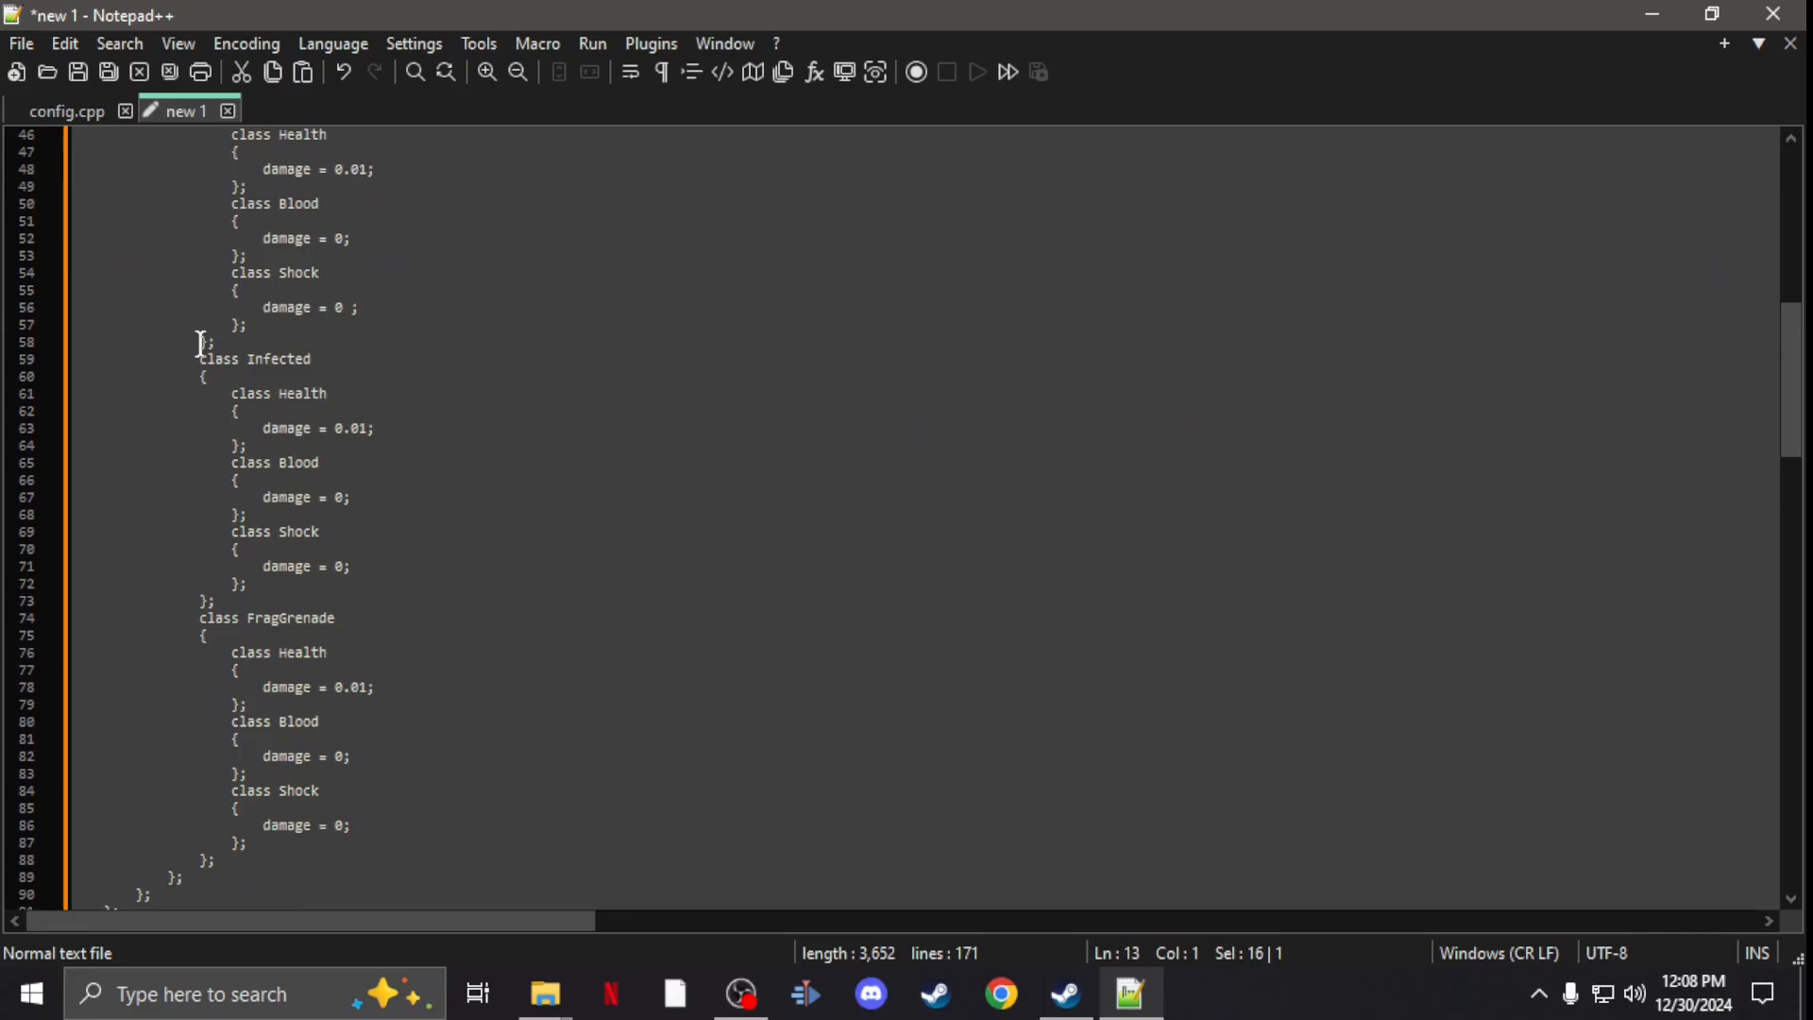
pyautogui.scroll(-6, 198, 357)
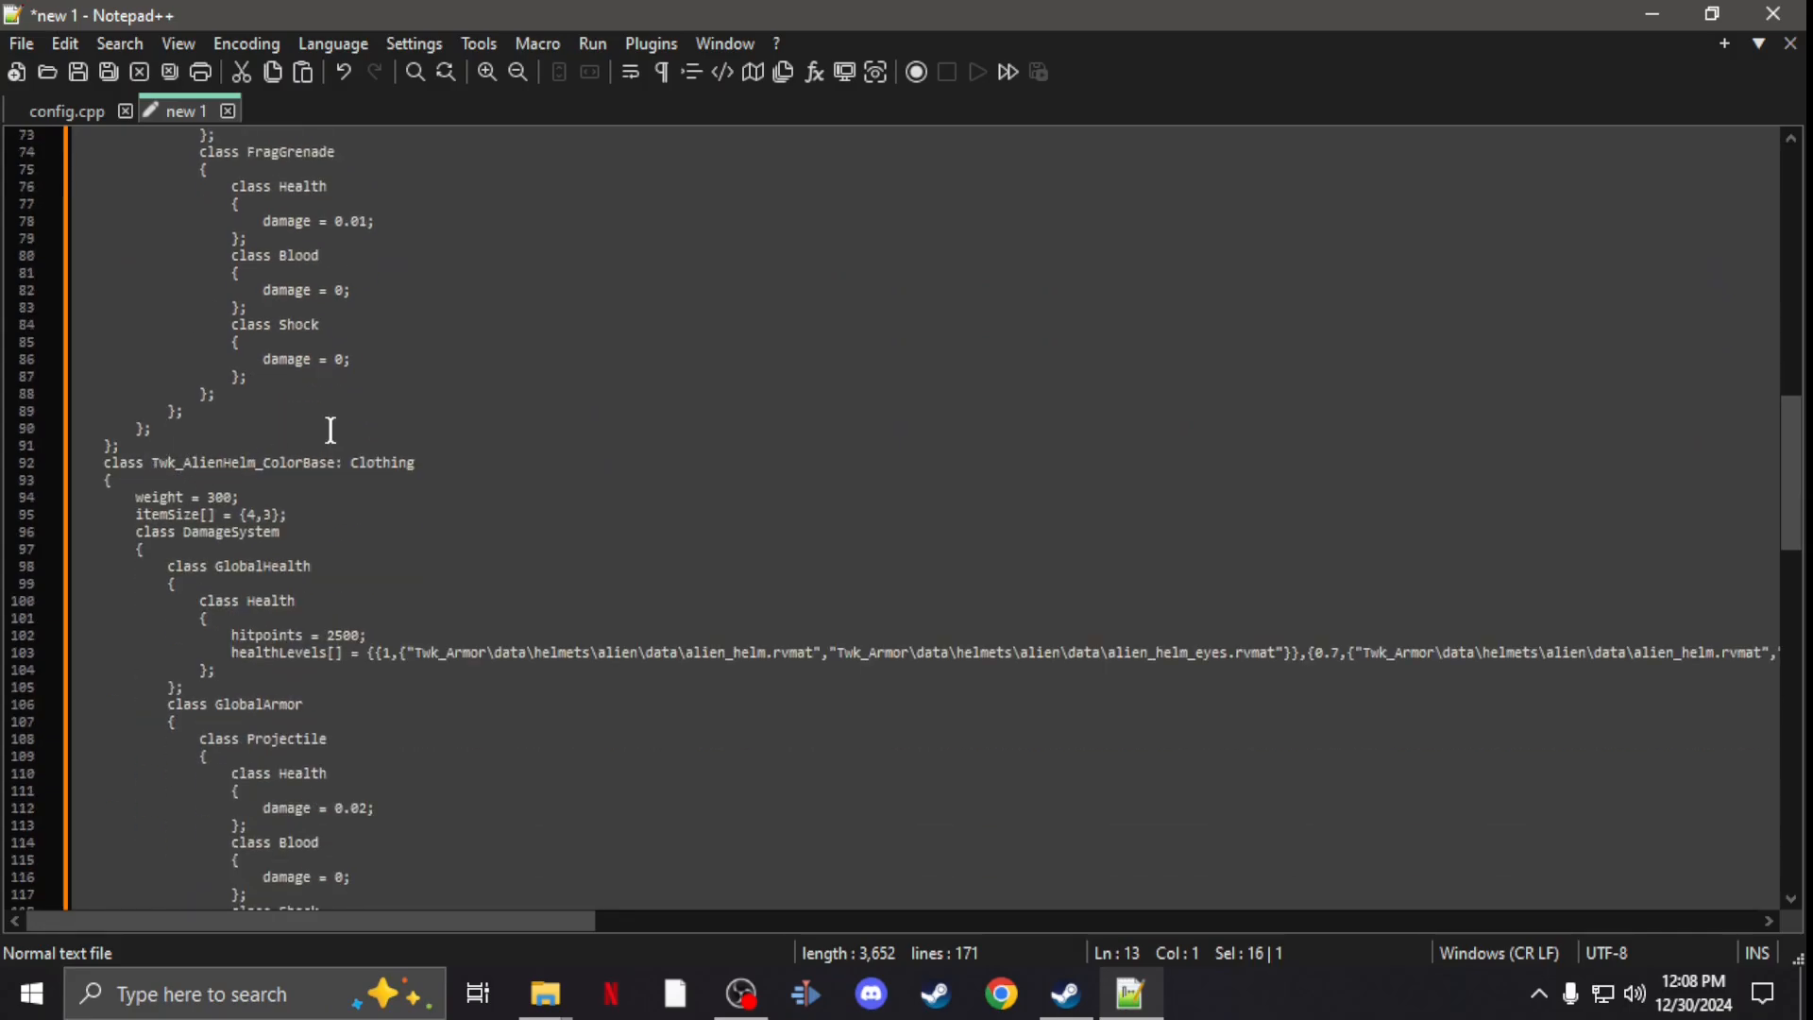
pyautogui.scroll(-1, 237, 464)
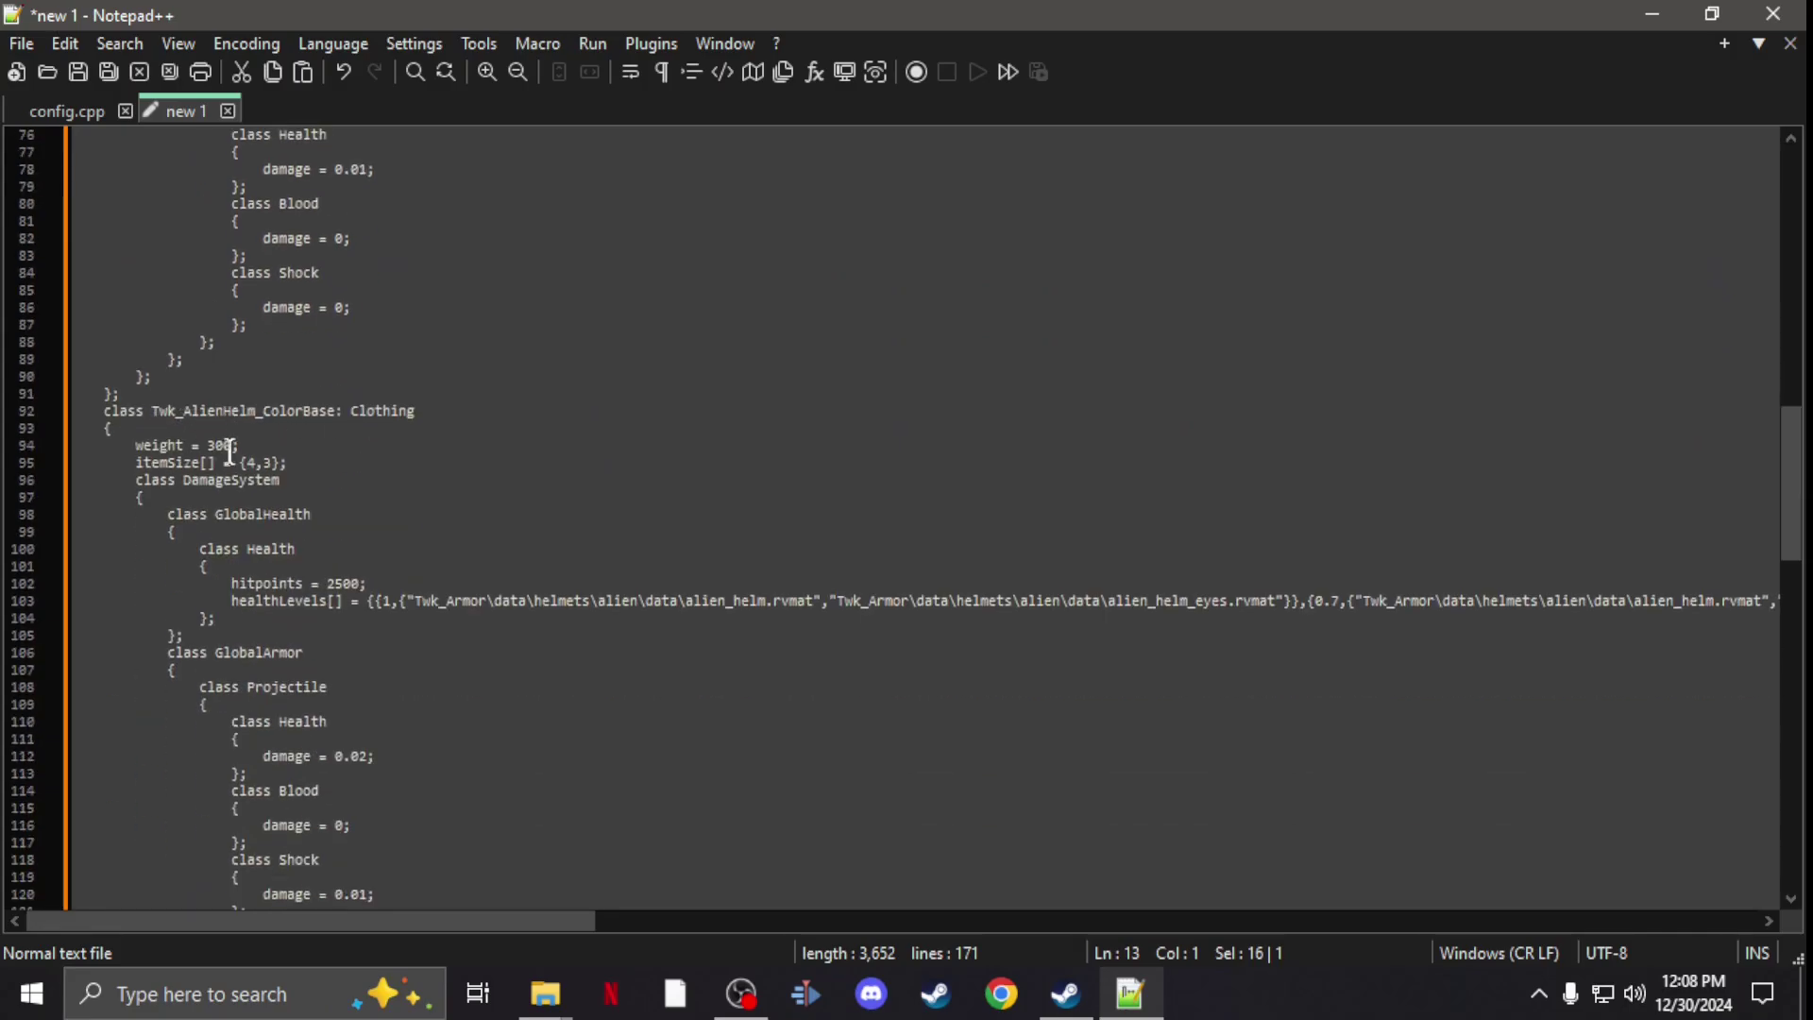
pyautogui.doubleClick(363, 410)
pyautogui.scroll(6, 363, 411)
pyautogui.scroll(12, 364, 410)
pyautogui.scroll(12, 325, 337)
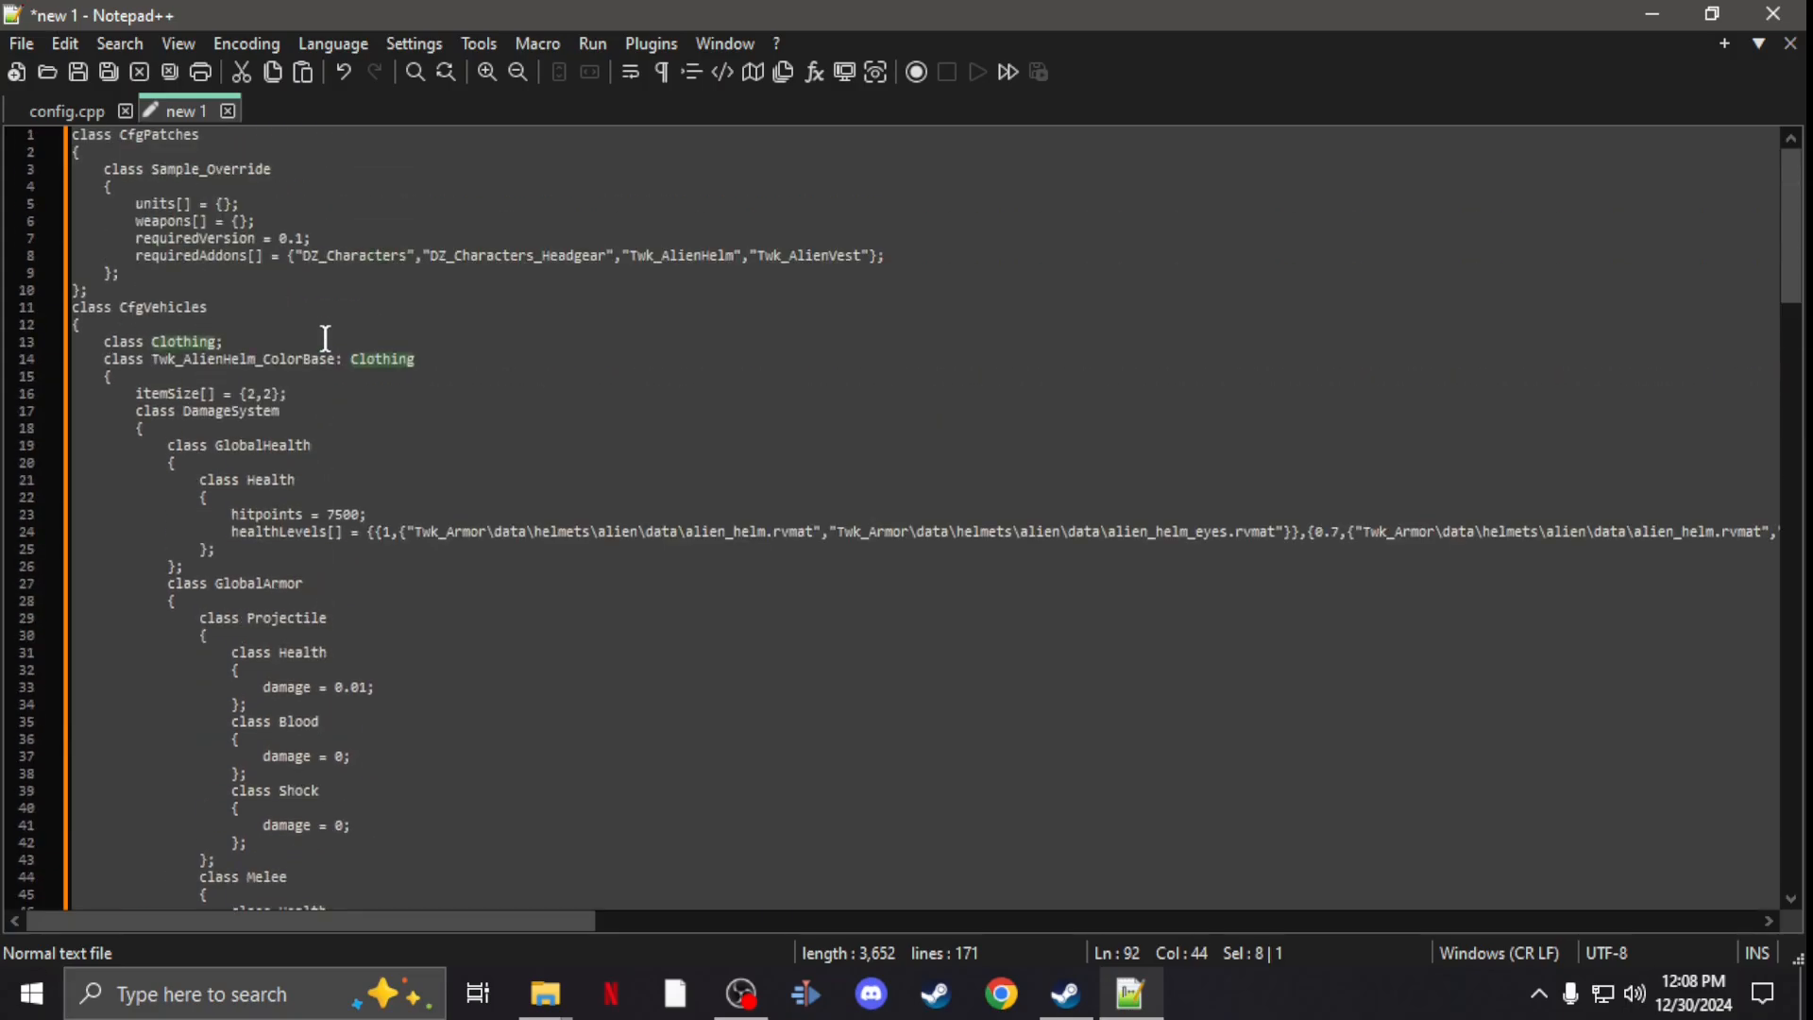
pyautogui.scroll(-8, 325, 337)
pyautogui.scroll(-8, 325, 337)
pyautogui.scroll(-5, 325, 338)
pyautogui.scroll(-4, 323, 315)
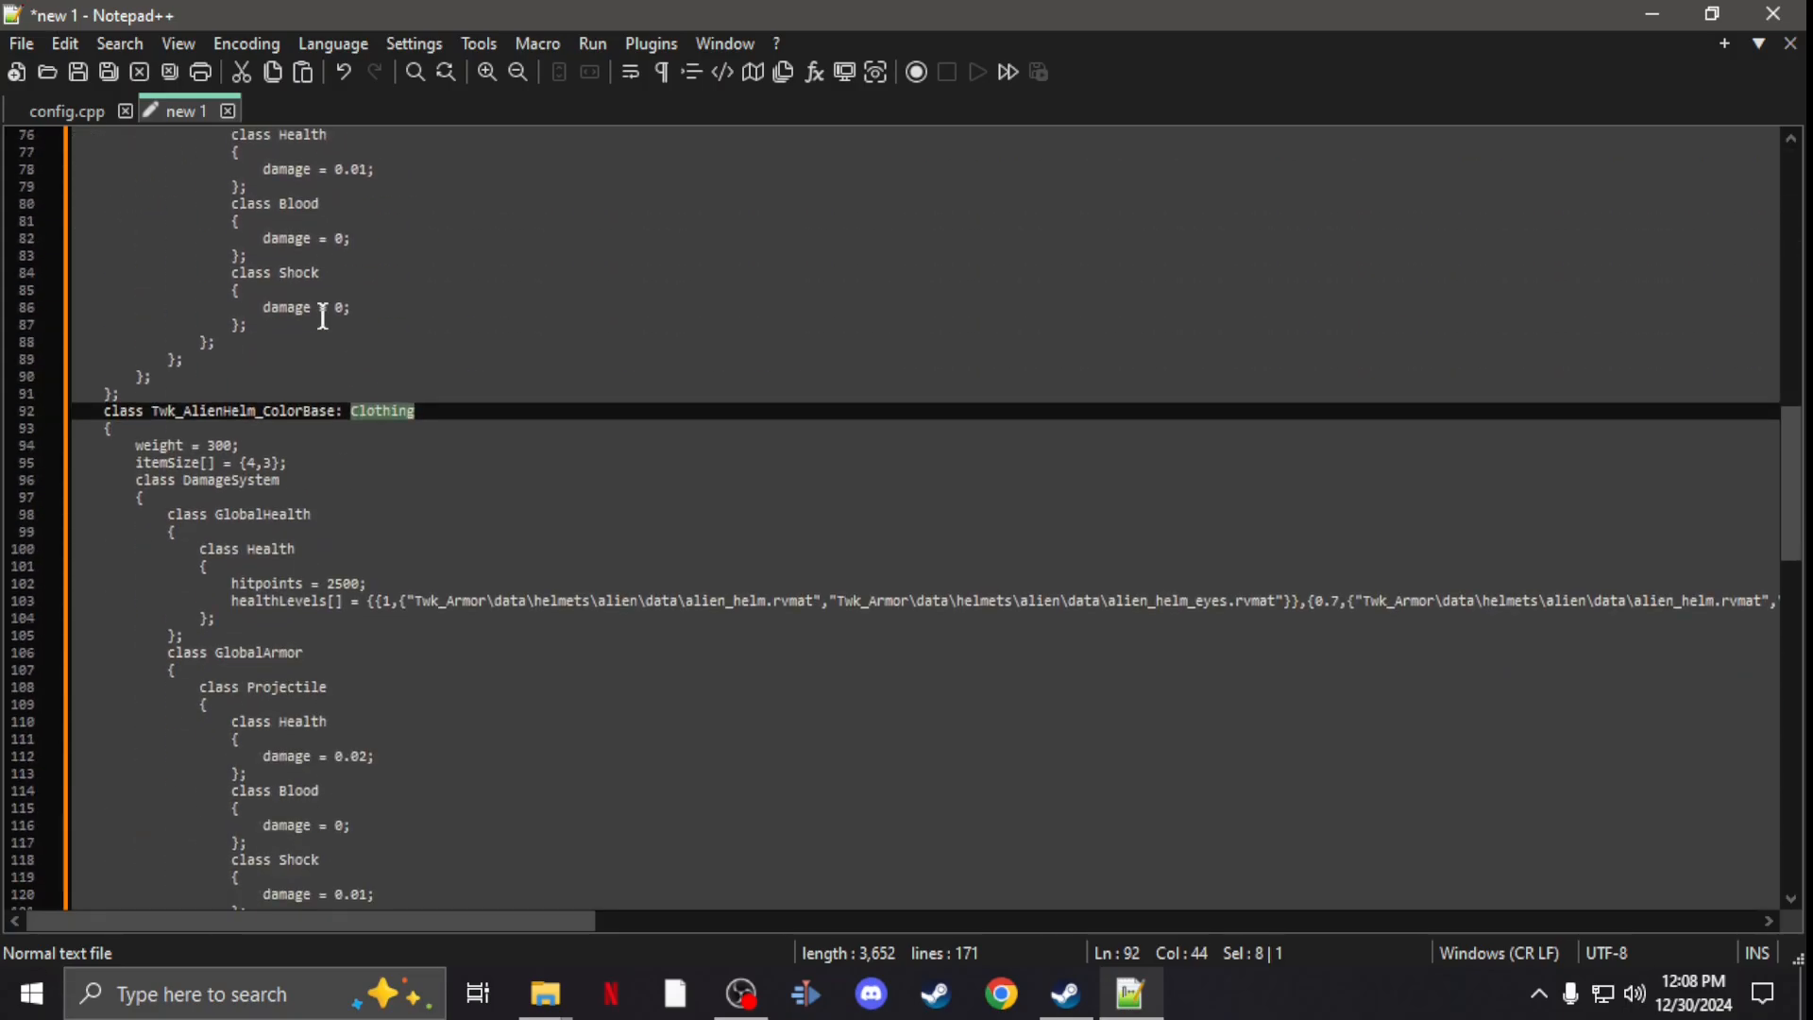
pyautogui.scroll(-1, 340, 441)
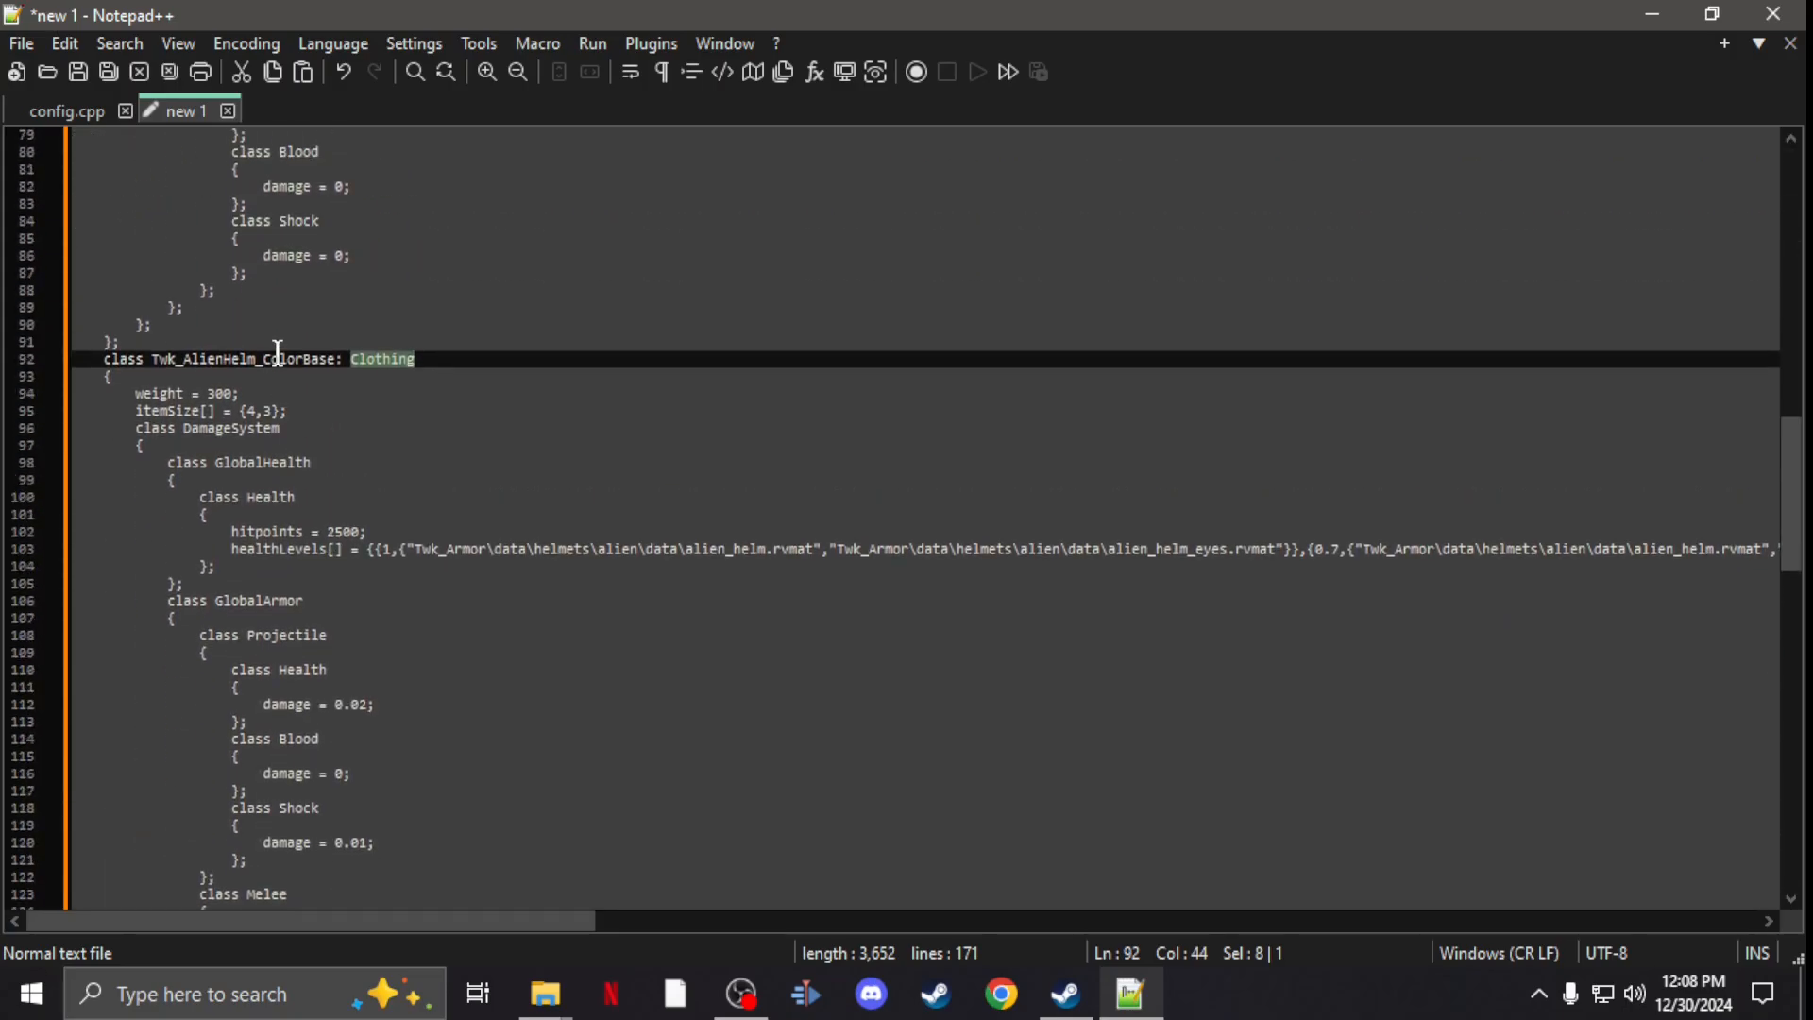
pyautogui.scroll(5, 278, 353)
pyautogui.scroll(-4, 269, 402)
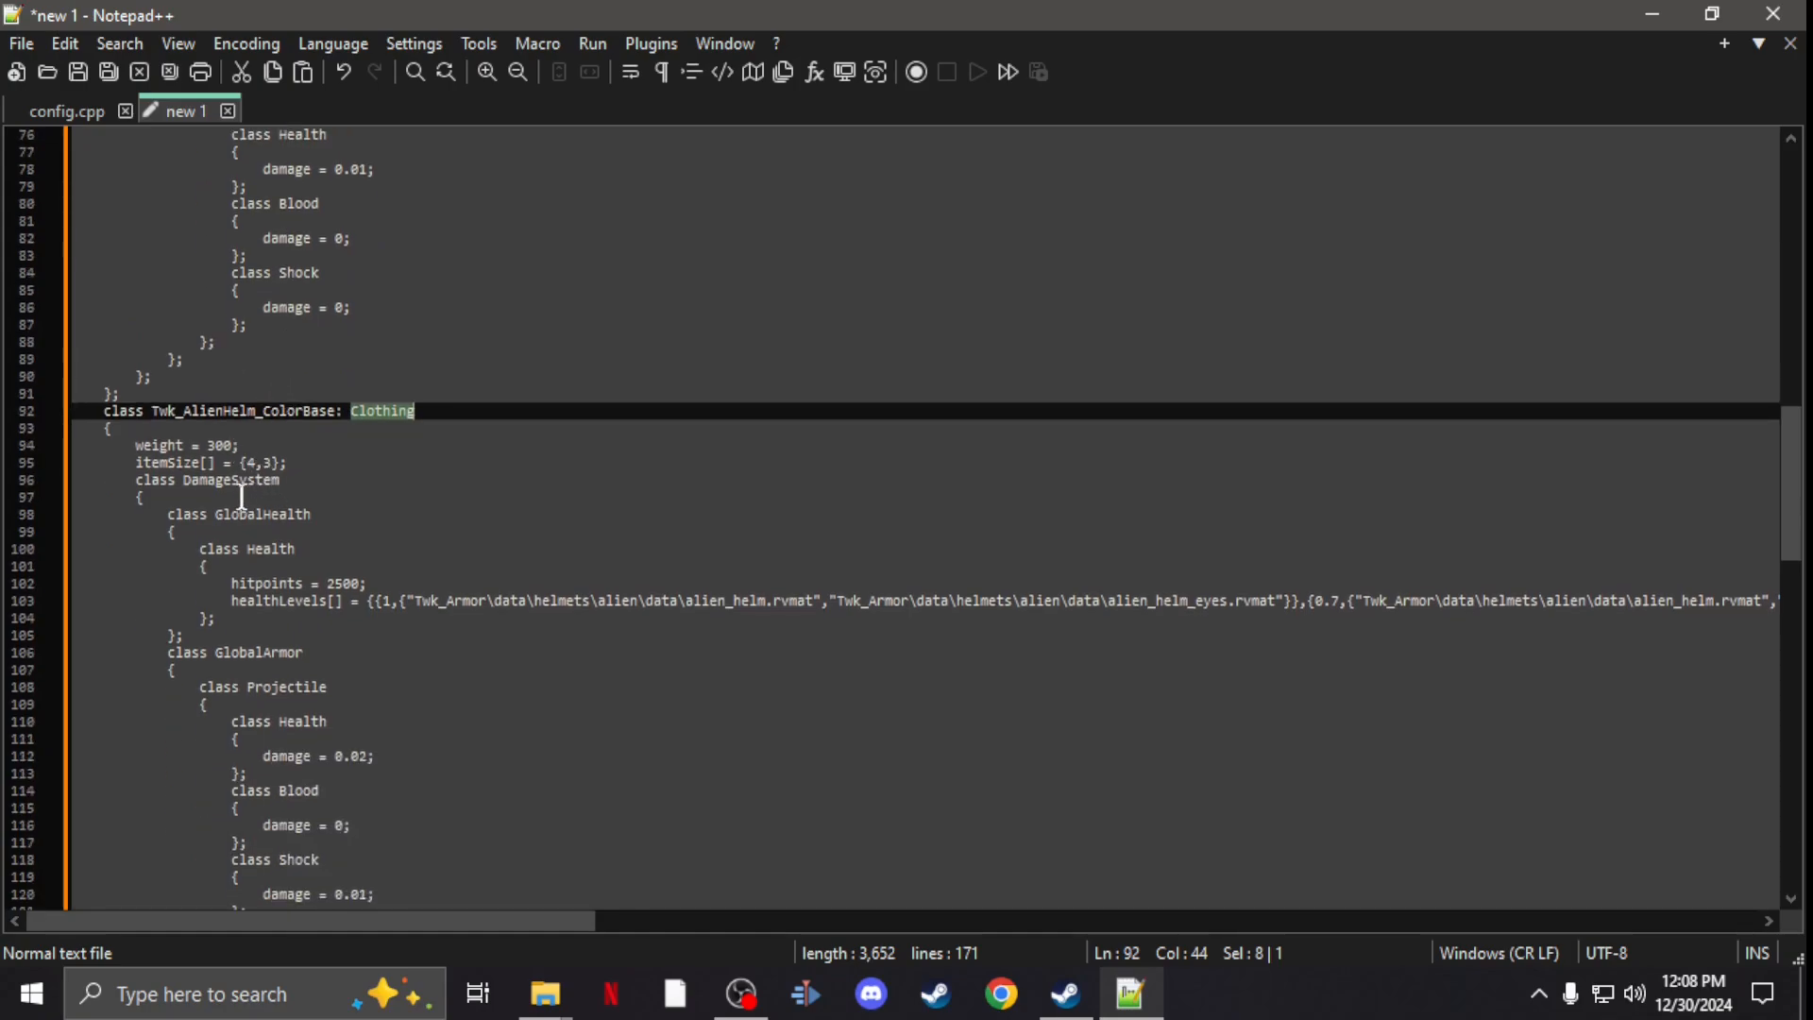
pyautogui.scroll(-1, 241, 494)
# Step: Delete the weight = 300 line and its leftover blank line from Twk_AlienHelm_ColorBase
pyautogui.moveTo(243, 395); pyautogui.dragTo(50, 411)
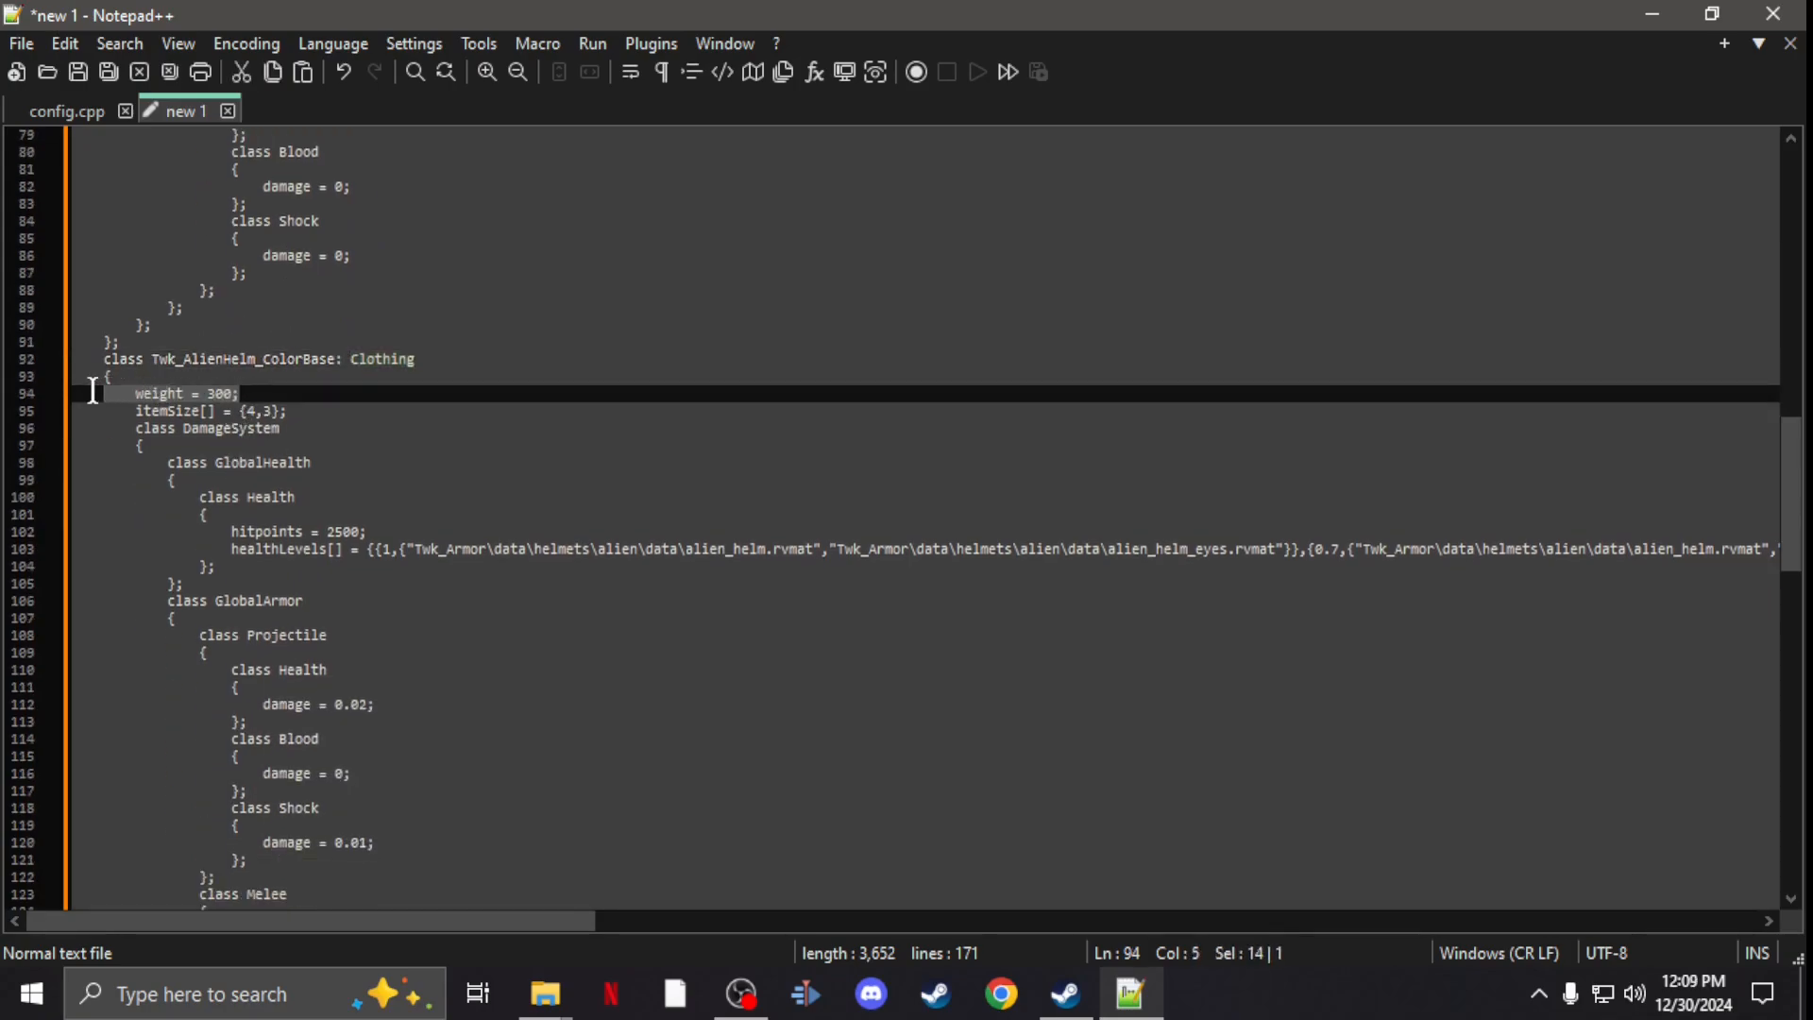
pyautogui.press('Delete')
pyautogui.press('BackSpace')
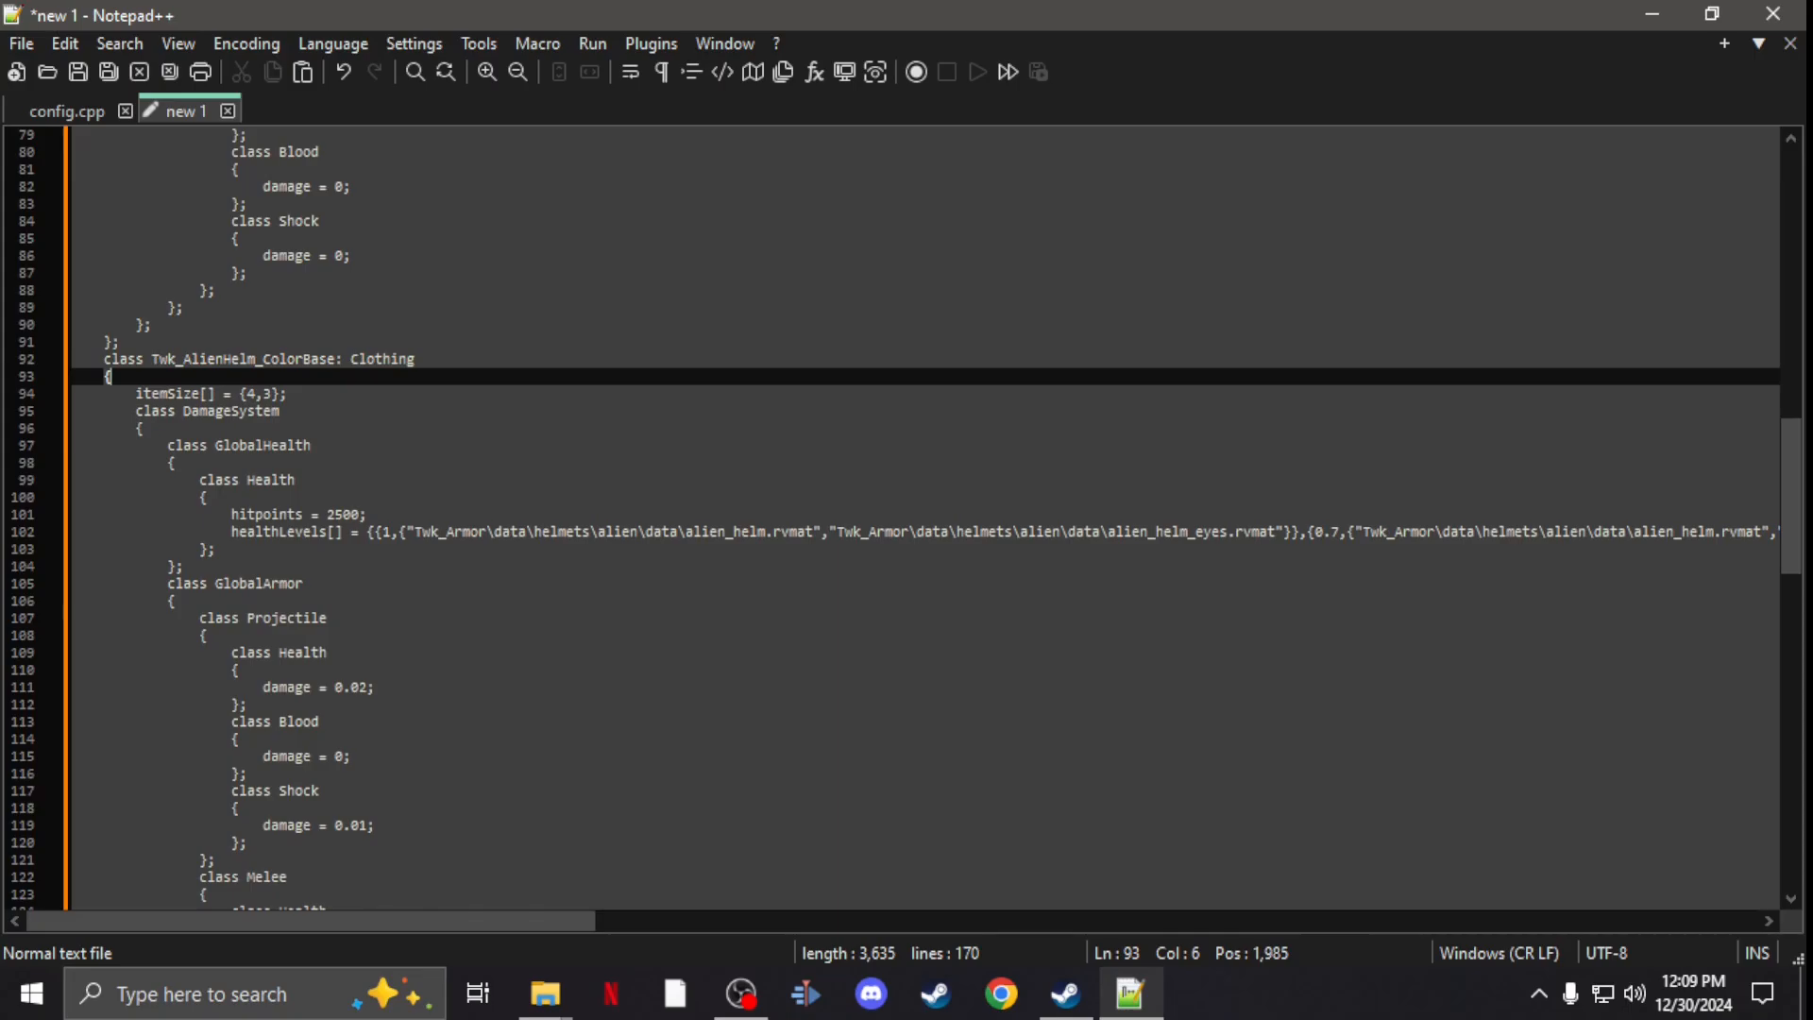
pyautogui.scroll(-5, 389, 397)
pyautogui.scroll(-7, 390, 397)
pyautogui.scroll(-4, 389, 396)
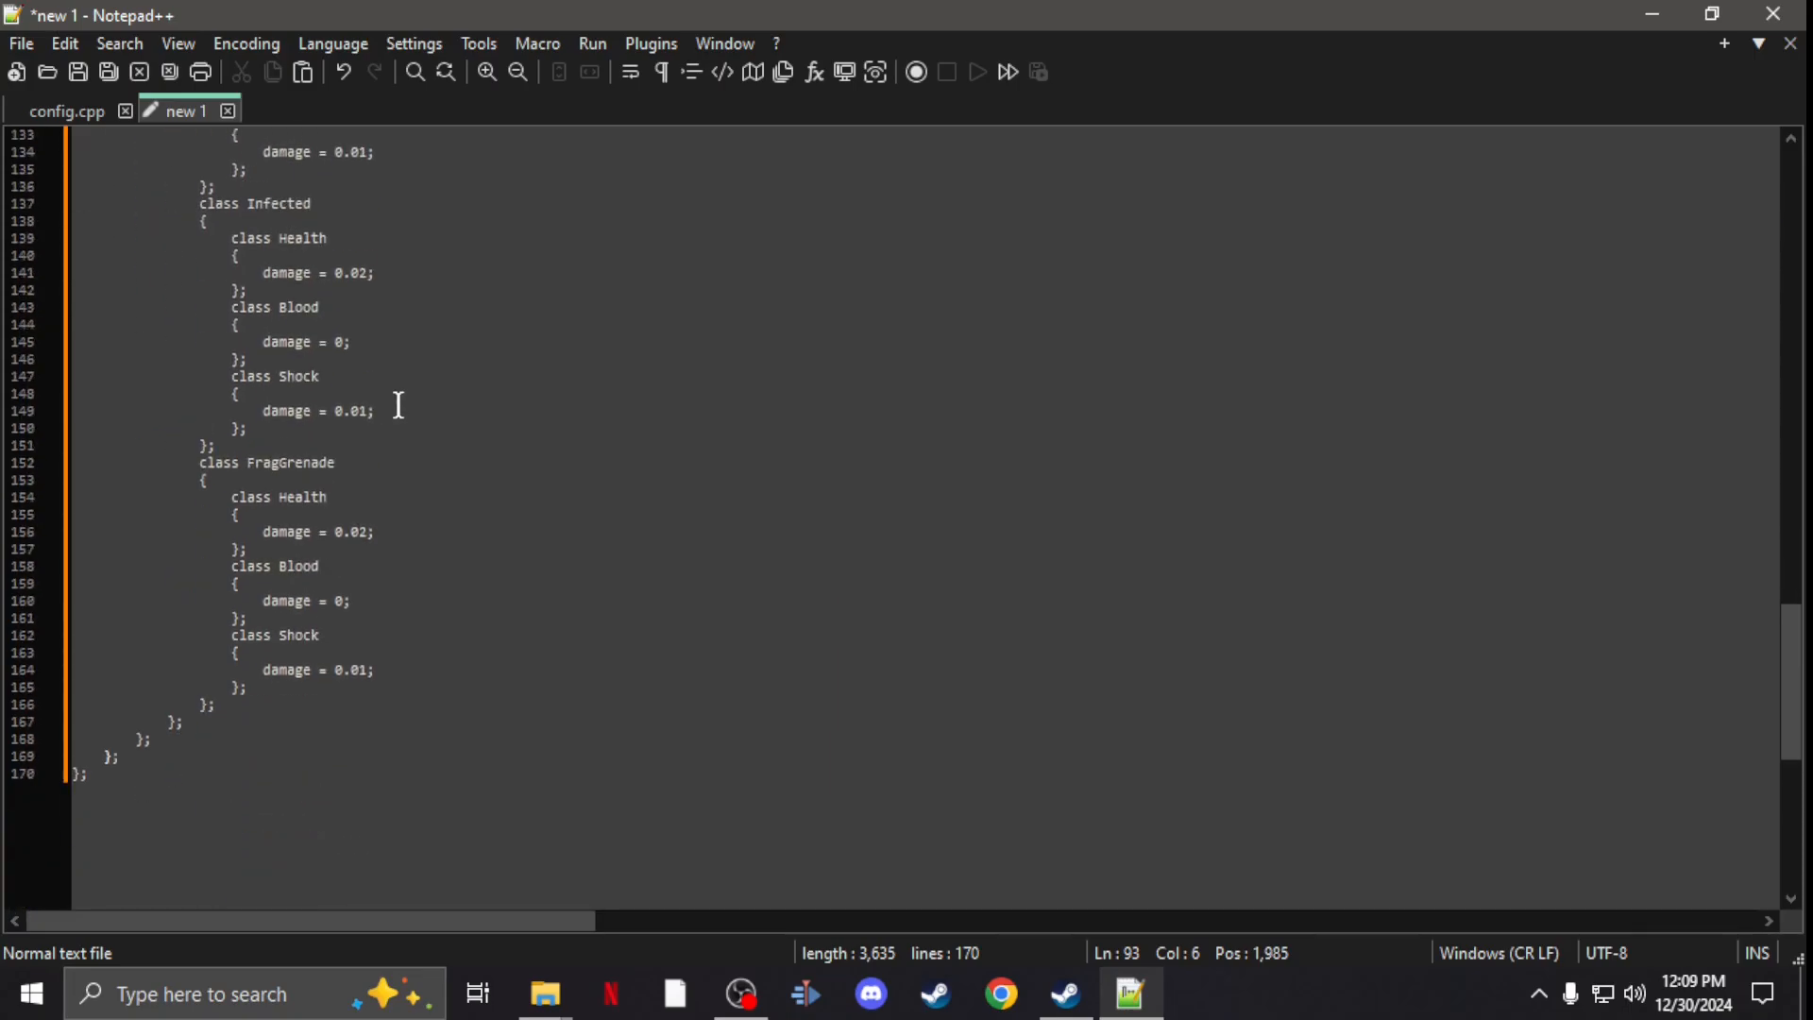
pyautogui.scroll(-5, 368, 426)
pyautogui.scroll(7, 357, 479)
pyautogui.scroll(8, 357, 481)
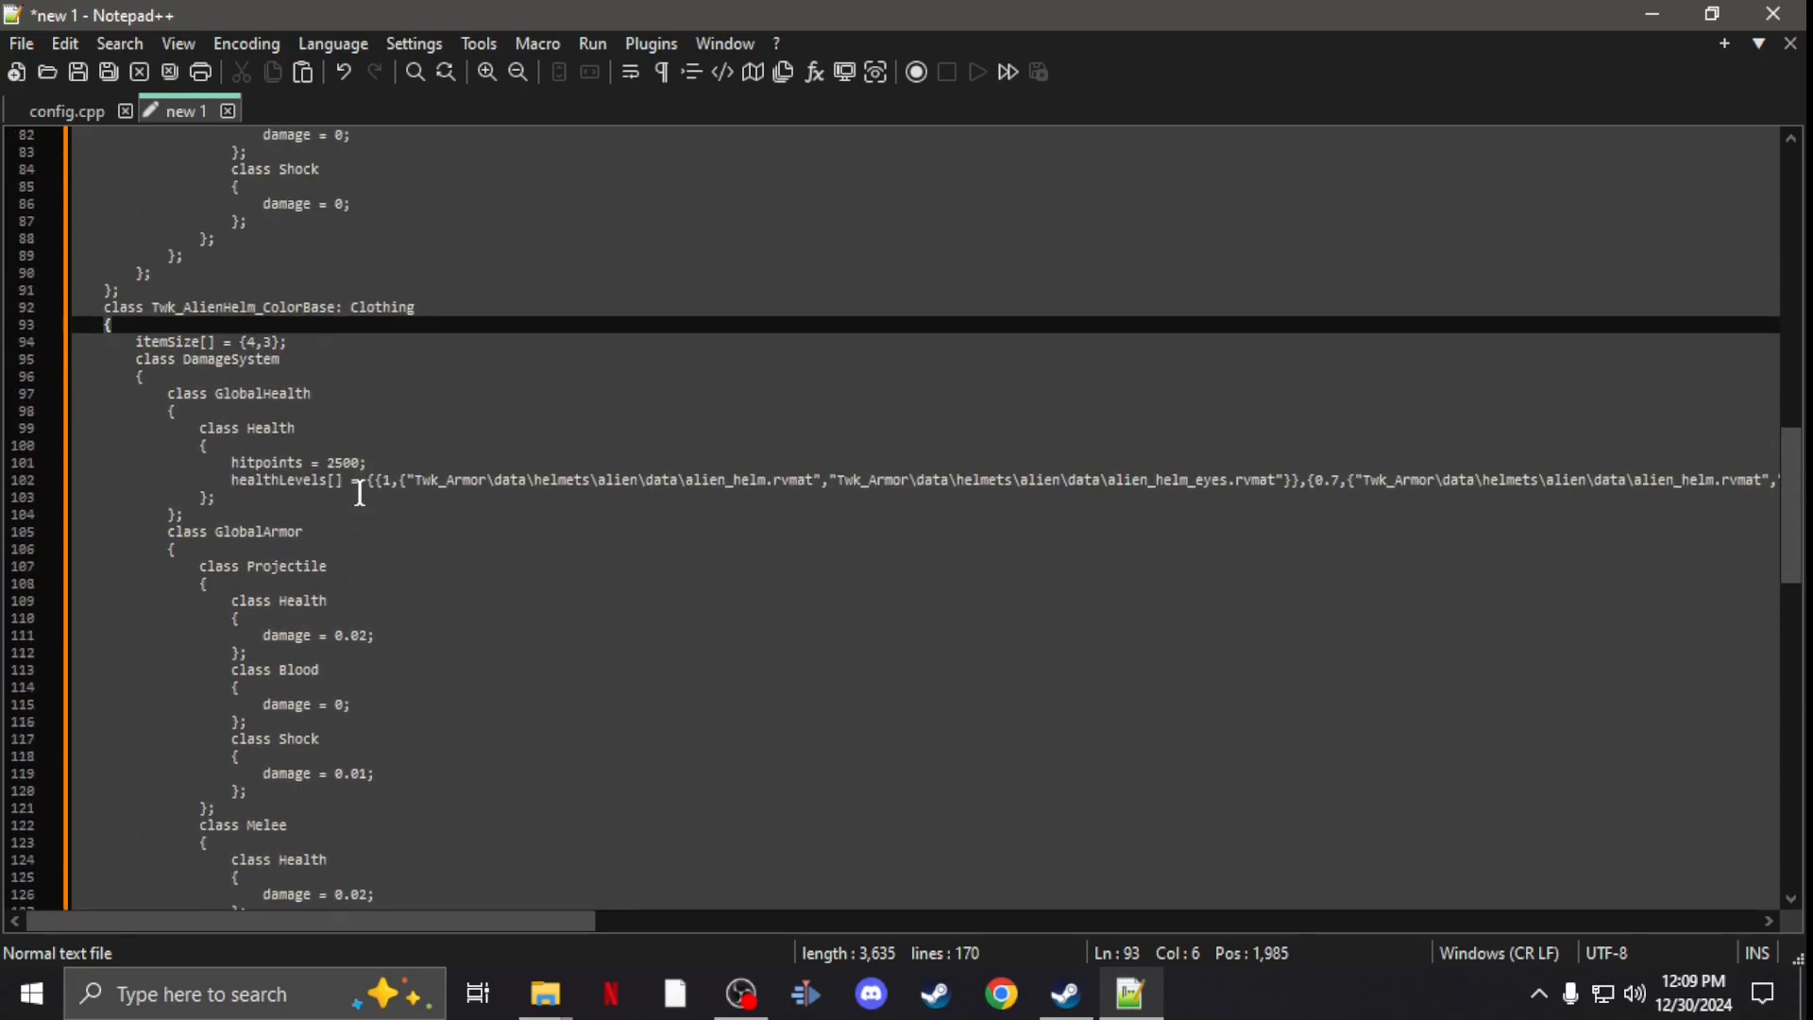
pyautogui.scroll(8, 358, 489)
pyautogui.scroll(5, 357, 491)
# Step: Start Save As and navigate to P:\Sample_Armor_Override as the destination folder
pyautogui.click(22, 43)
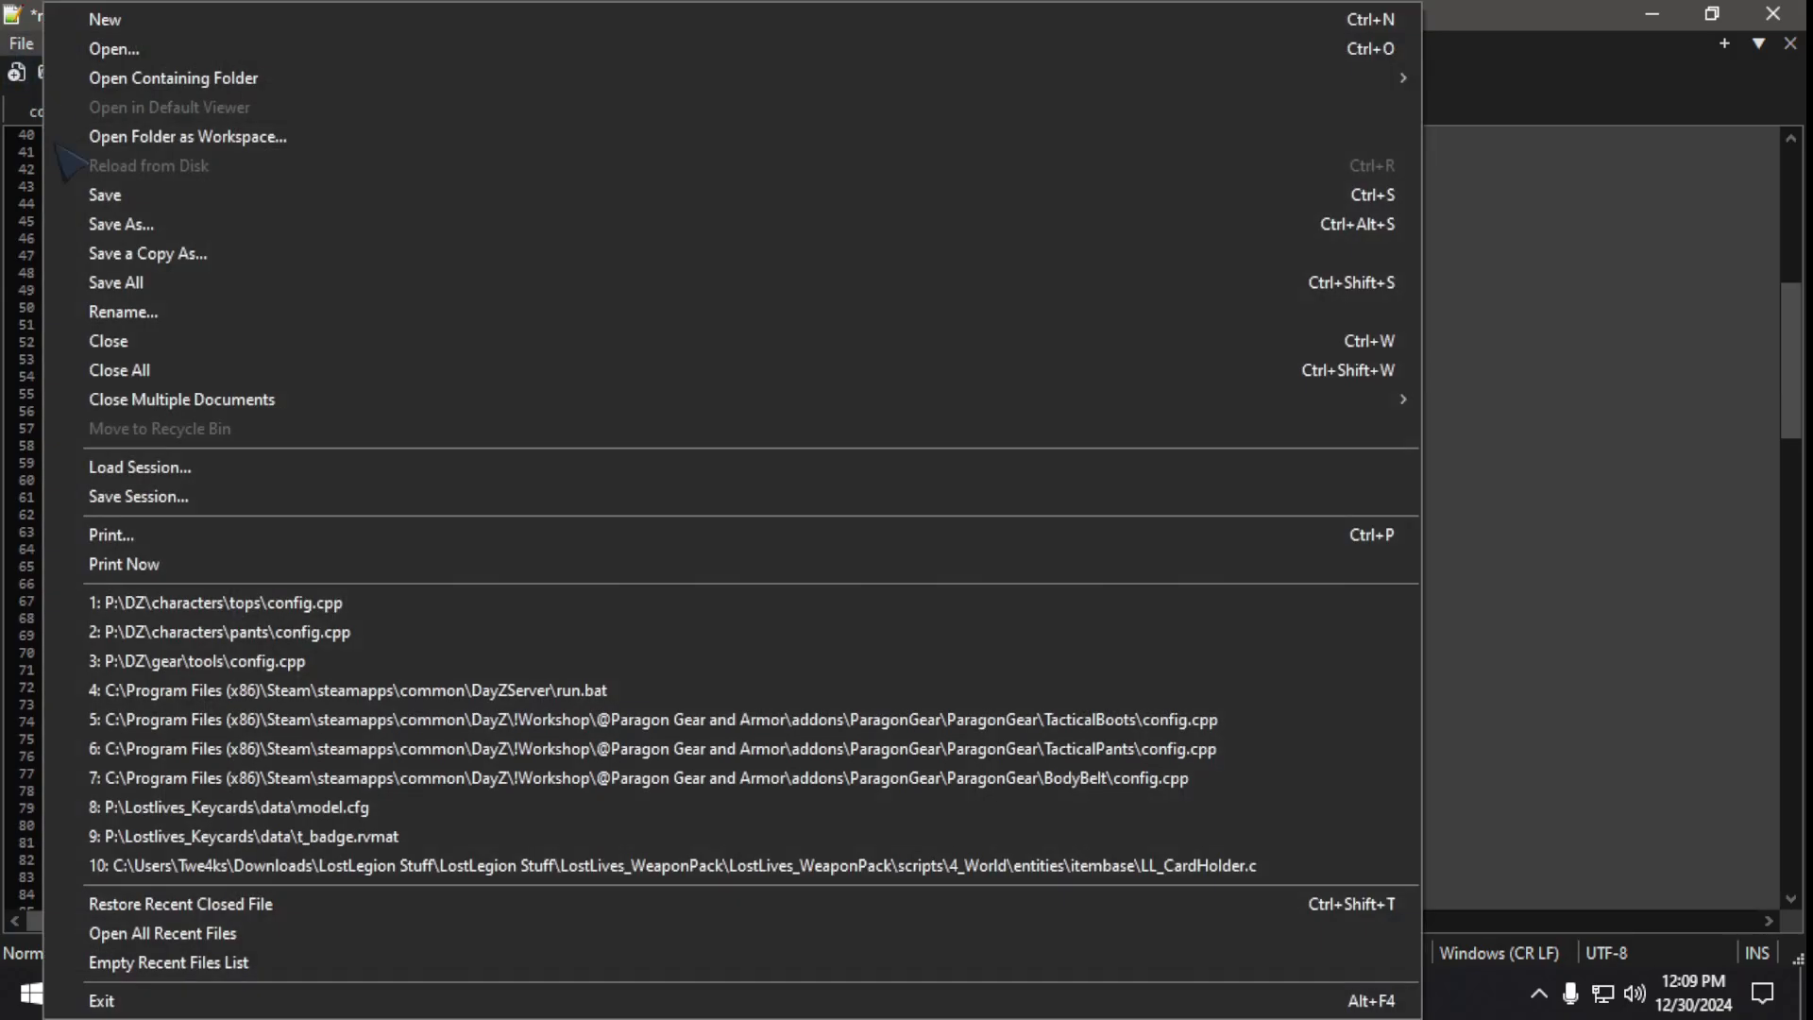
pyautogui.click(121, 224)
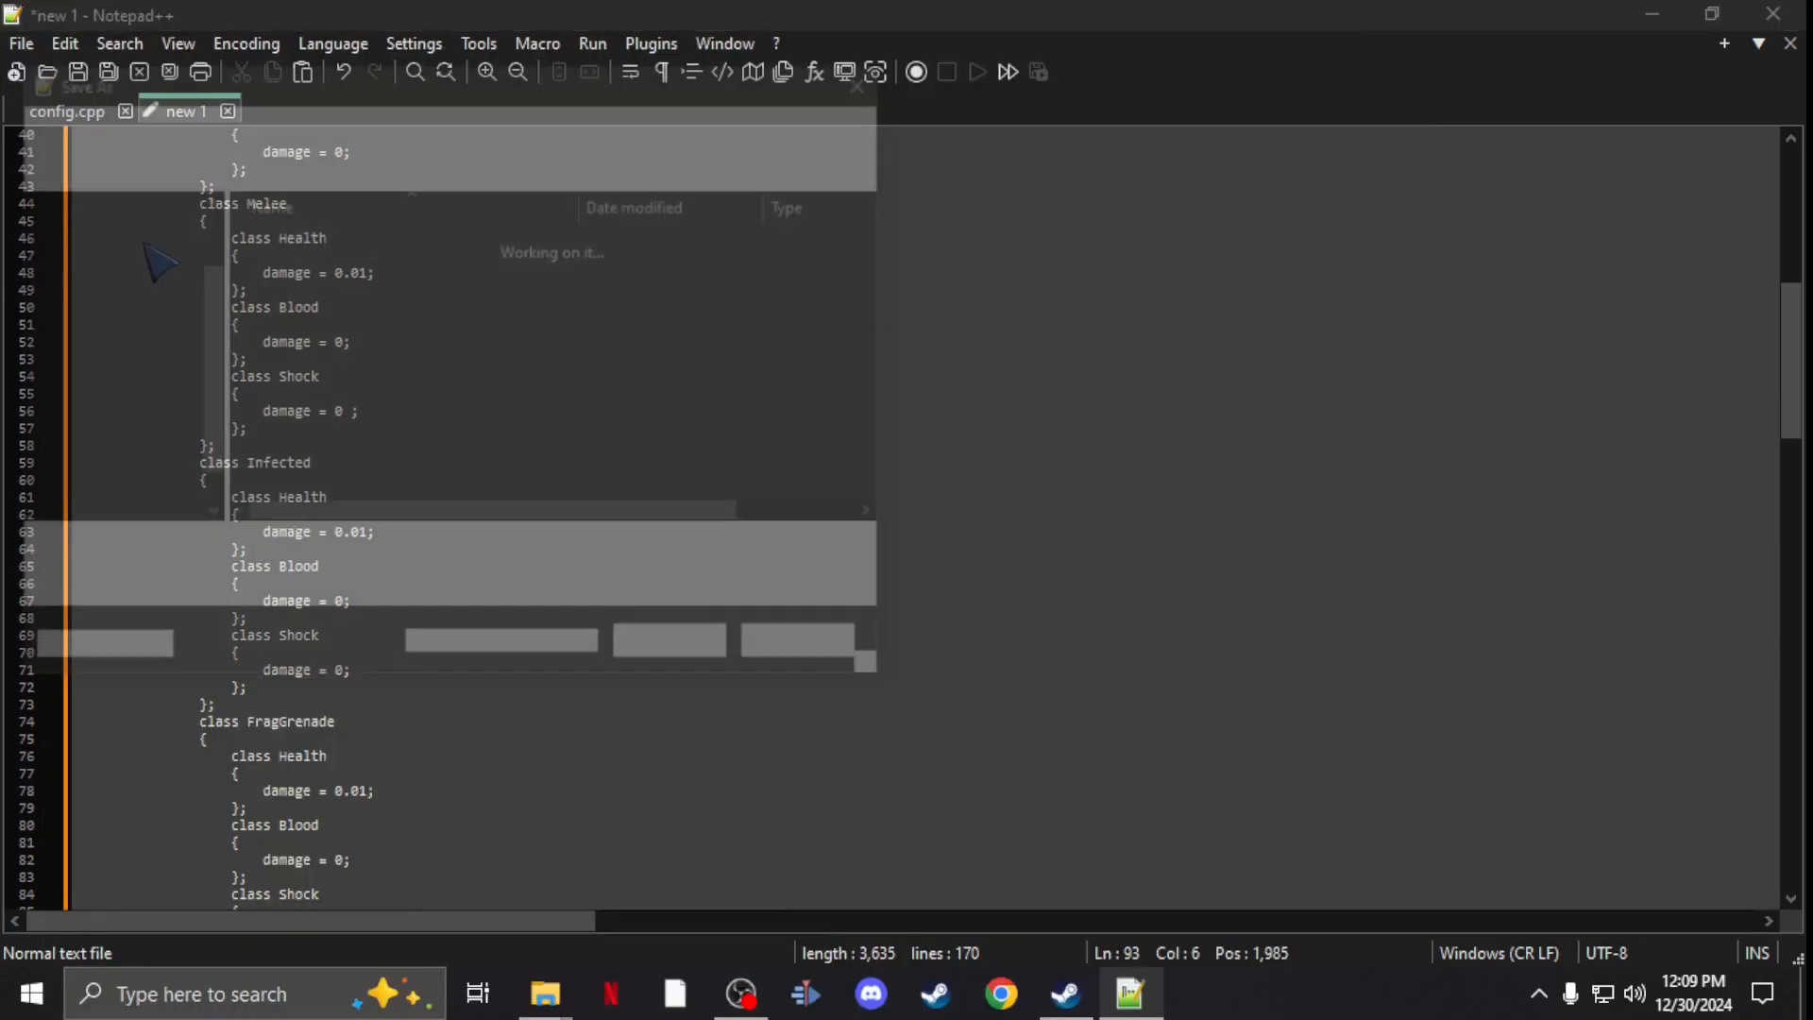
pyautogui.click(126, 500)
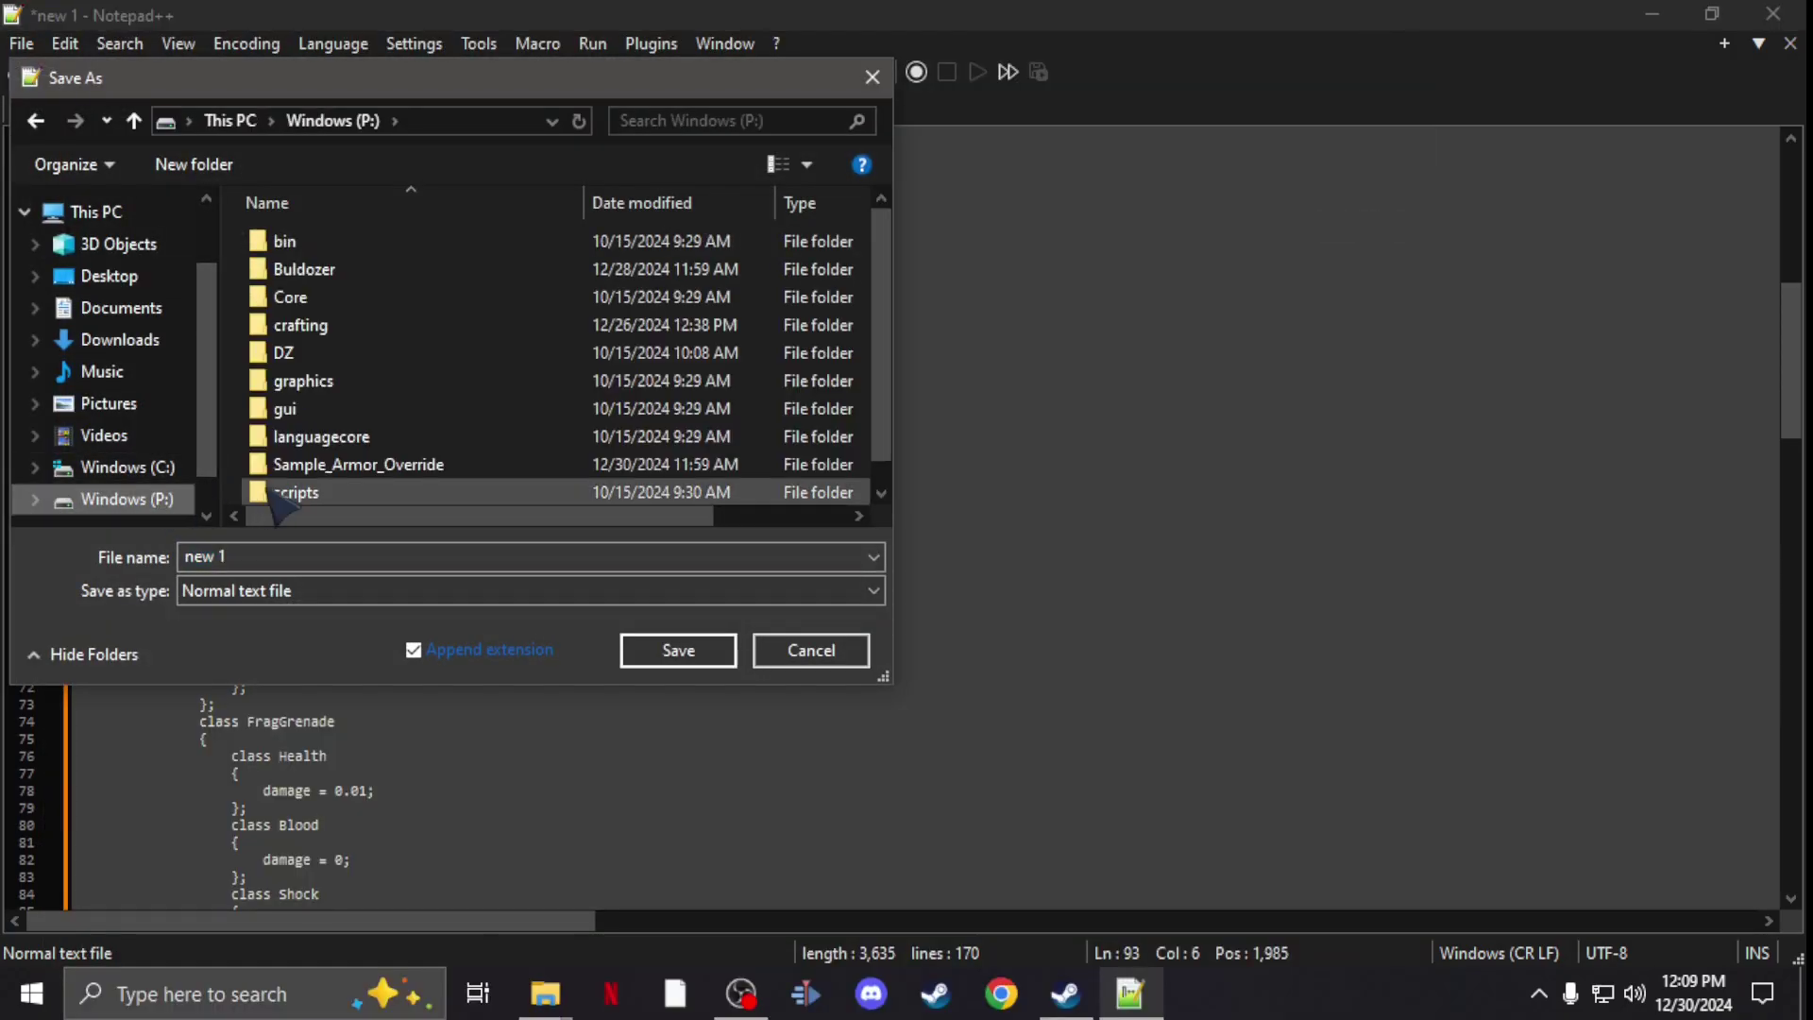
pyautogui.doubleClick(405, 479)
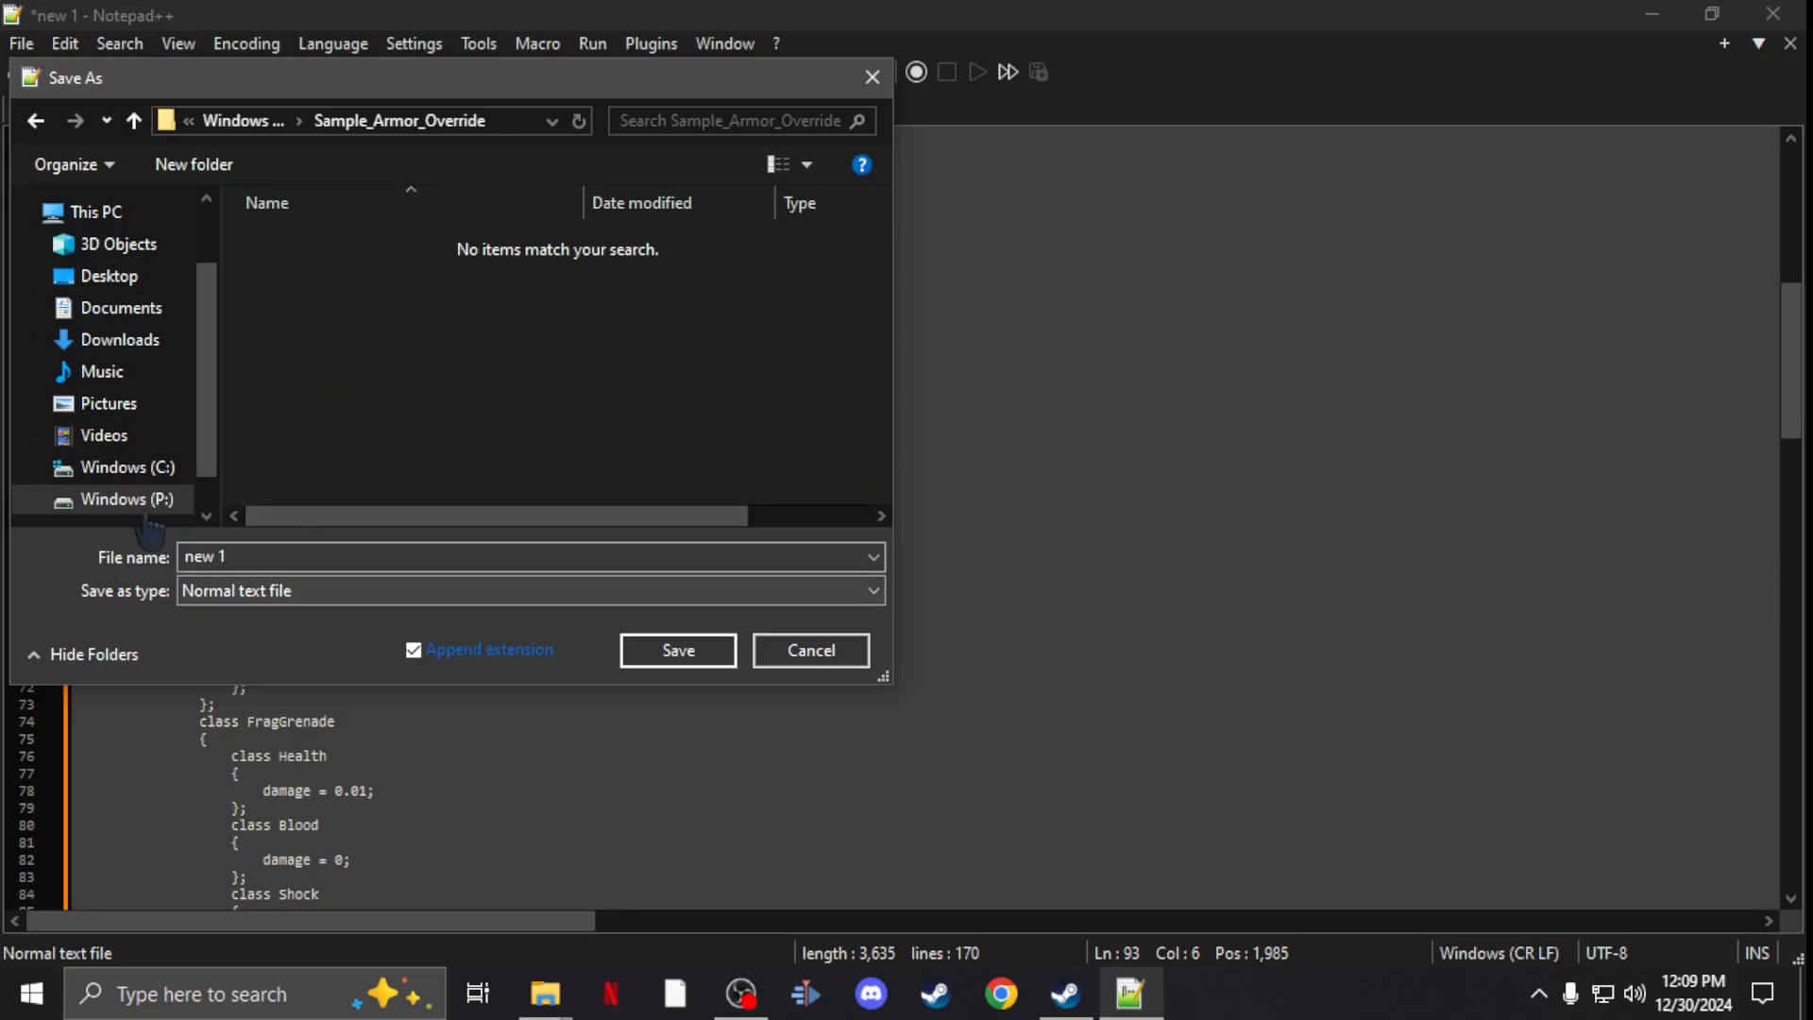
# Step: Set the file type to C++ source file and select the file name to replace with config
pyautogui.click(341, 590)
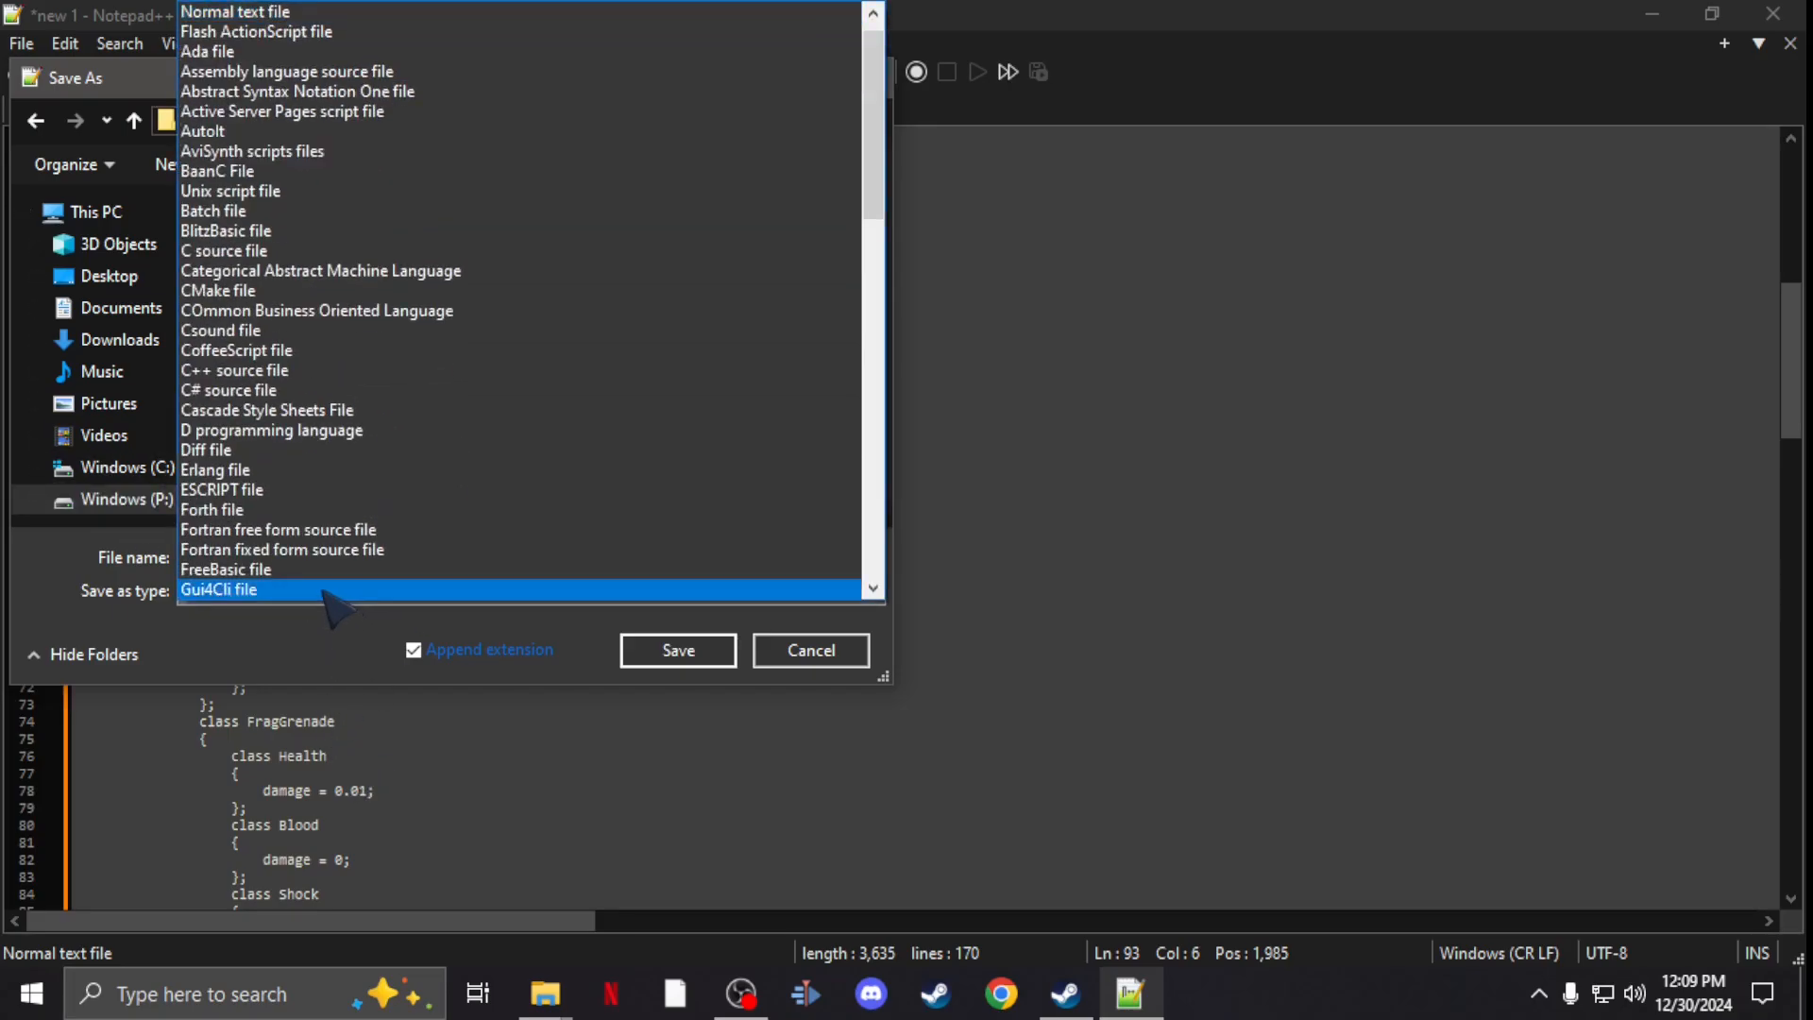
pyautogui.click(233, 369)
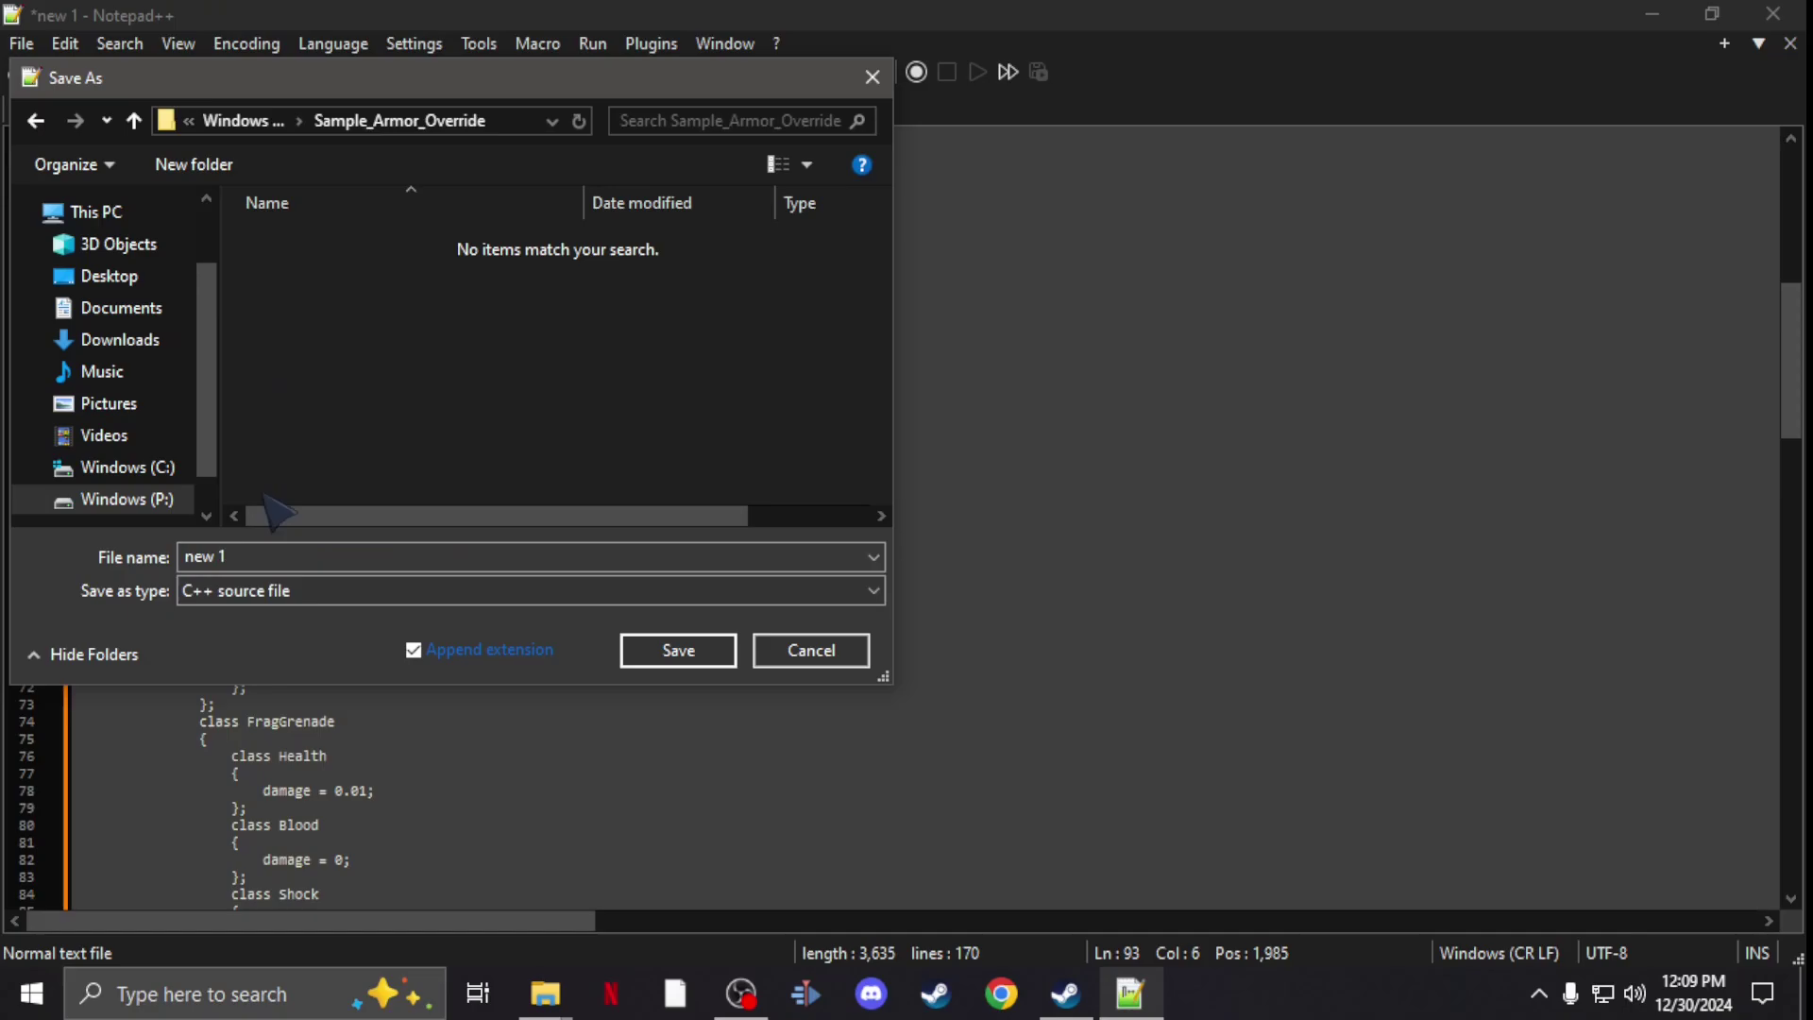
pyautogui.click(251, 556)
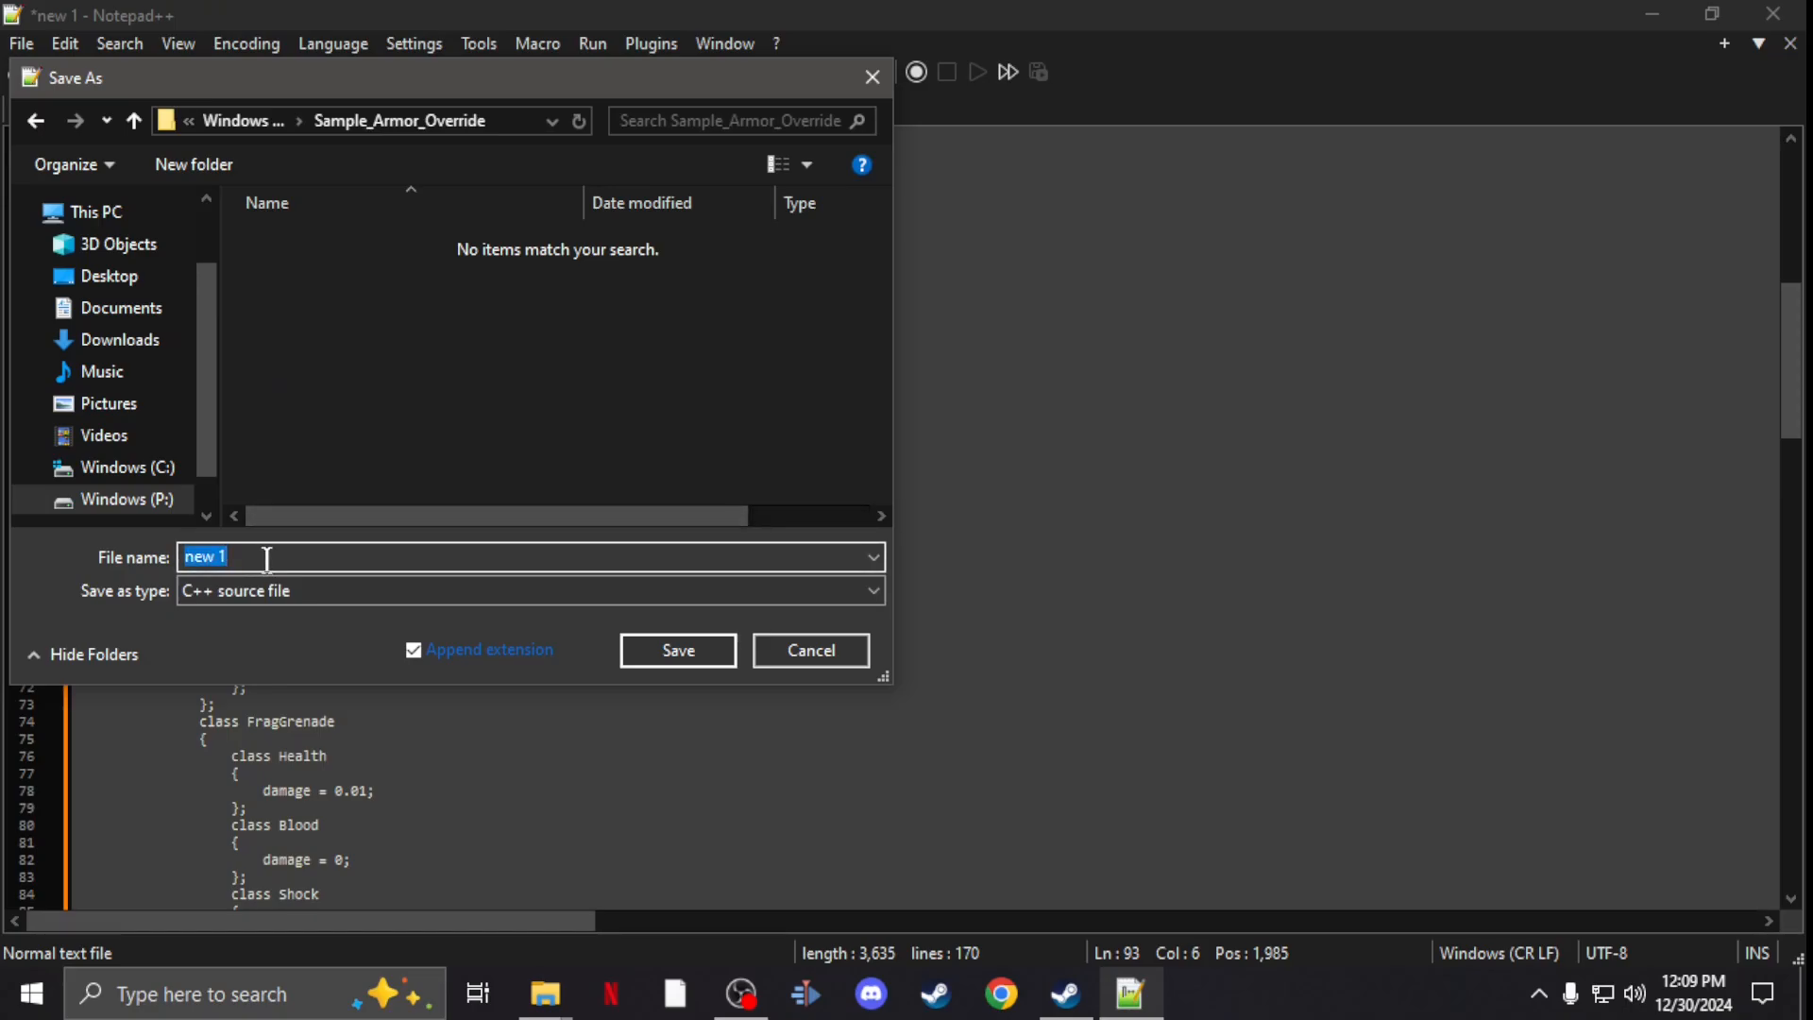
pyautogui.write('config')
pyautogui.press('Return')
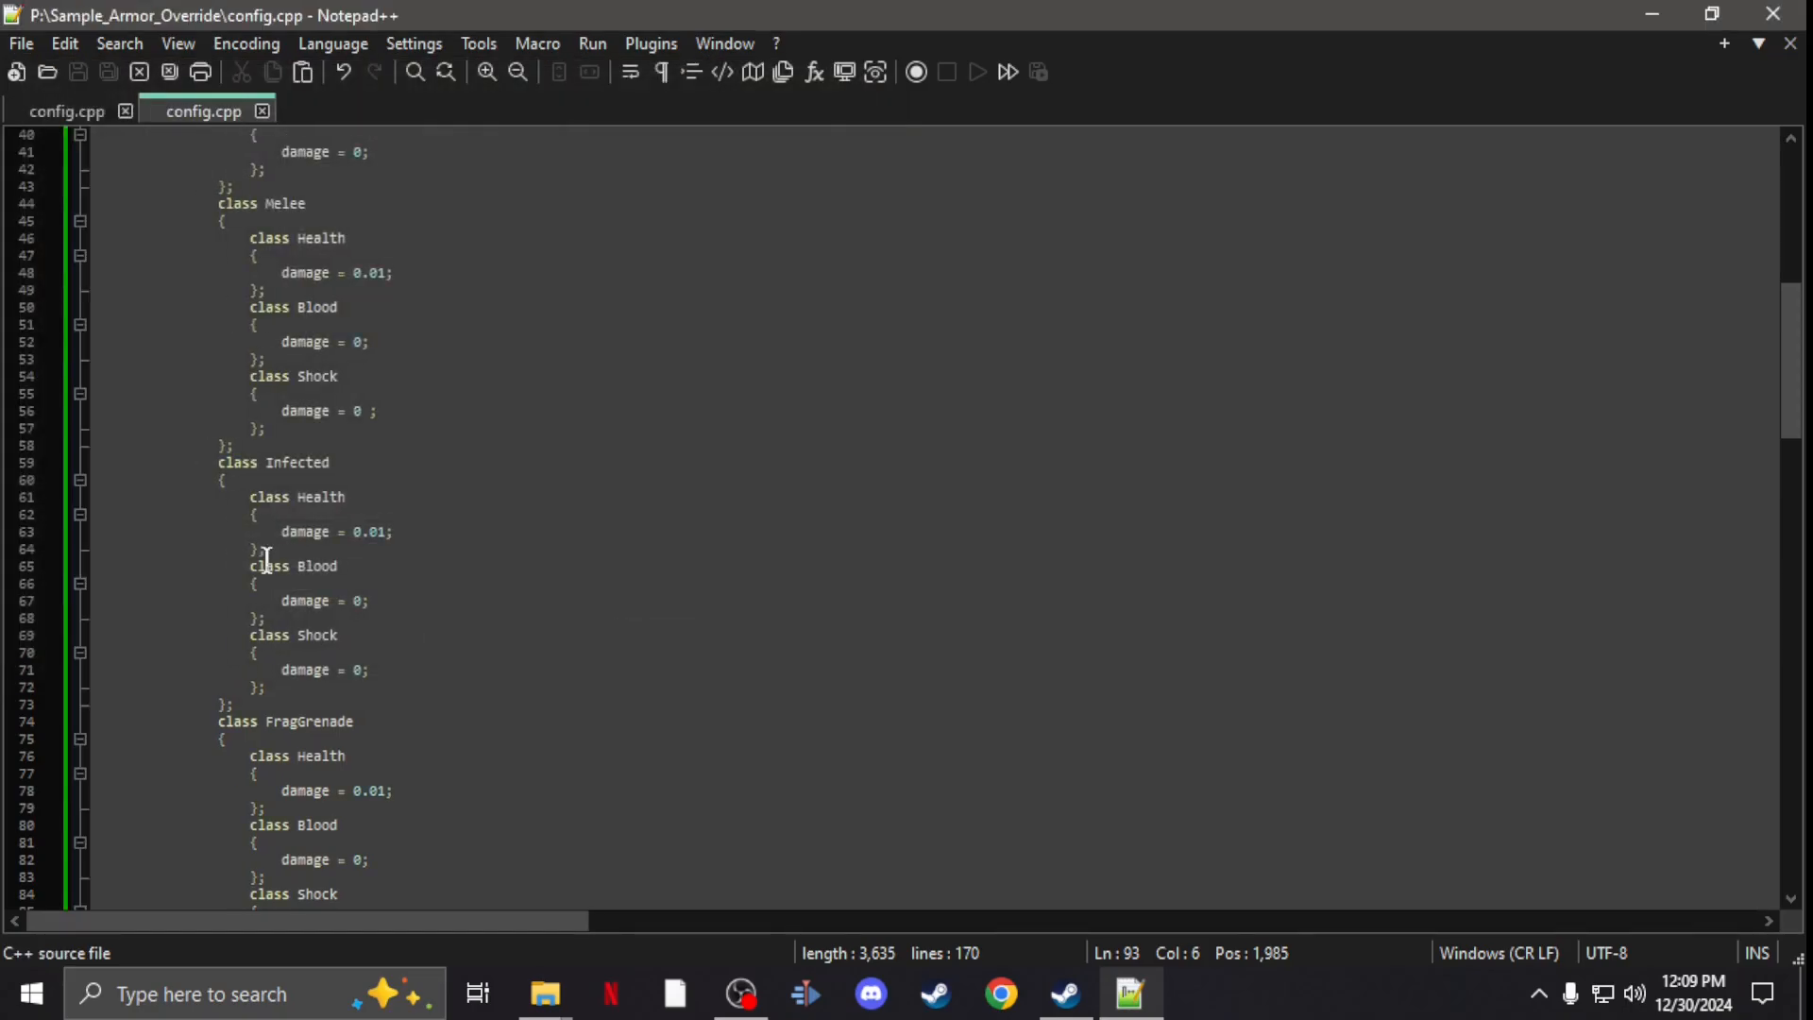
pyautogui.scroll(5, 264, 560)
pyautogui.scroll(5, 364, 455)
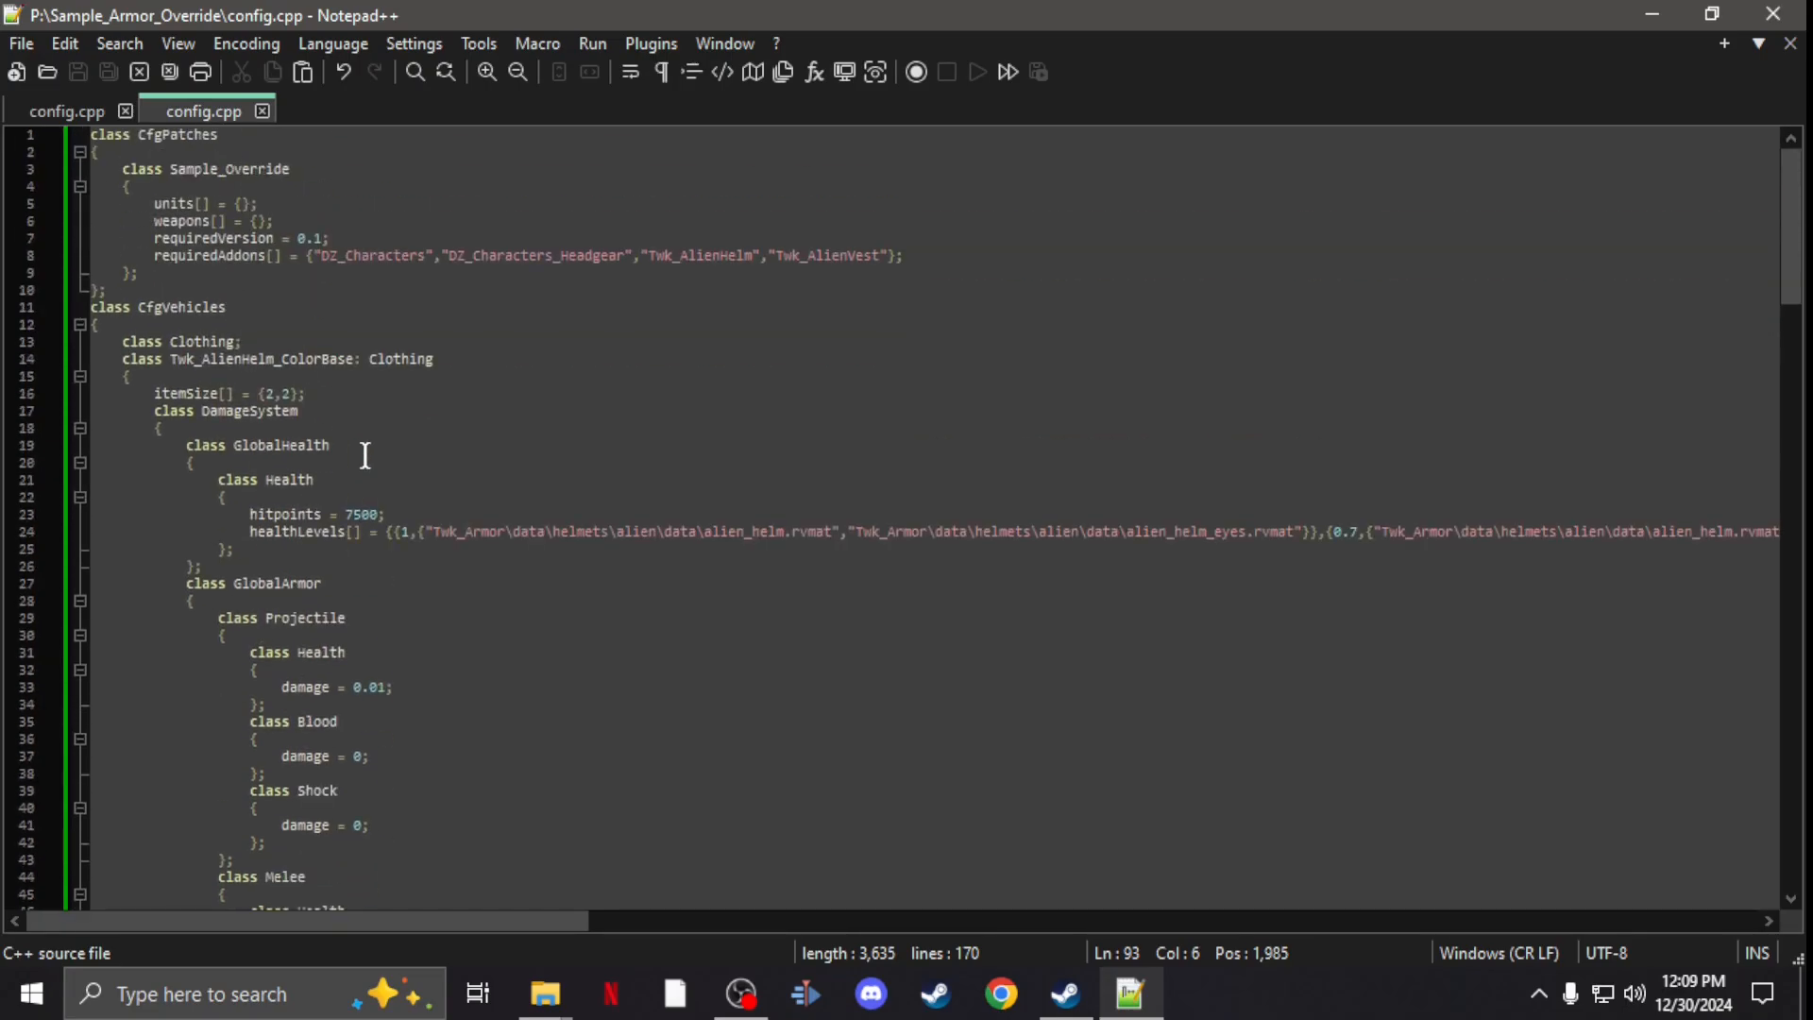
pyautogui.scroll(-5, 469, 451)
pyautogui.scroll(-3, 469, 451)
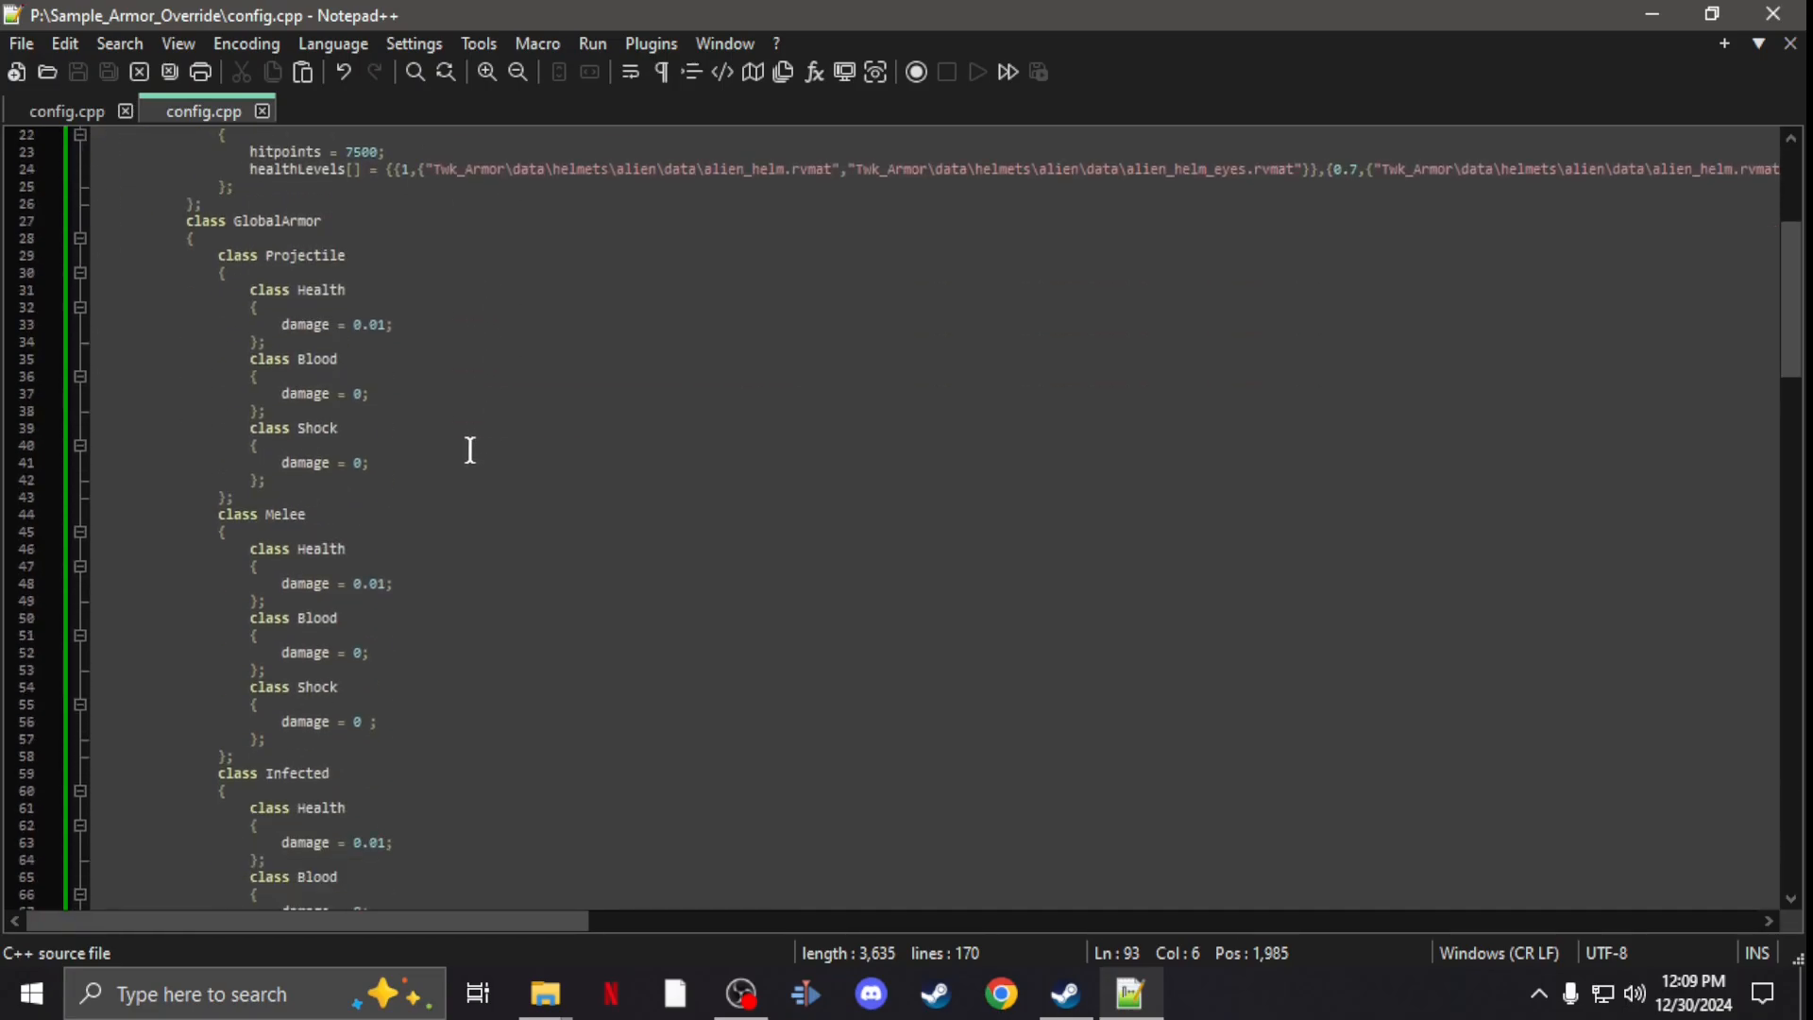
pyautogui.scroll(5, 468, 450)
pyautogui.scroll(3, 469, 451)
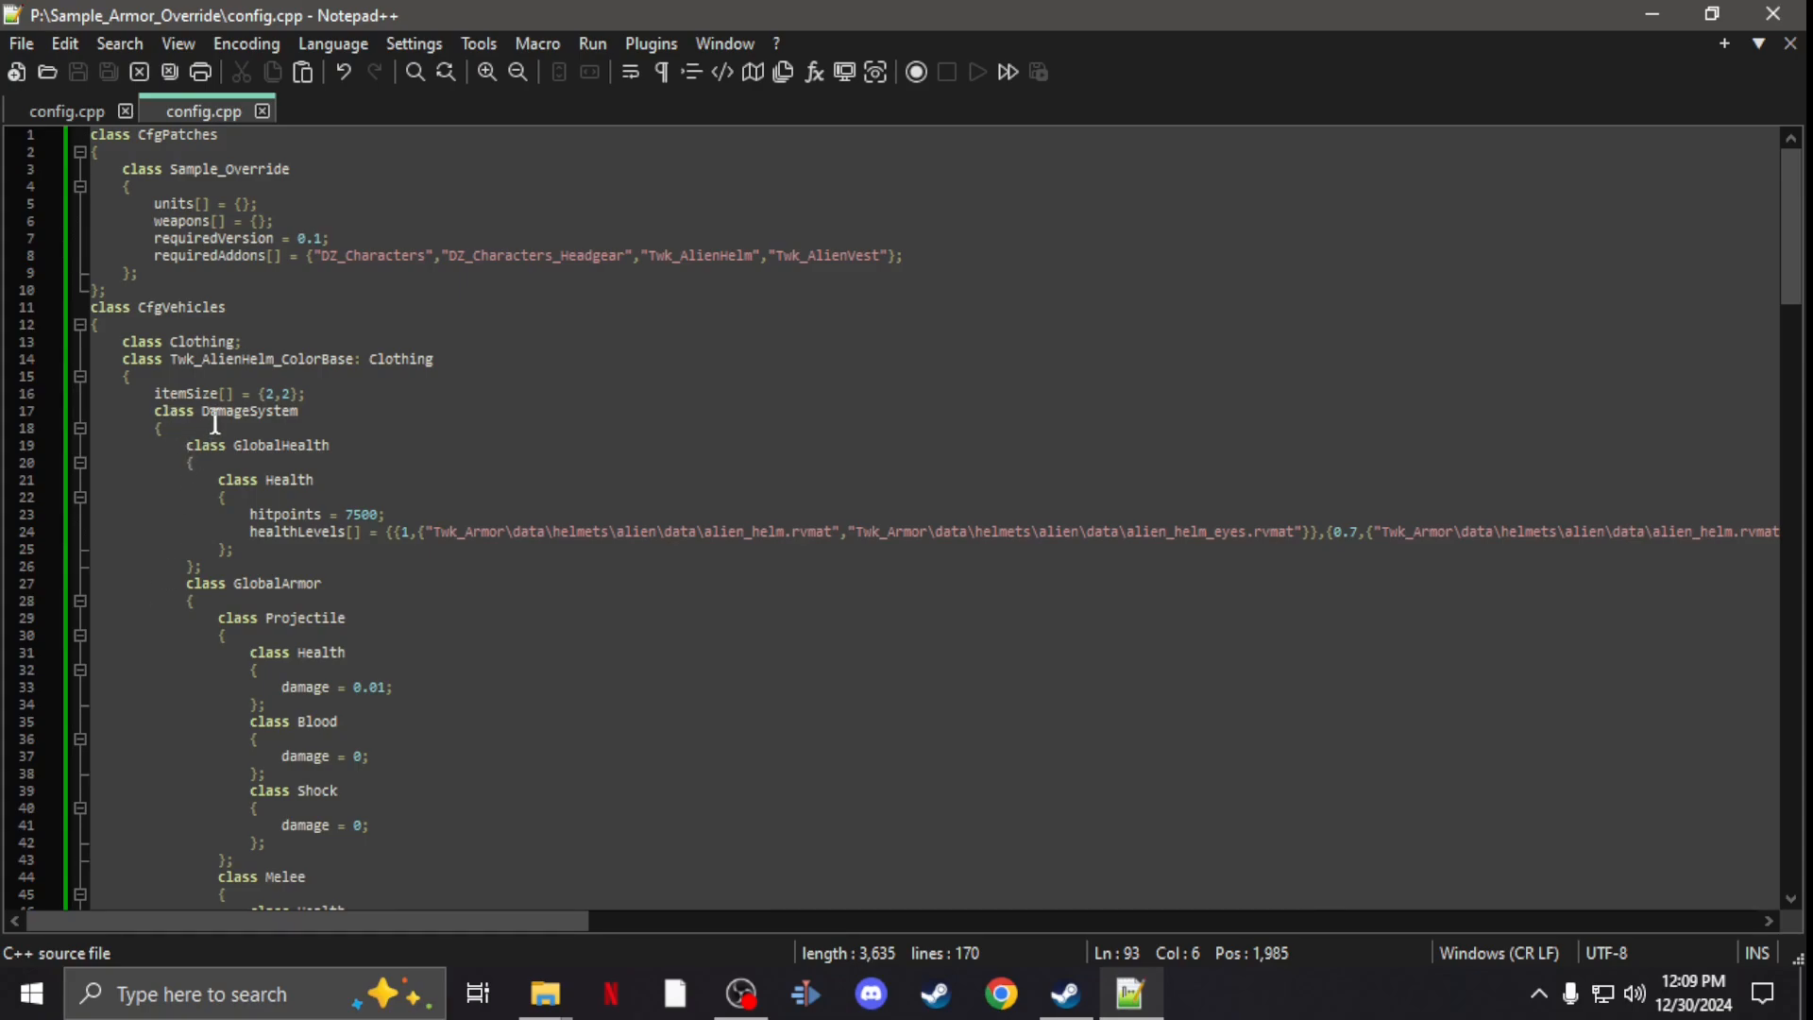
pyautogui.scroll(-3, 212, 422)
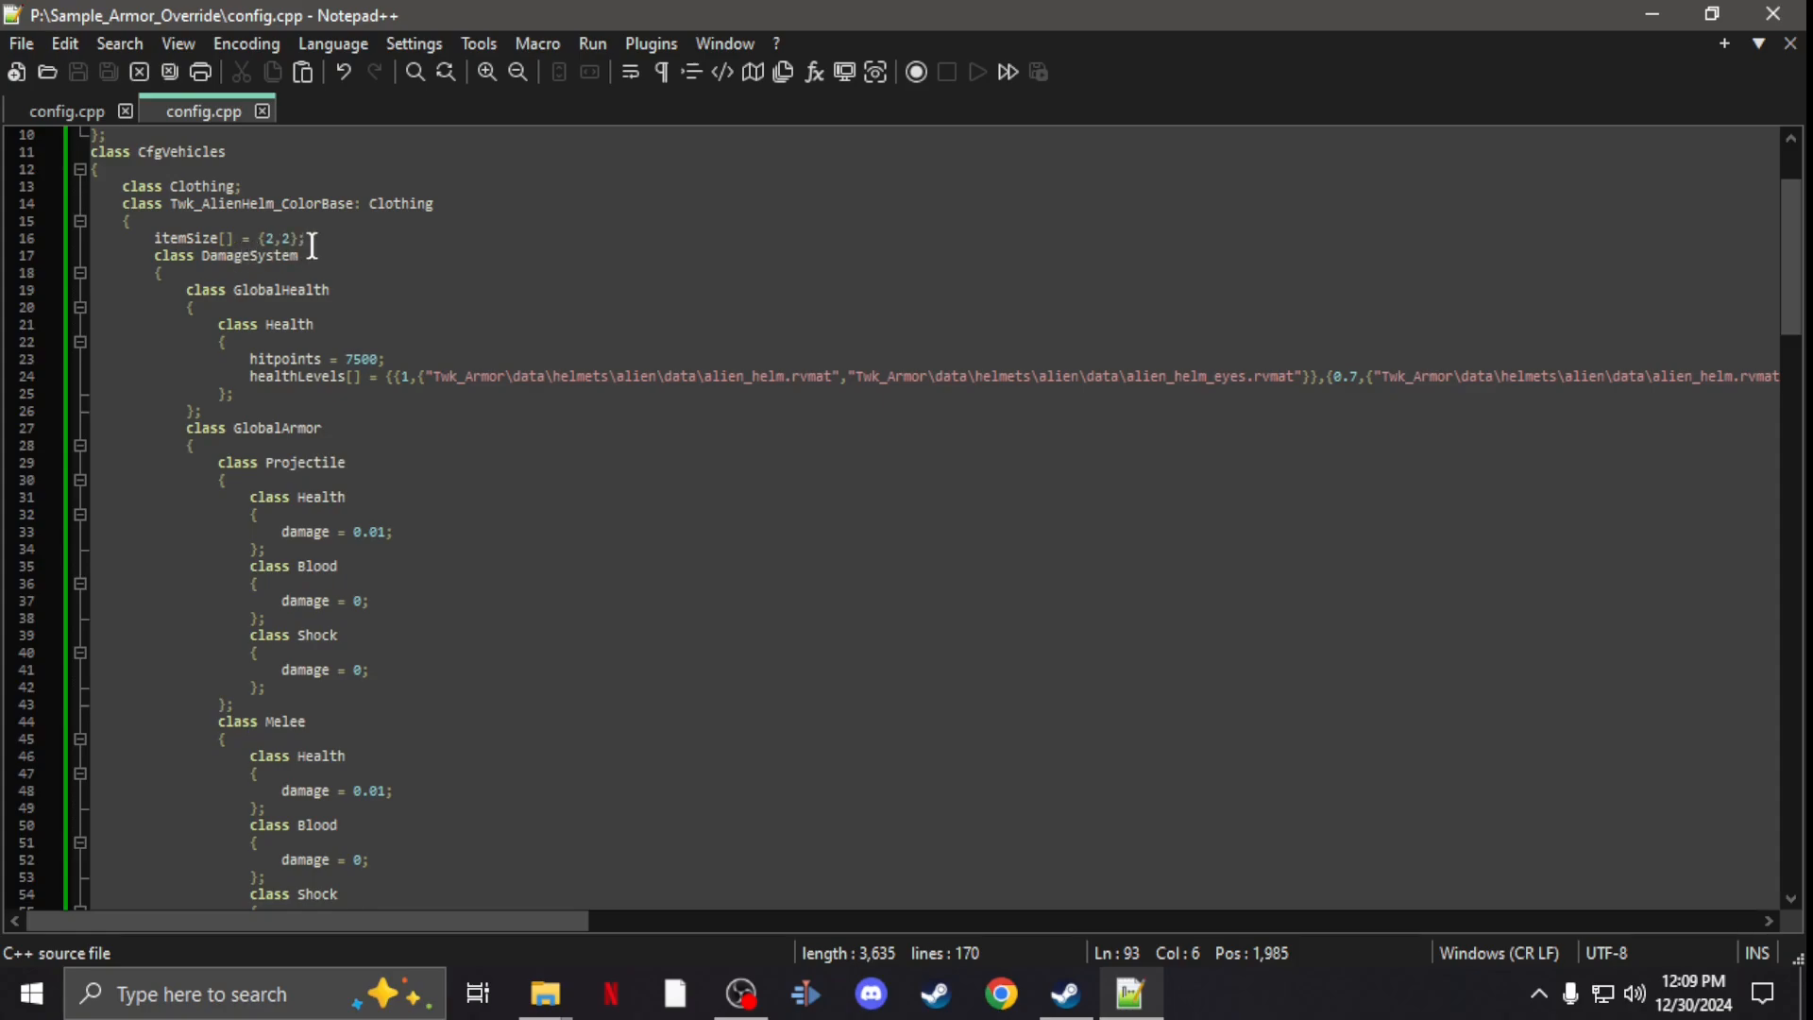
pyautogui.scroll(-1, 313, 244)
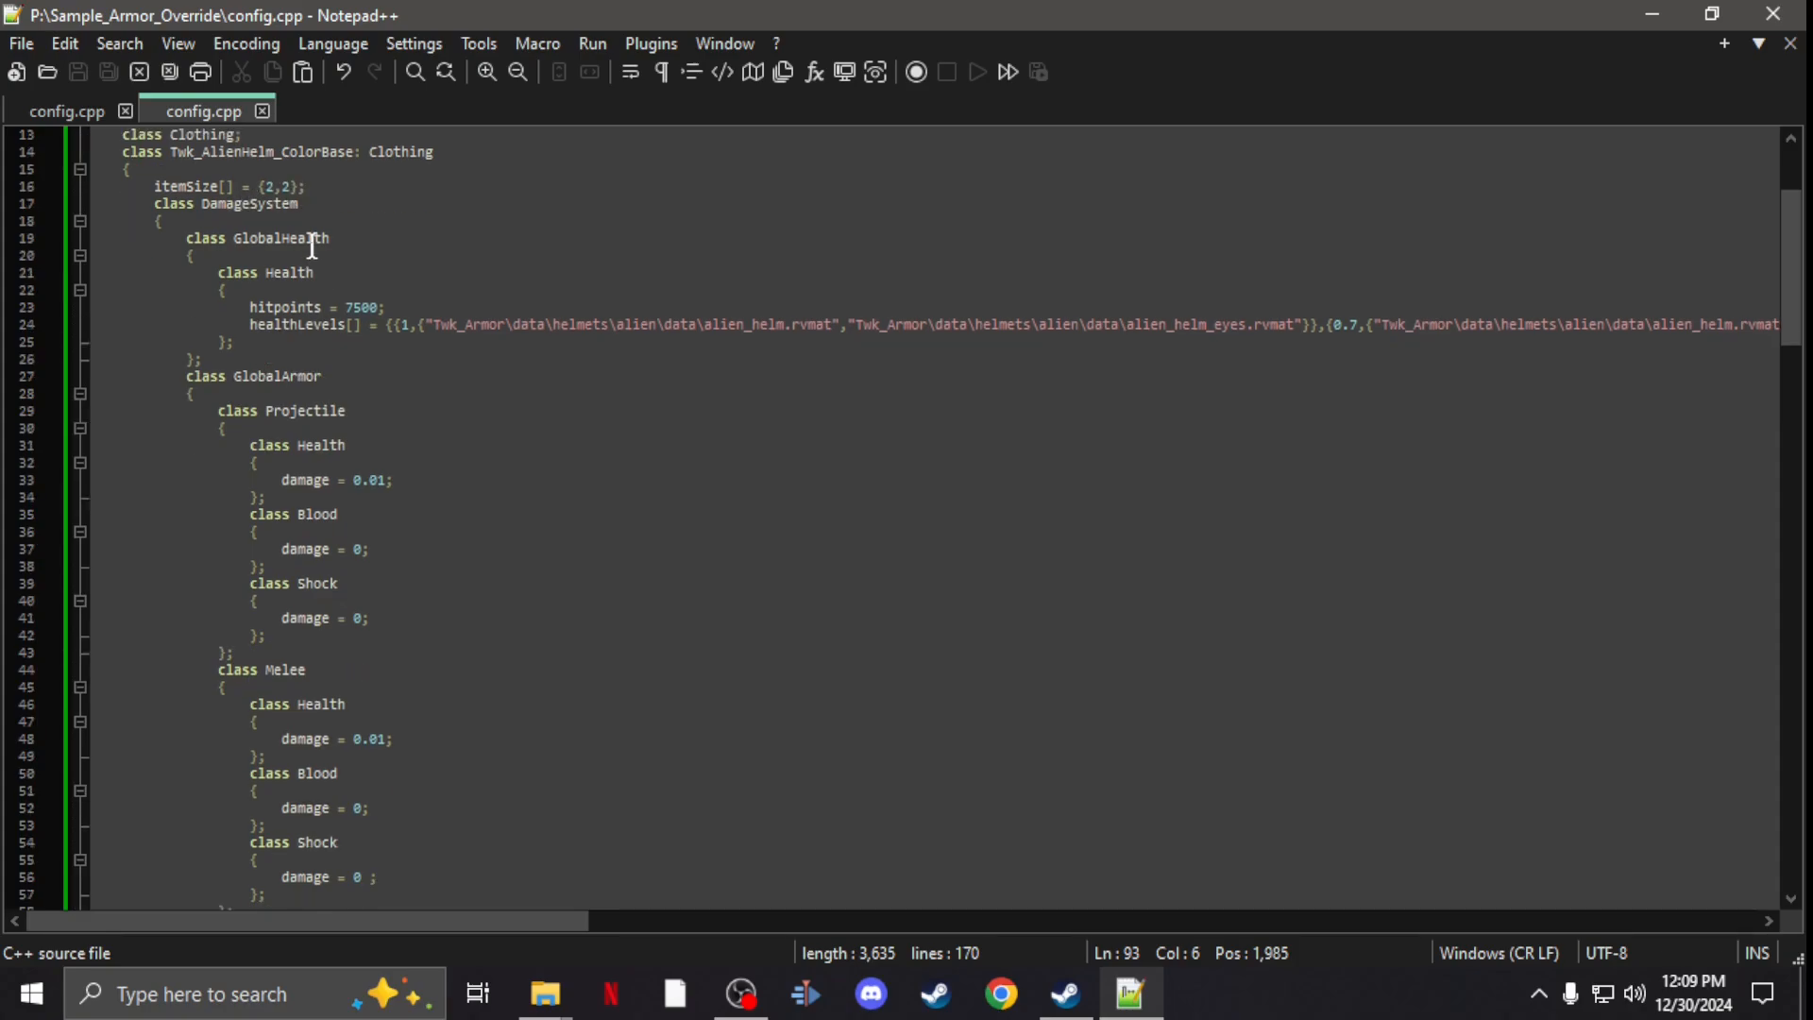
pyautogui.scroll(-3, 383, 440)
pyautogui.scroll(-4, 382, 440)
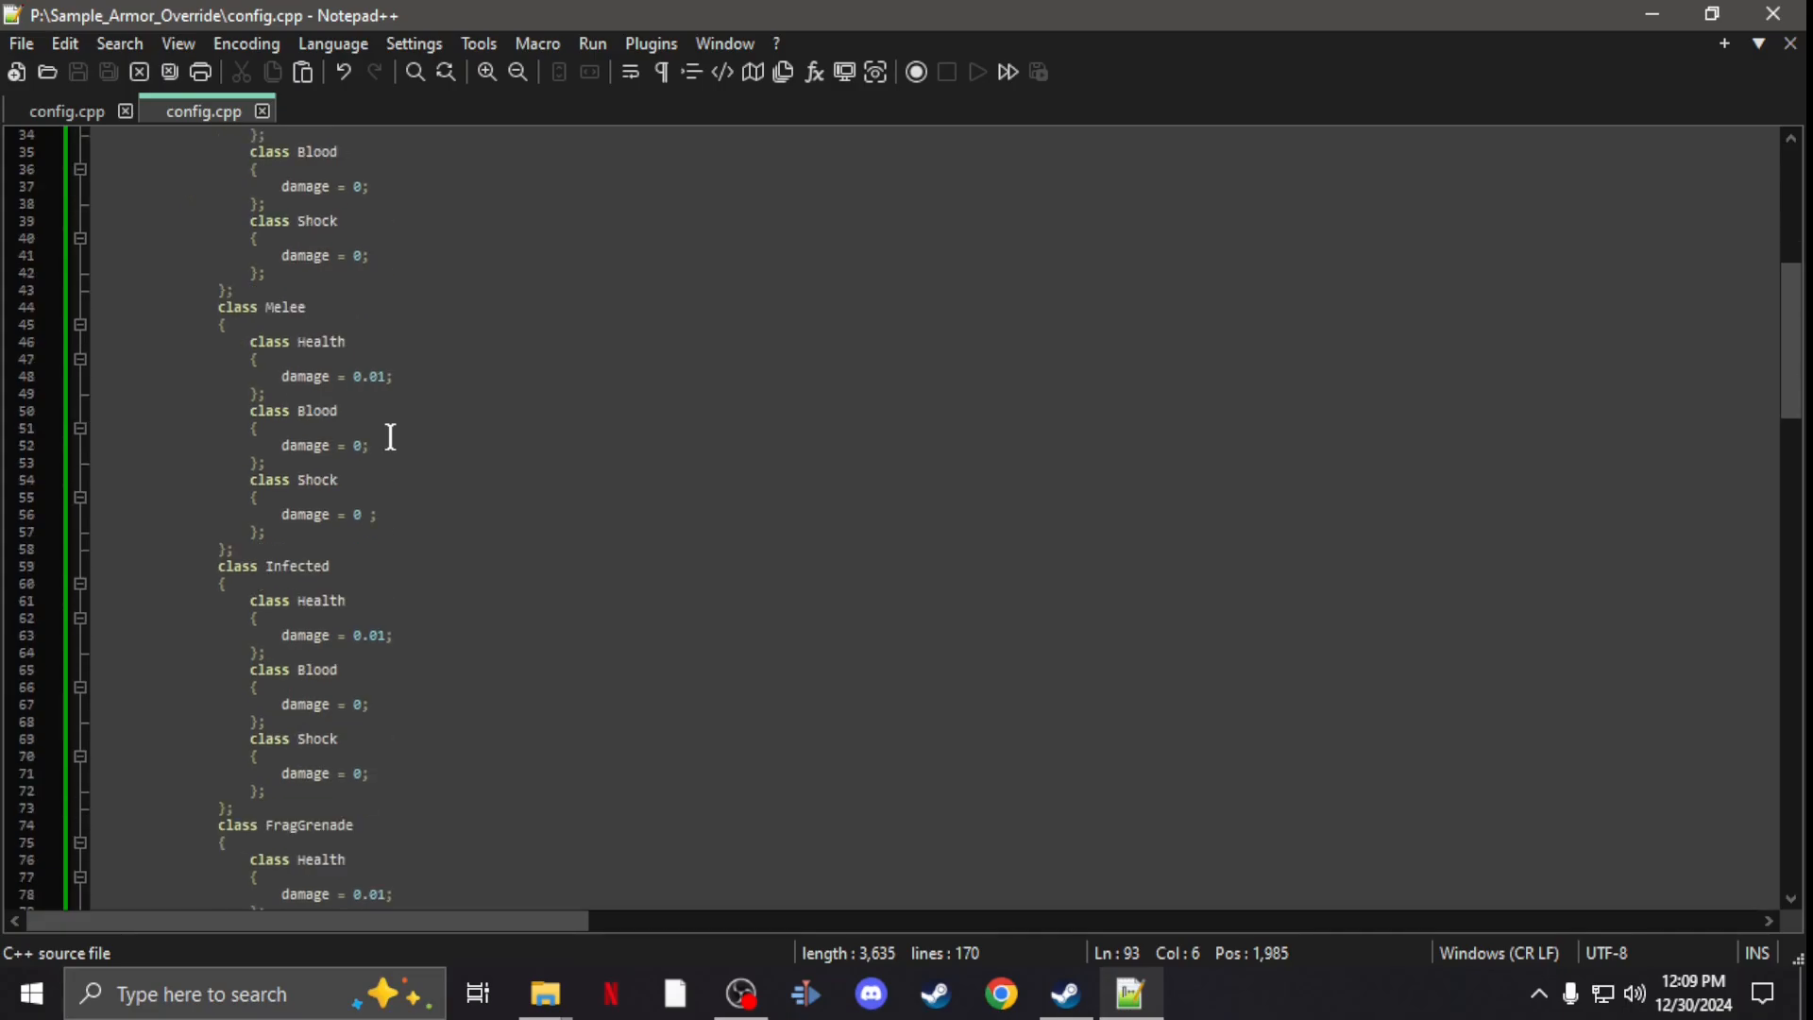
pyautogui.scroll(-6, 390, 436)
pyautogui.scroll(-7, 390, 436)
pyautogui.scroll(-7, 390, 436)
pyautogui.scroll(-7, 390, 436)
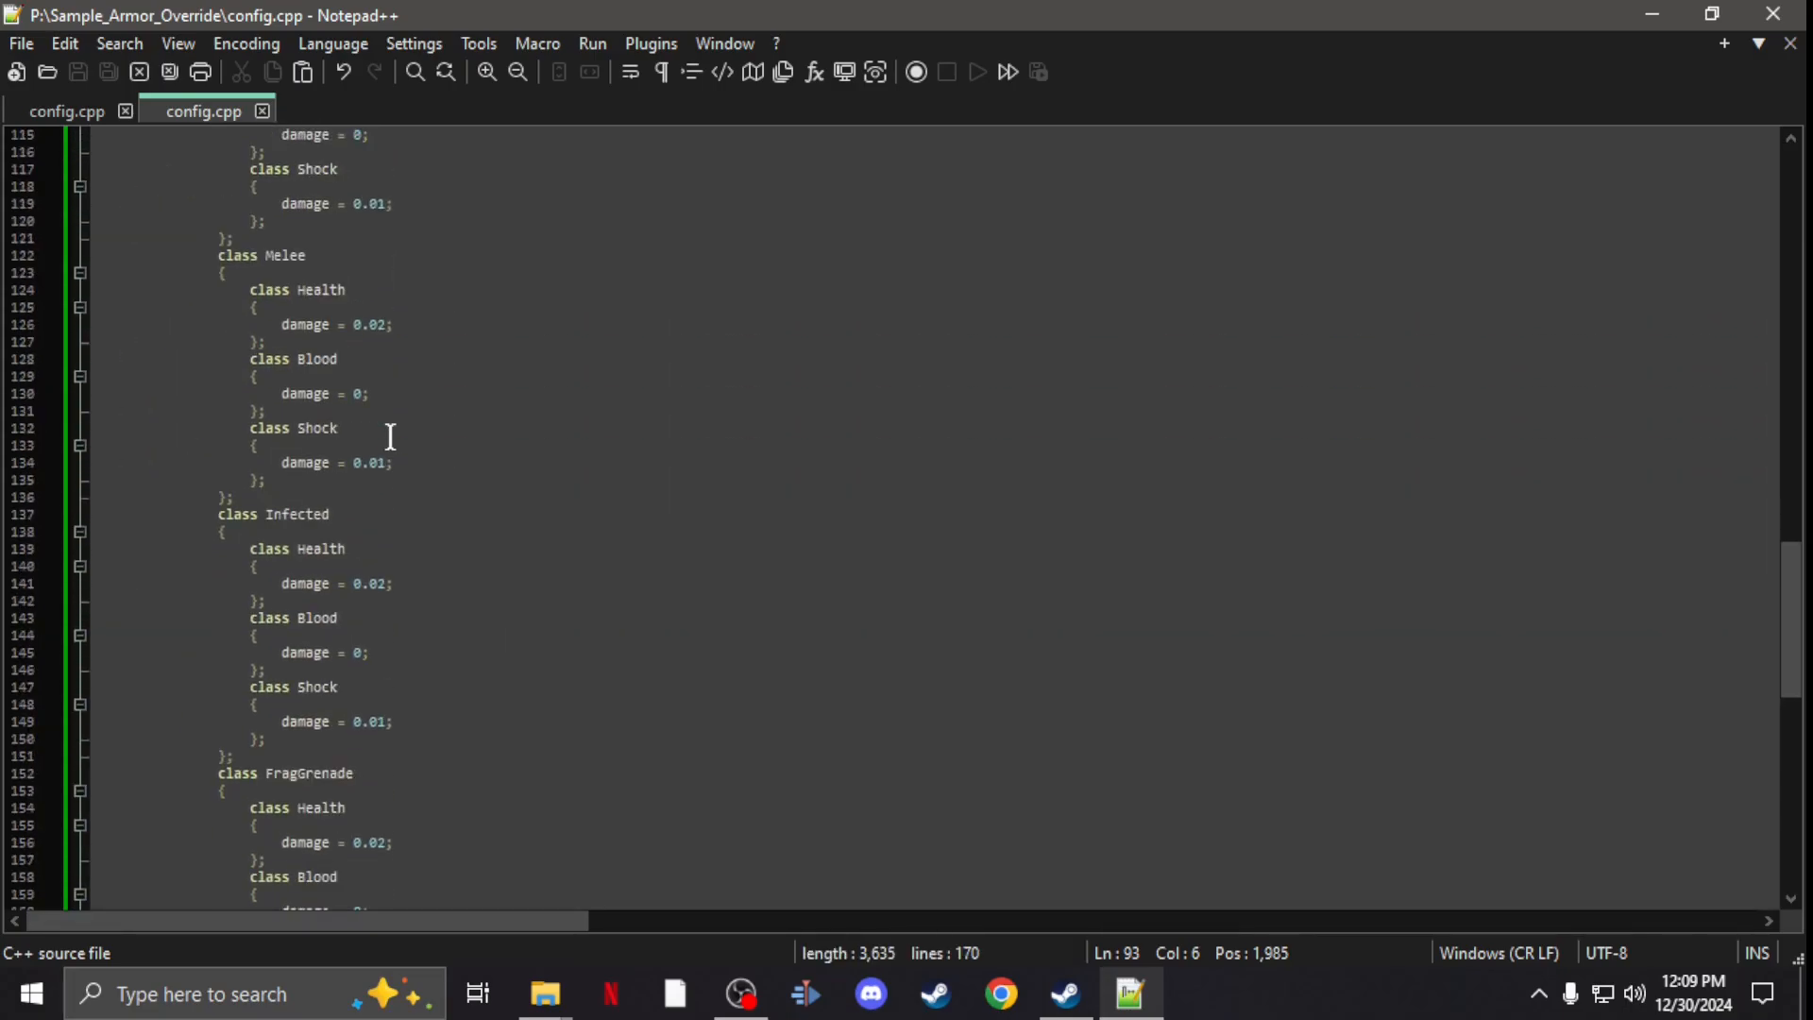
pyautogui.scroll(-3, 390, 437)
pyautogui.scroll(-3, 390, 436)
pyautogui.scroll(10, 364, 712)
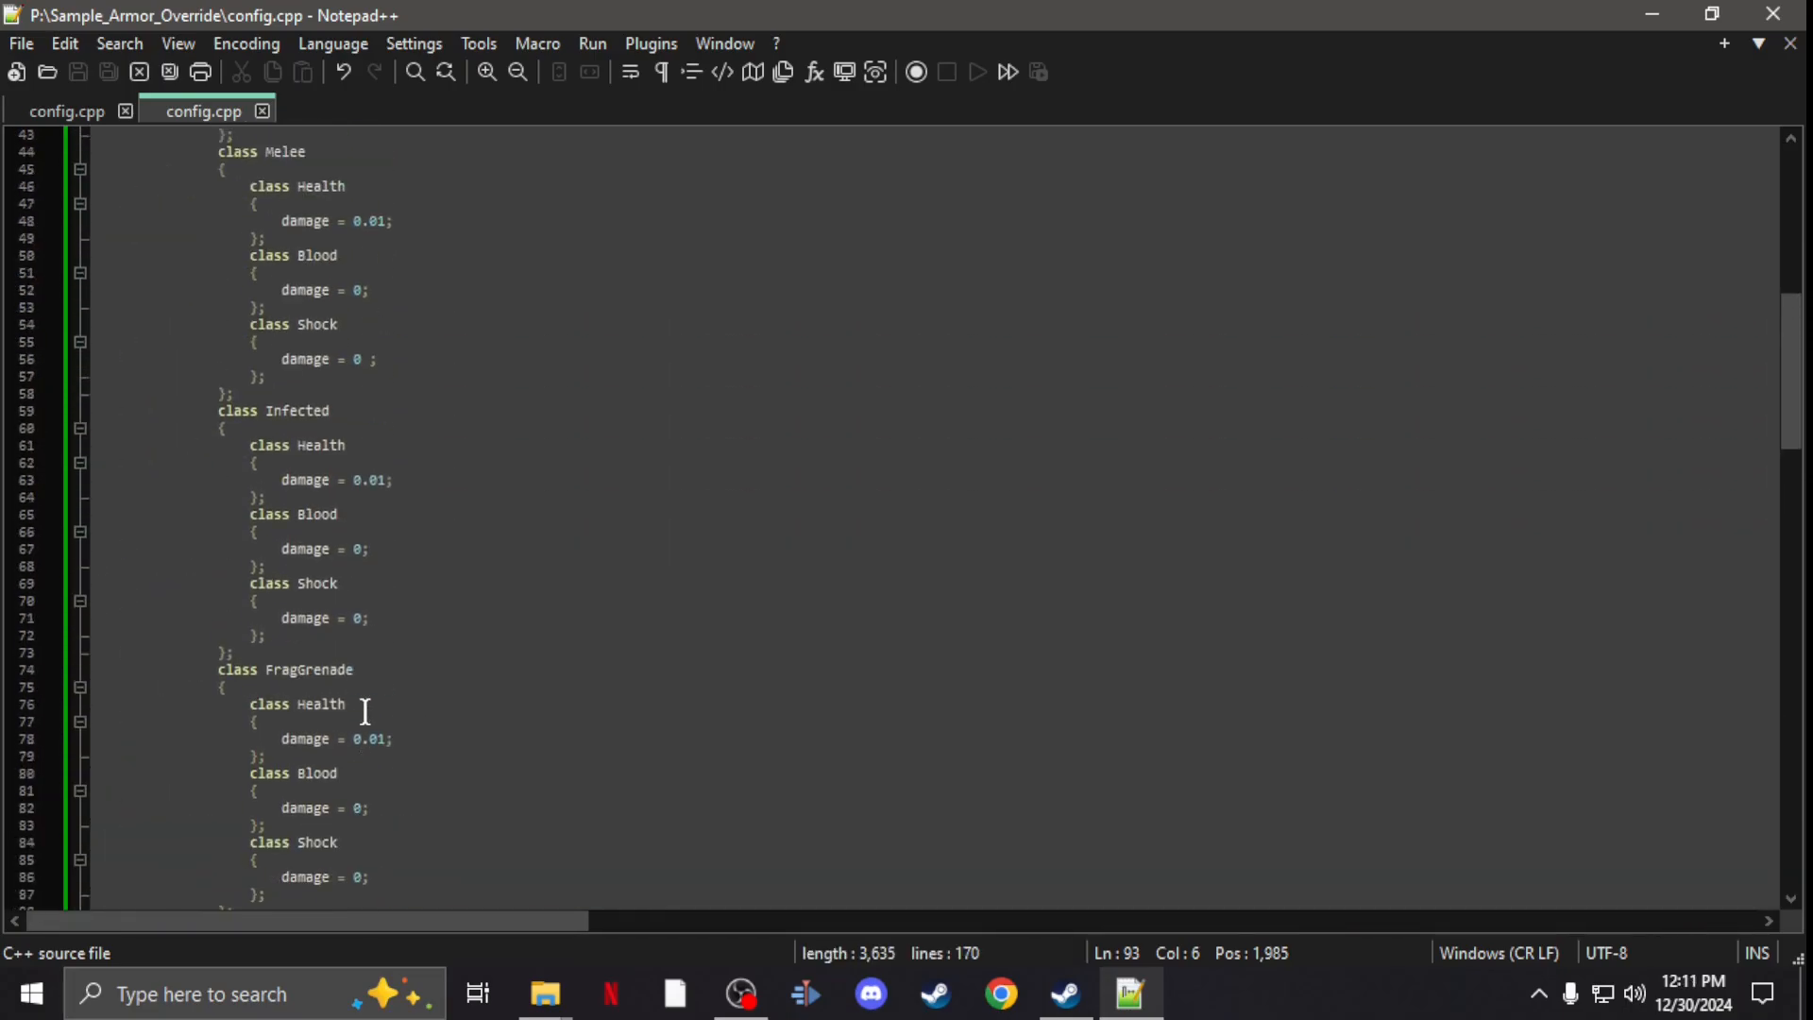
pyautogui.scroll(8, 365, 713)
pyautogui.scroll(4, 364, 713)
pyautogui.scroll(3, 364, 713)
pyautogui.scroll(3, 364, 712)
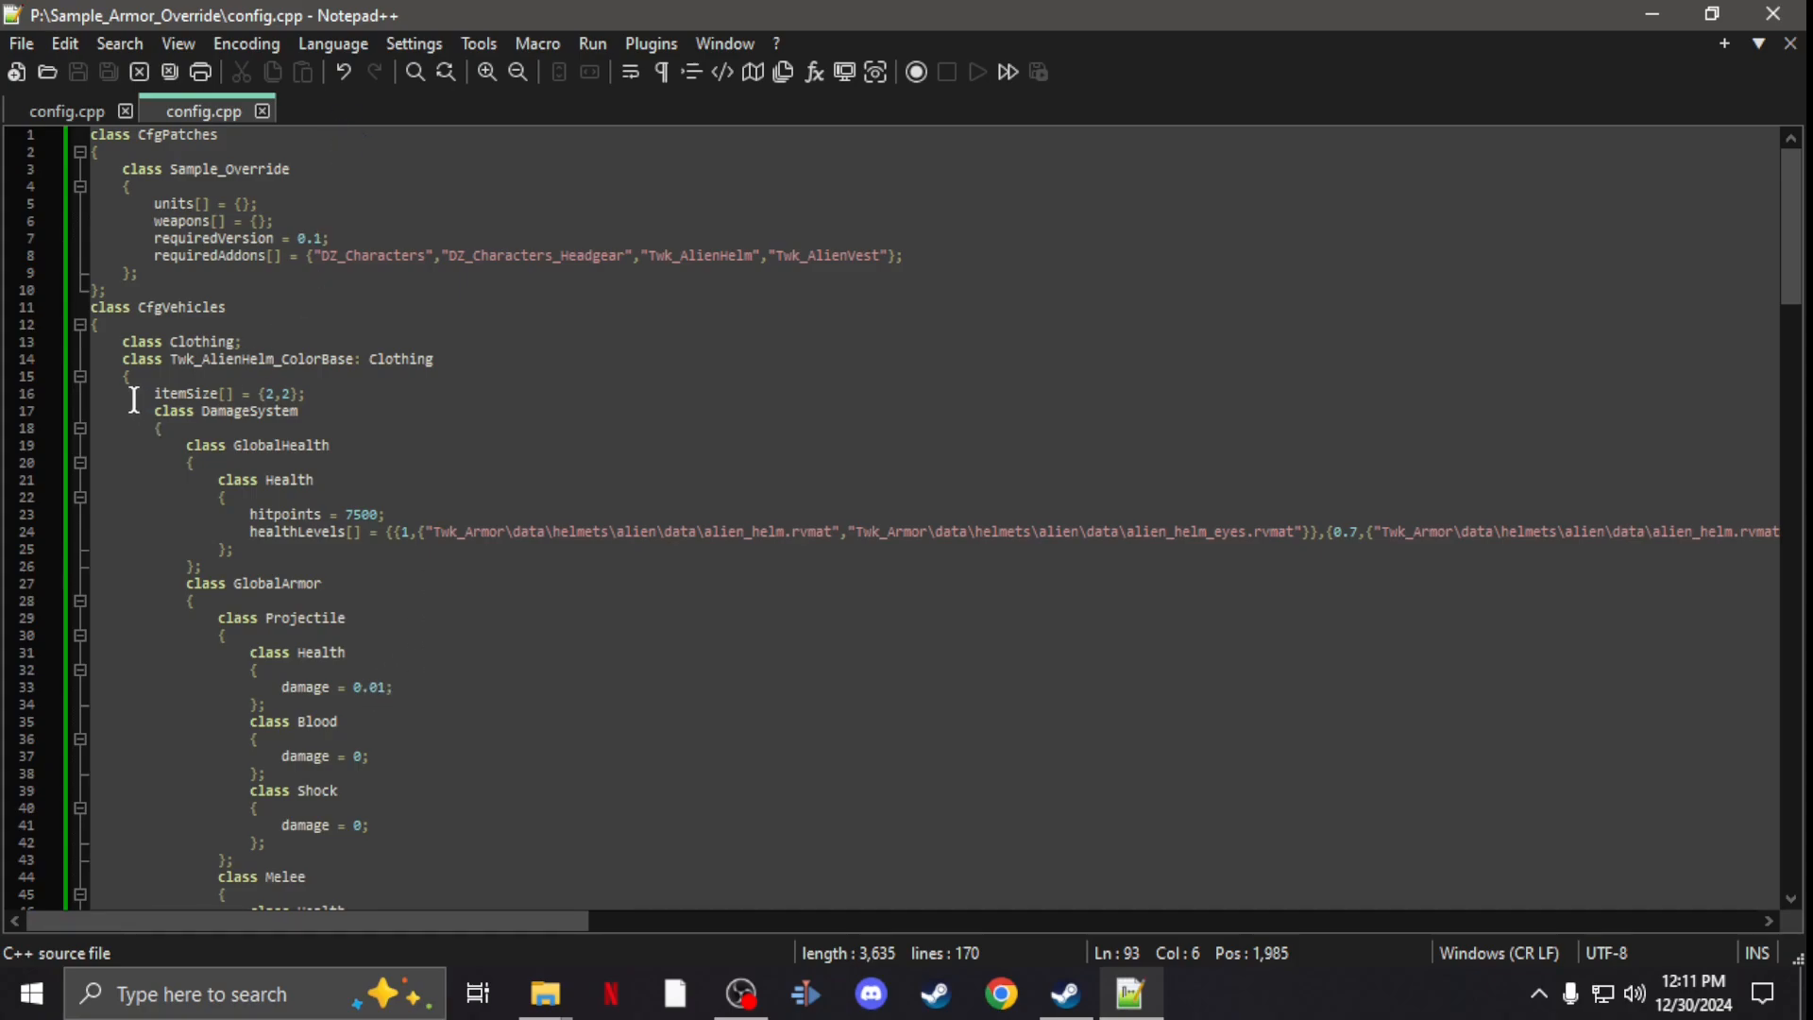
pyautogui.scroll(-3, 346, 378)
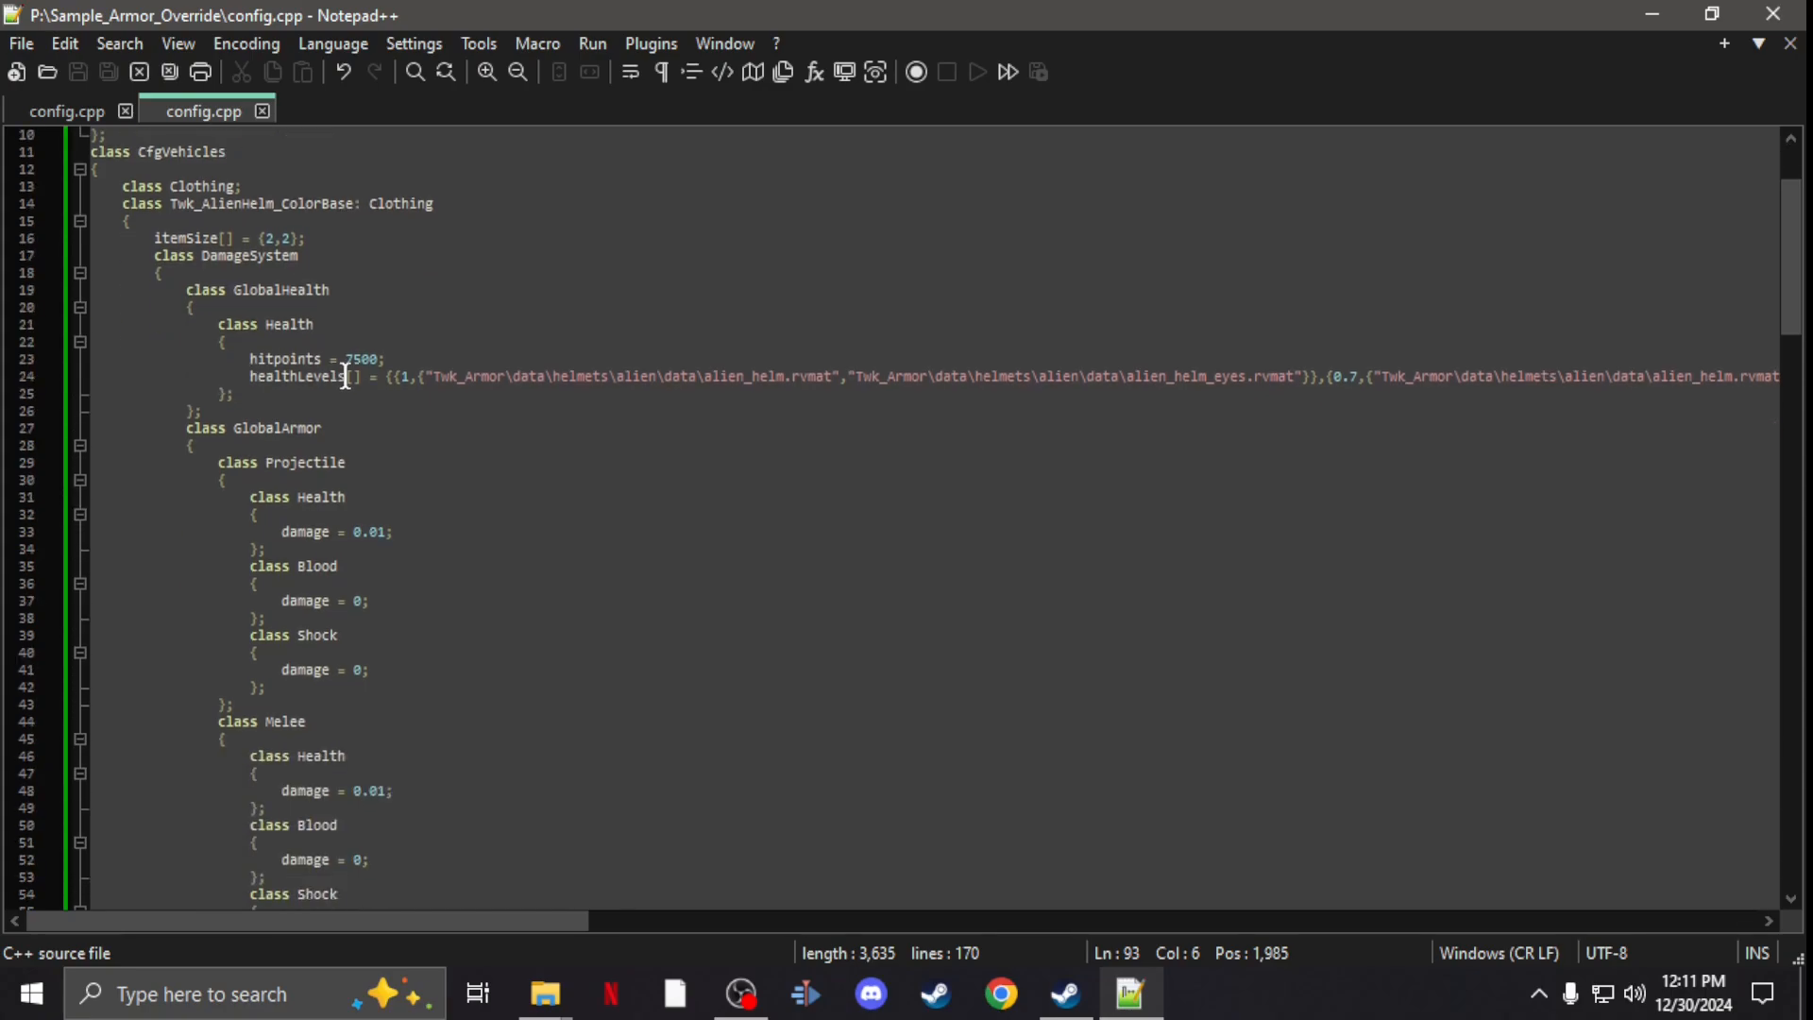
pyautogui.scroll(-1, 346, 377)
pyautogui.scroll(4, 341, 434)
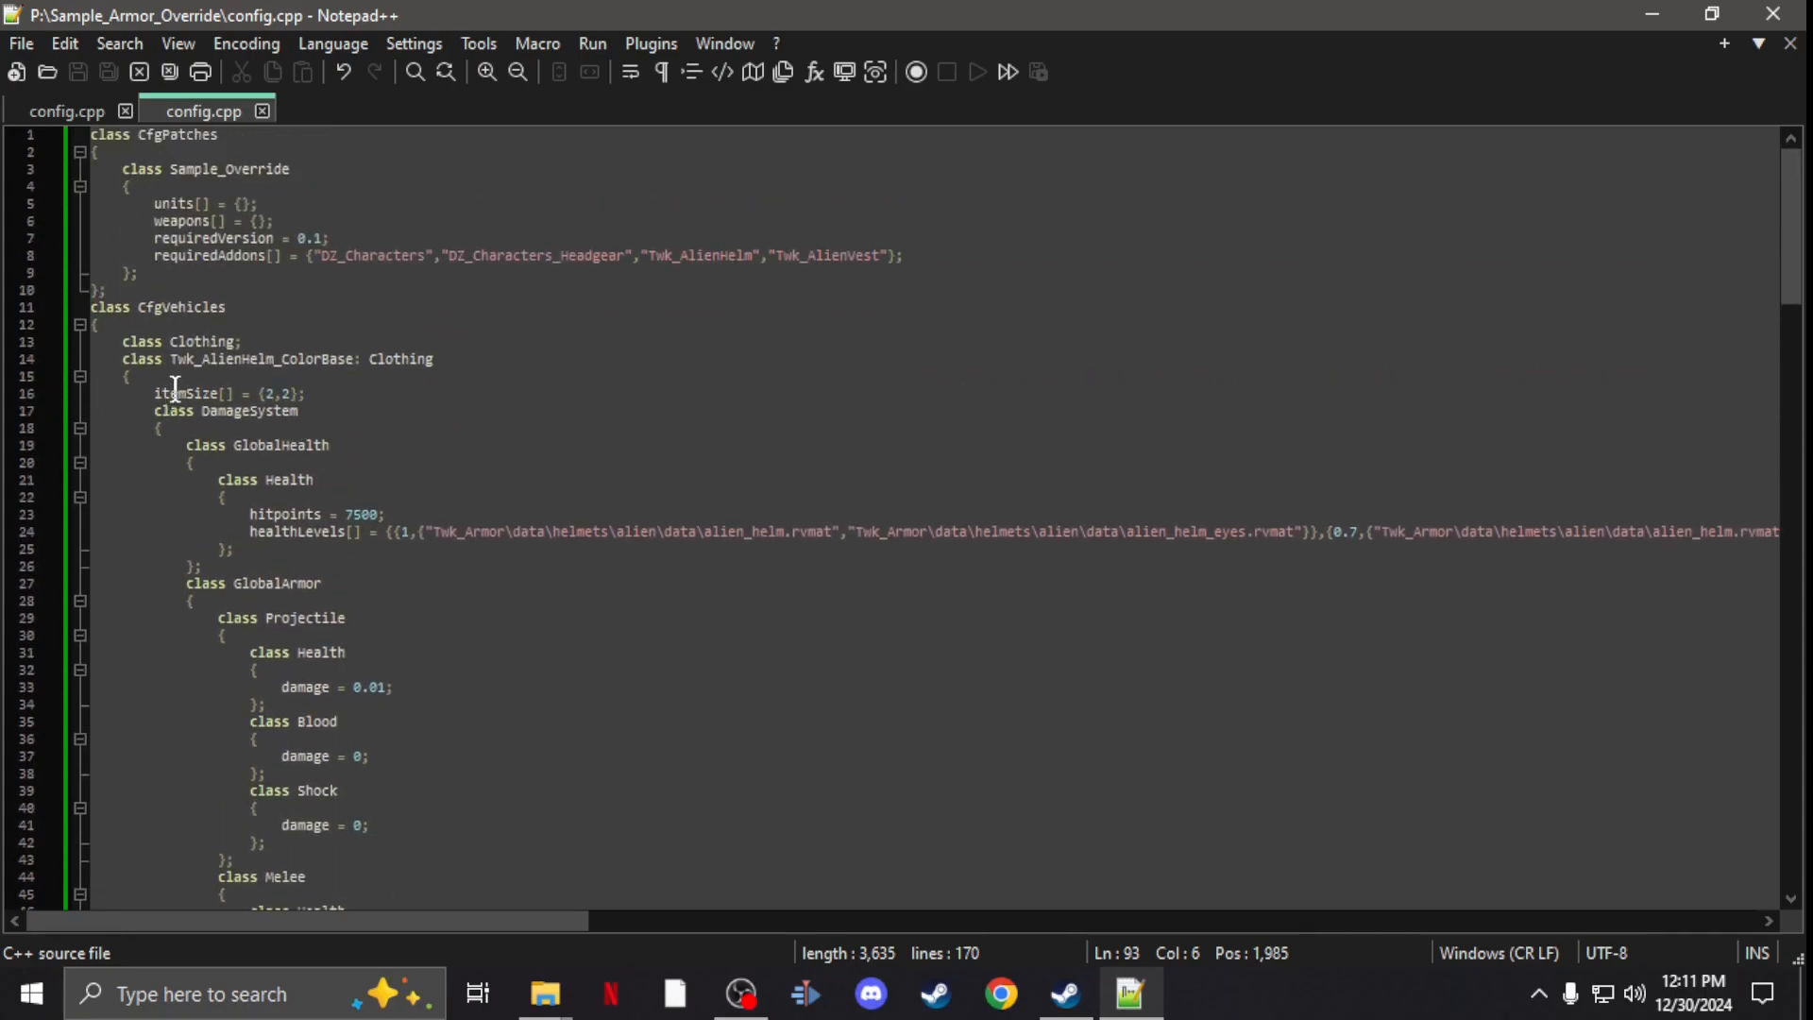
pyautogui.doubleClick(829, 256)
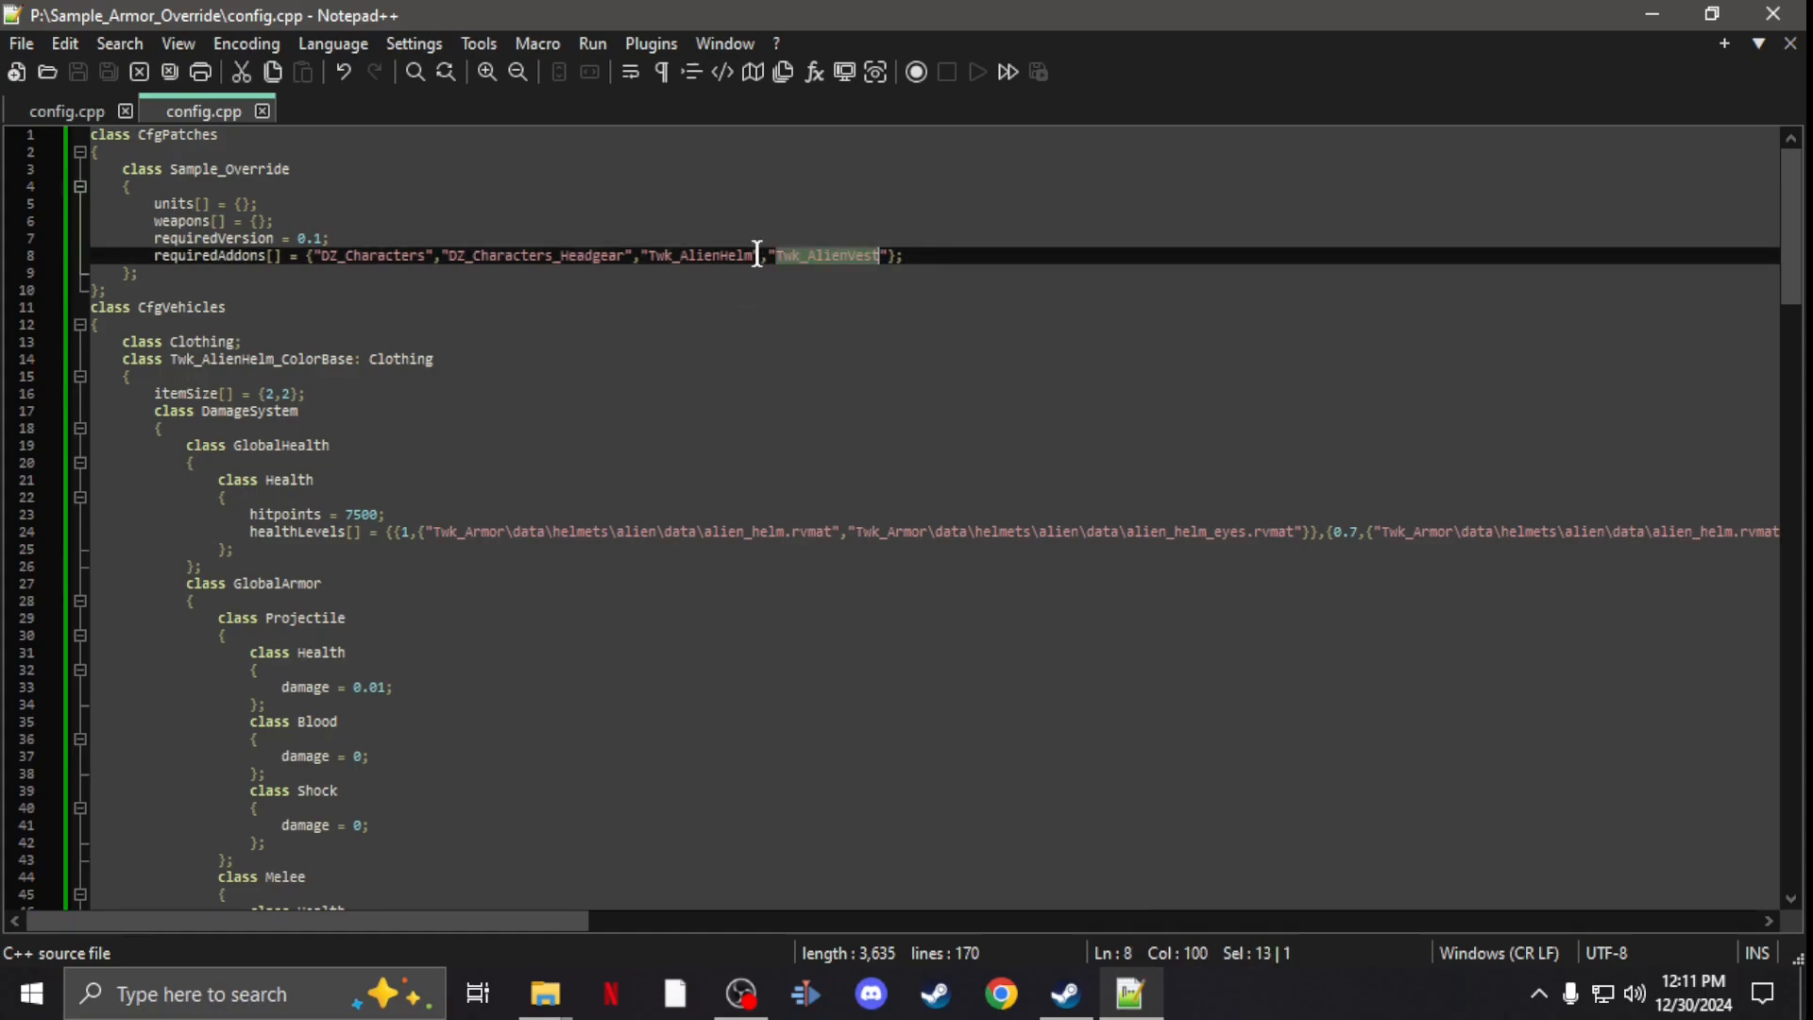
pyautogui.doubleClick(720, 255)
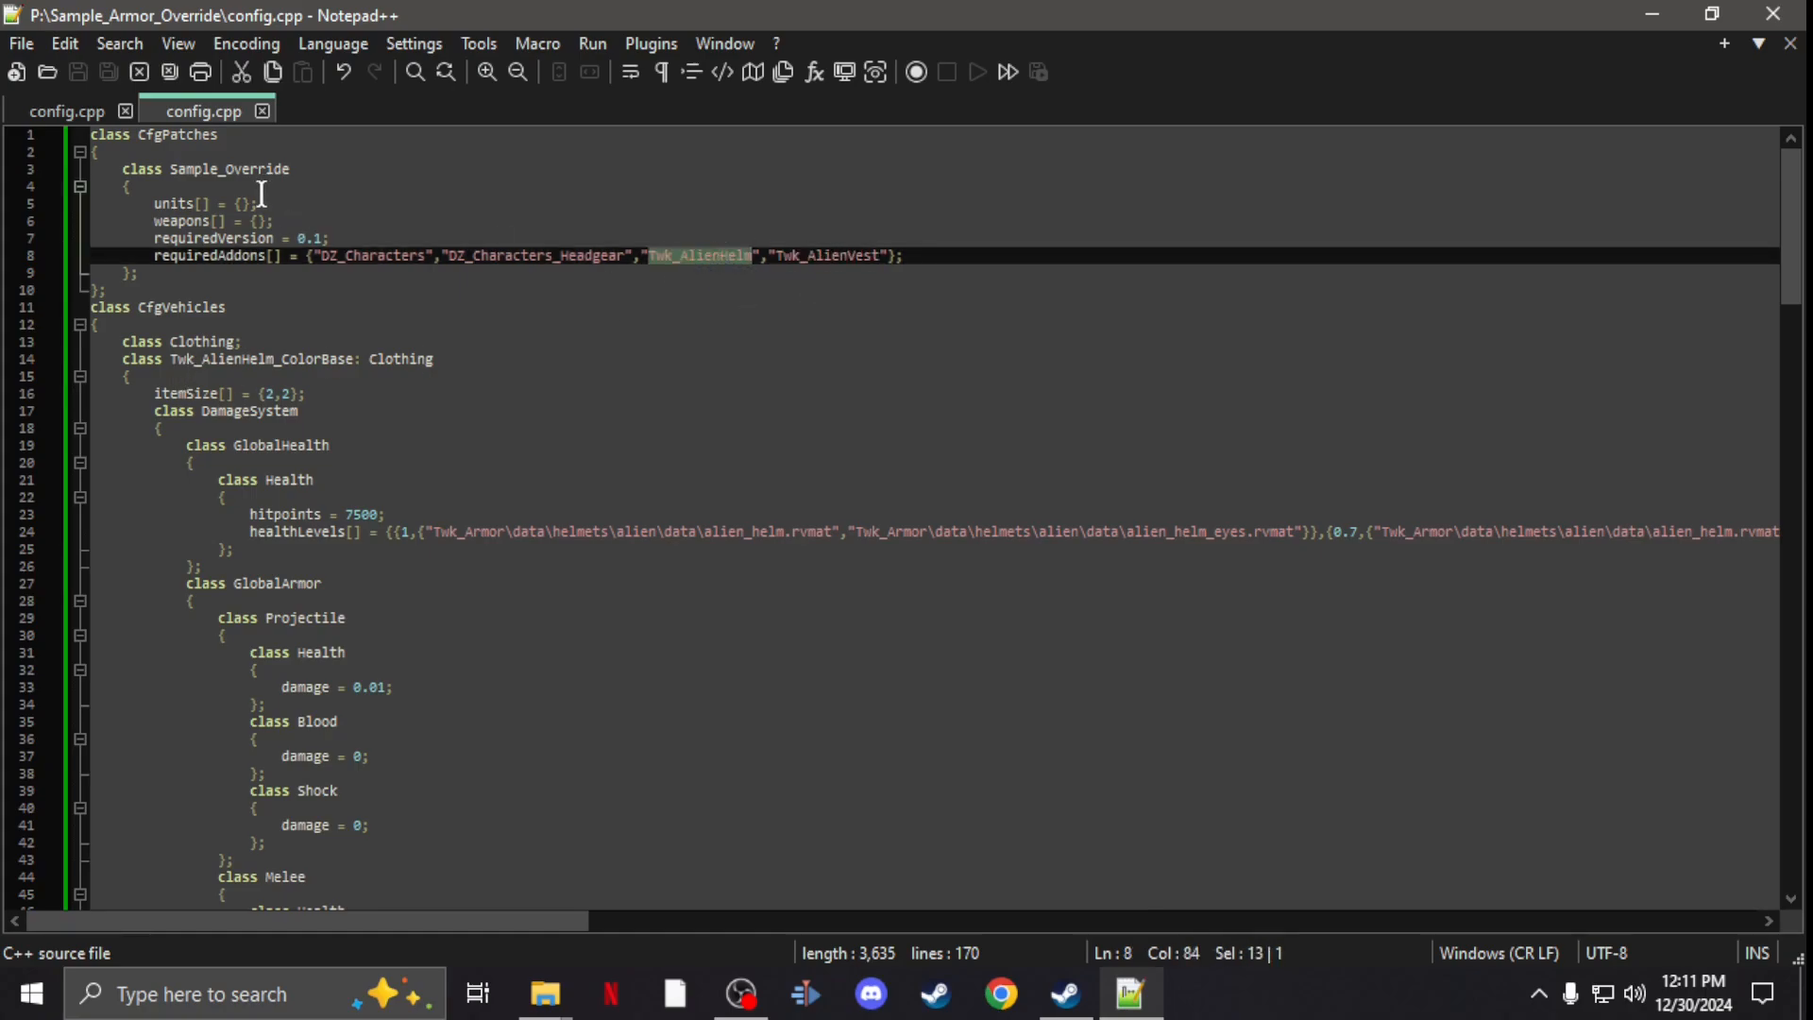